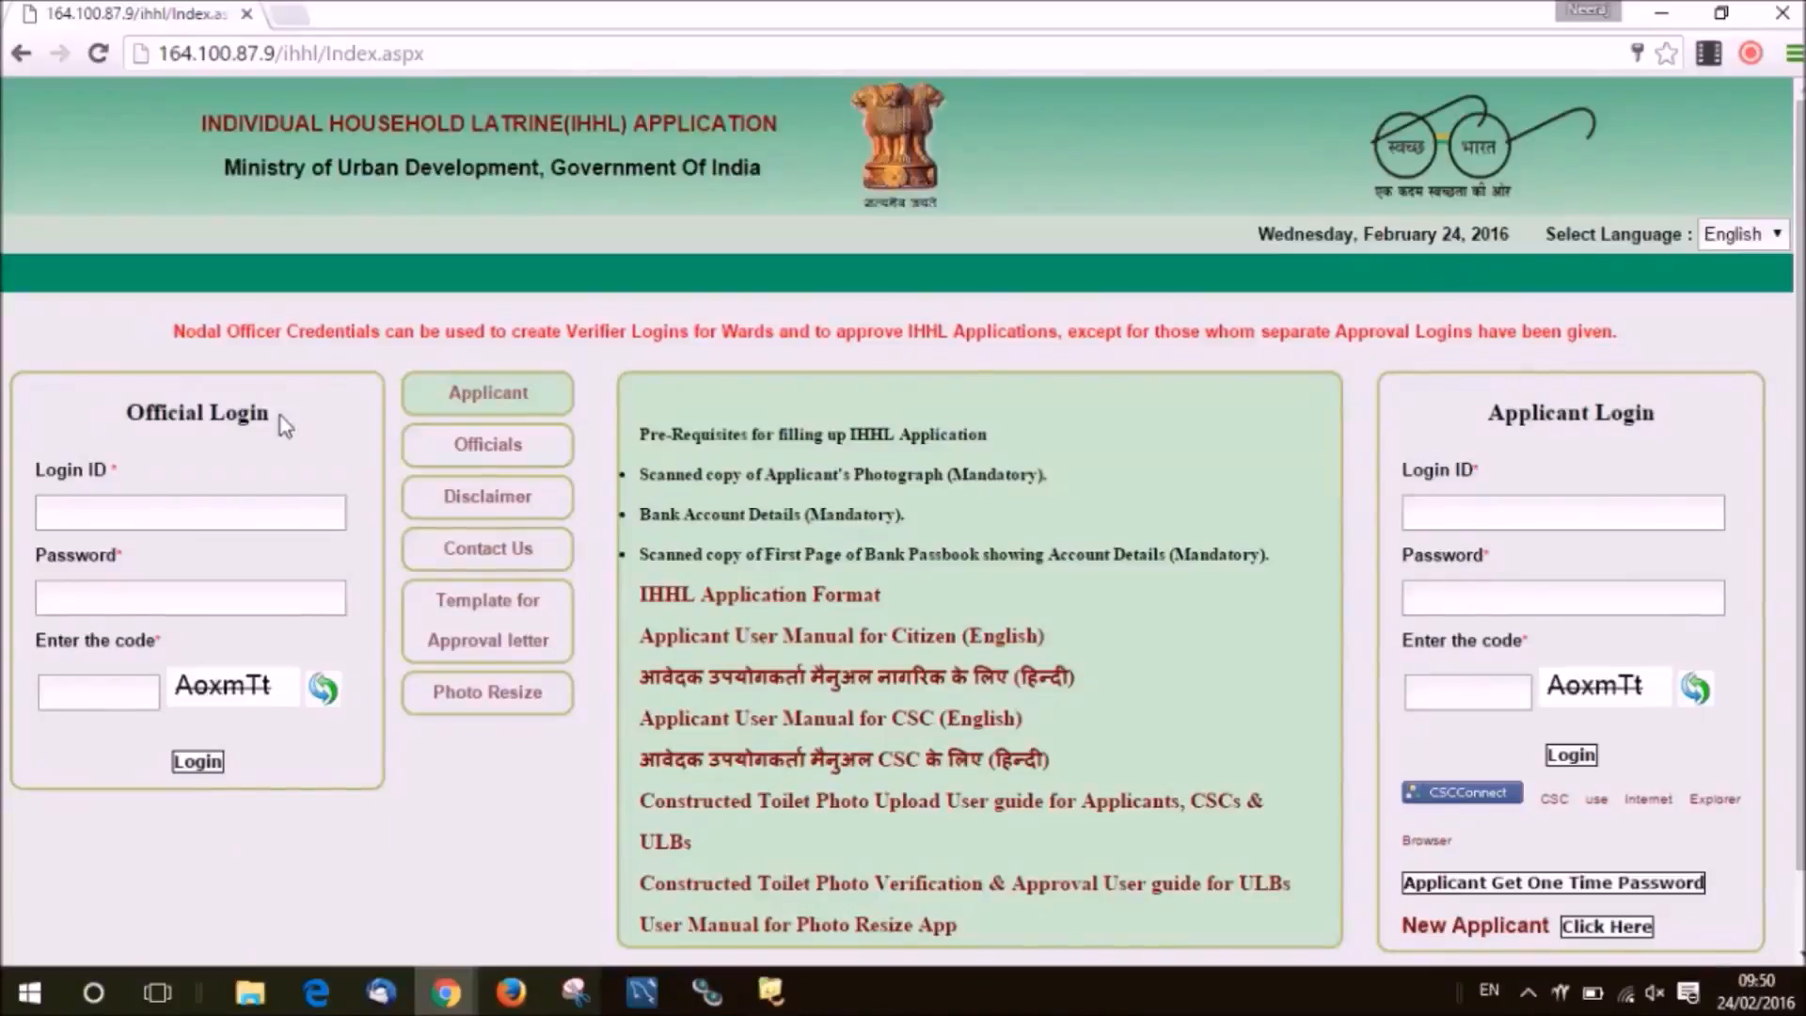
Enter the verifier's login ID, password and the displayed security code in Official Login.
left_click(281, 416)
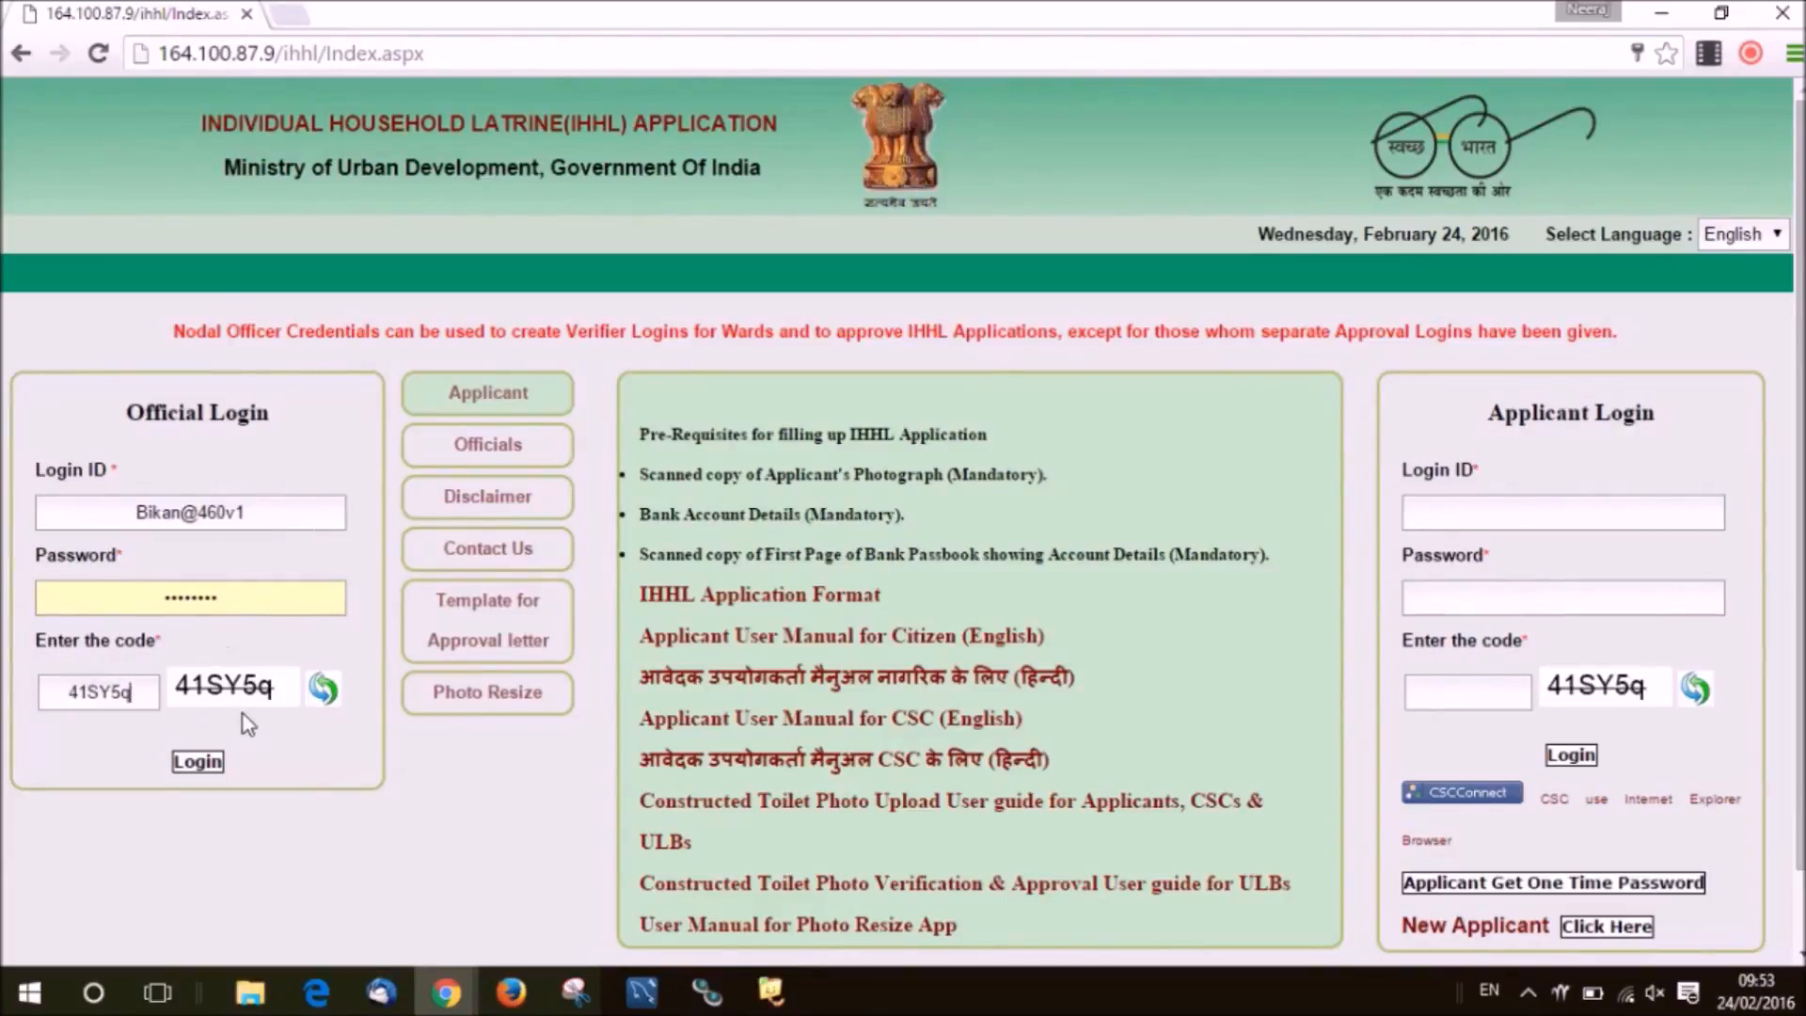
Log in as the ULB verifier and open Details/Action for the second pending application.
left_click(199, 764)
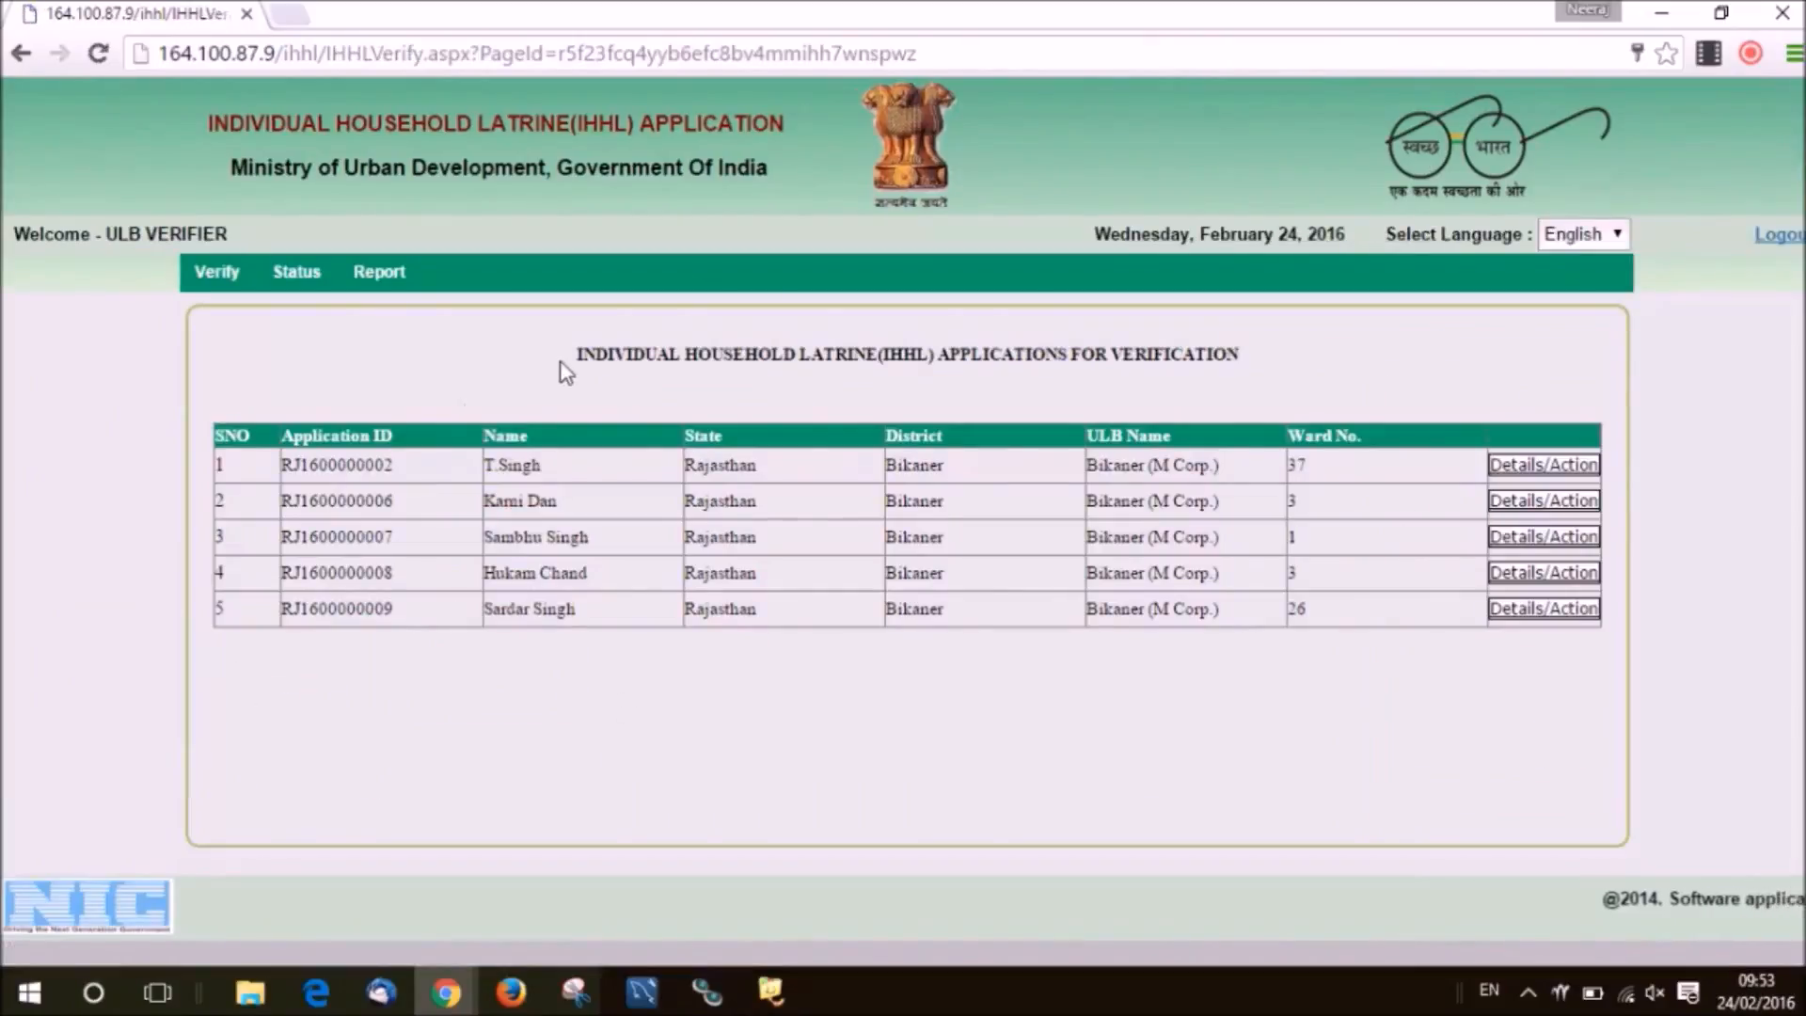
left_click_drag(566, 372, 1317, 416)
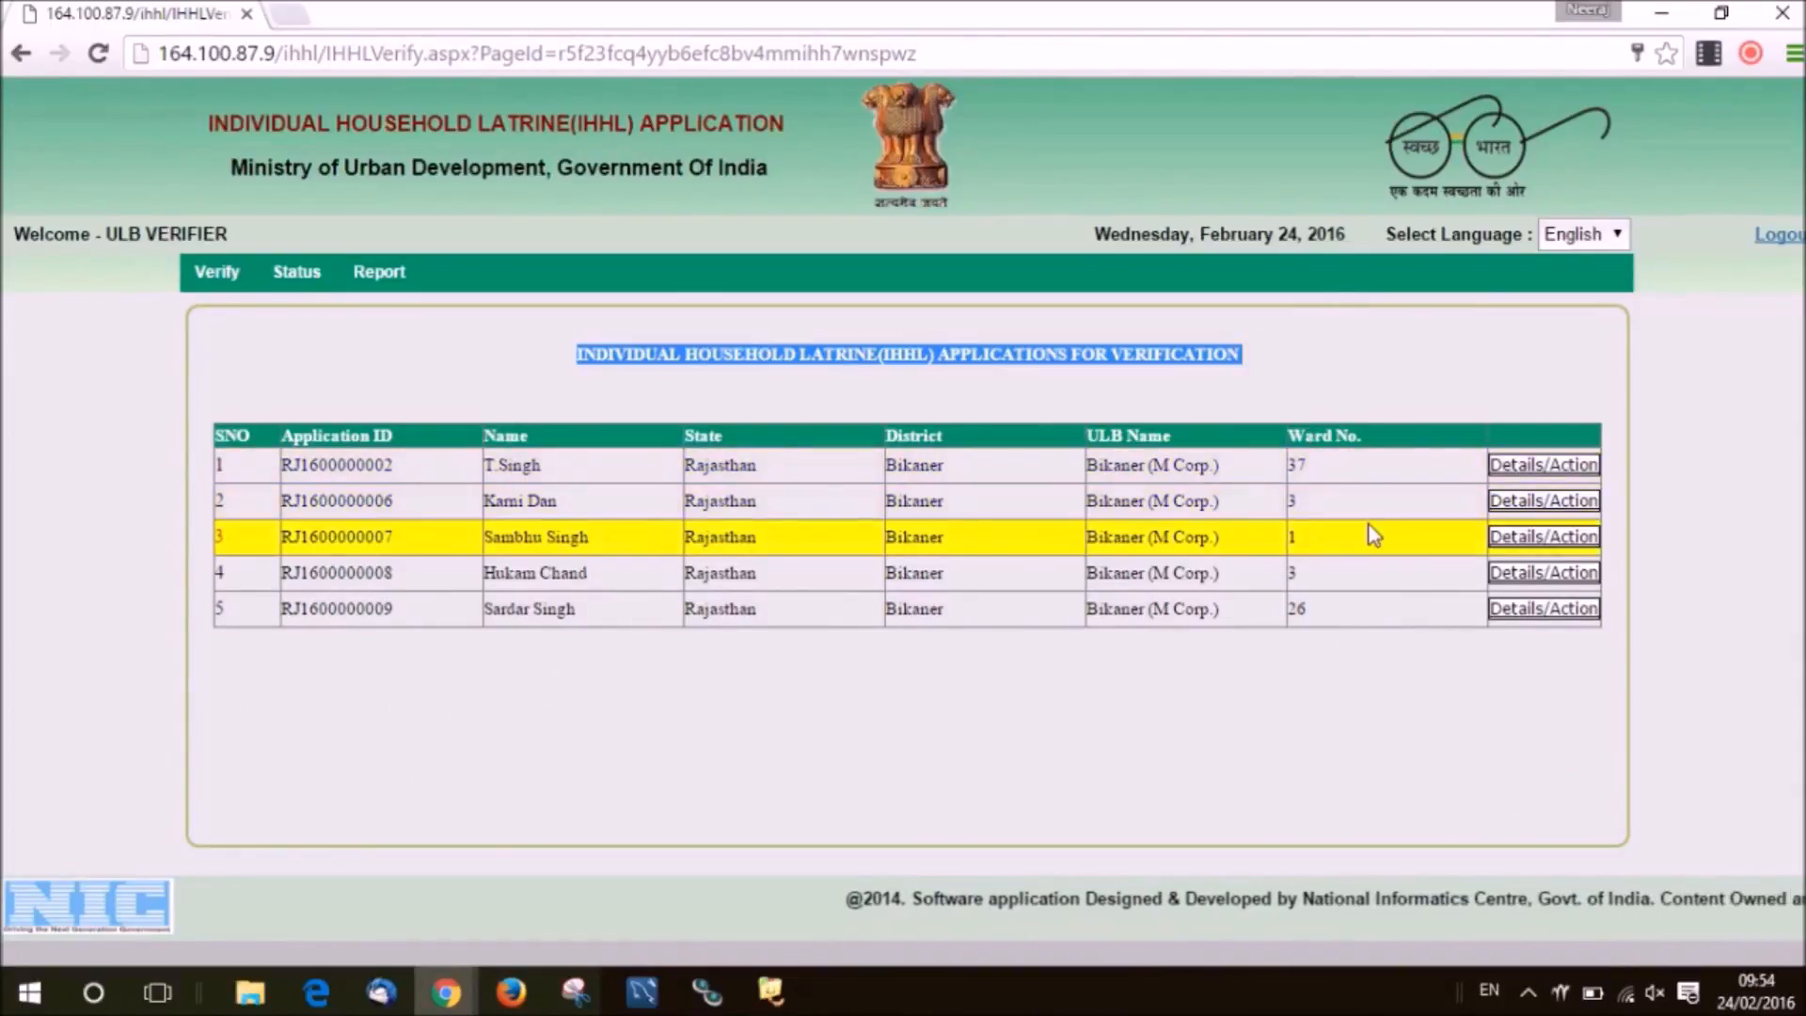
left_click(1534, 508)
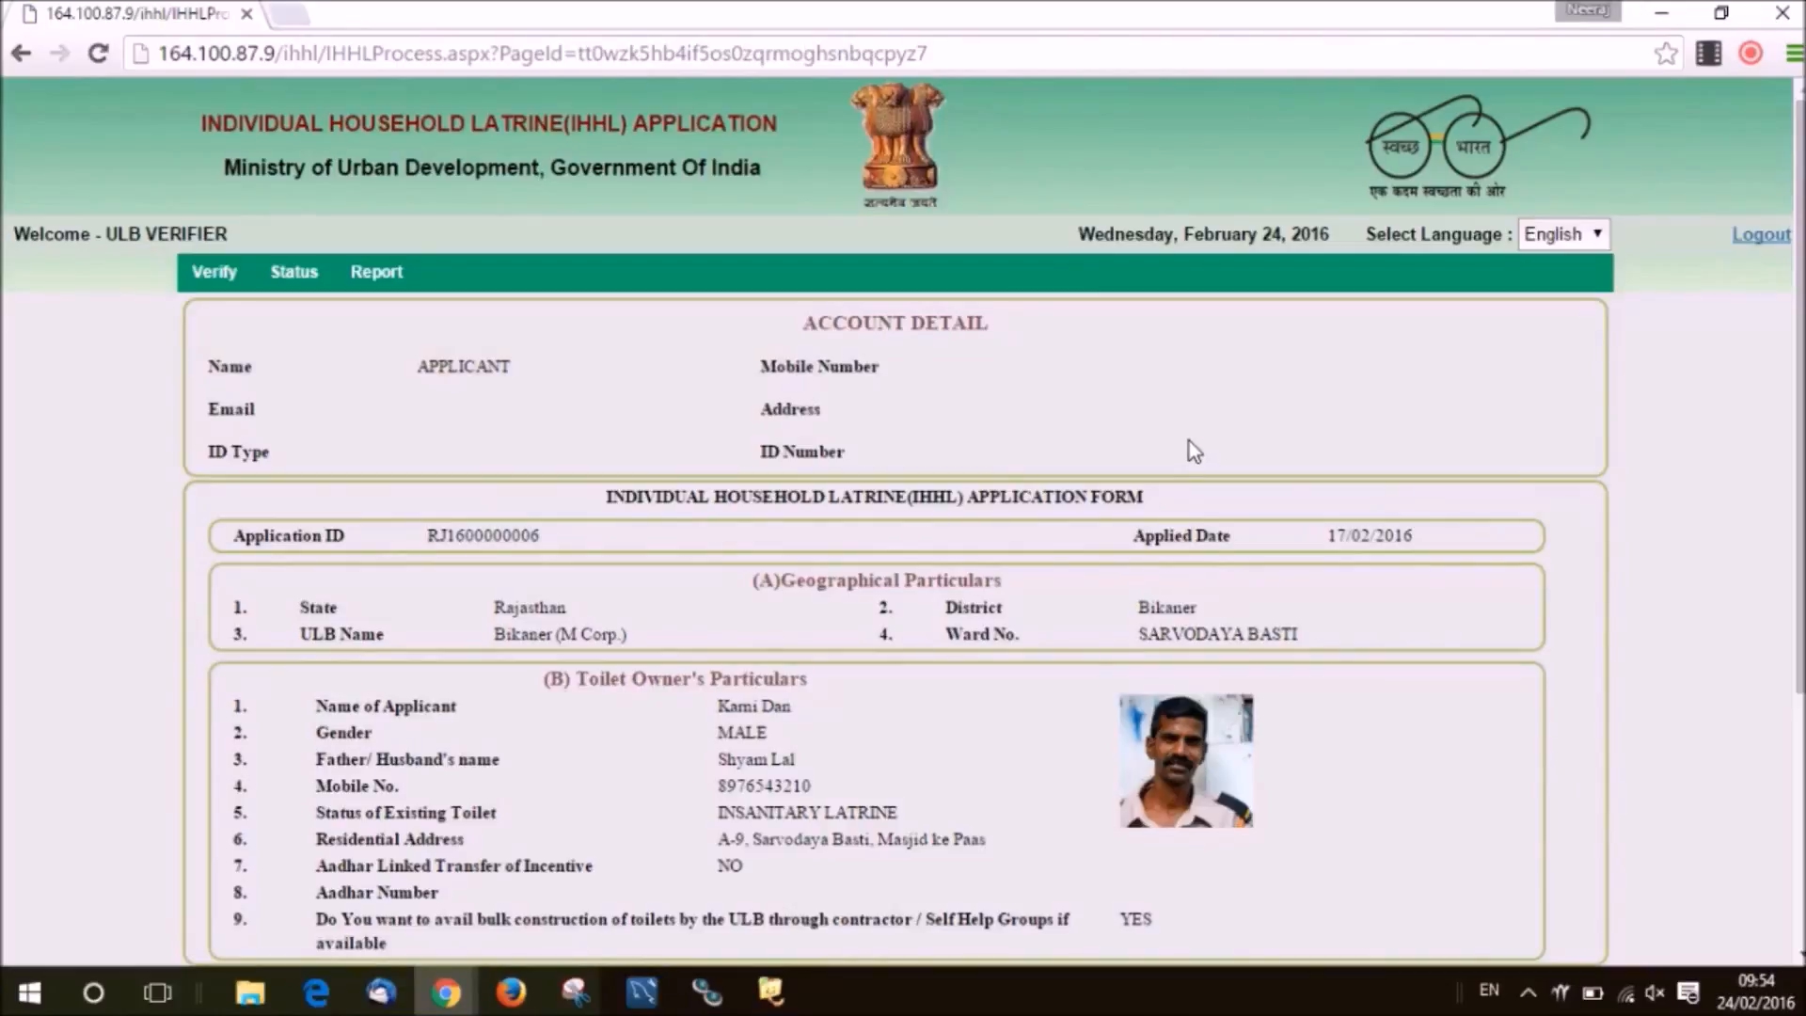
Look up the bank details for IFSC code HDFC0000645 in the Verify/Reject section.
left_click_drag(1792, 385, 1790, 668)
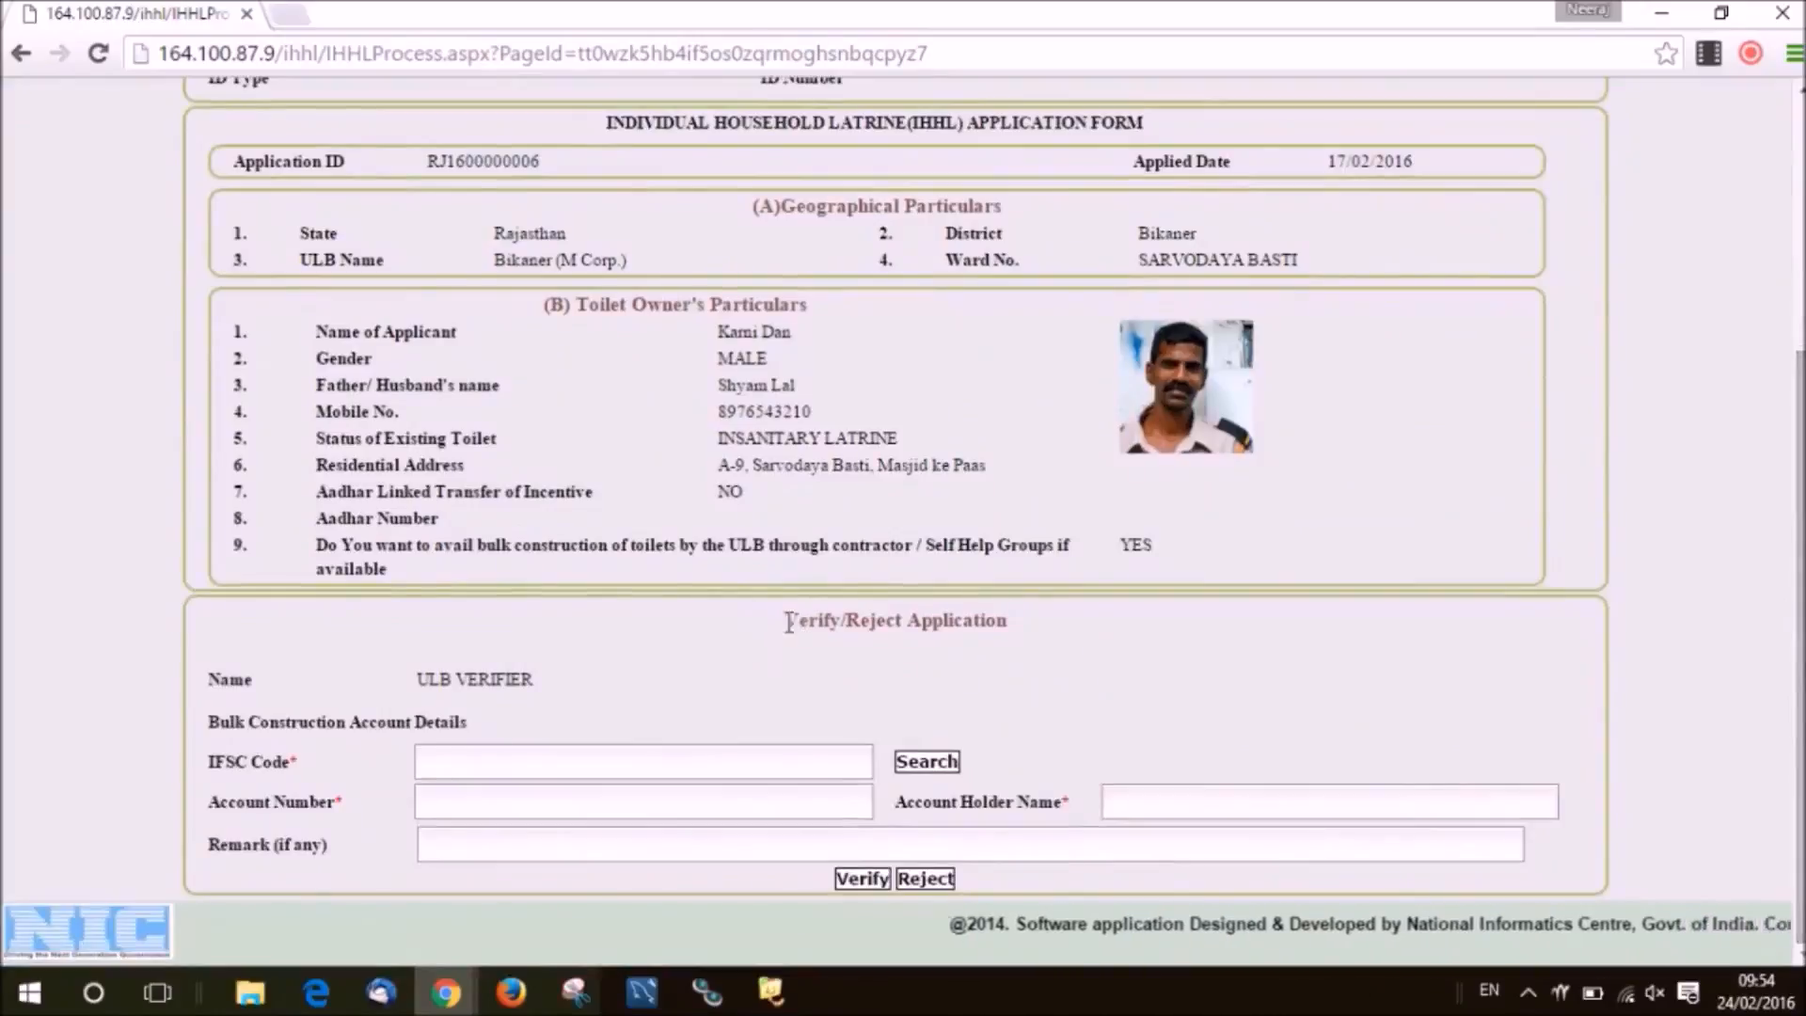
left_click_drag(783, 620, 975, 648)
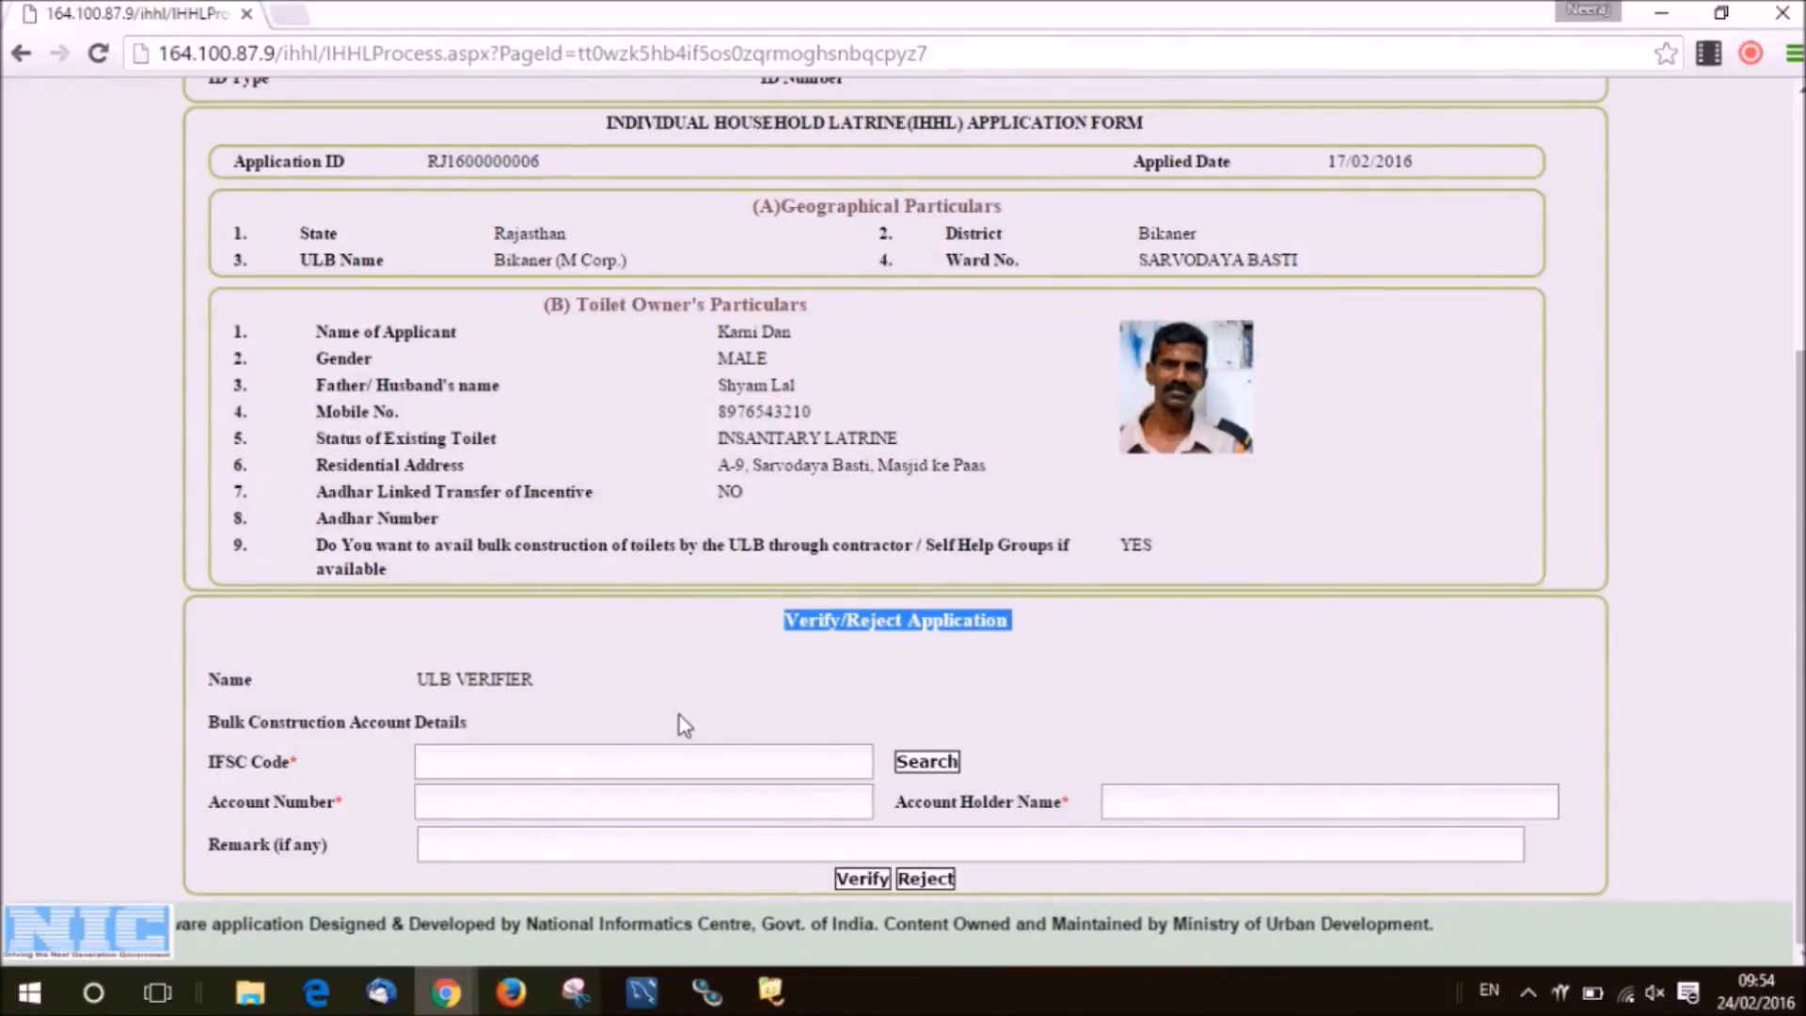
key("ctrl")
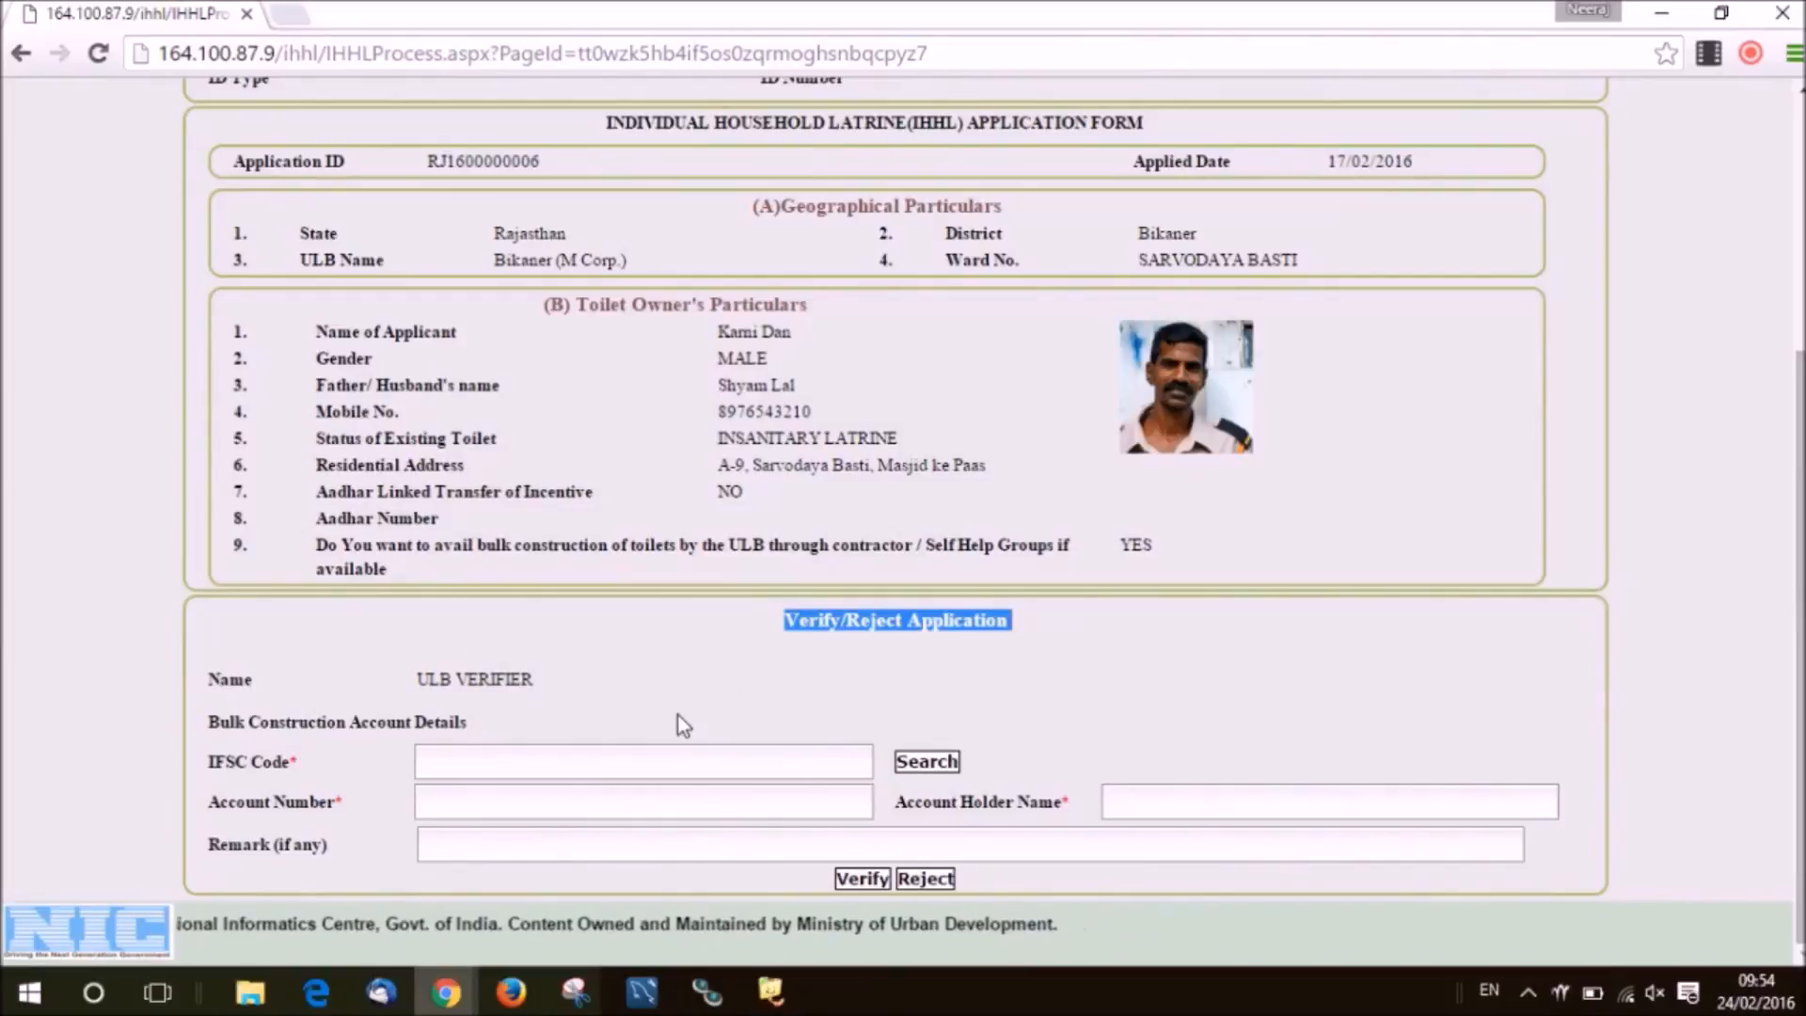
left_click(630, 762)
type("hdfc0000645")
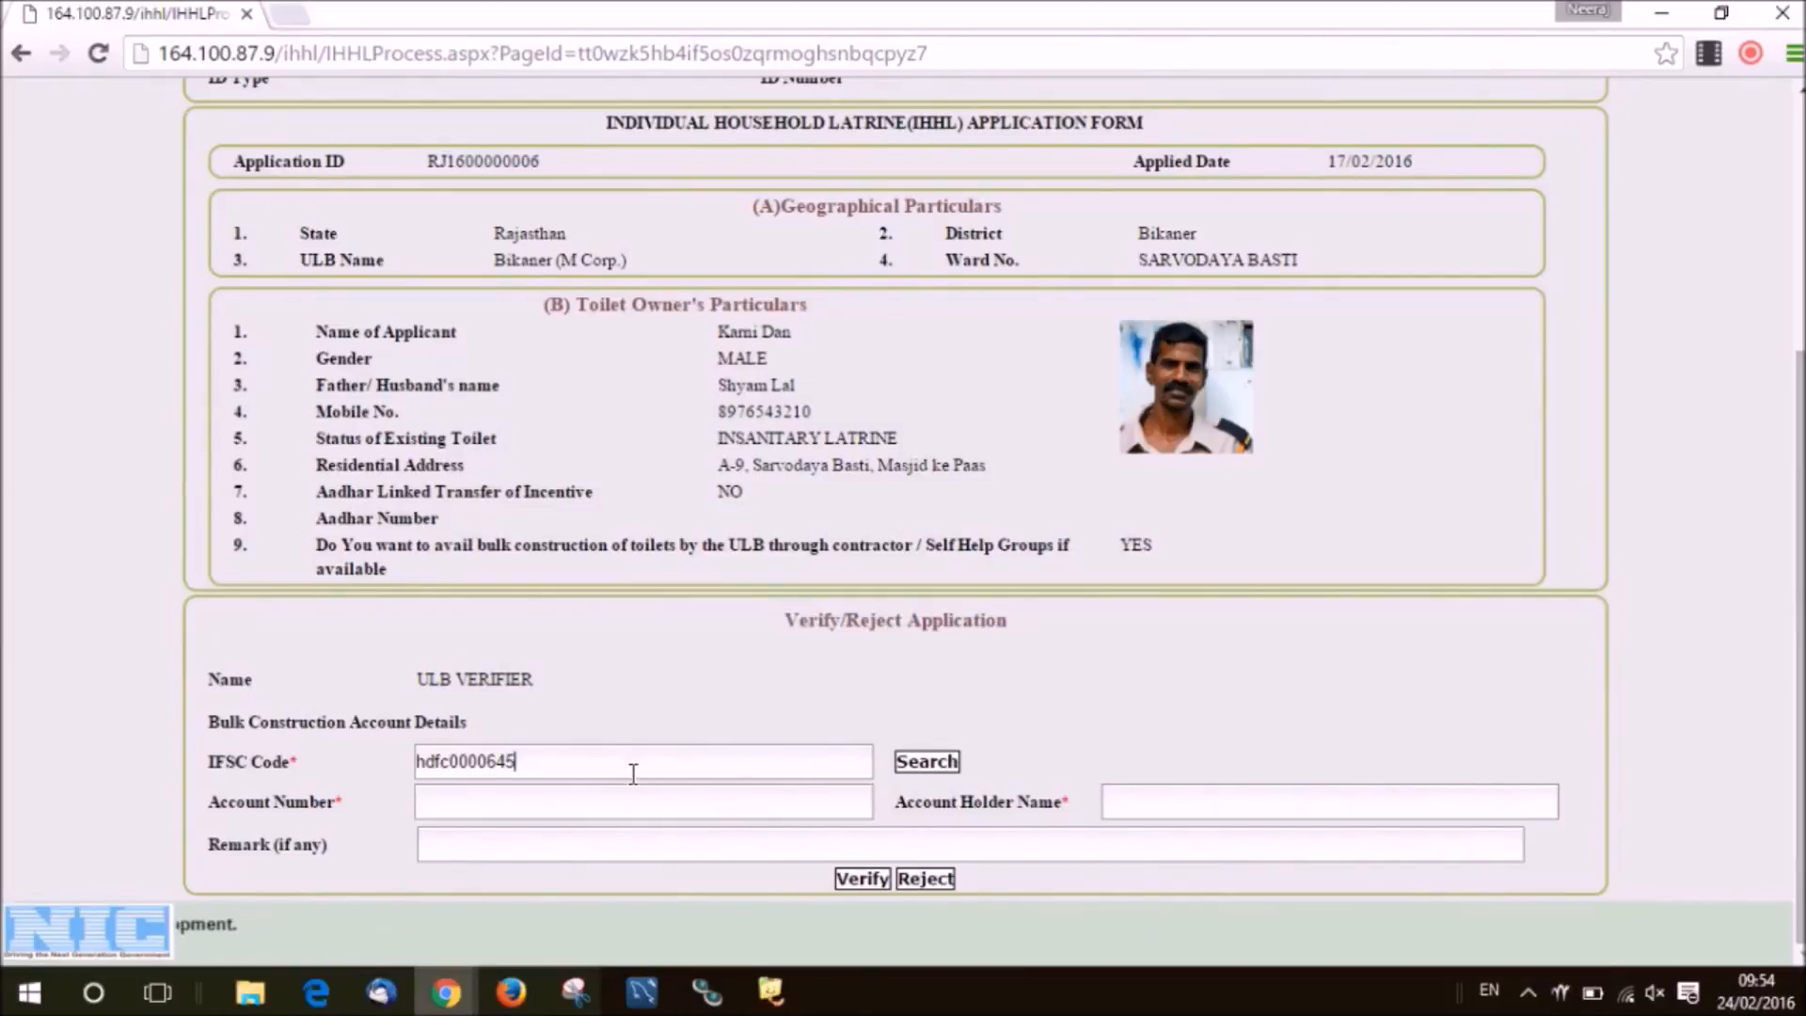
left_click(636, 770)
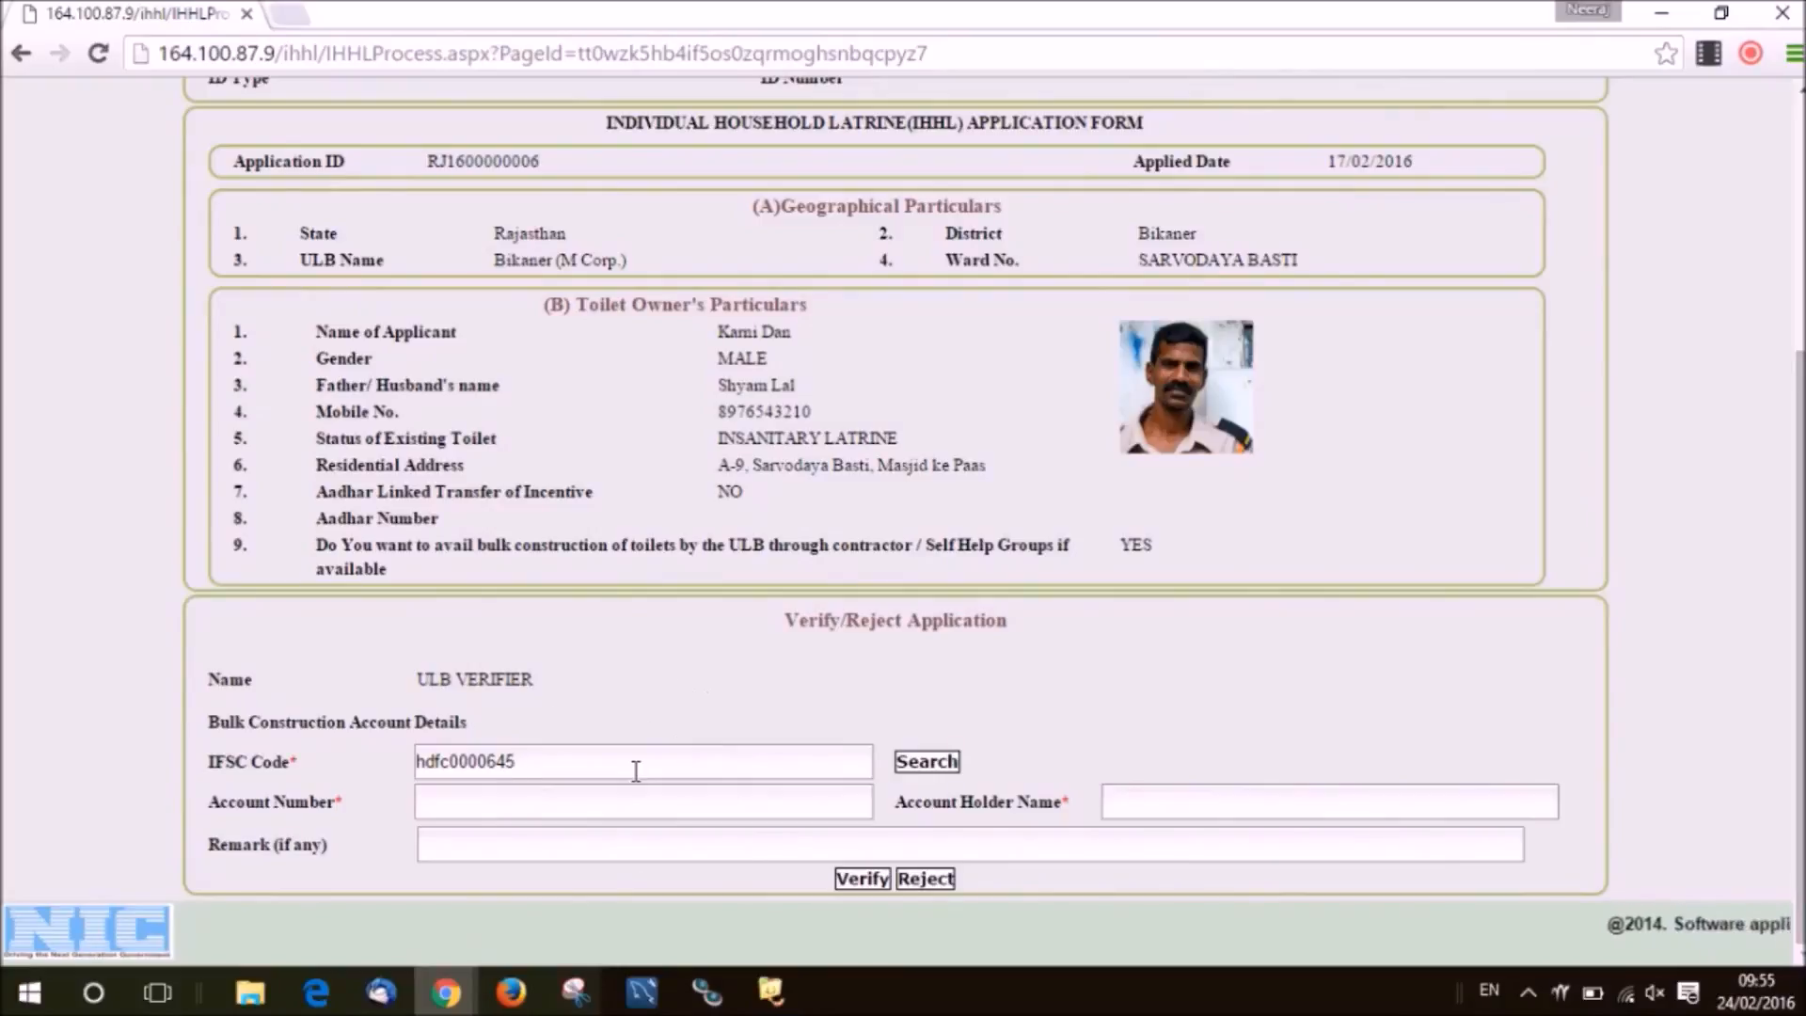
left_click(932, 771)
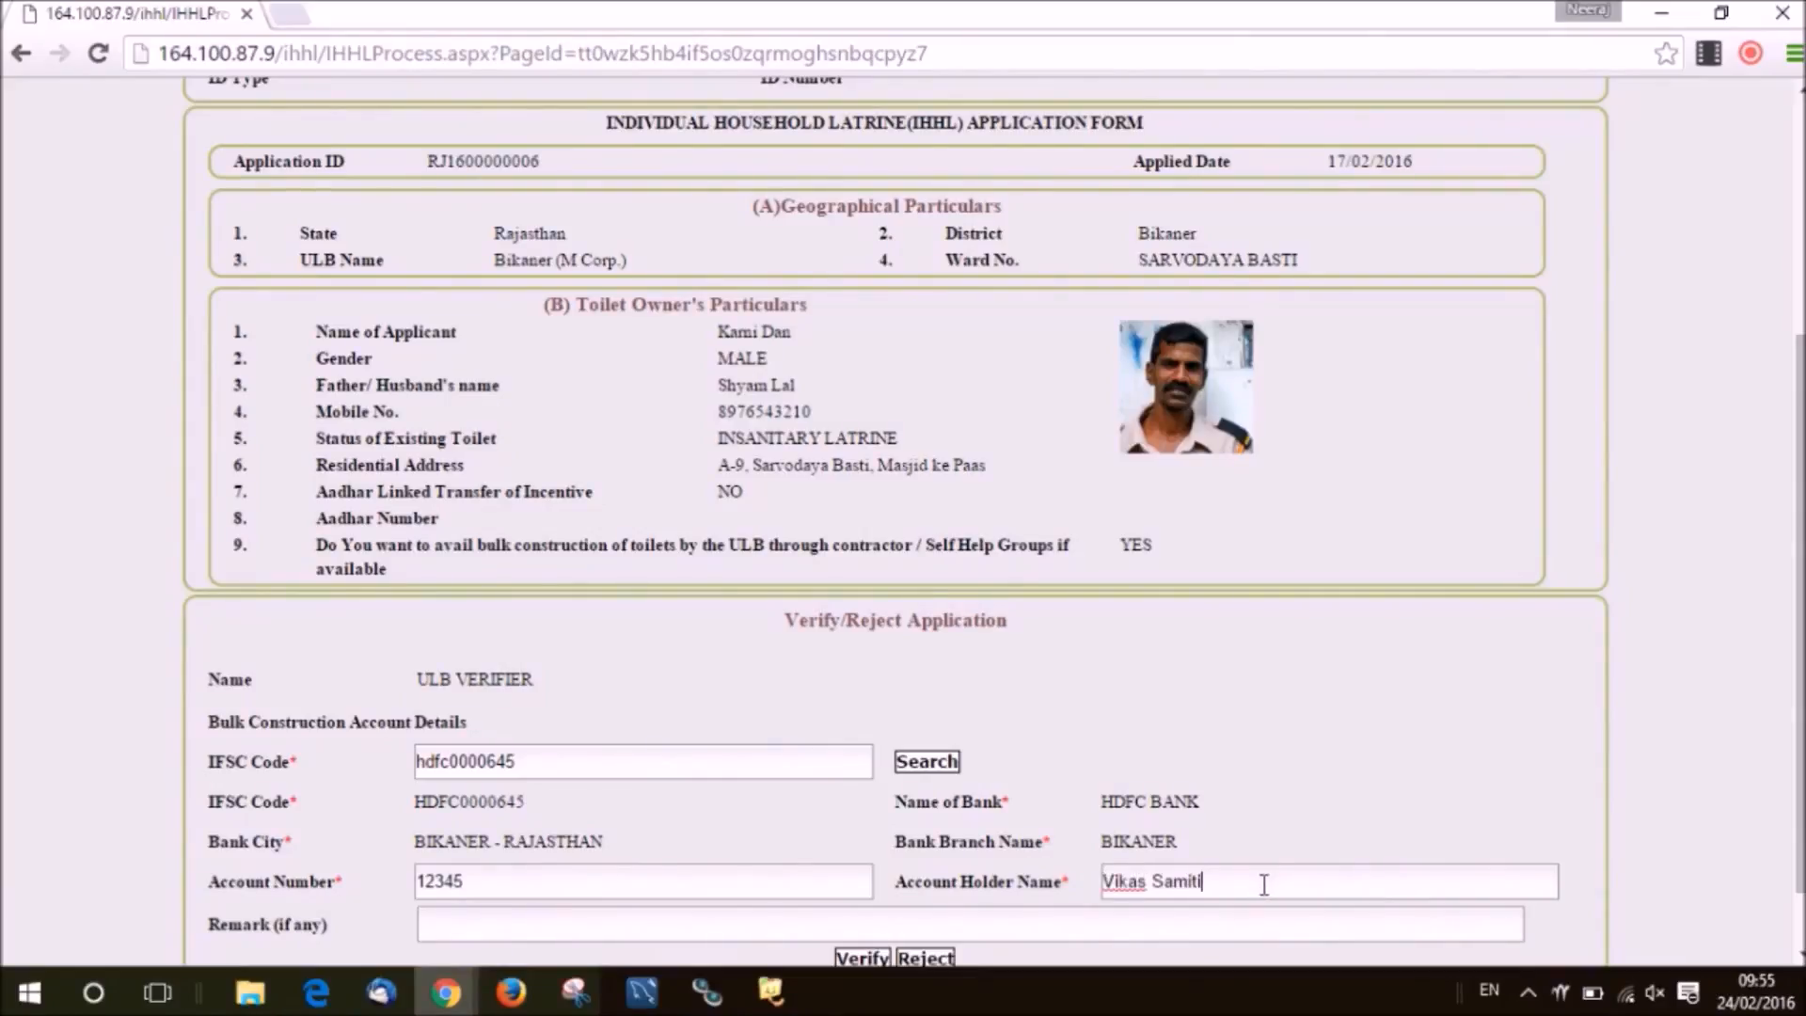
Verify the application with the HDFC account details and dismiss the success confirmation.
scroll(1160, 837, "down", 1)
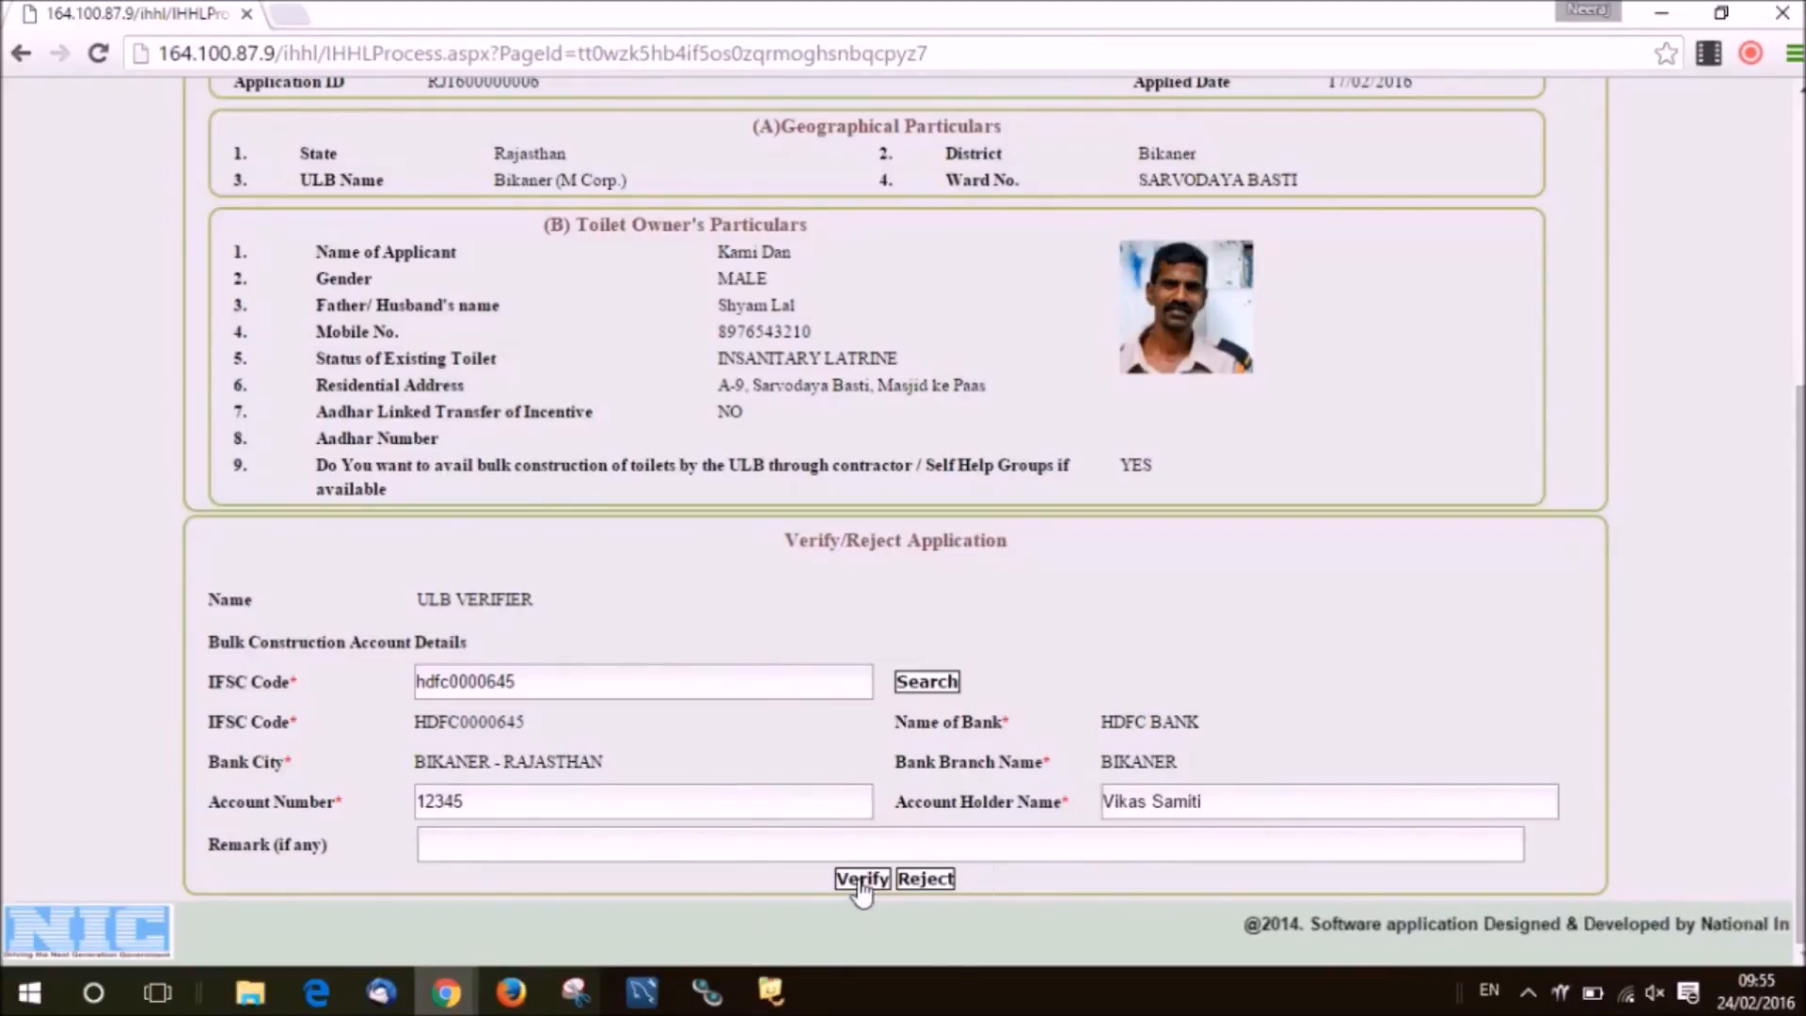
left_click(861, 878)
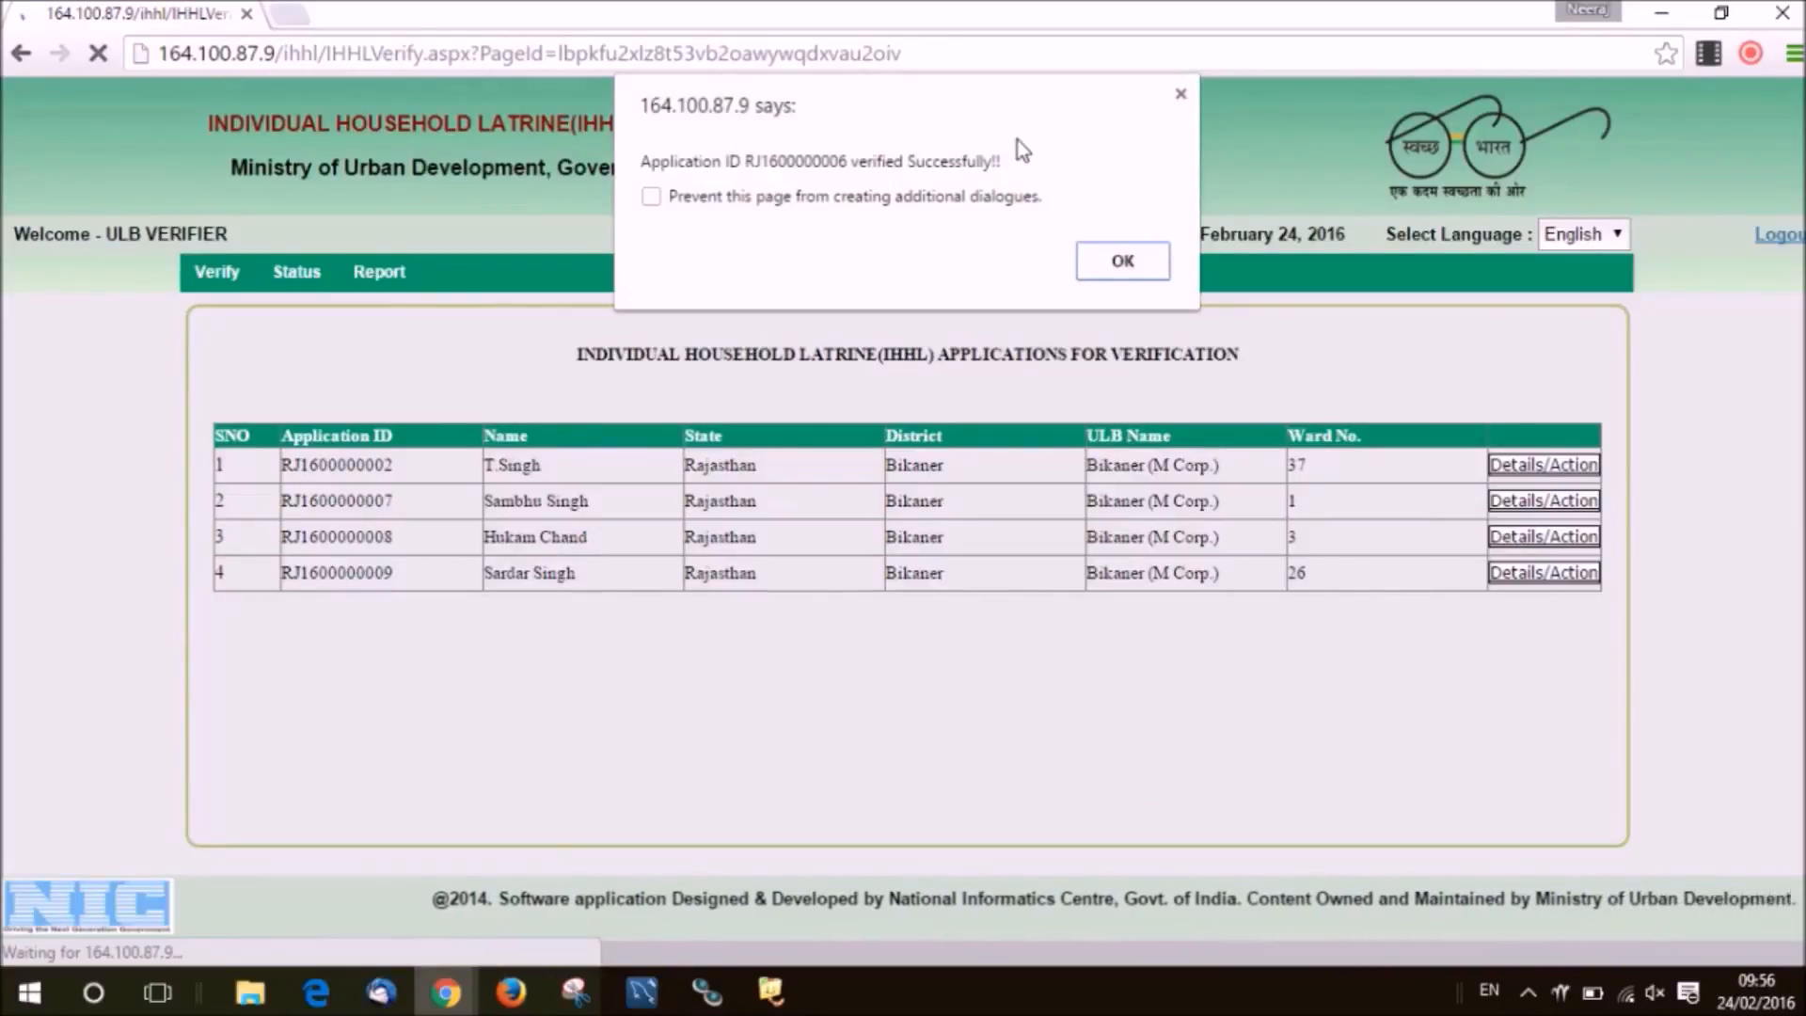
left_click(1087, 270)
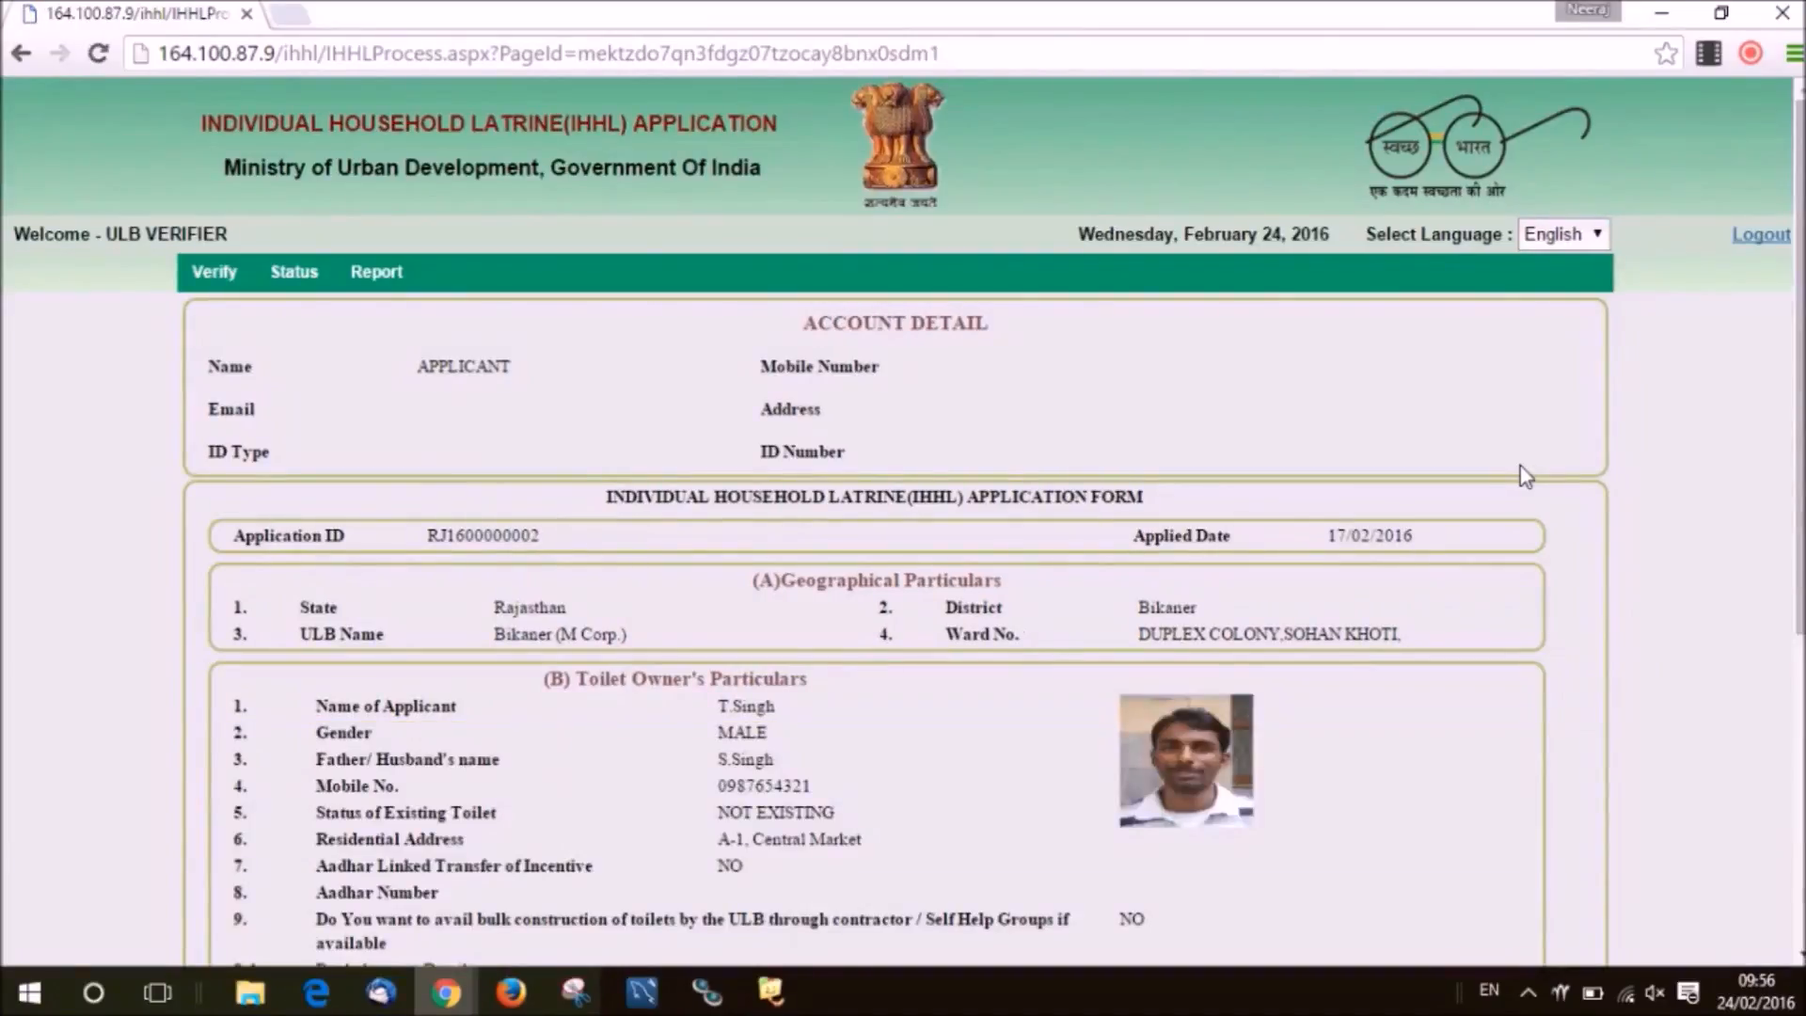
Verify the first listed application with the remark 'Details are correct' and acknowledge the confirmation.
scroll(903, 502, "down", 3)
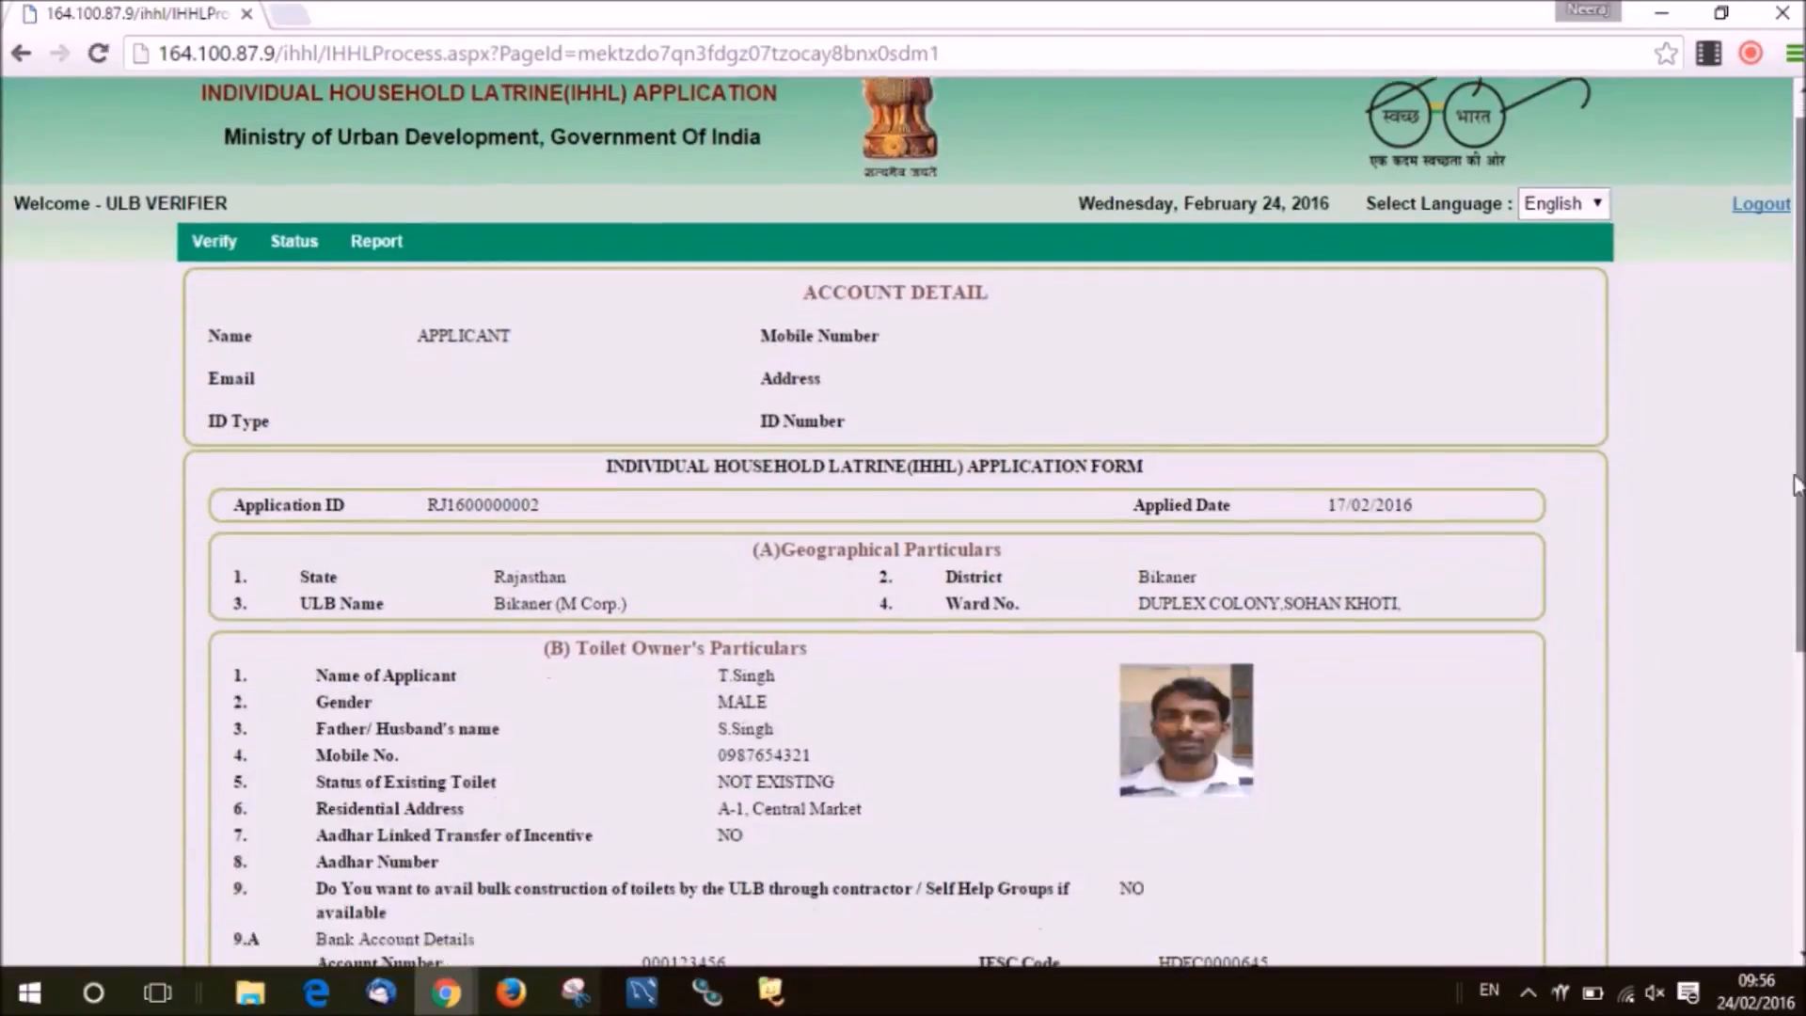
scroll(824, 754, "down", 3)
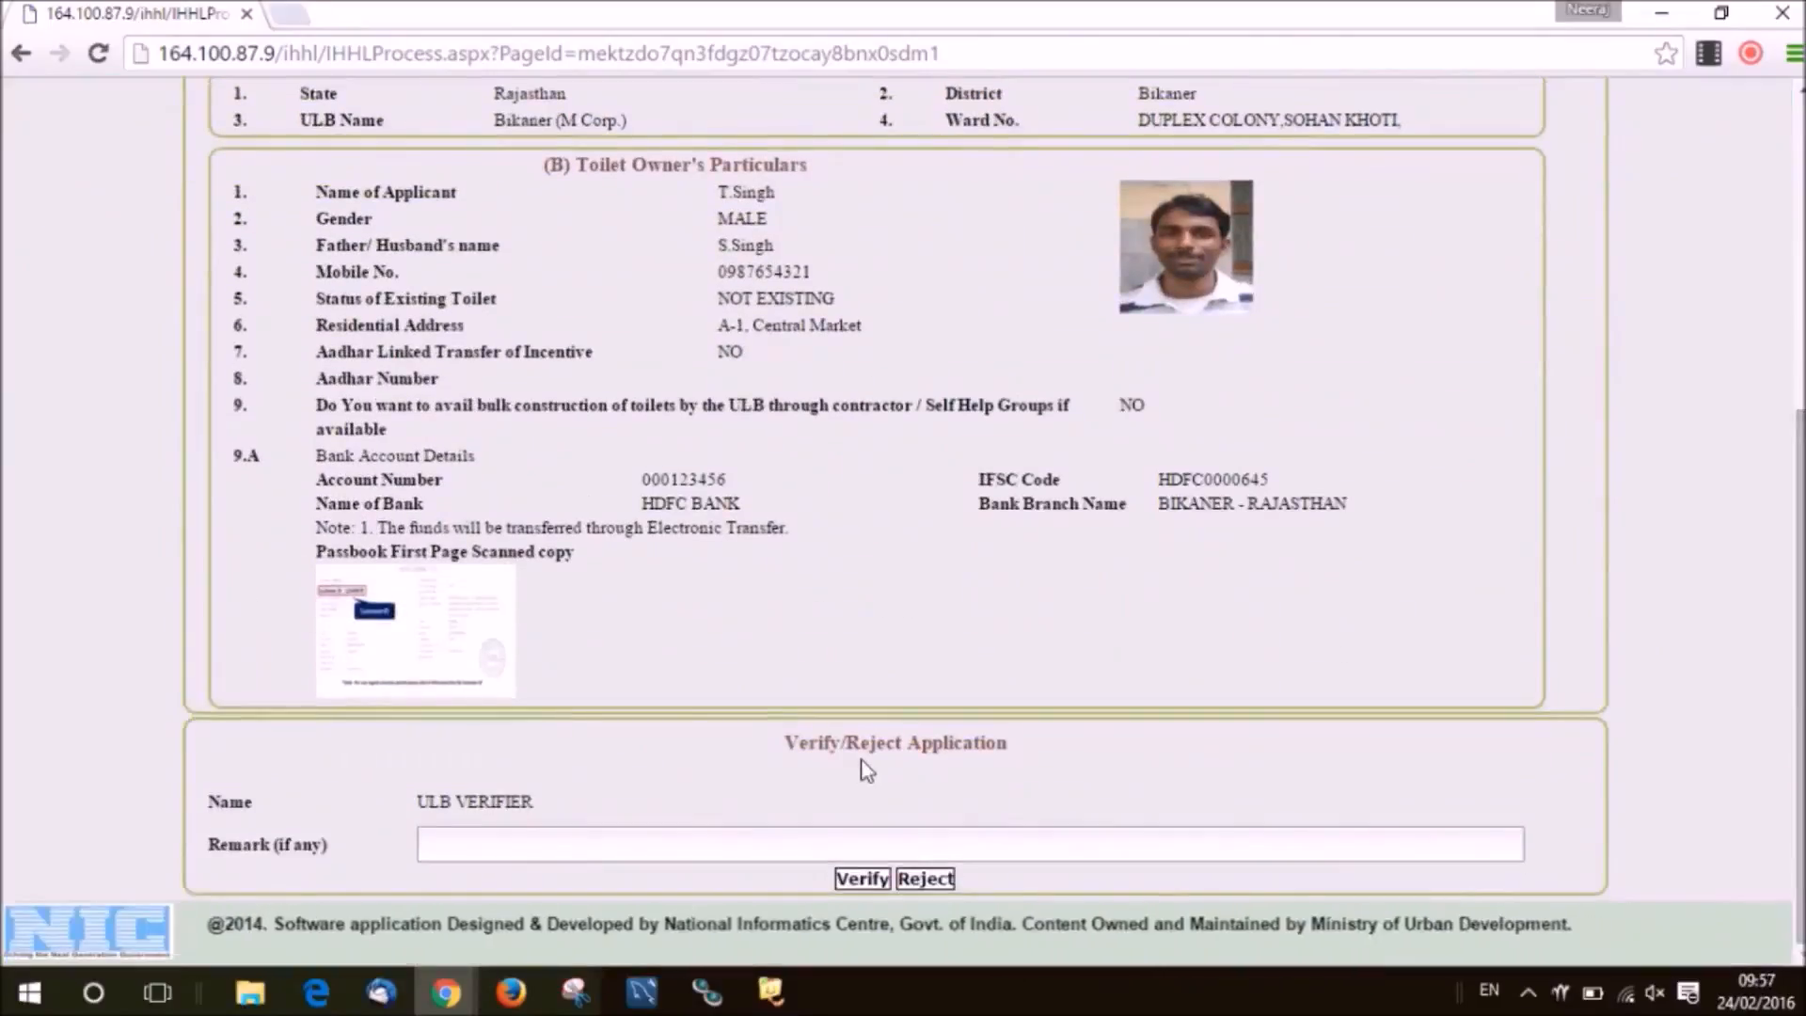
left_click(862, 760)
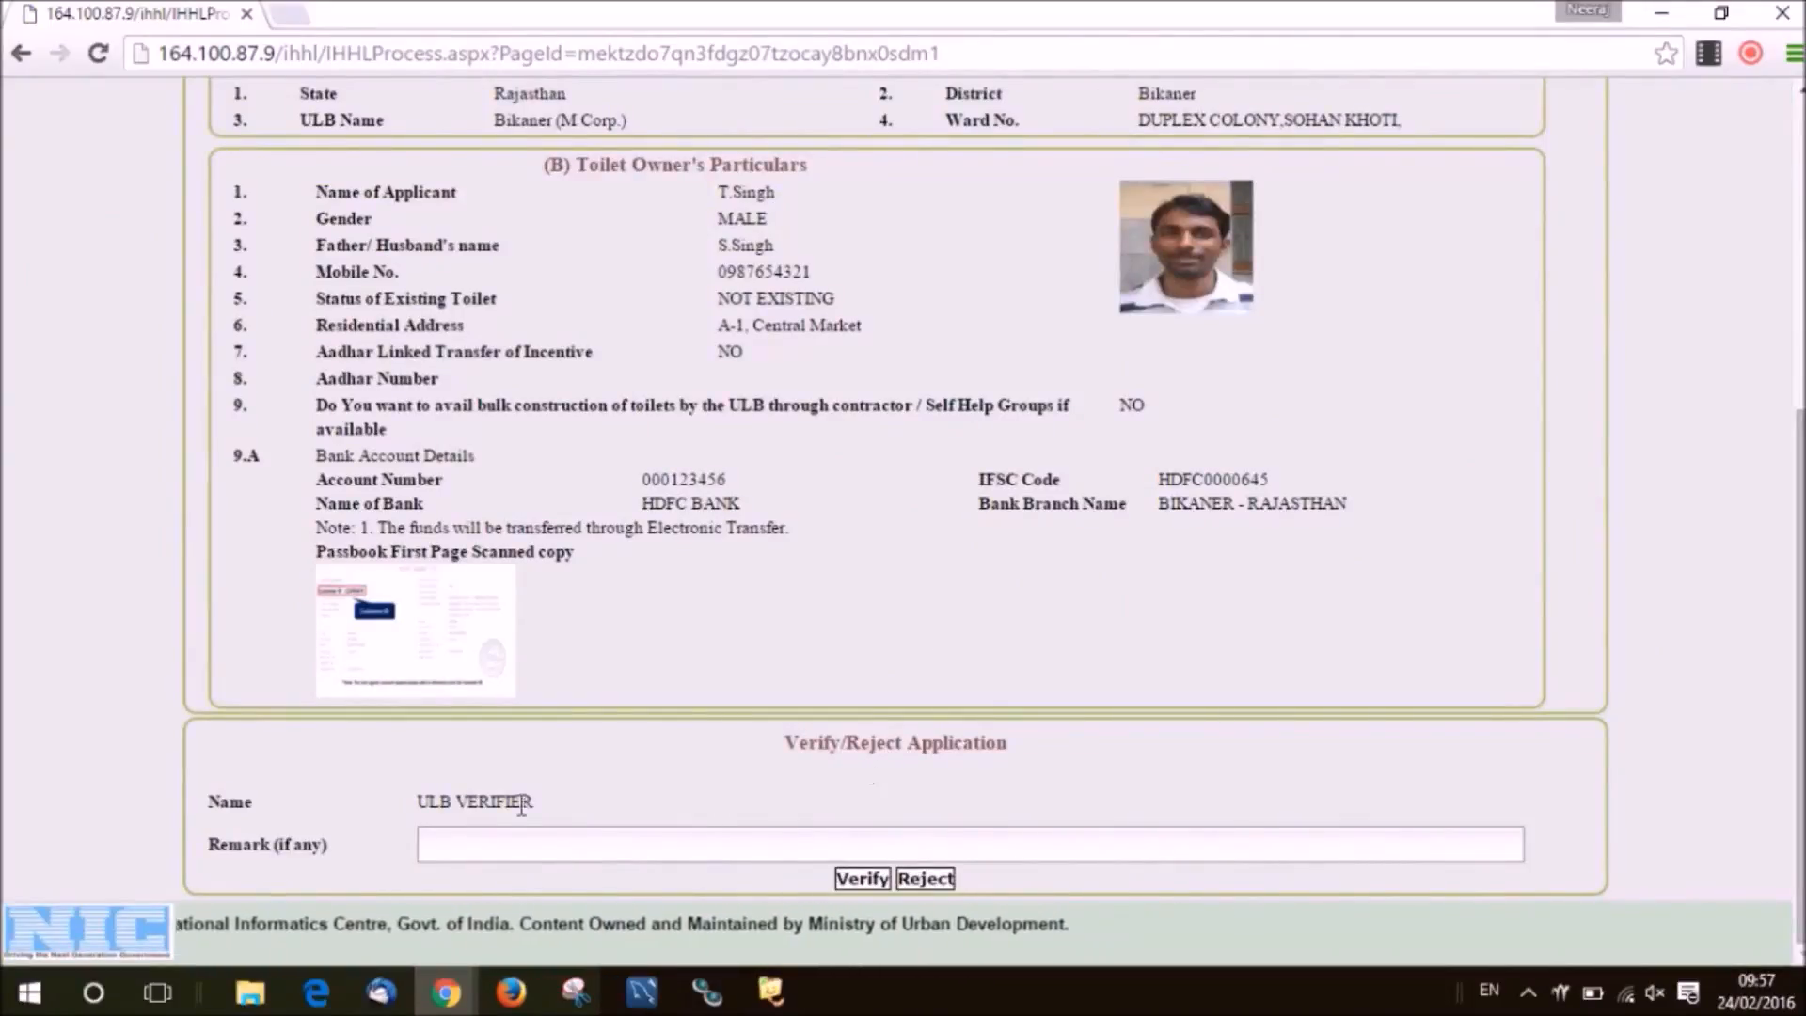
left_click(517, 850)
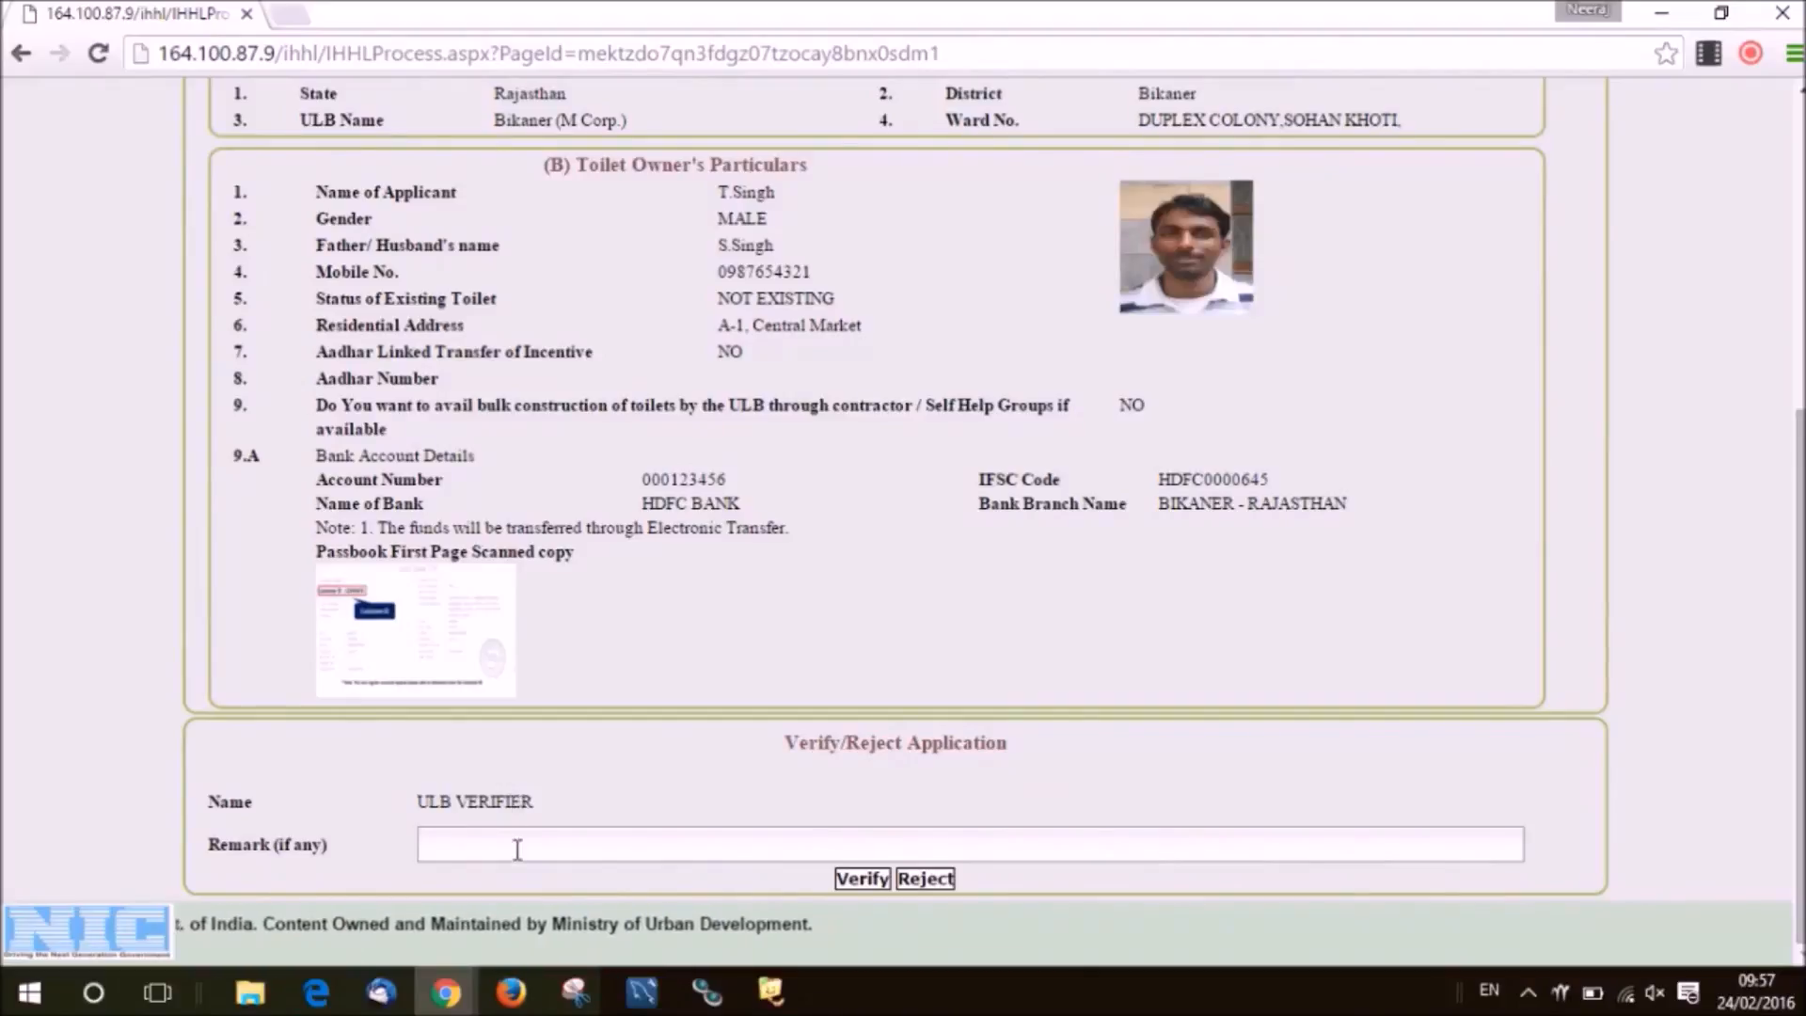
type("Details are correct")
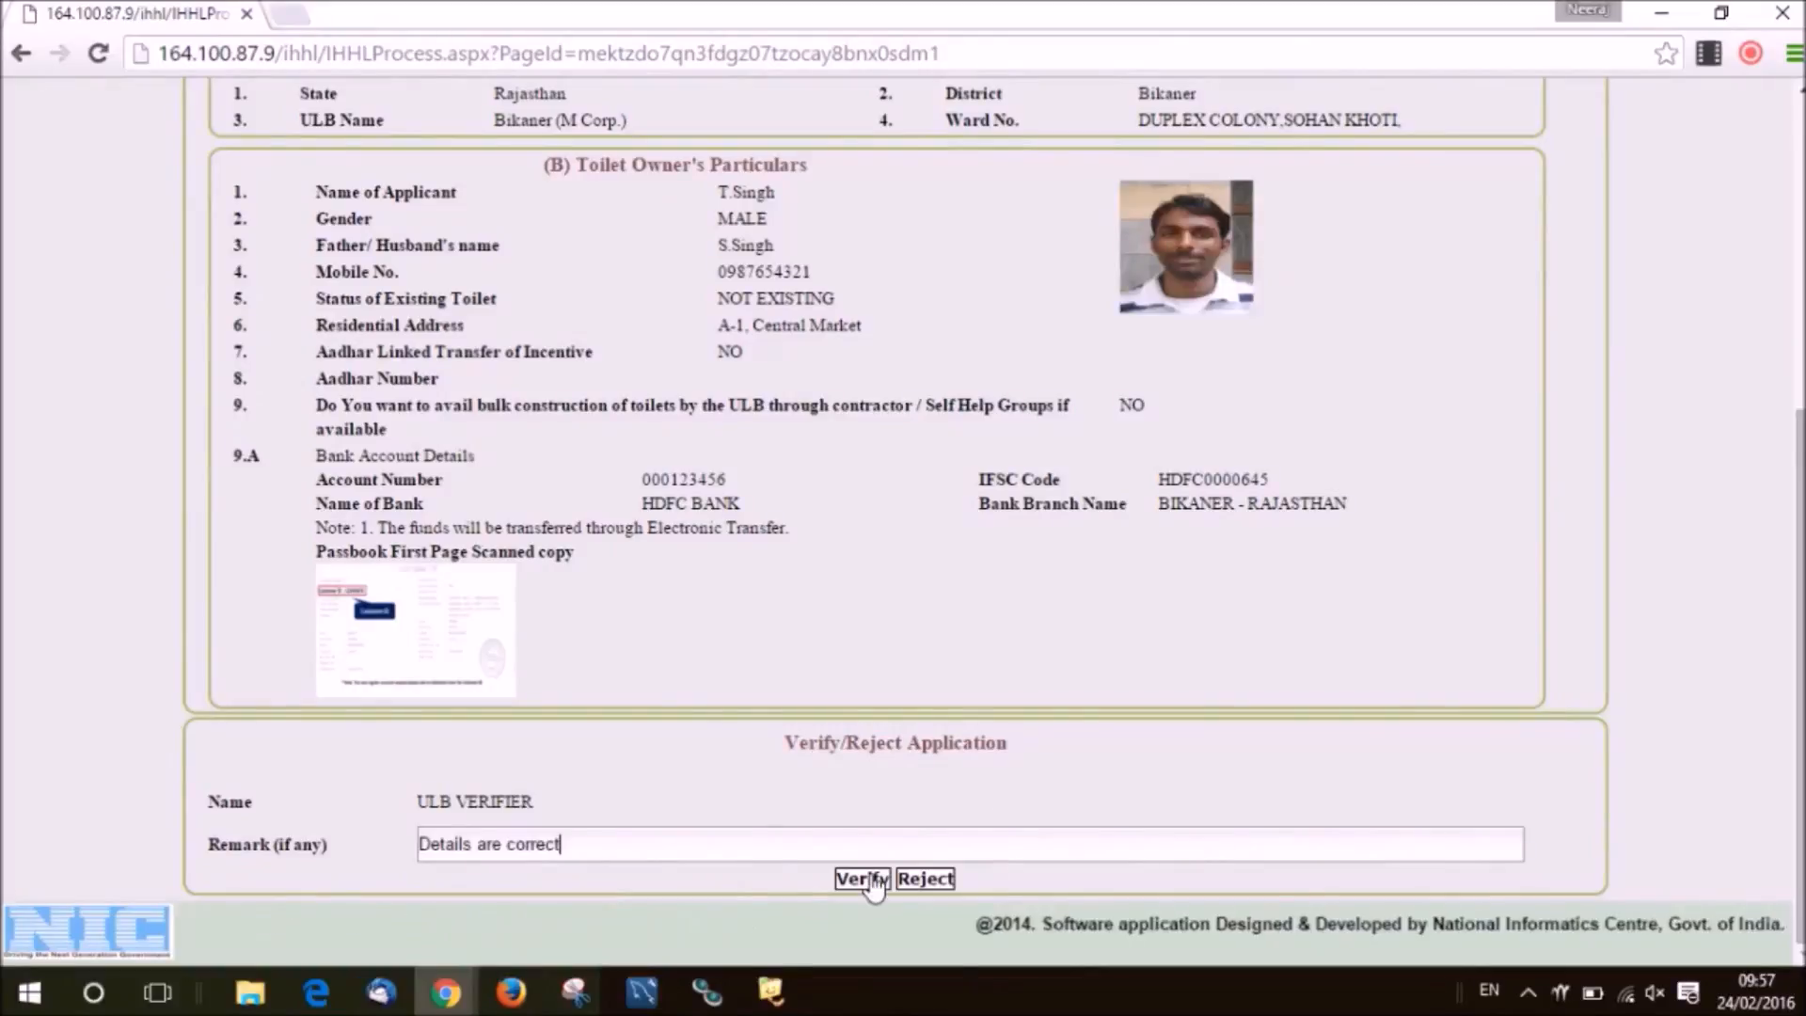
left_click(862, 879)
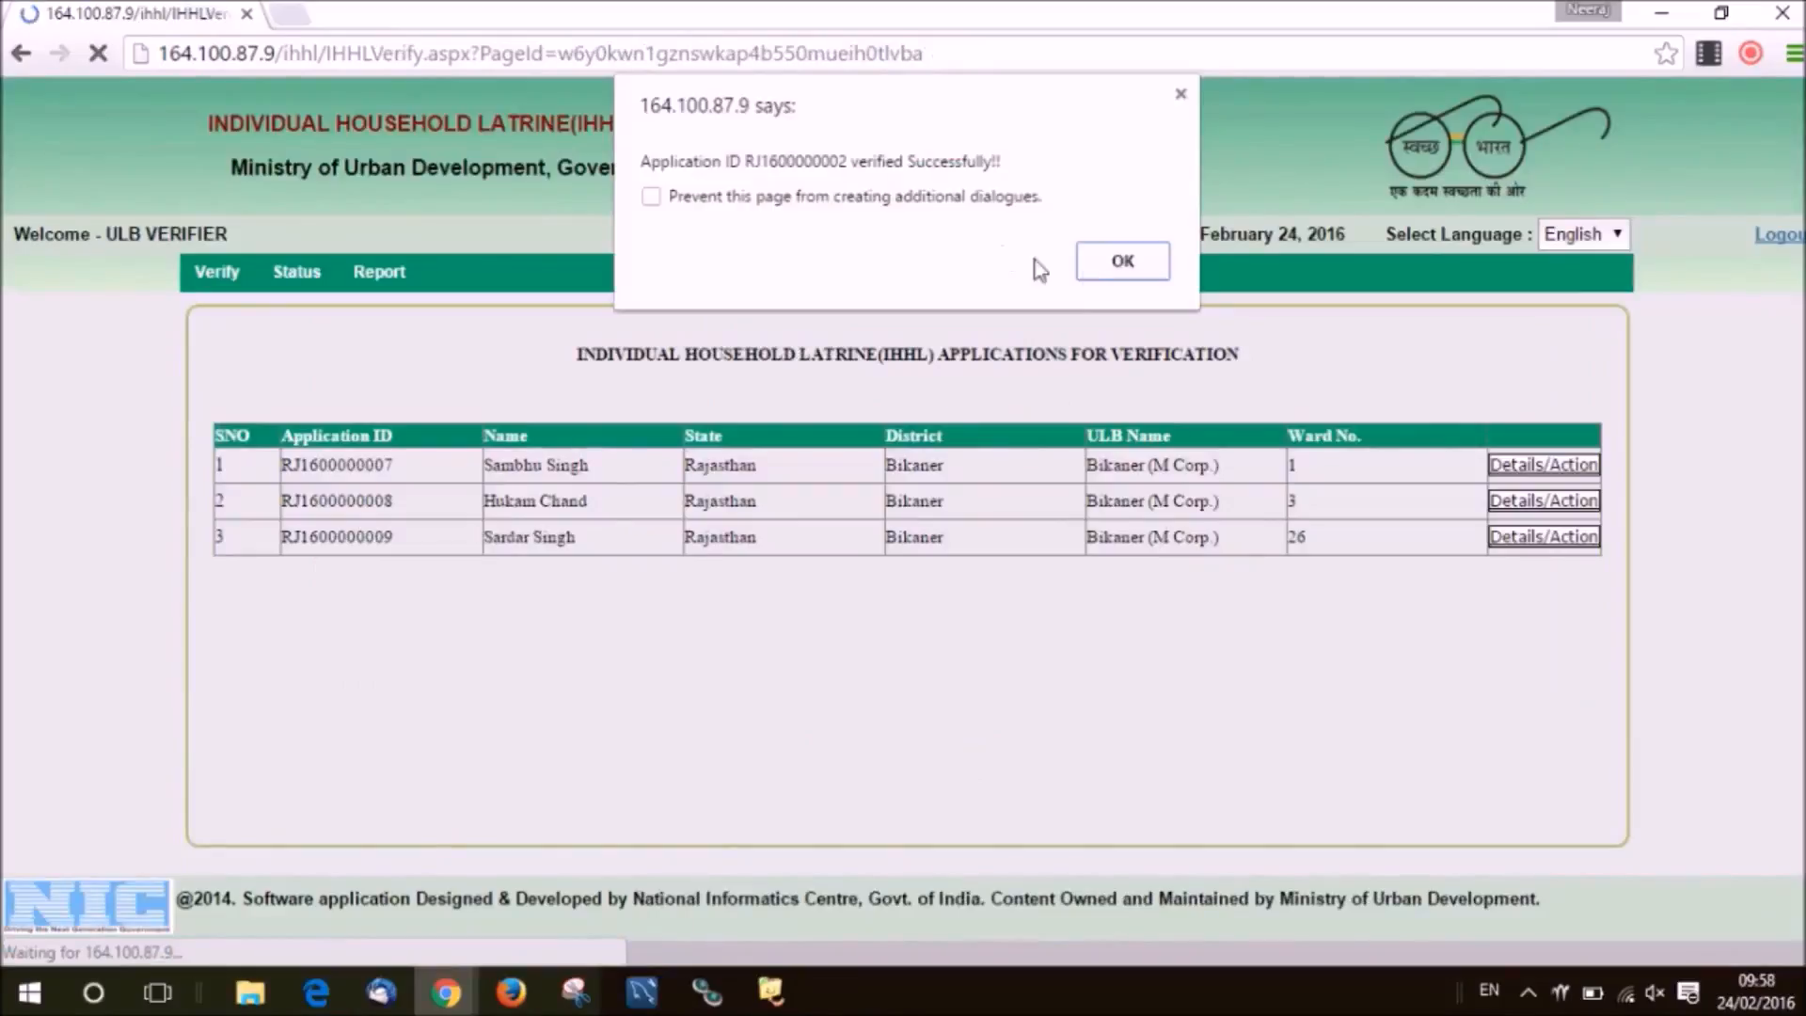
left_click(1093, 275)
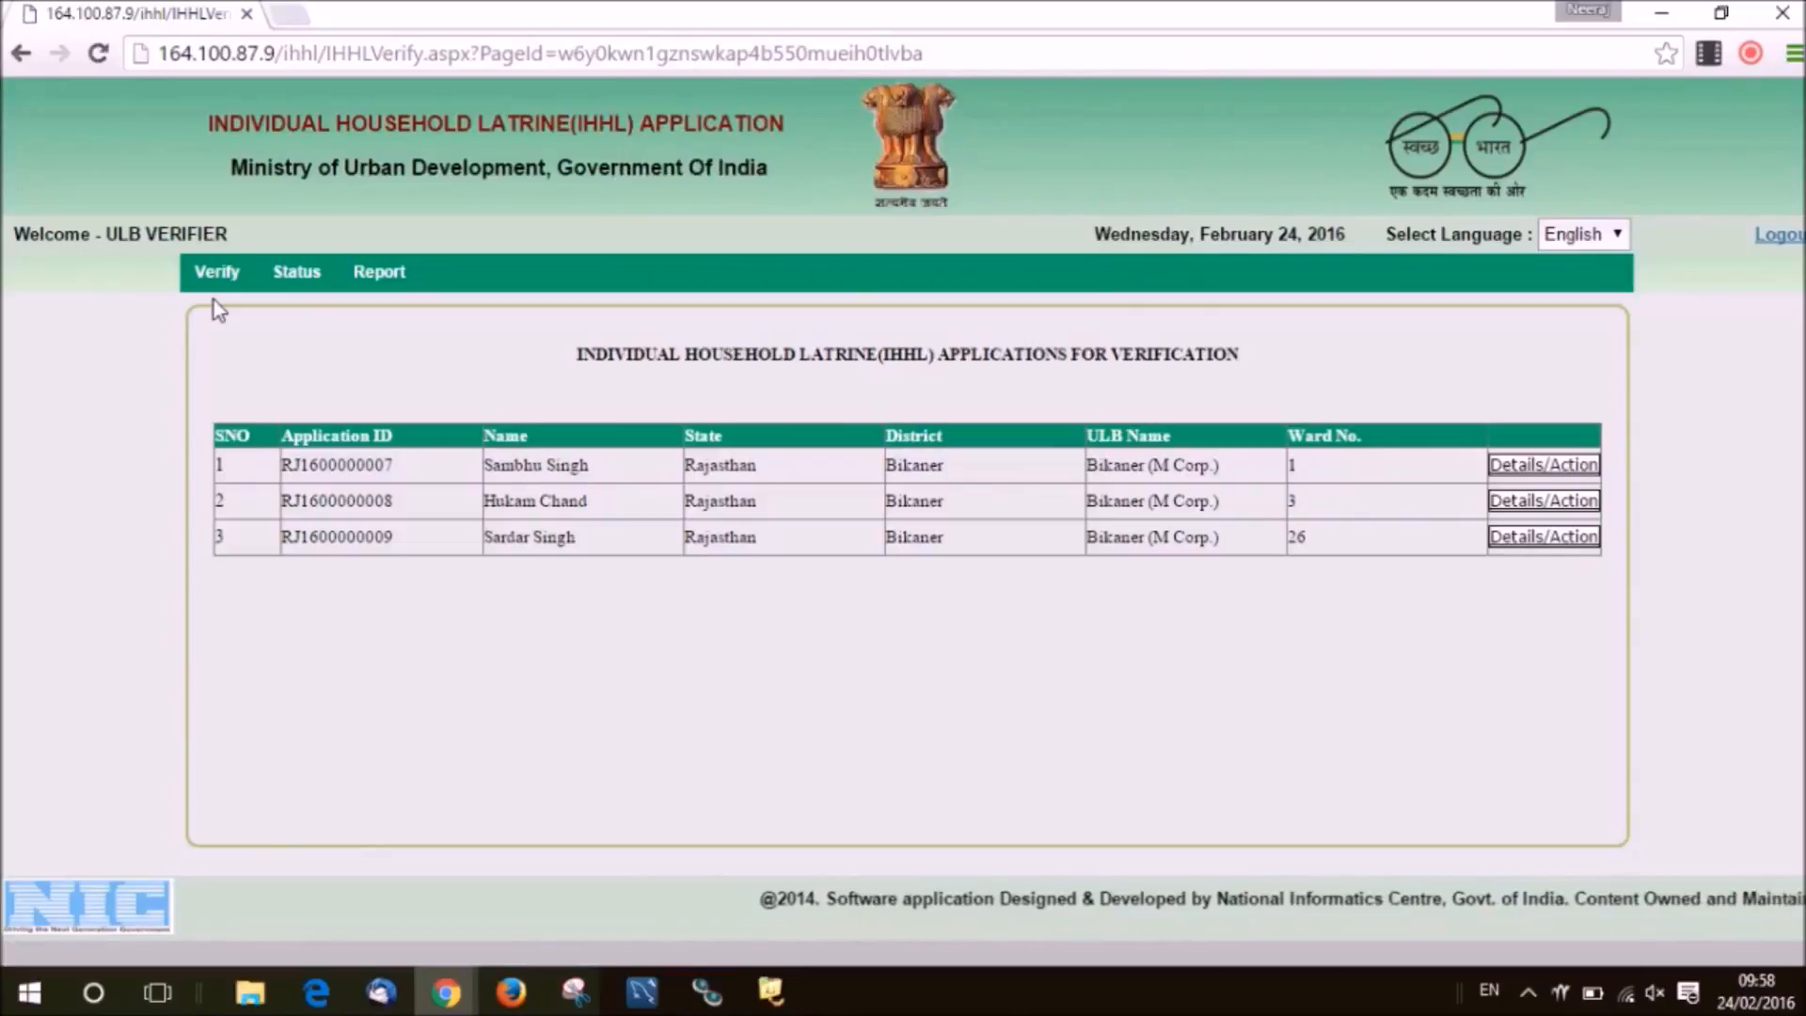
Open the first Constructed Toilet Photograph application to view its photo, latitude and longitude.
mouse_move(217, 275)
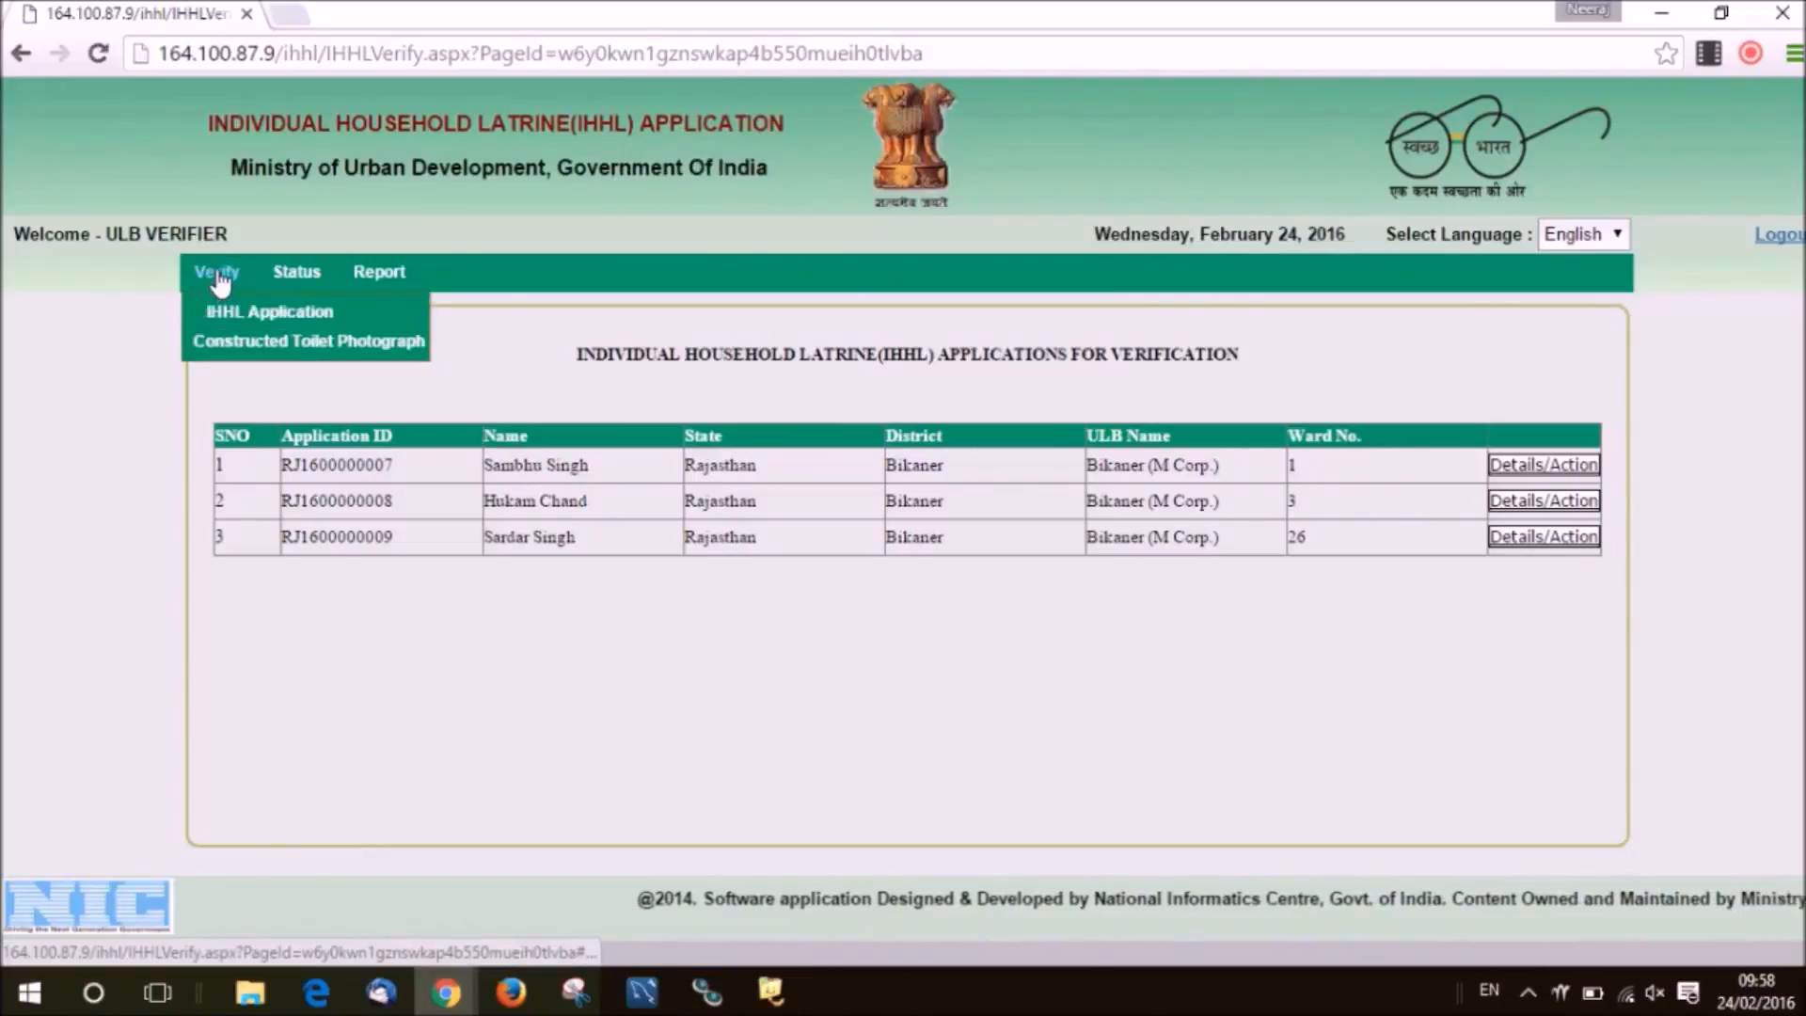
left_click(234, 342)
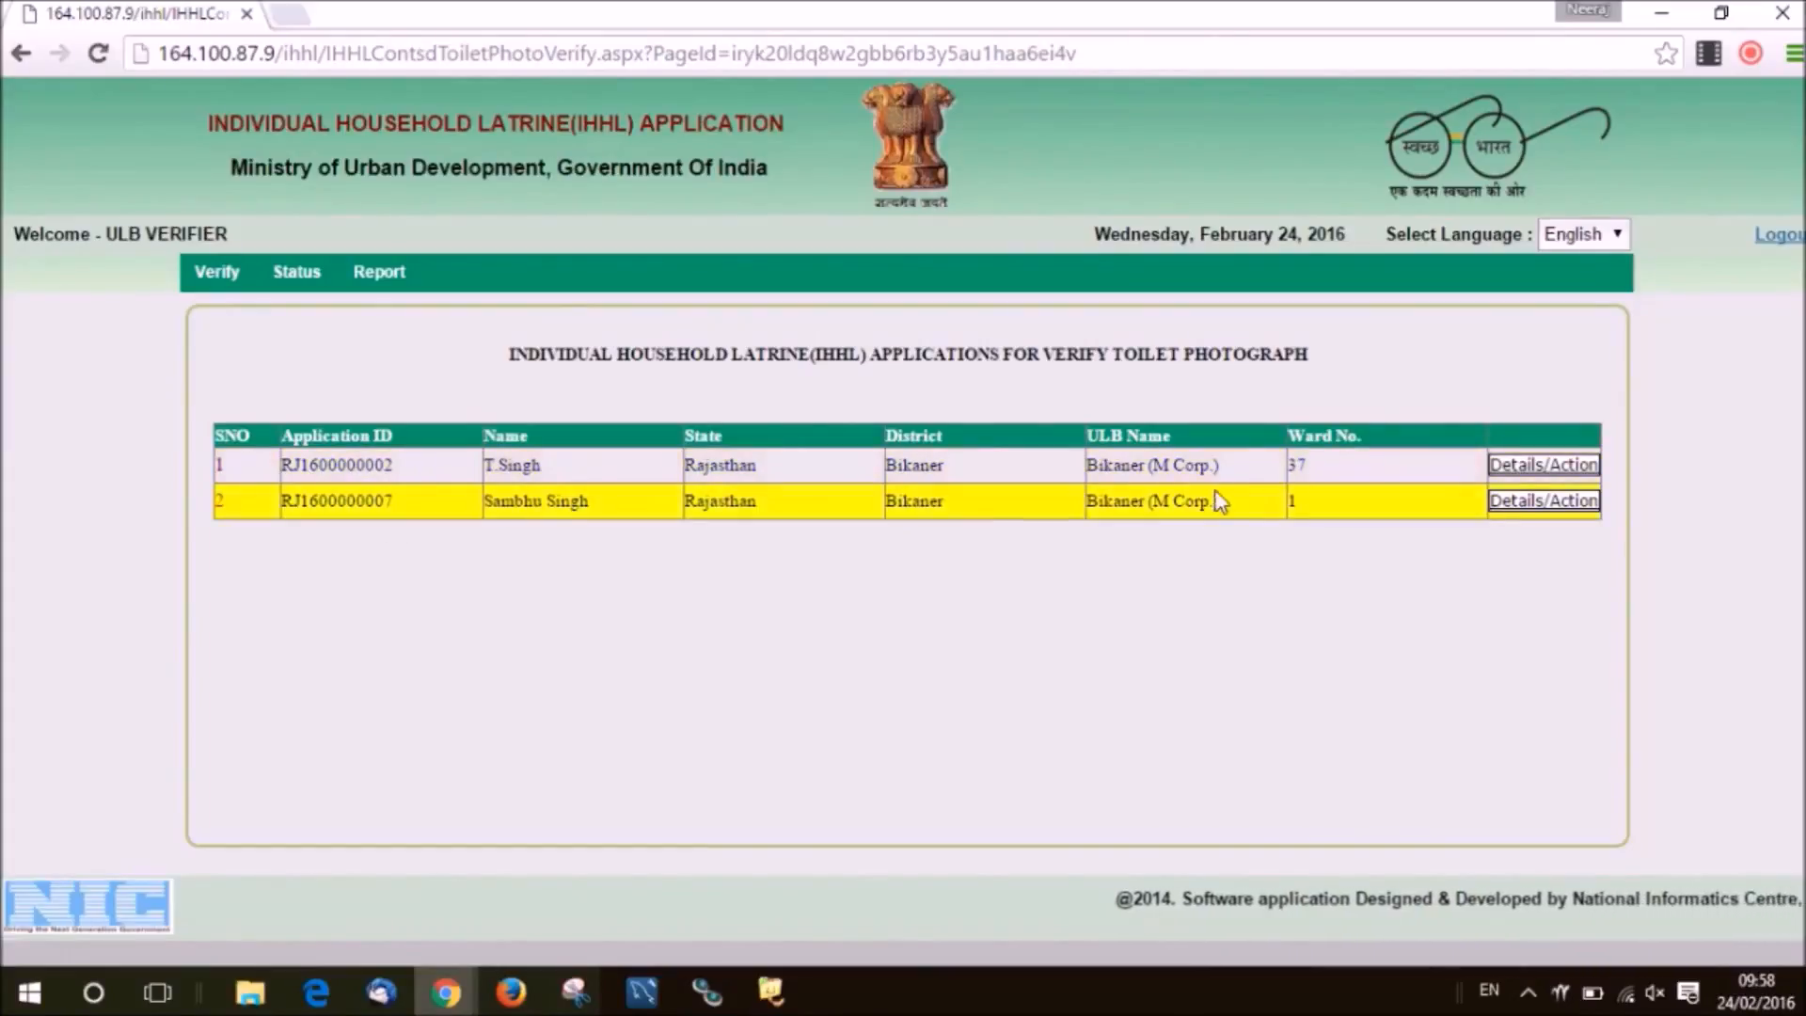
left_click(1508, 482)
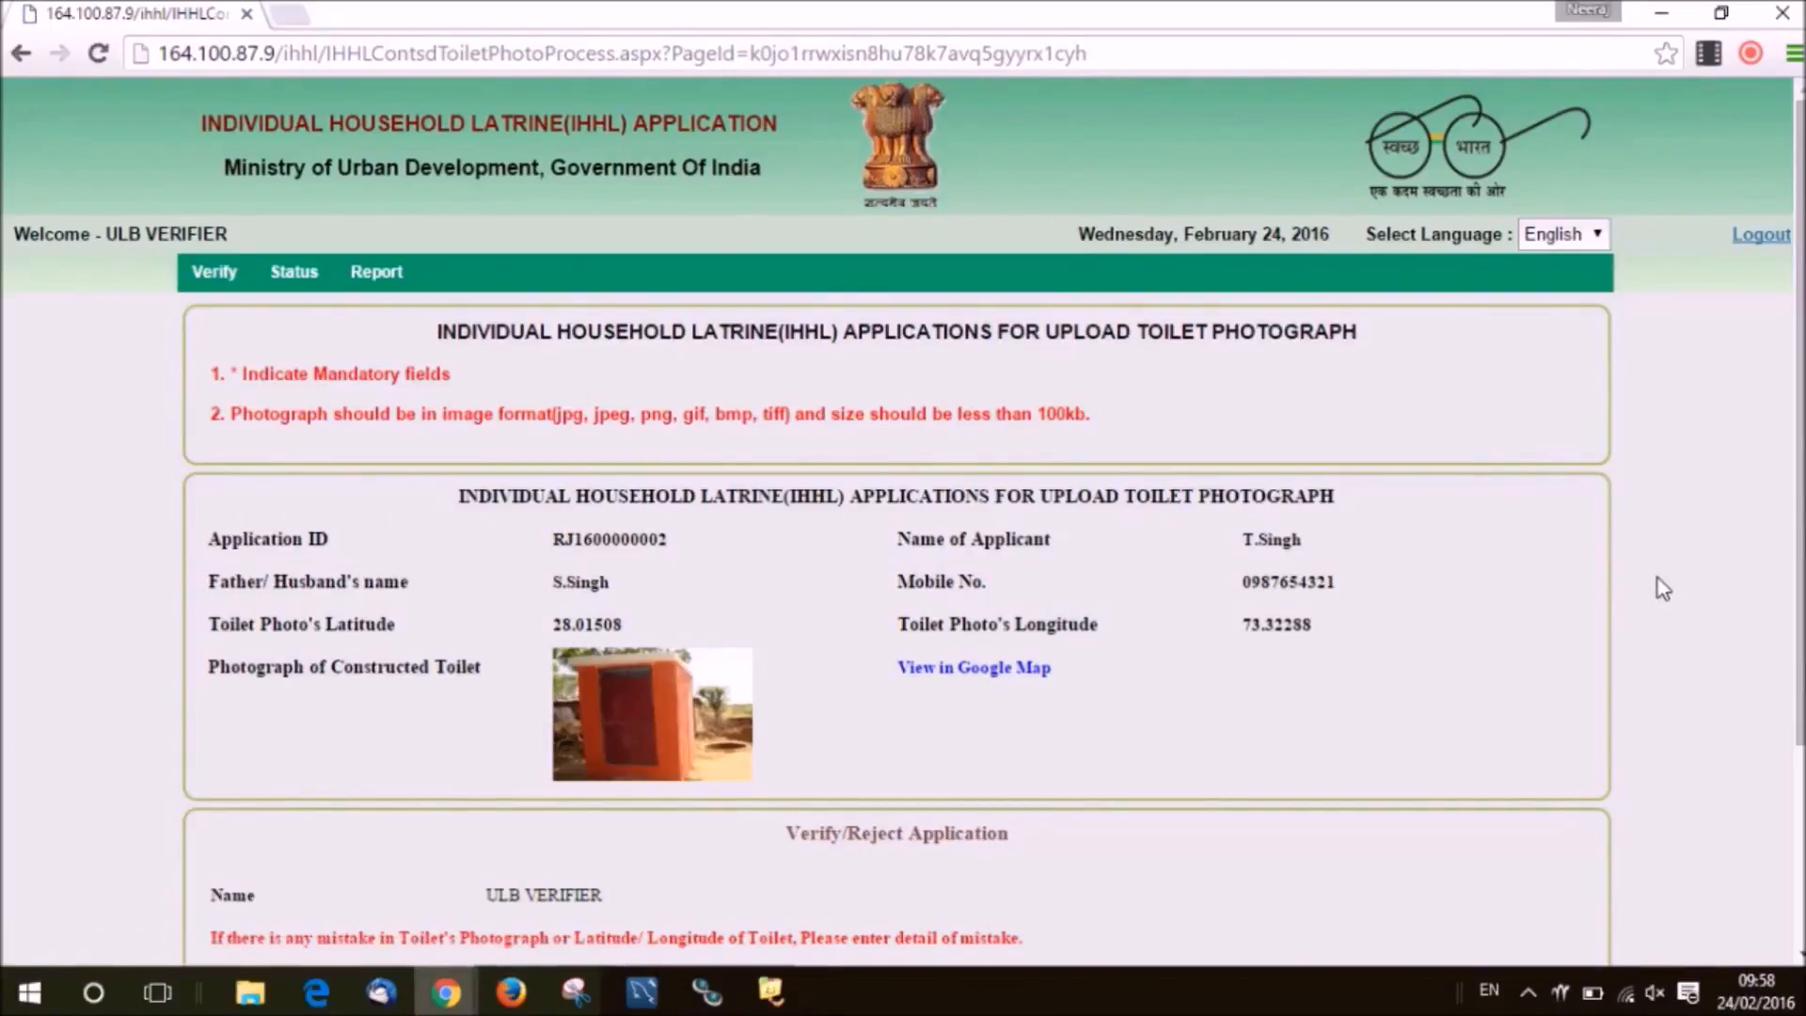
left_click_drag(1798, 465, 1791, 670)
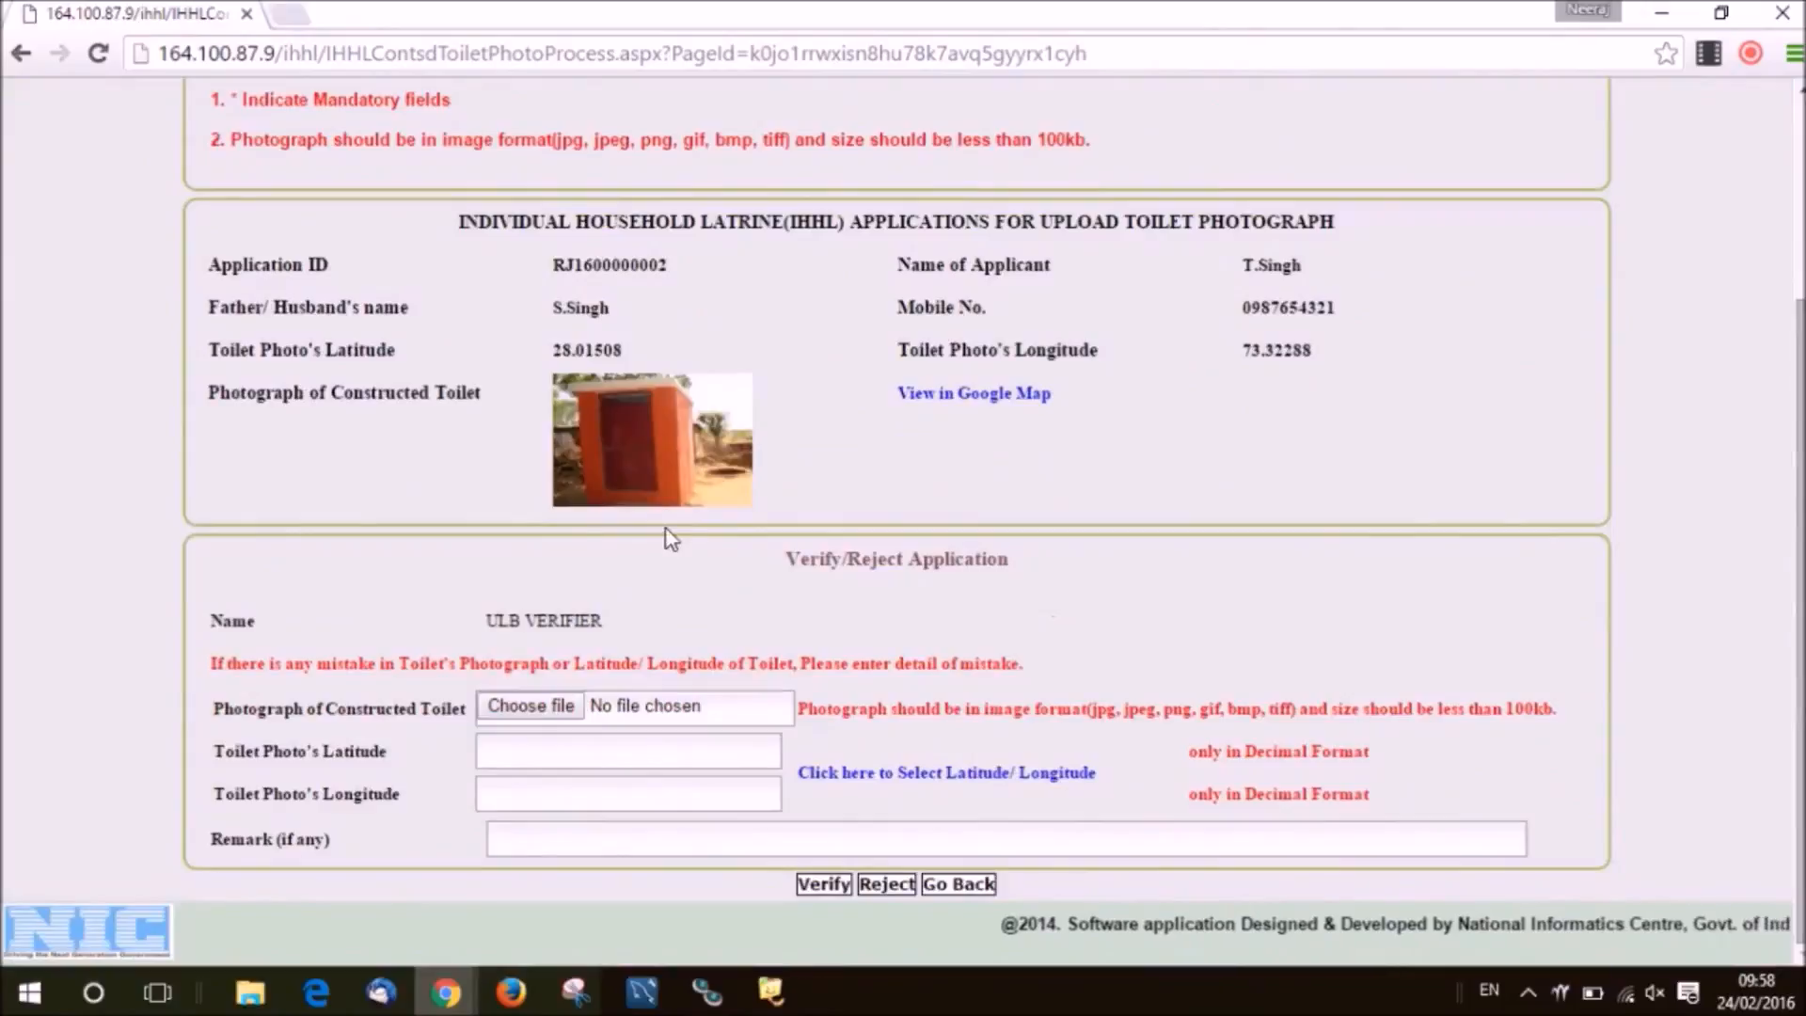
mouse_move(663, 482)
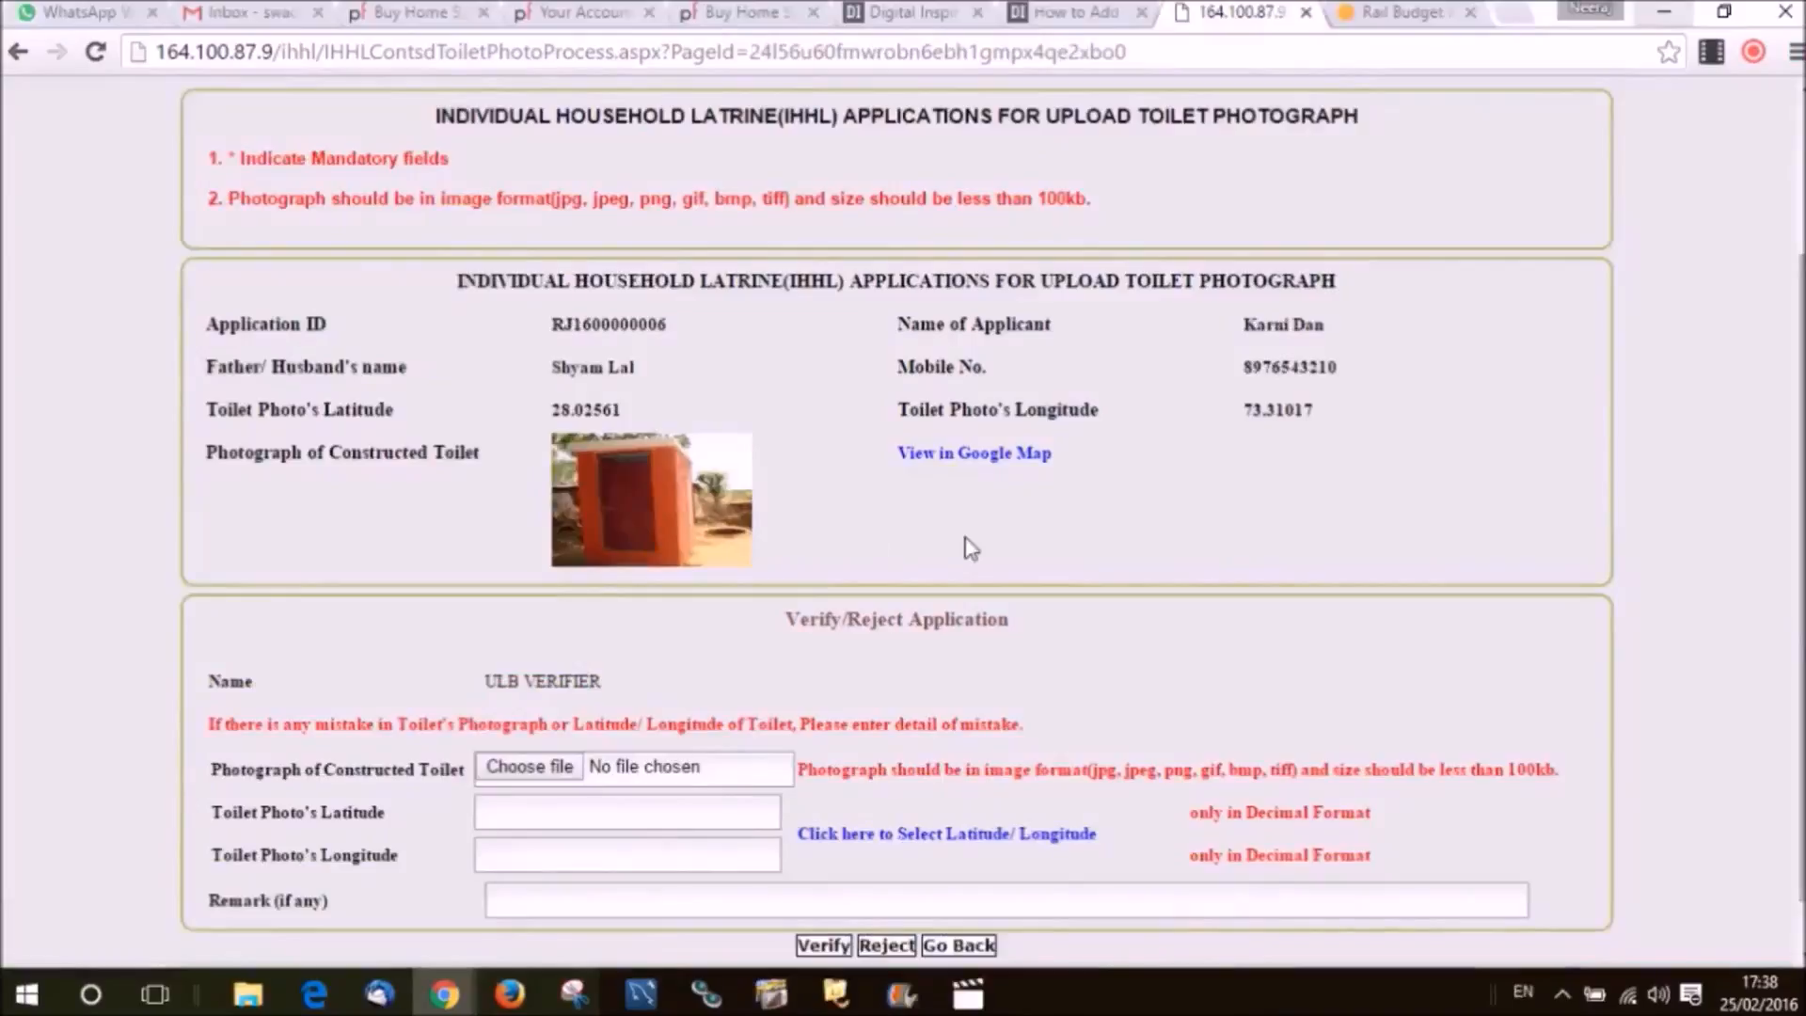
Check the toilet's location on the map, then reject the photo with remark 'Location not correct'.
left_click(969, 455)
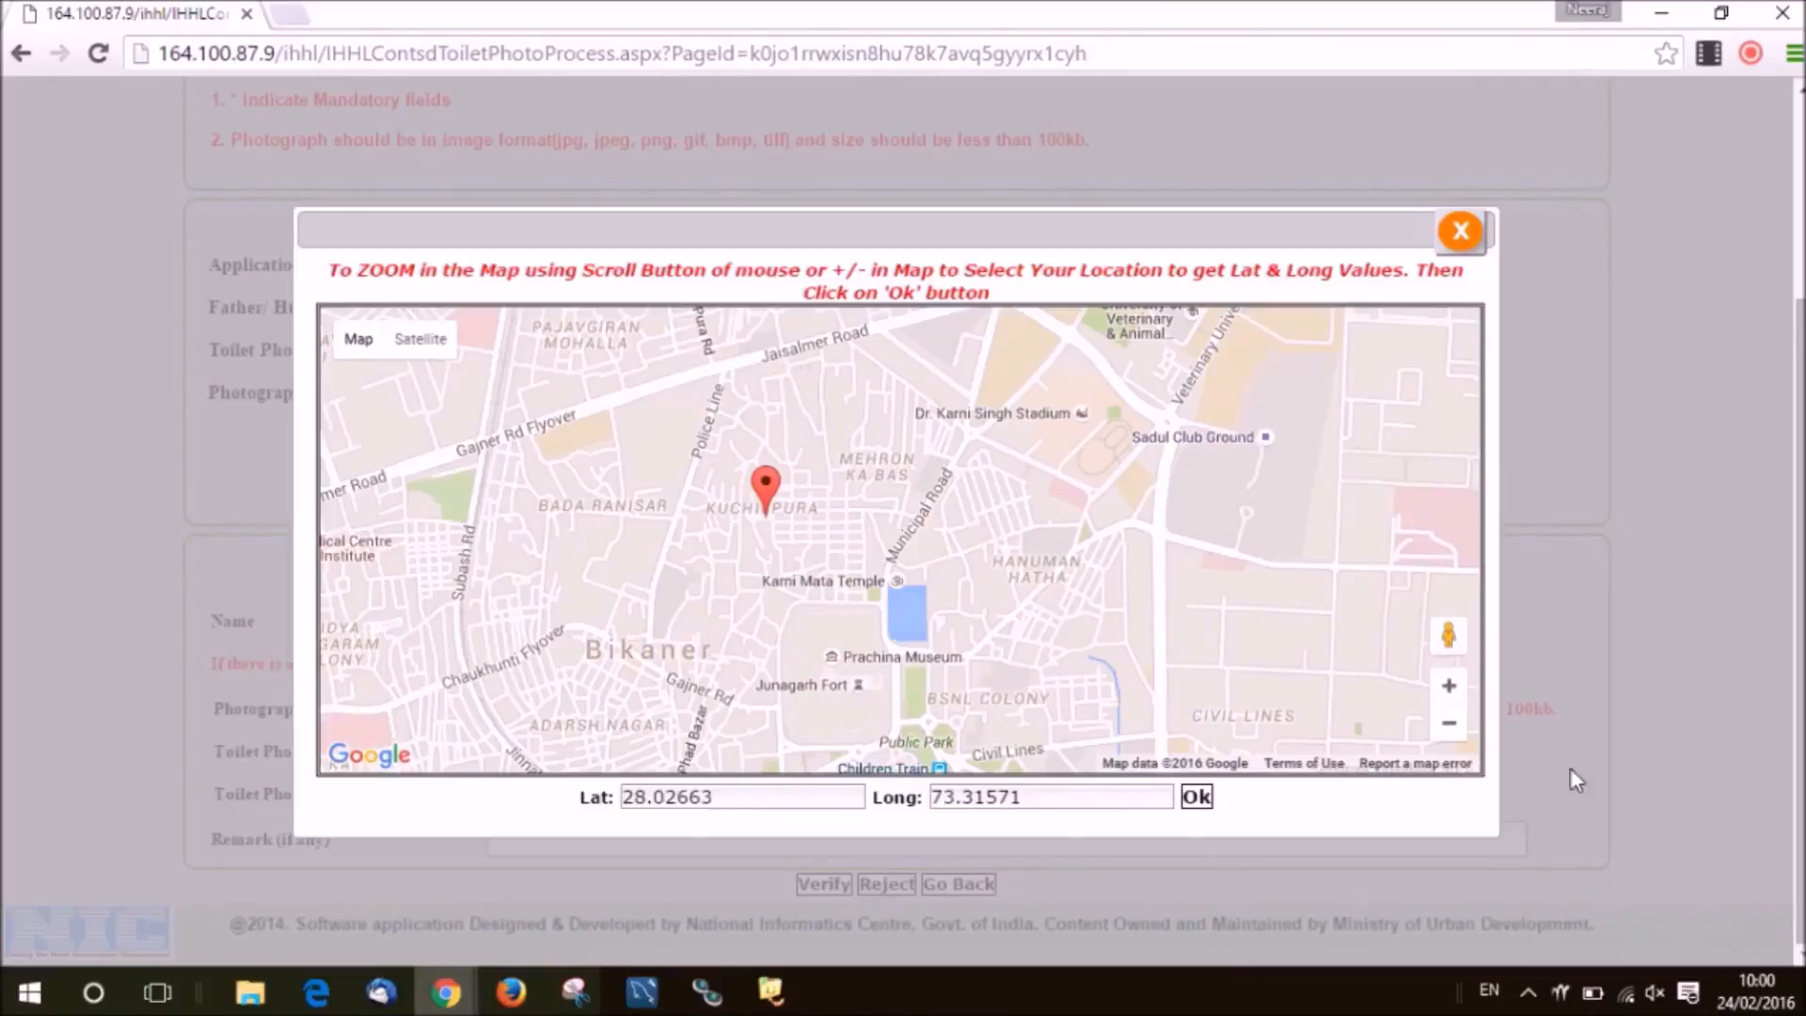
double_click(1446, 694)
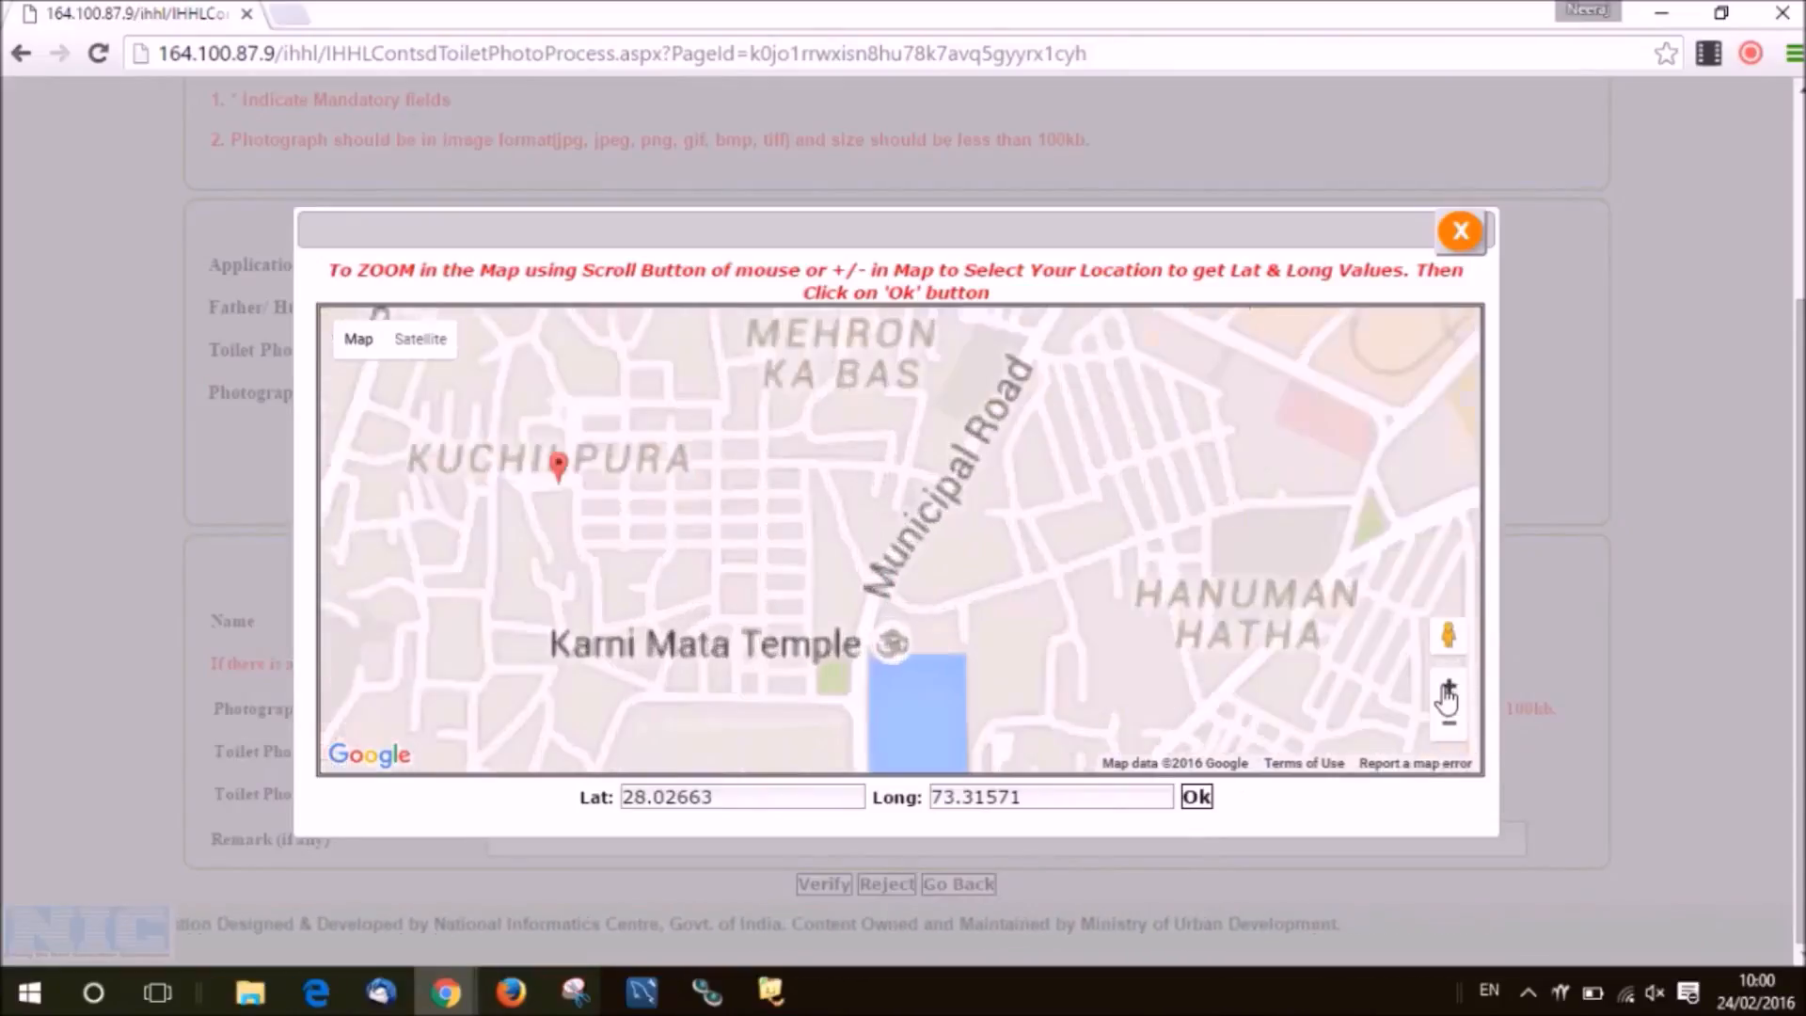
scroll(1082, 593, "down", 2)
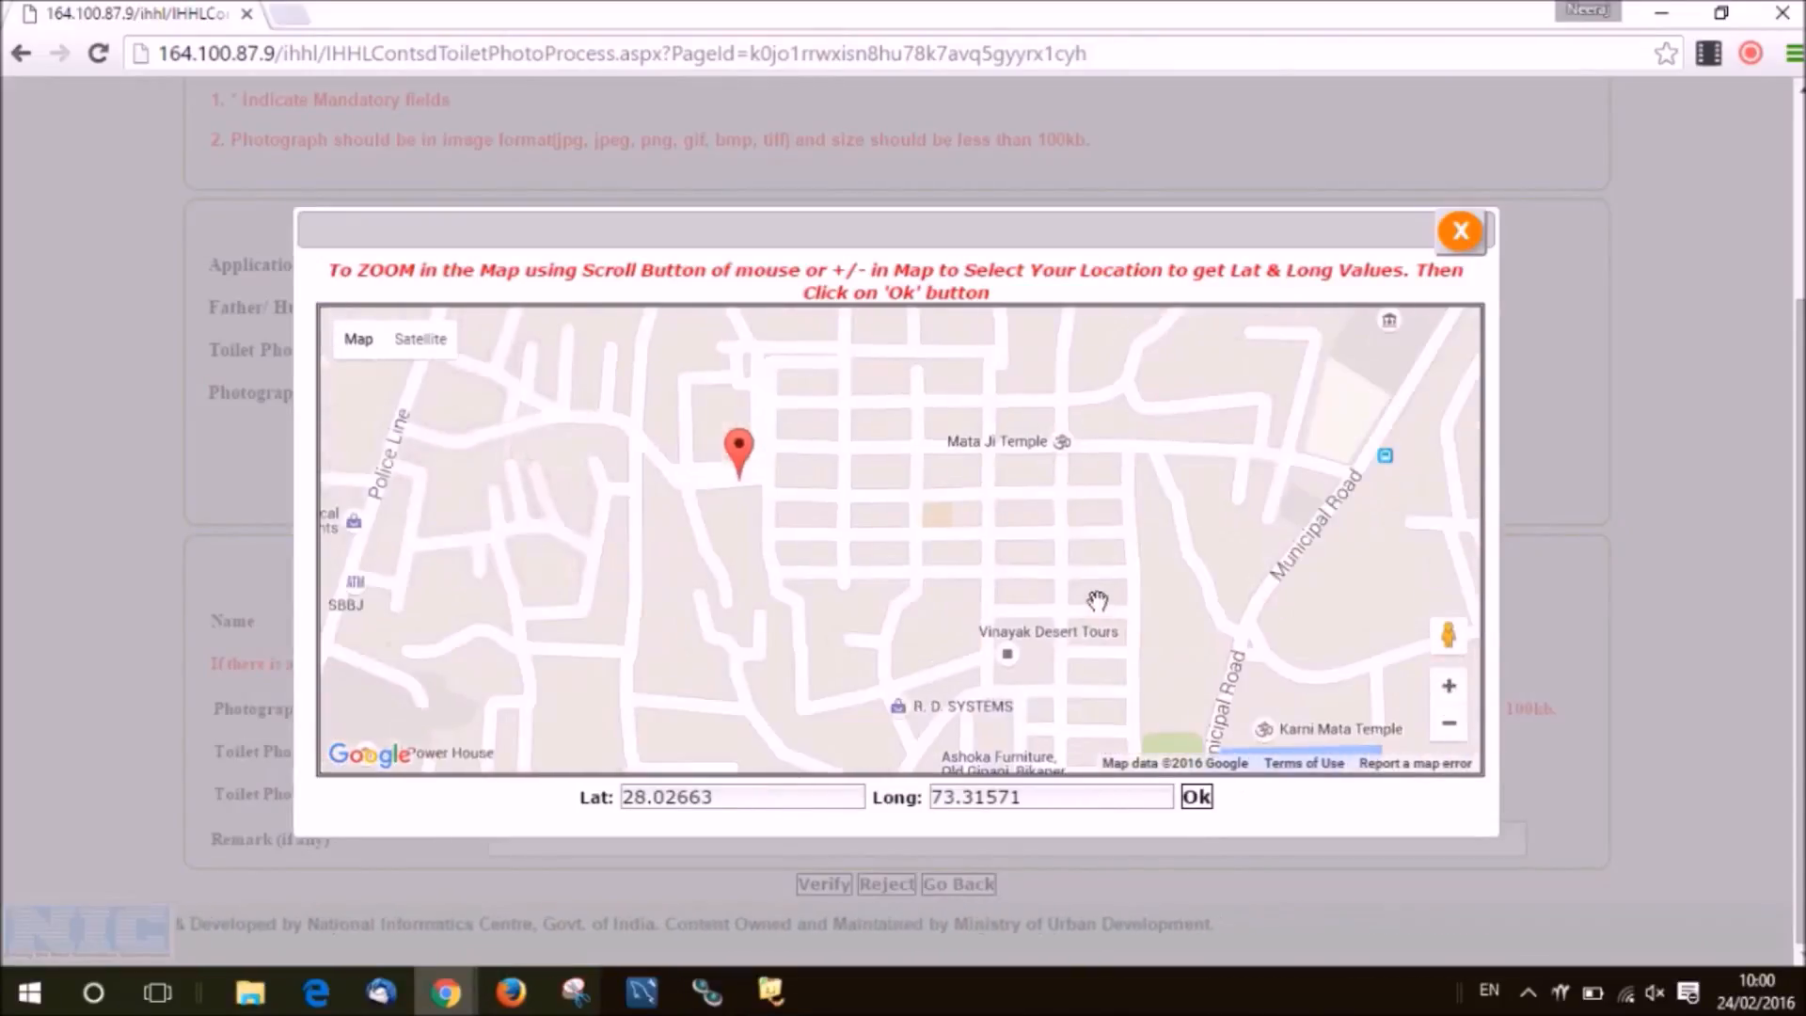
left_click(1459, 243)
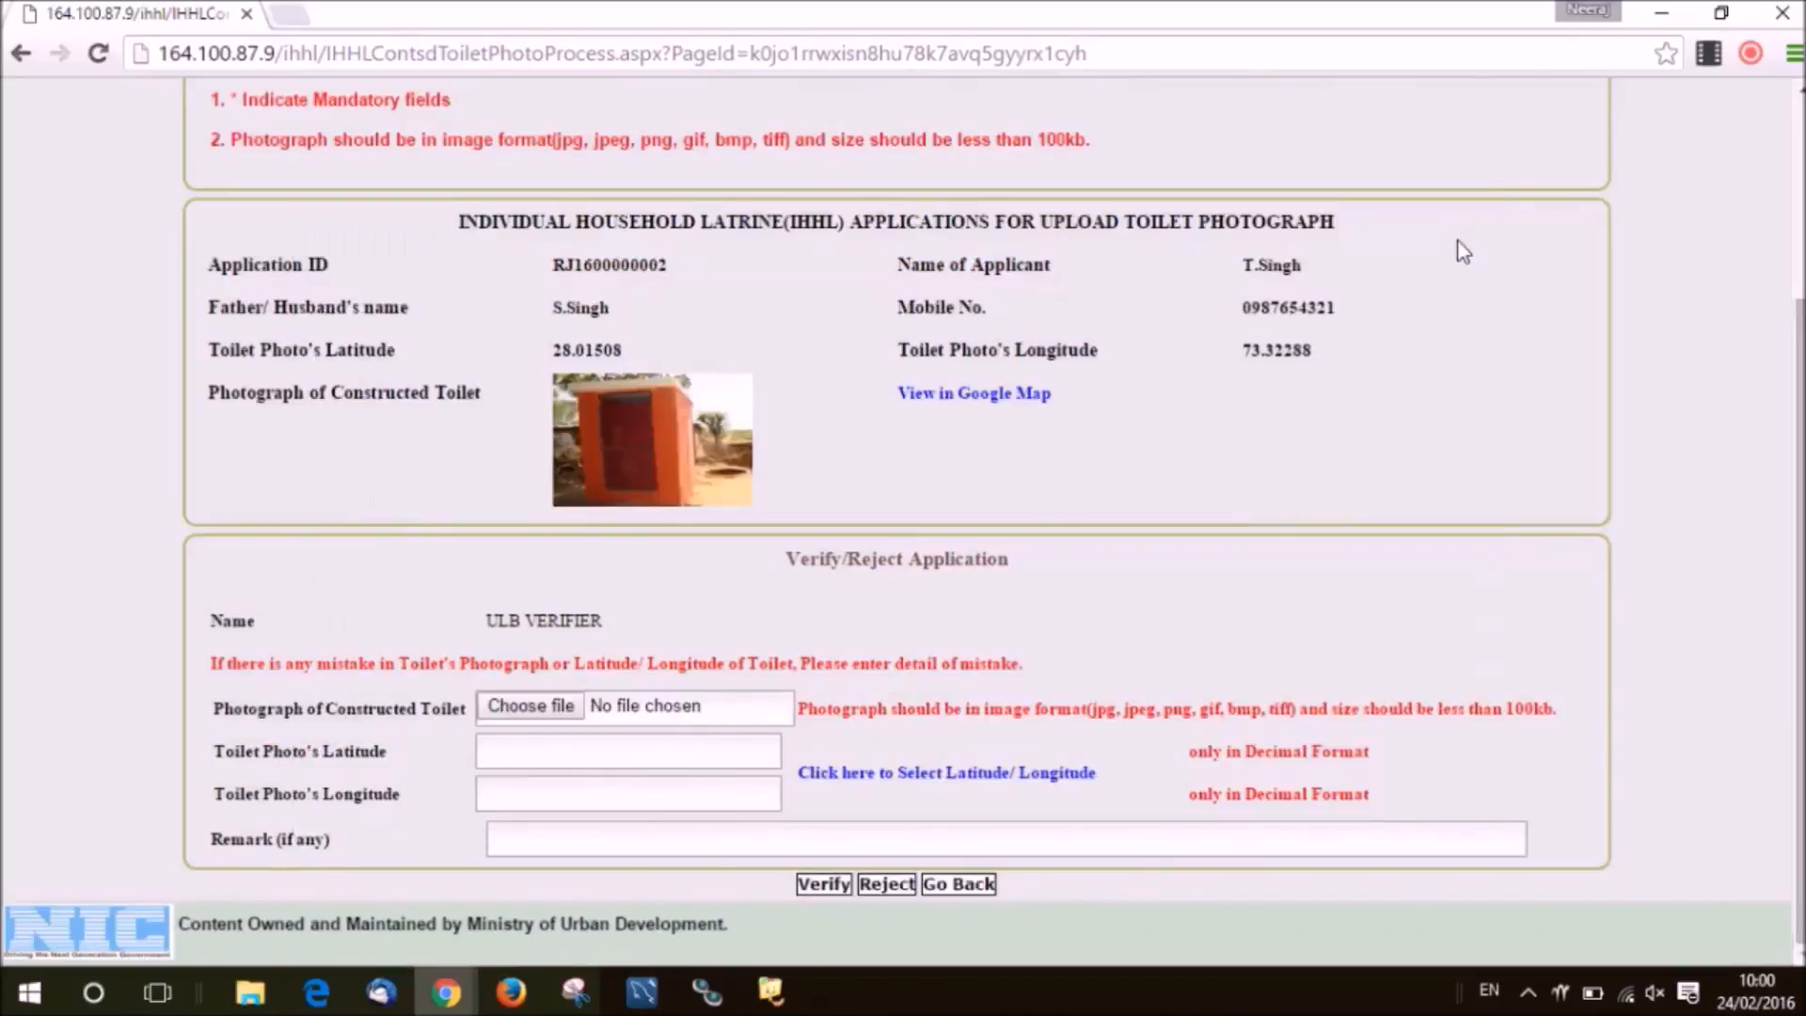
left_click(1018, 568)
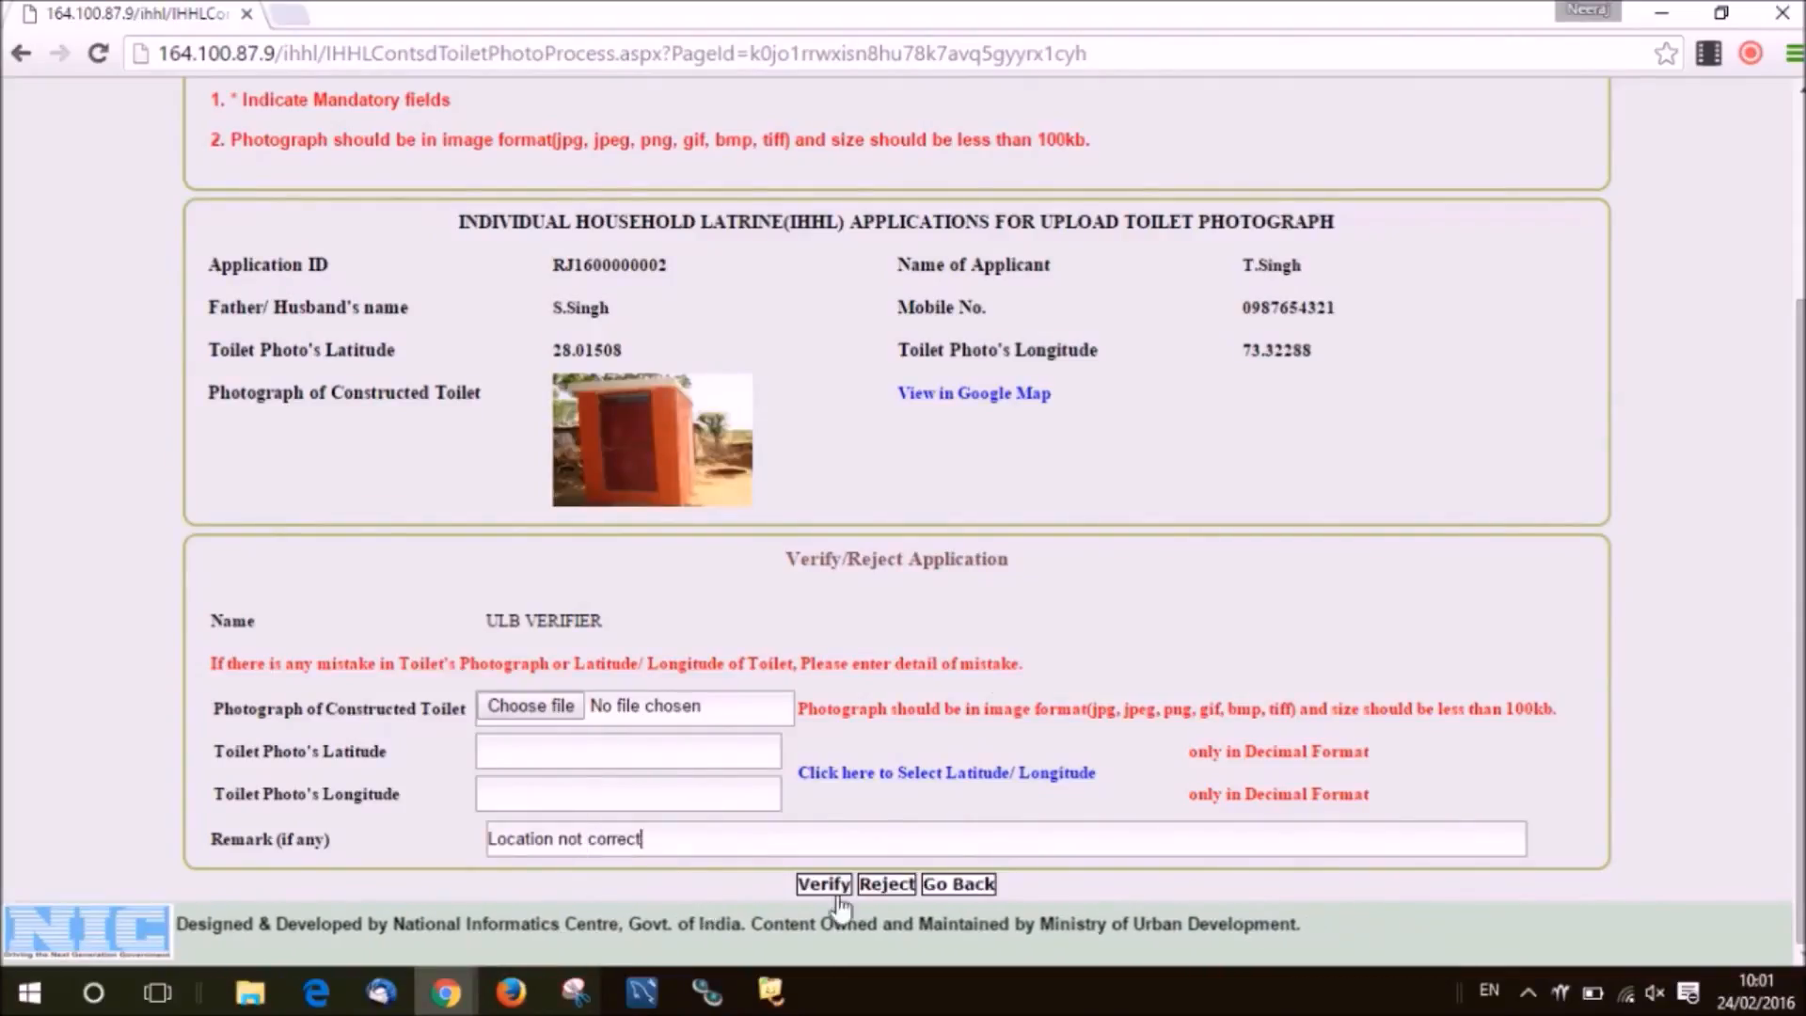
left_click(873, 886)
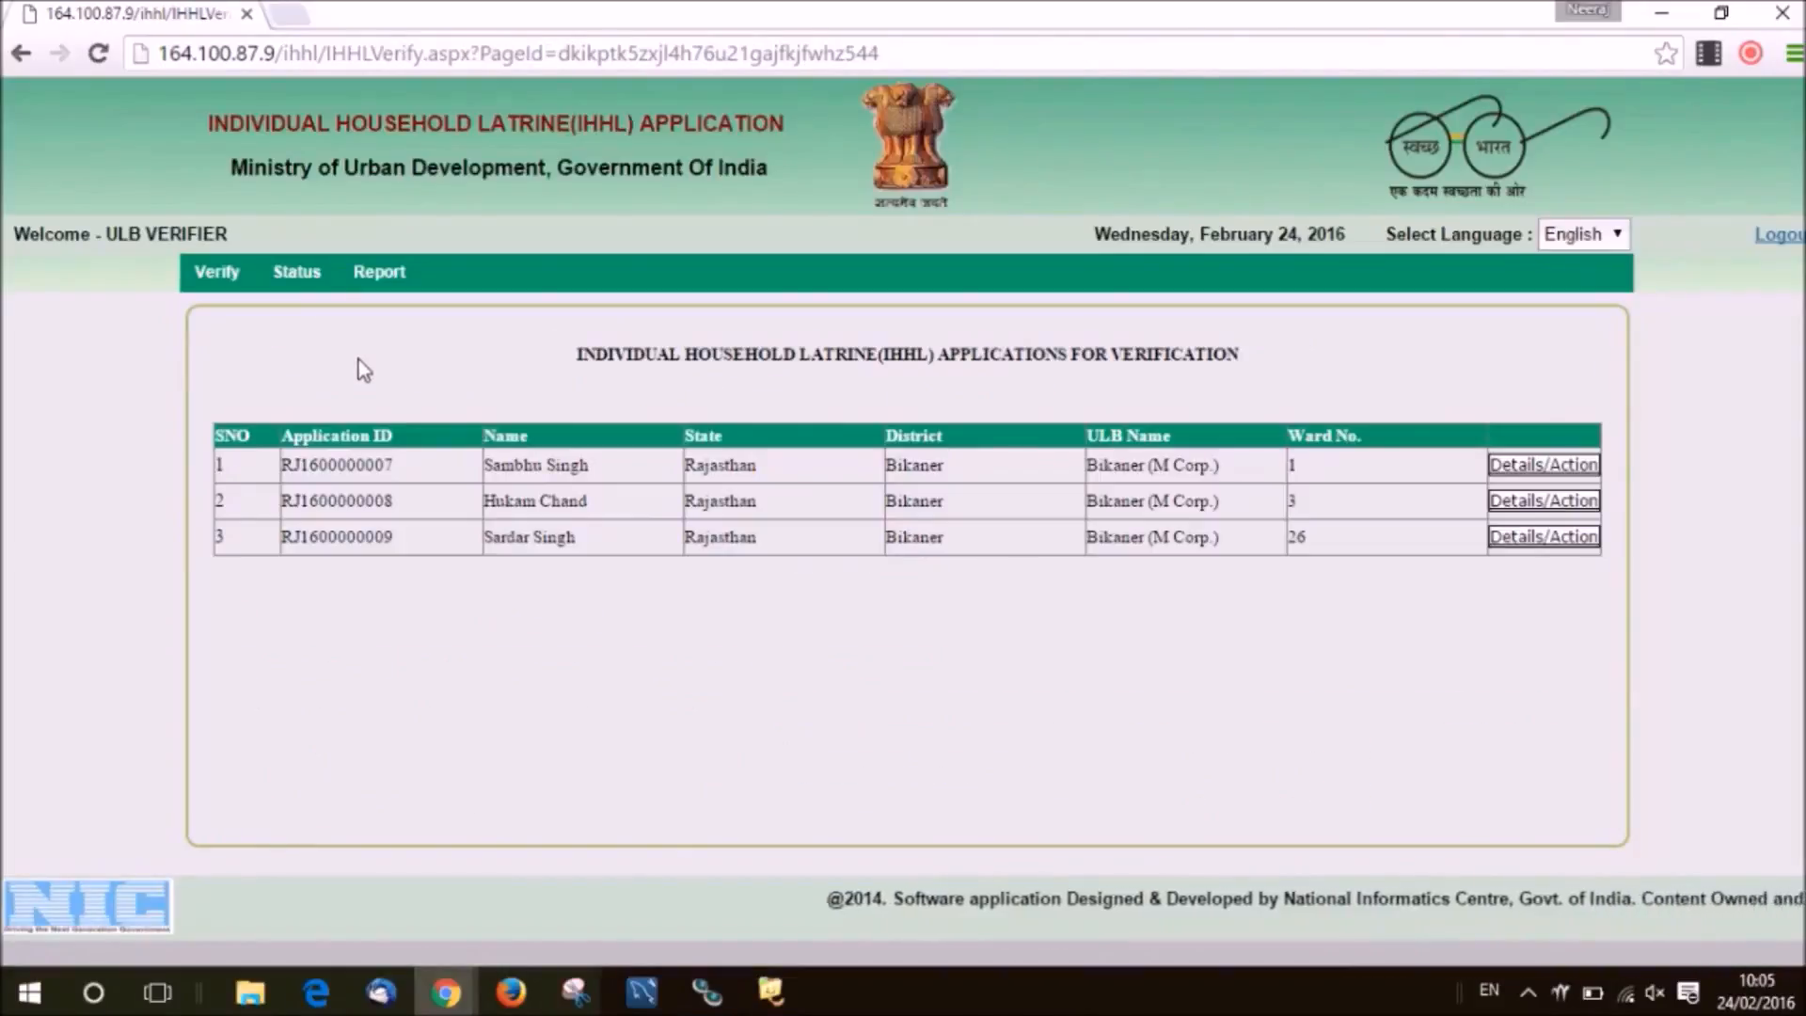
Paste the application ID into the Status > IHHL Application search and look up its status.
mouse_move(299, 297)
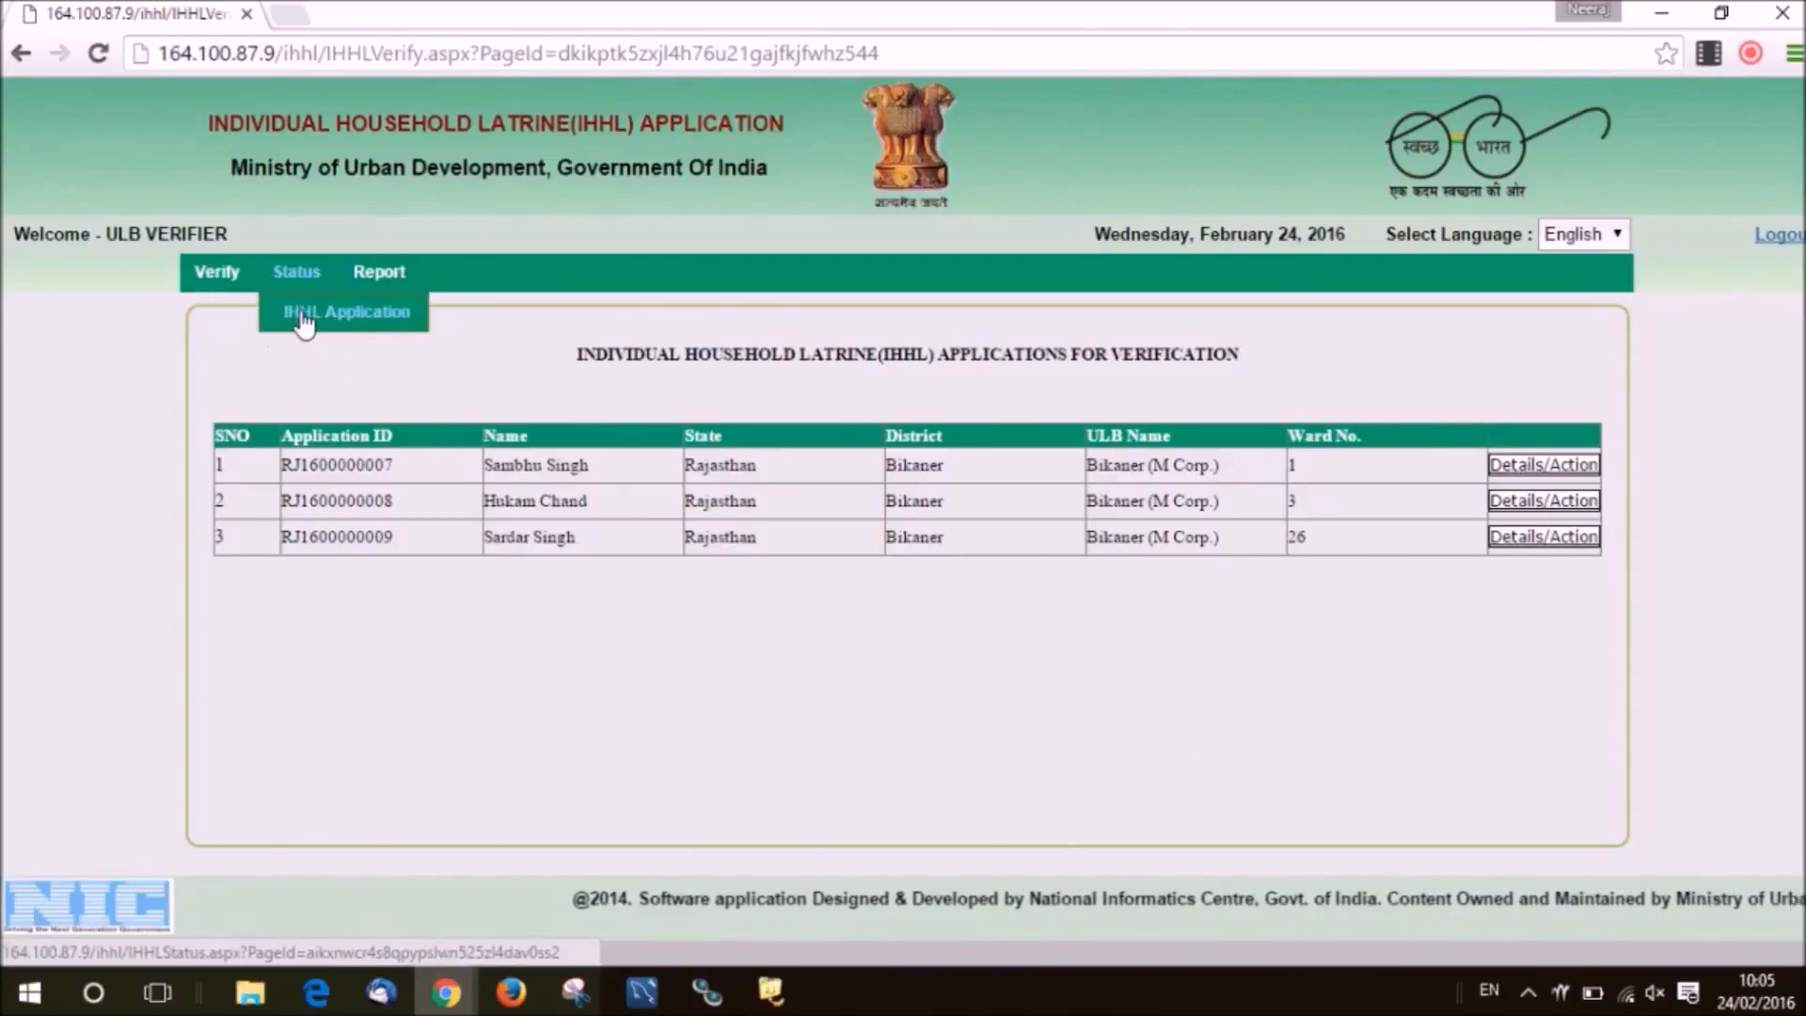
left_click(304, 320)
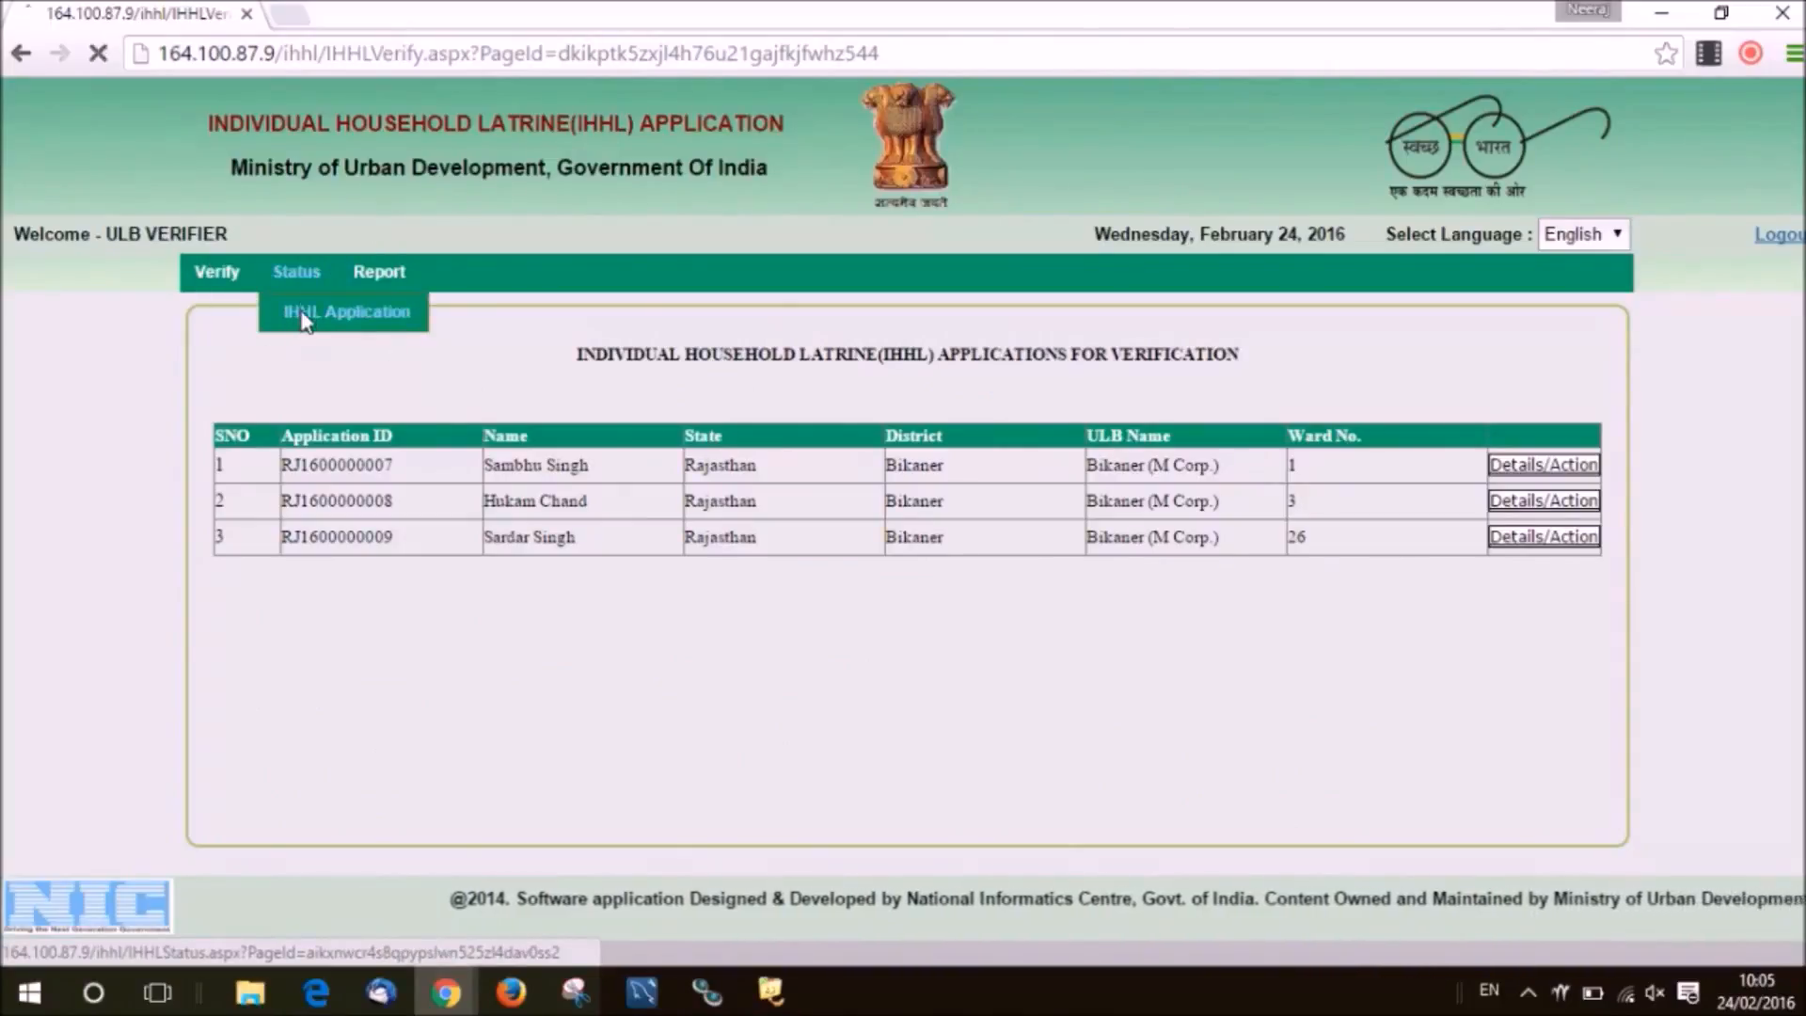
left_click(691, 406)
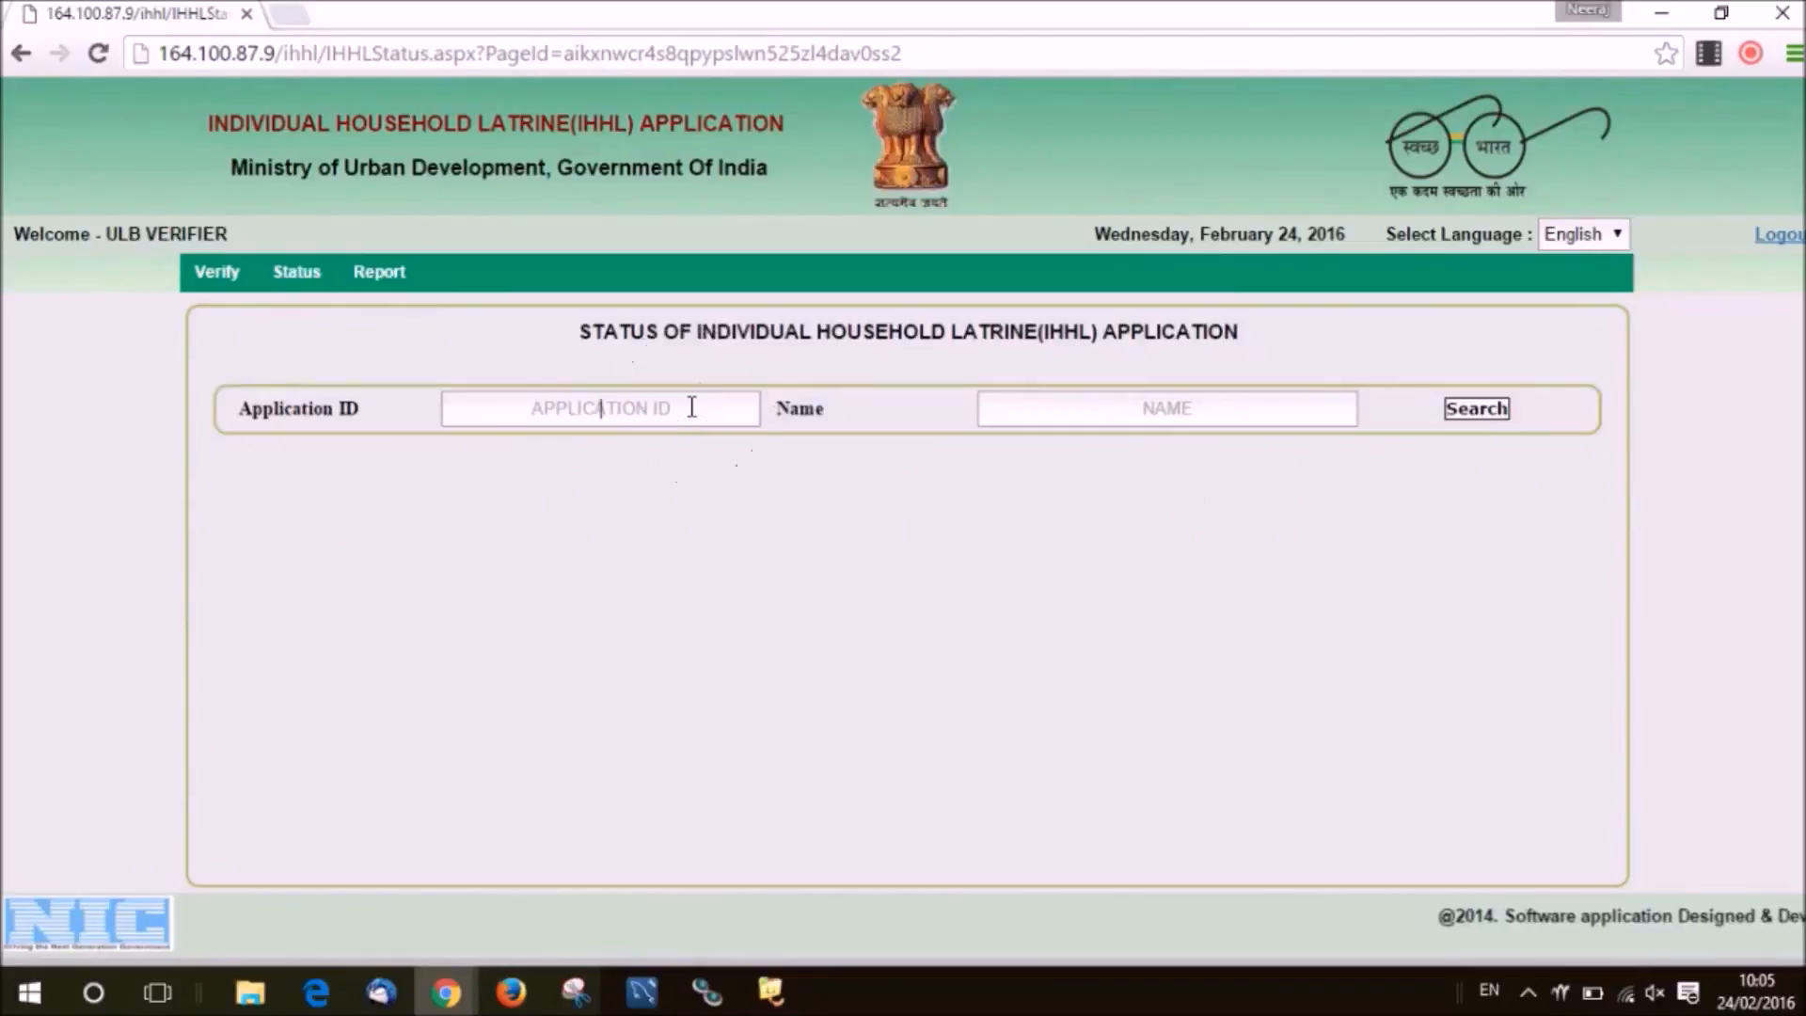
key("ctrl+v")
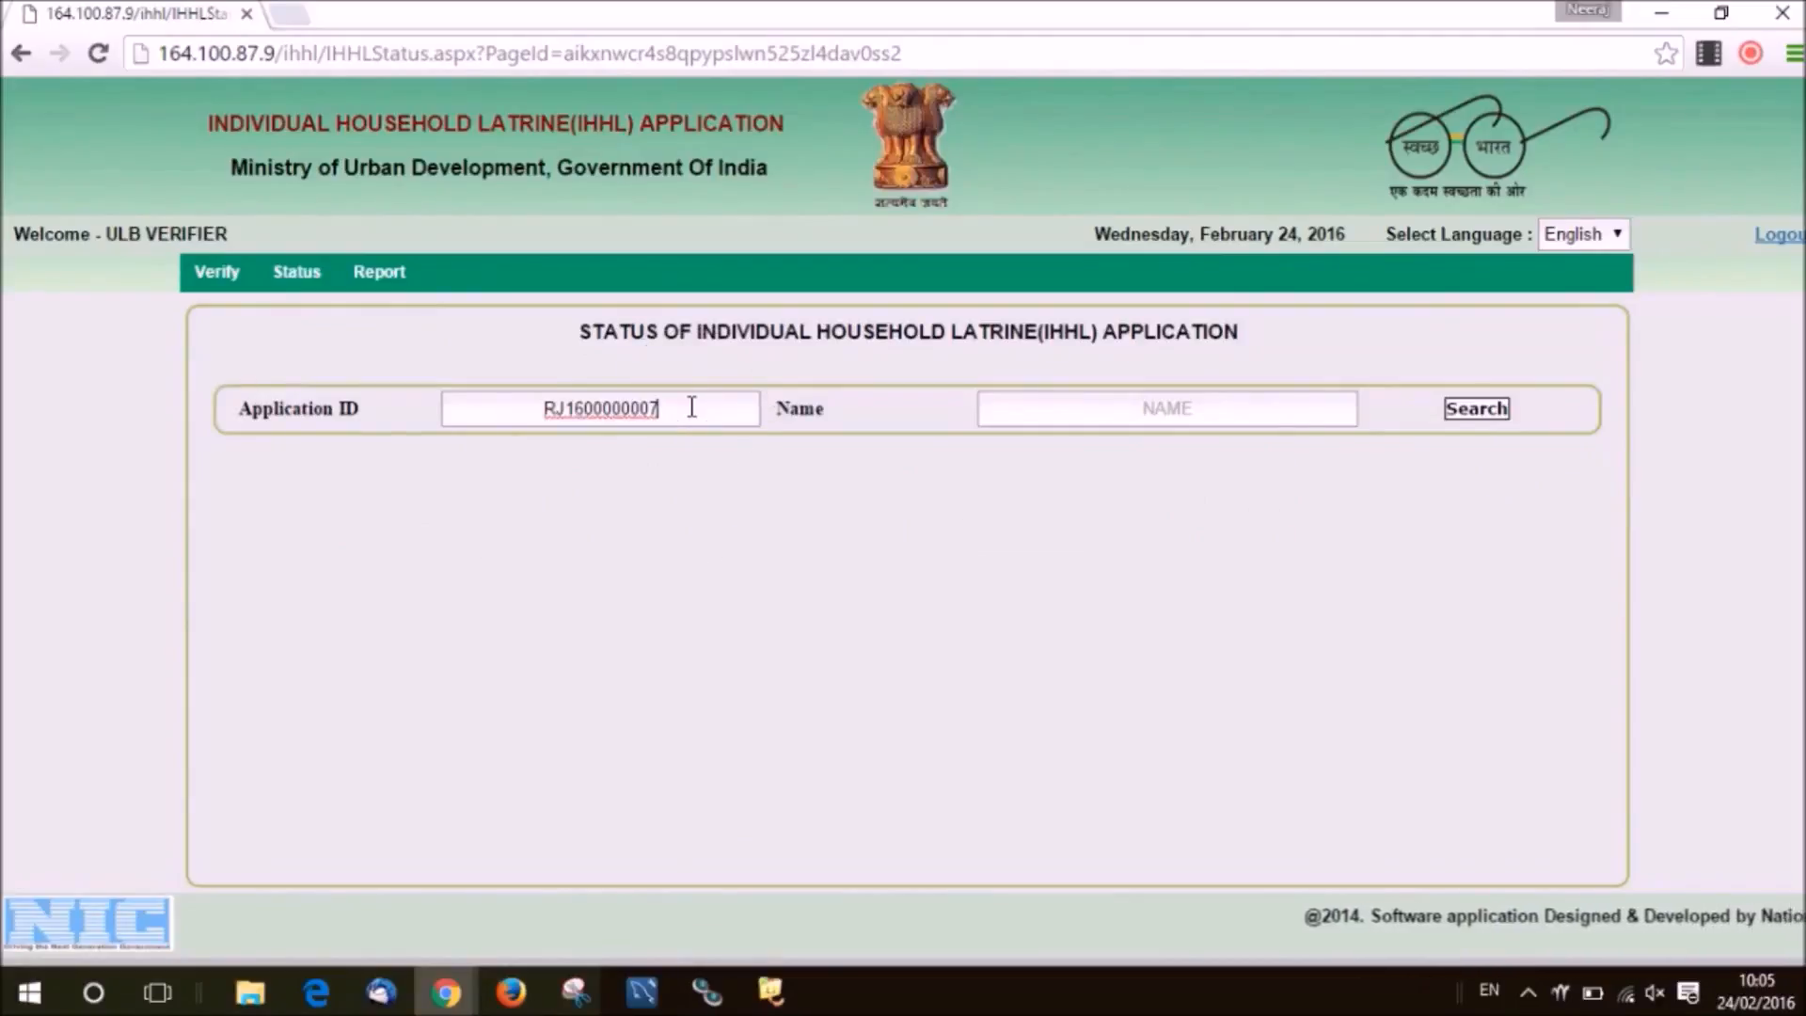
left_click(691, 407)
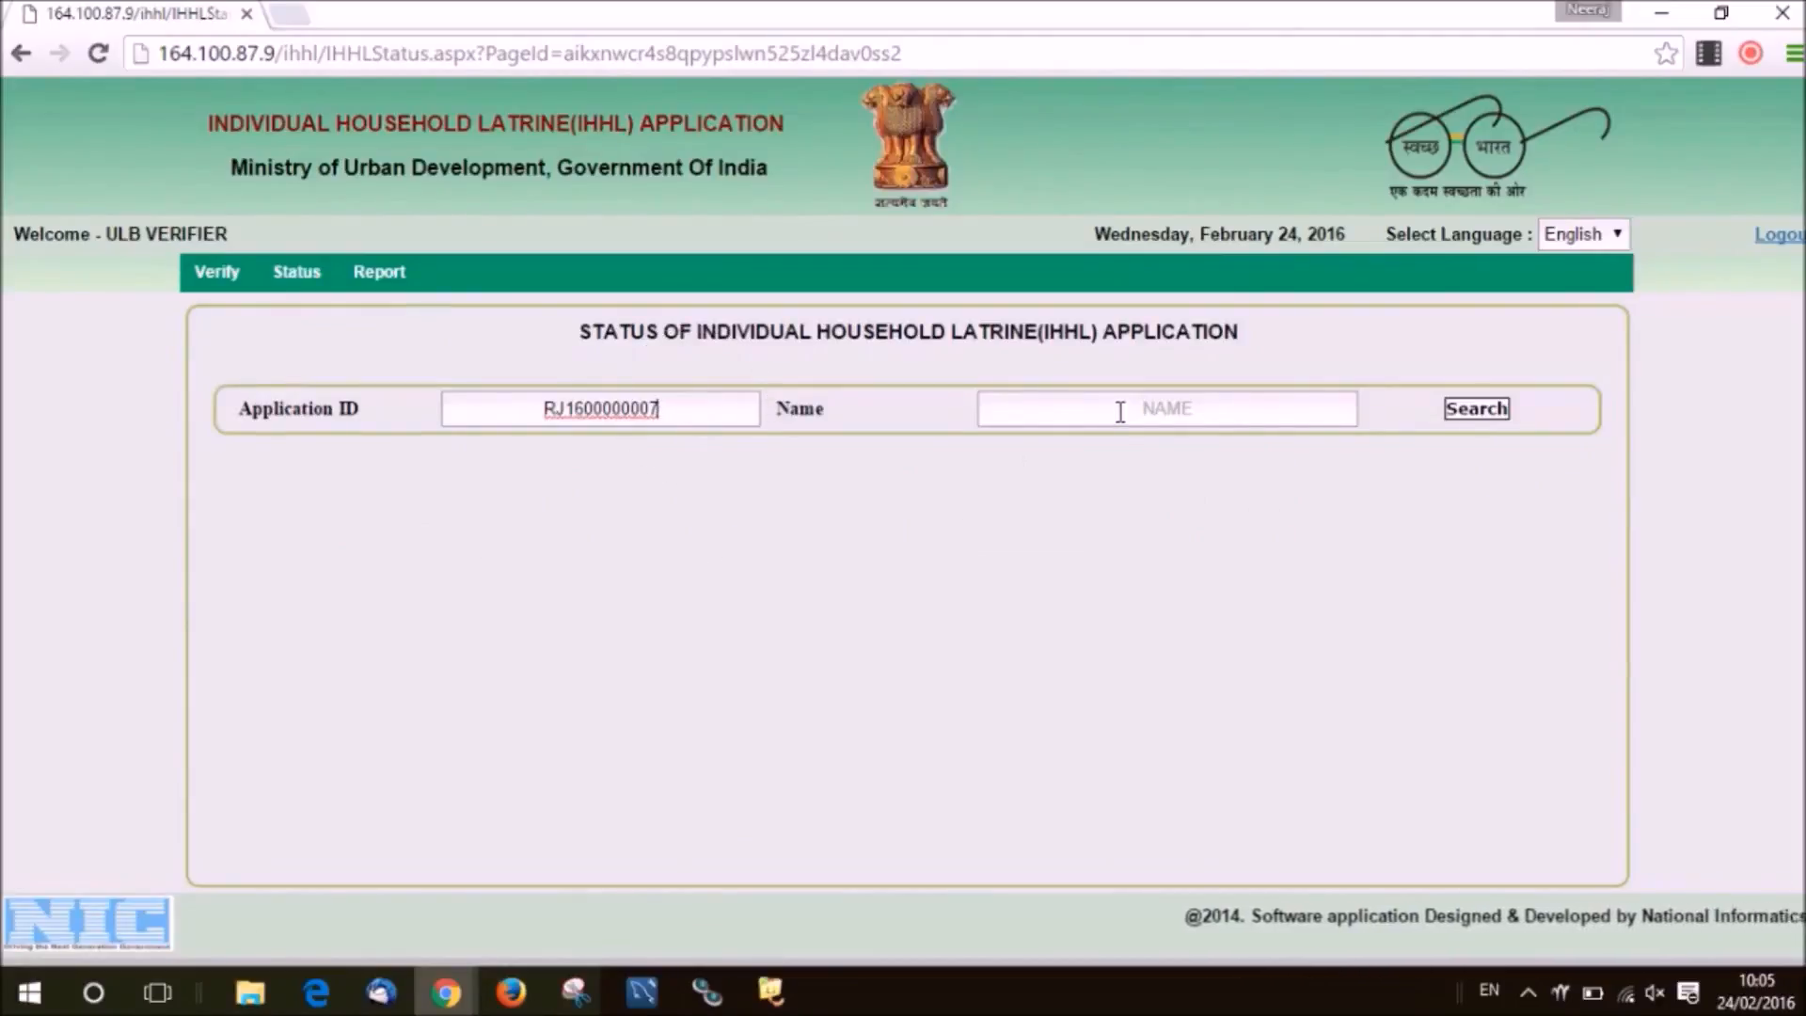
left_click(1475, 424)
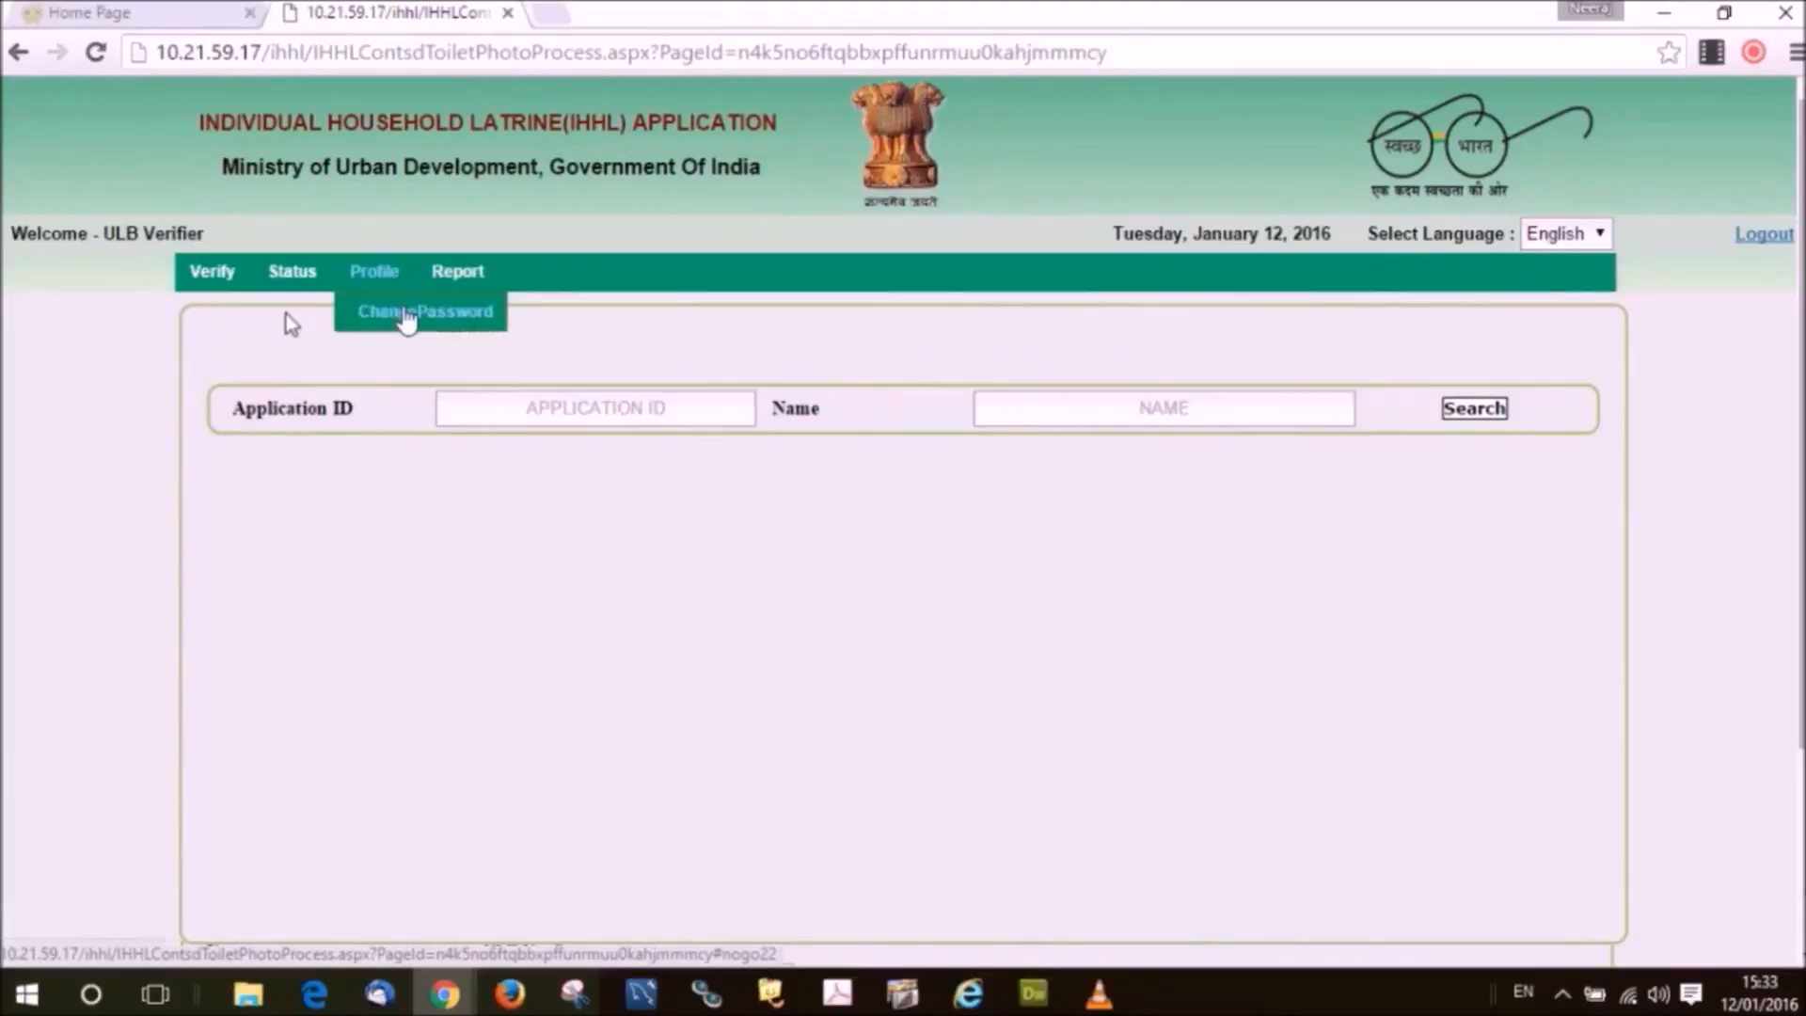
Open the Change Password form, submit it, and review the password policy guidelines.
left_click(406, 318)
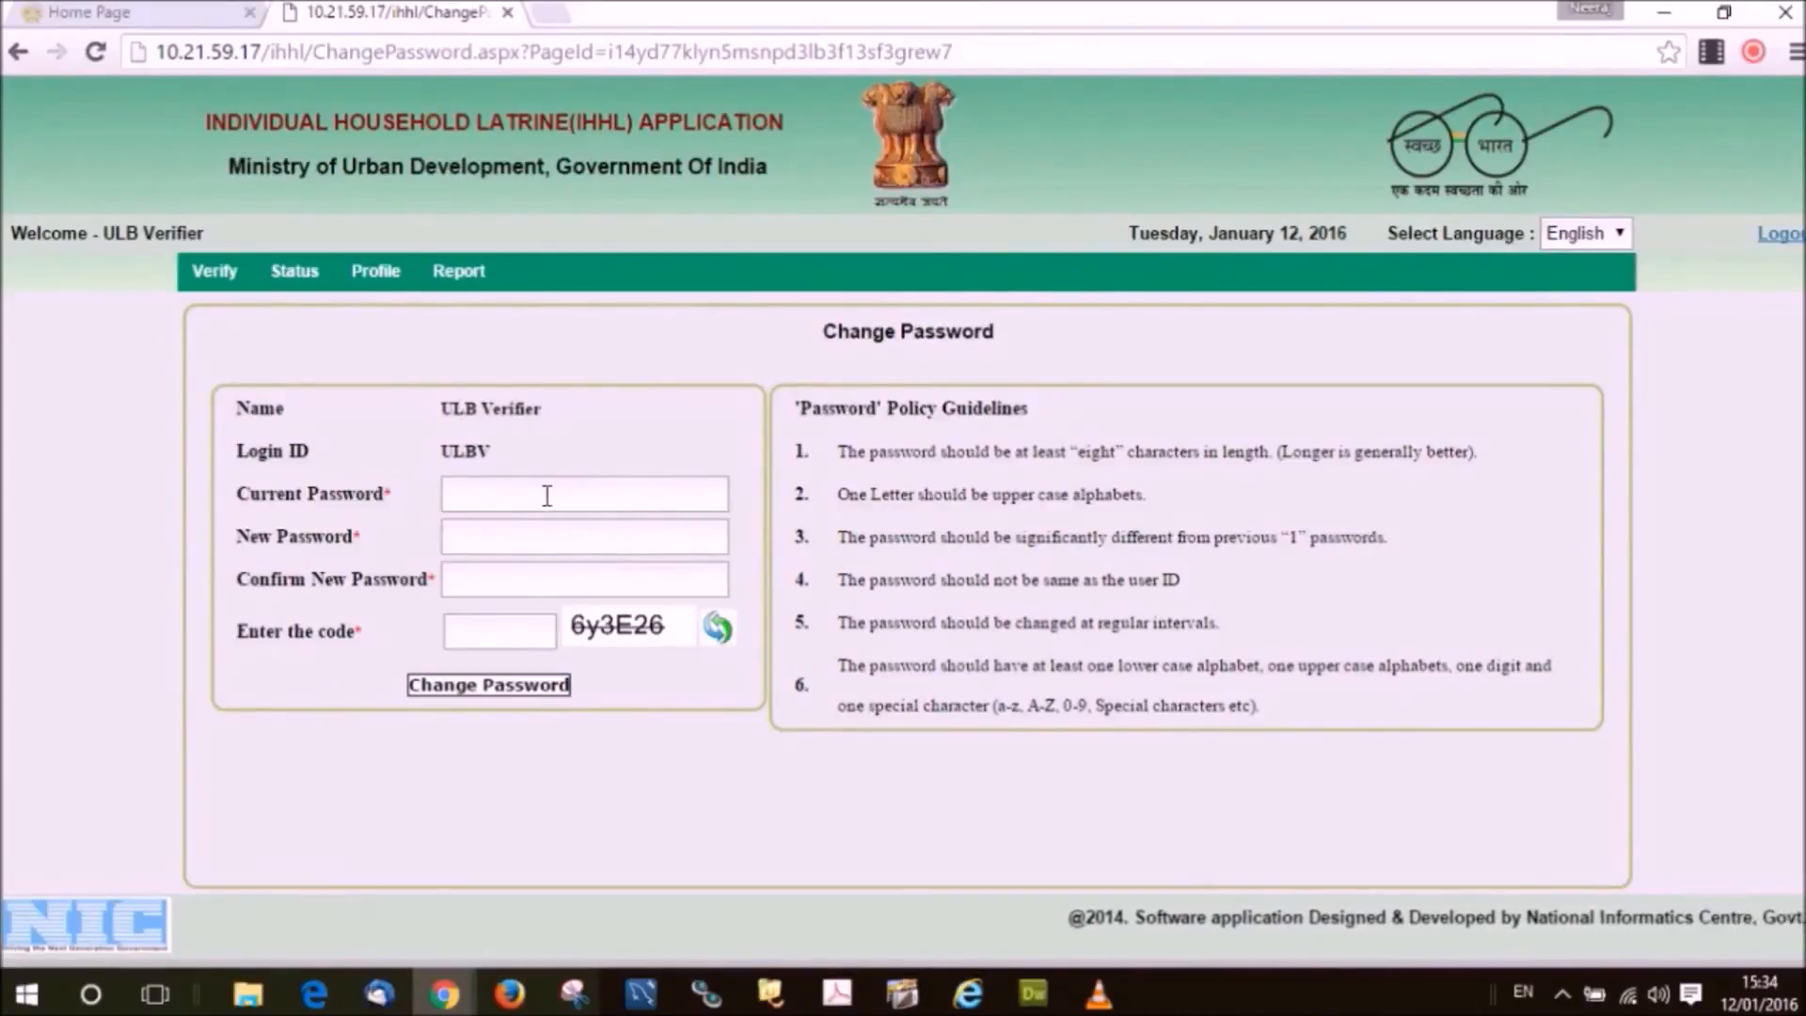
left_click(546, 540)
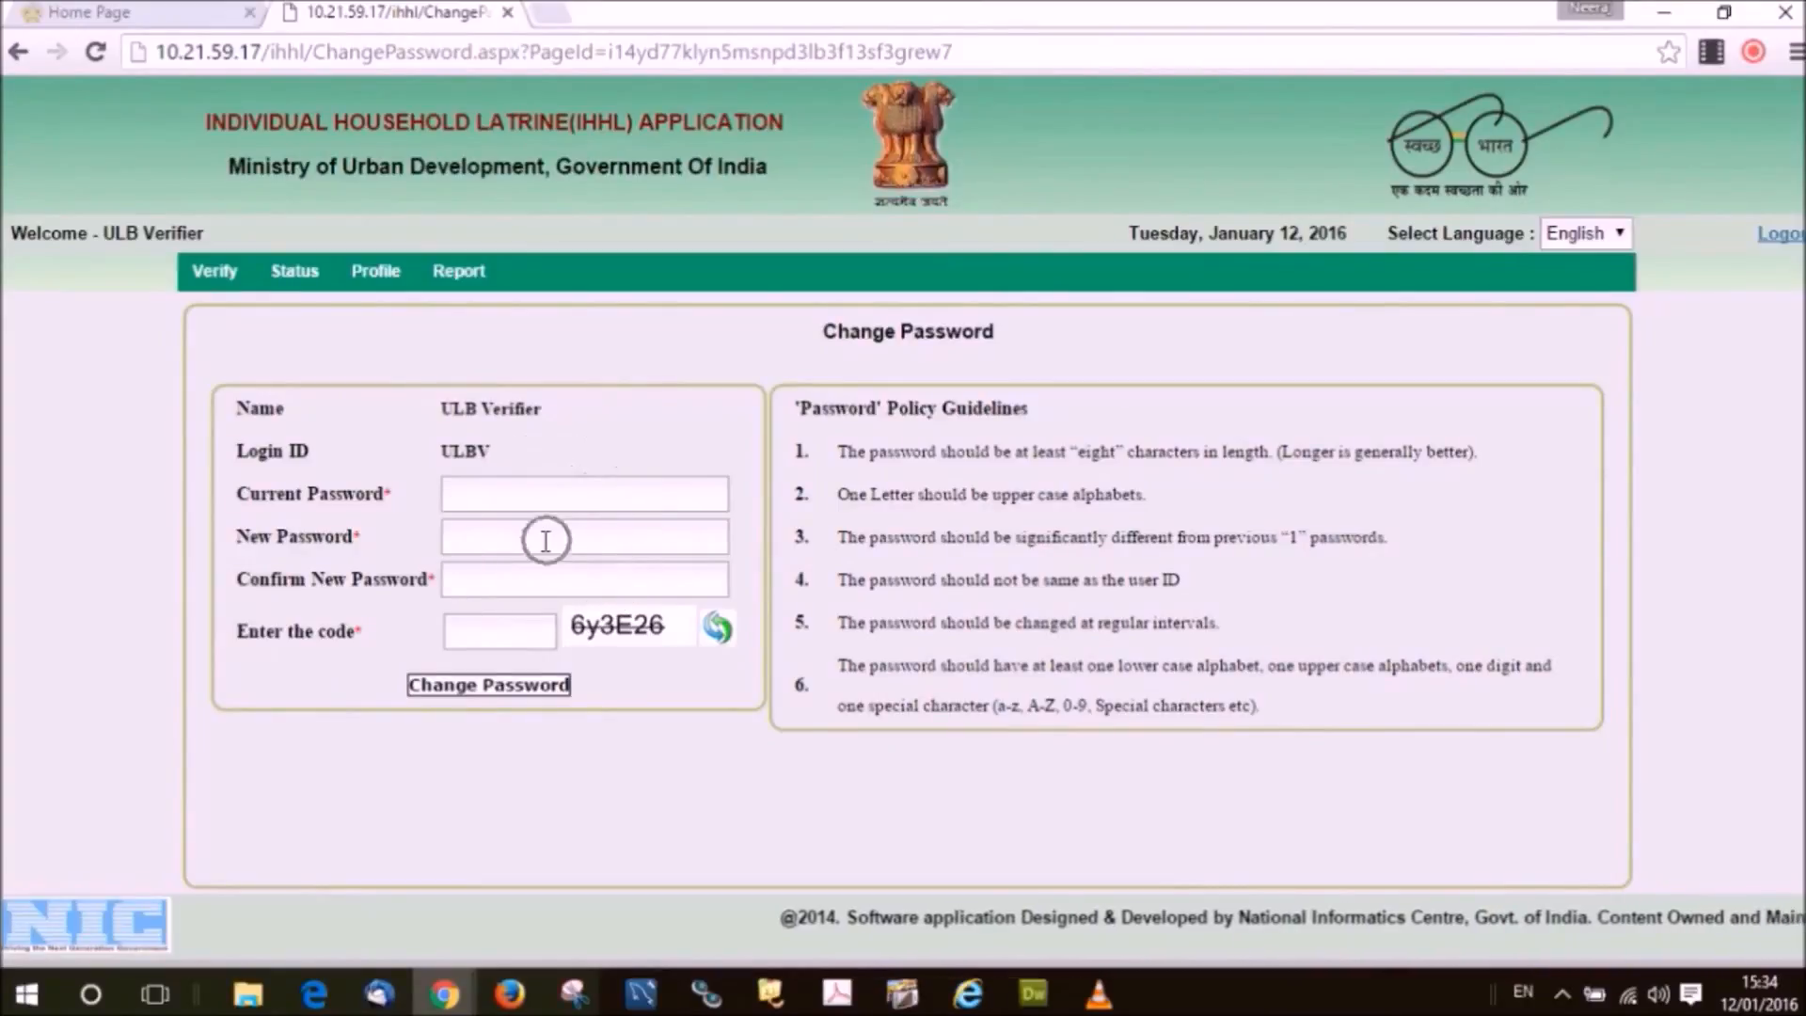
left_click(537, 580)
left_click(512, 633)
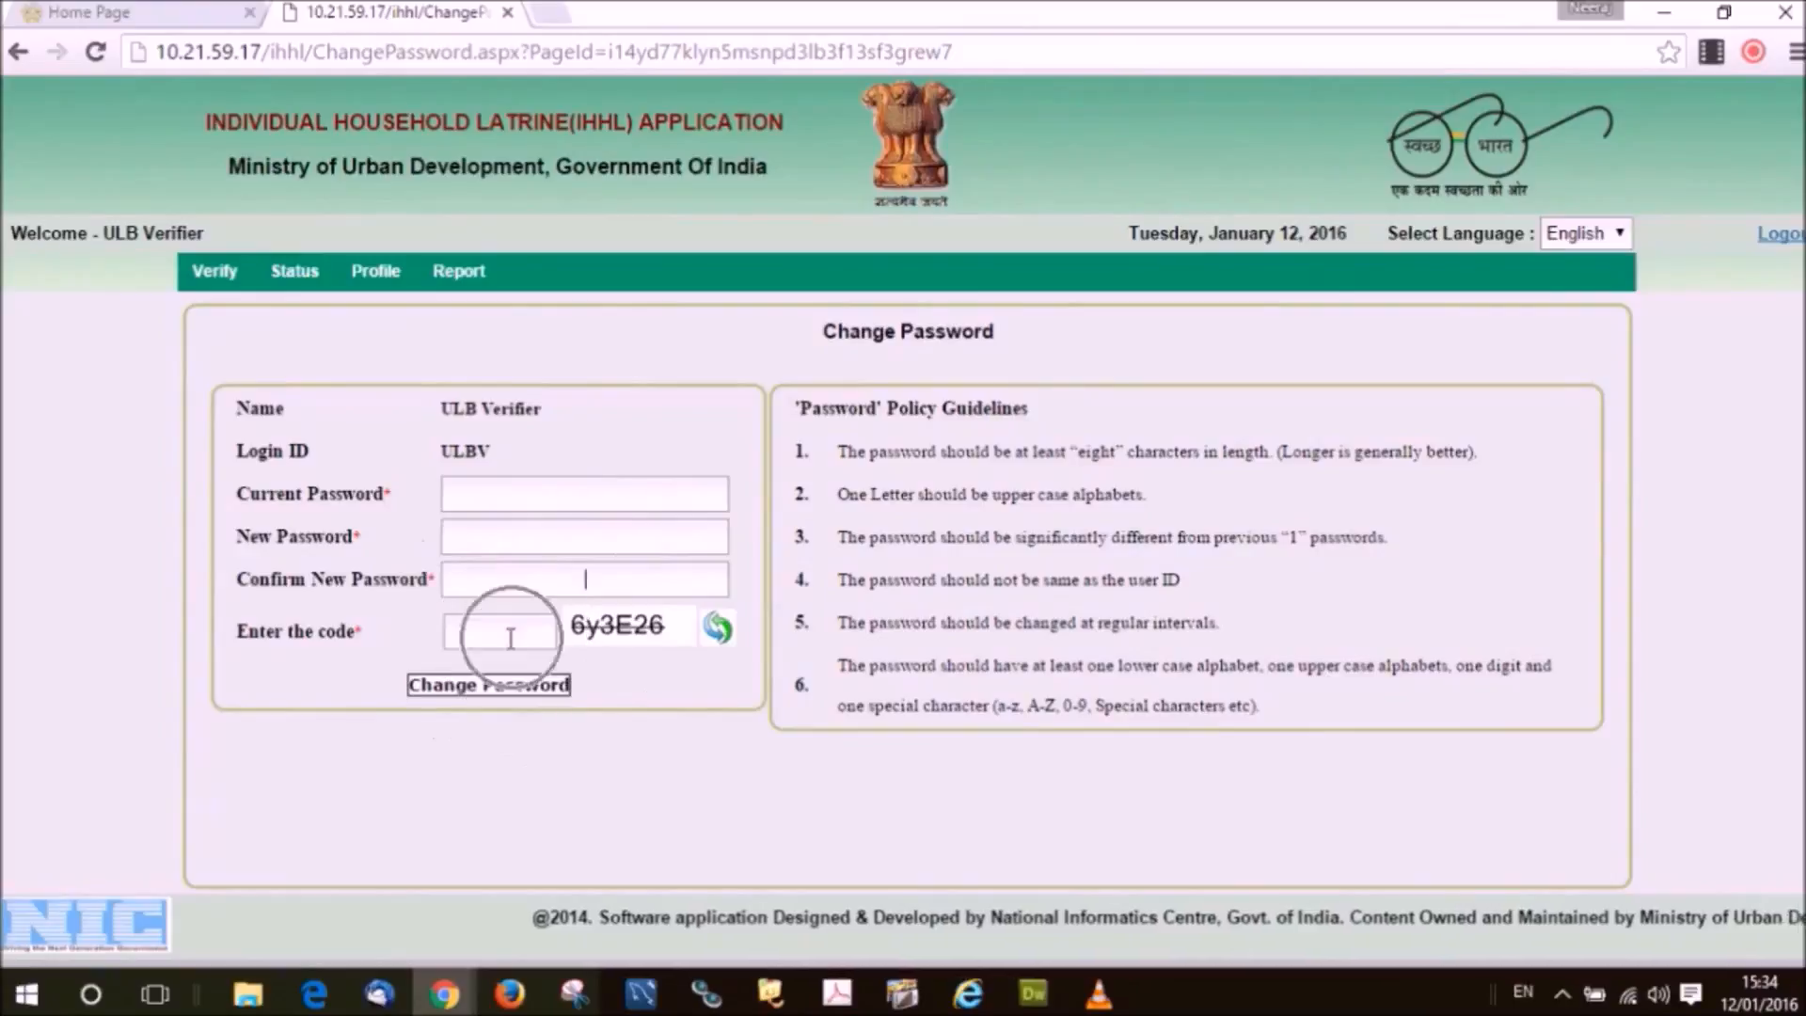
left_click(539, 701)
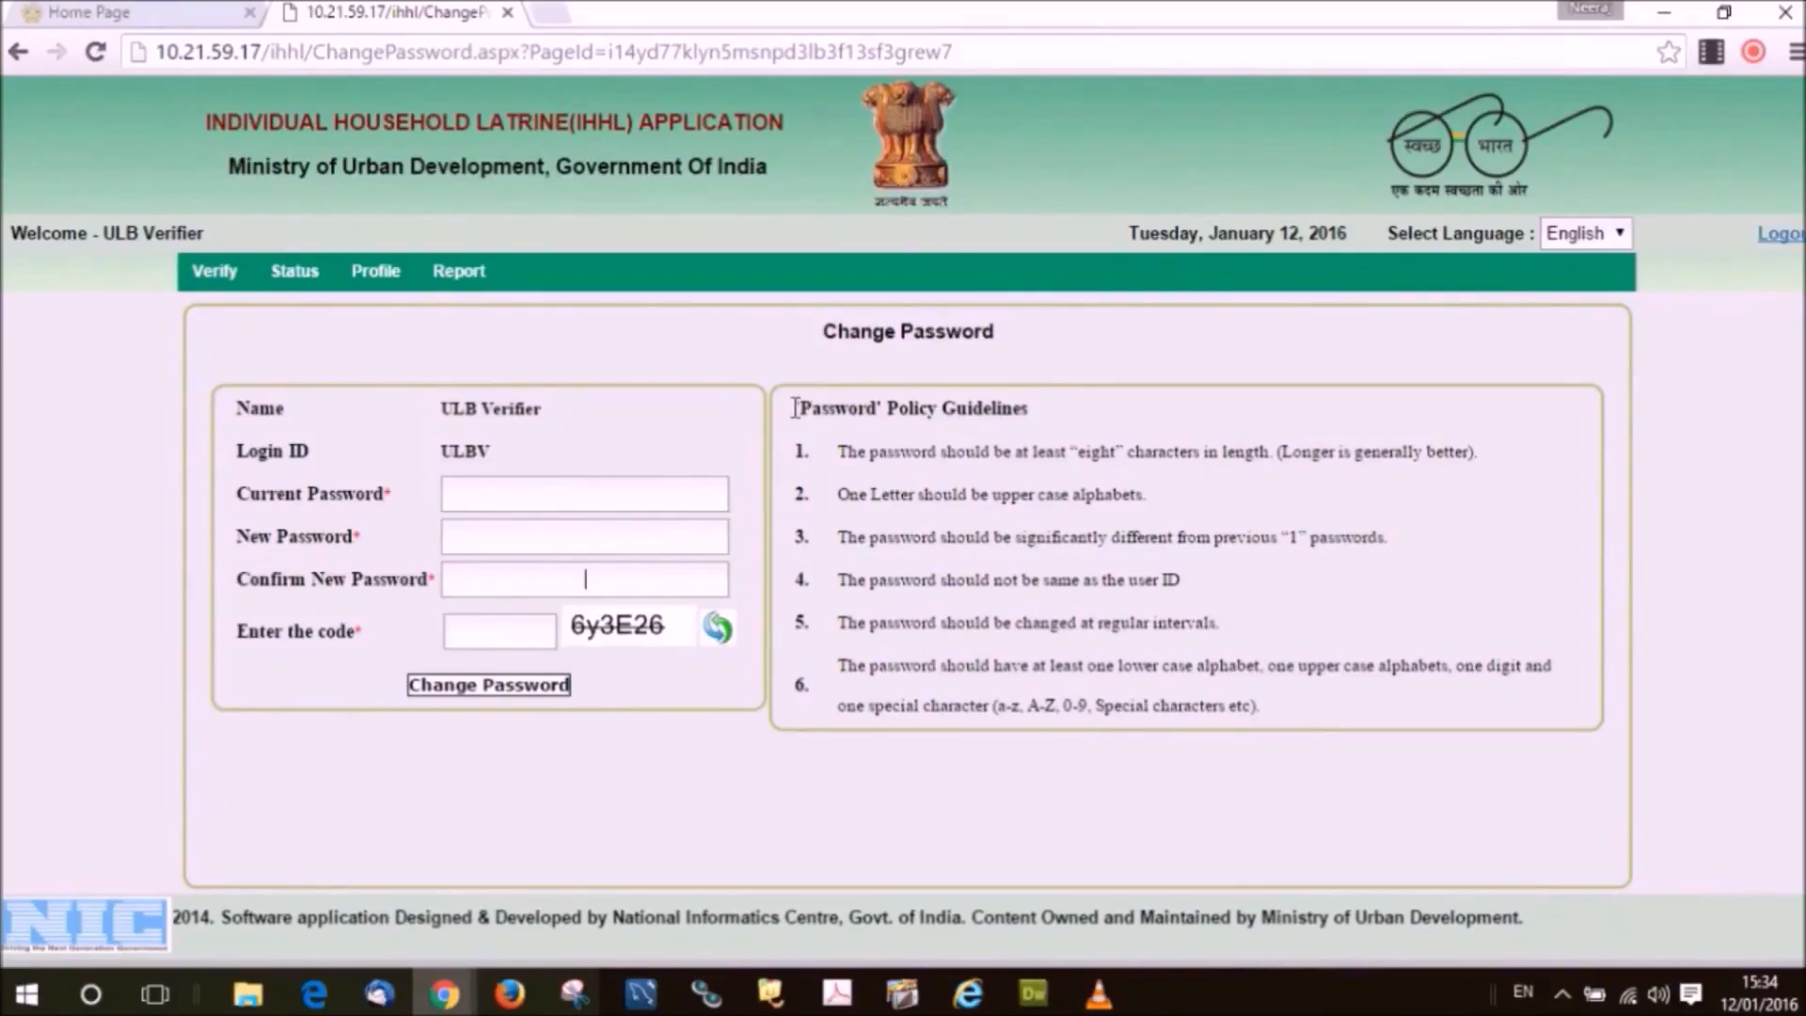
left_click_drag(792, 412, 1039, 399)
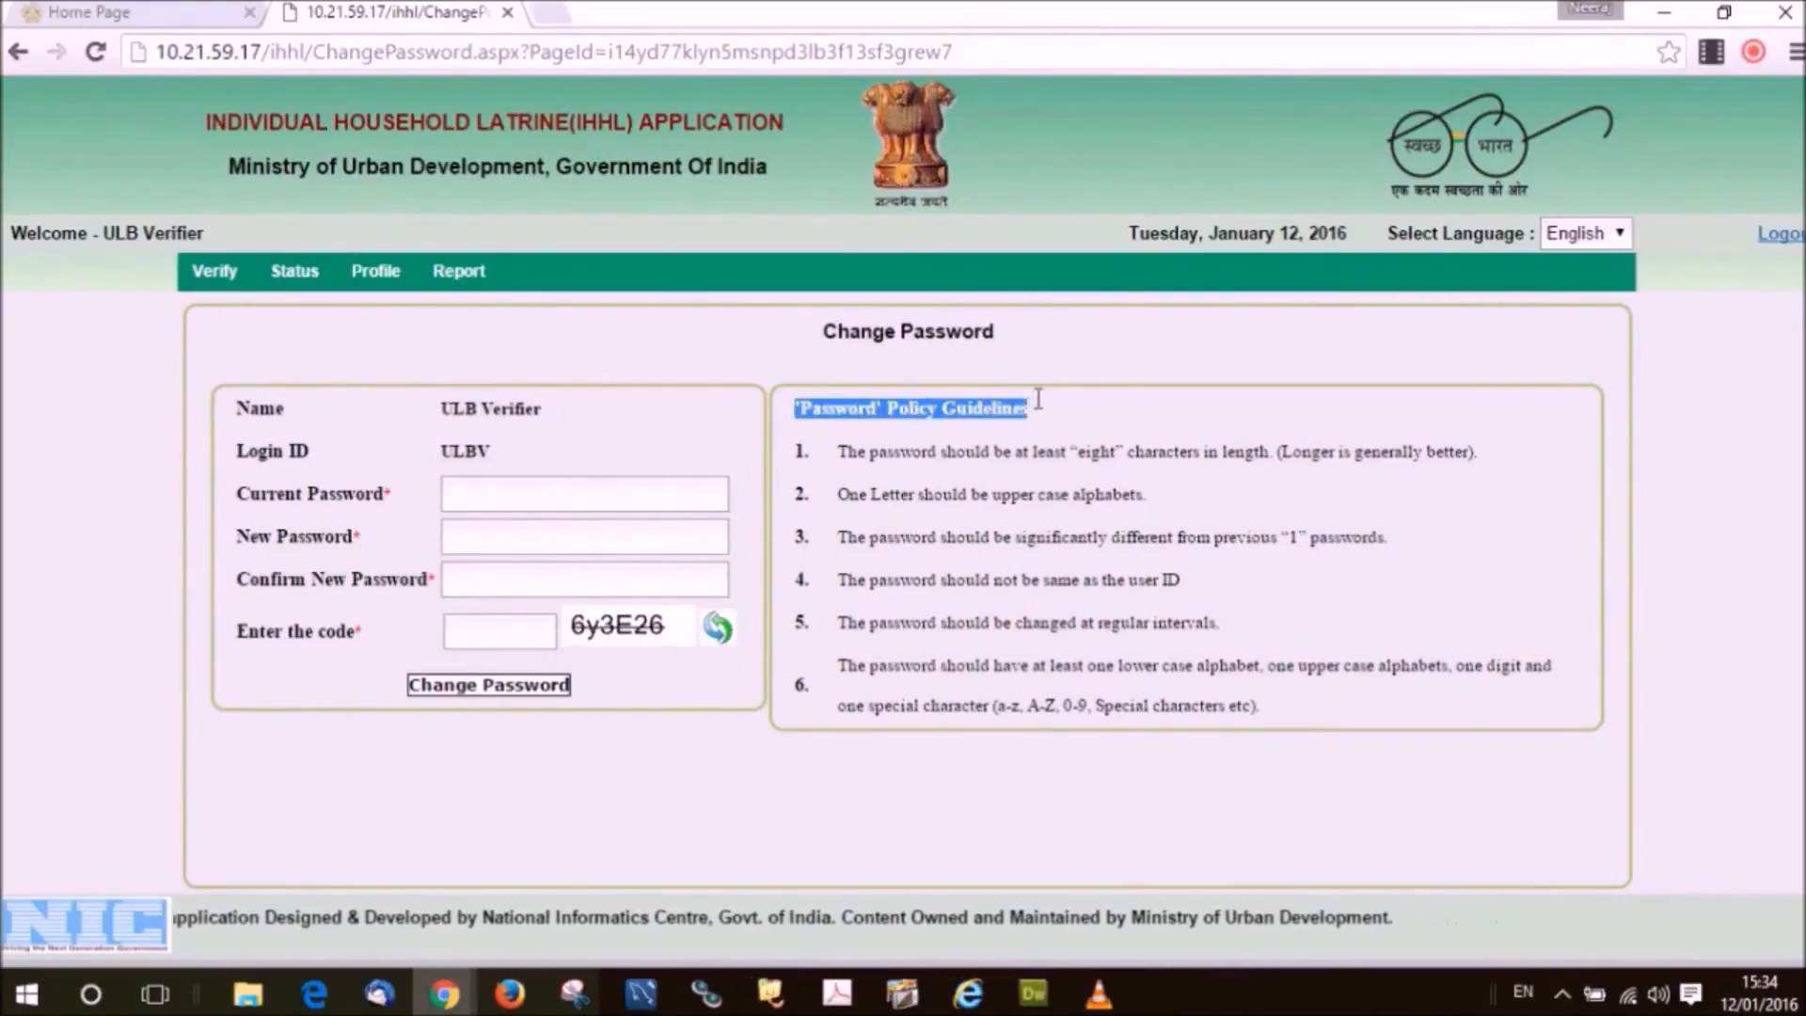
left_click_drag(1038, 413, 1031, 372)
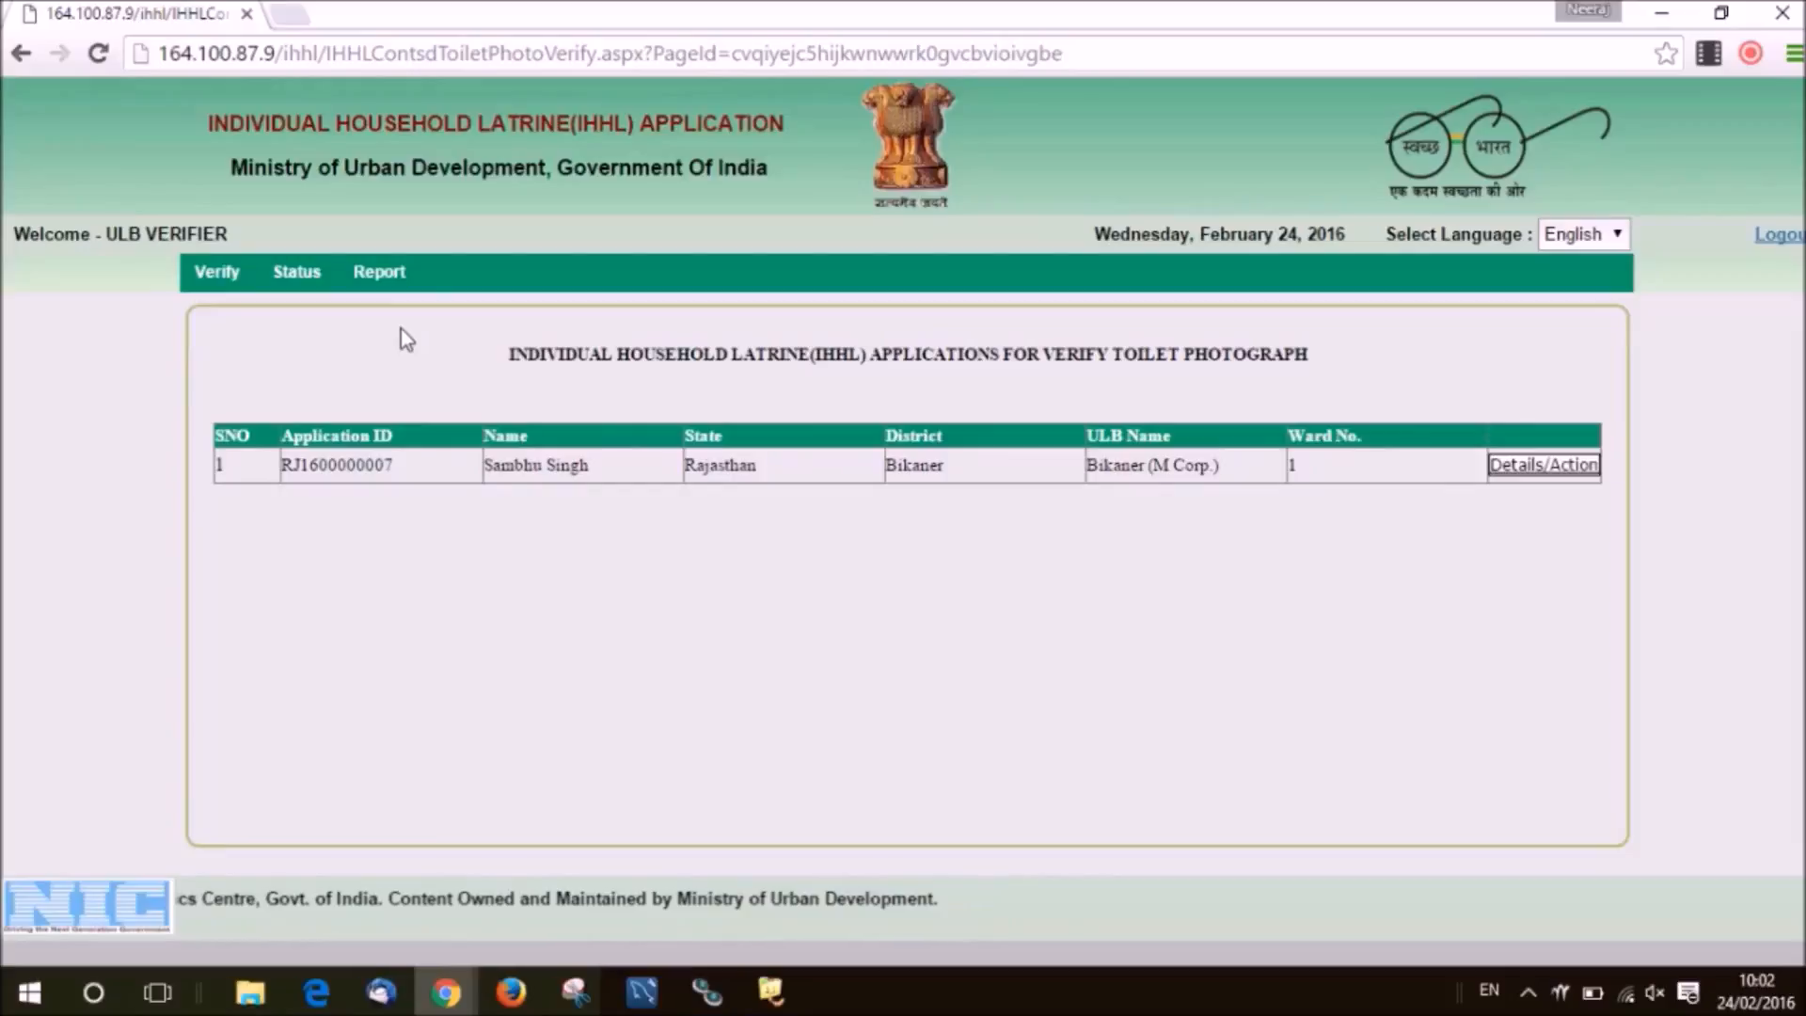
Open the Report > Ward wise Application status report and review its entries.
mouse_move(394, 294)
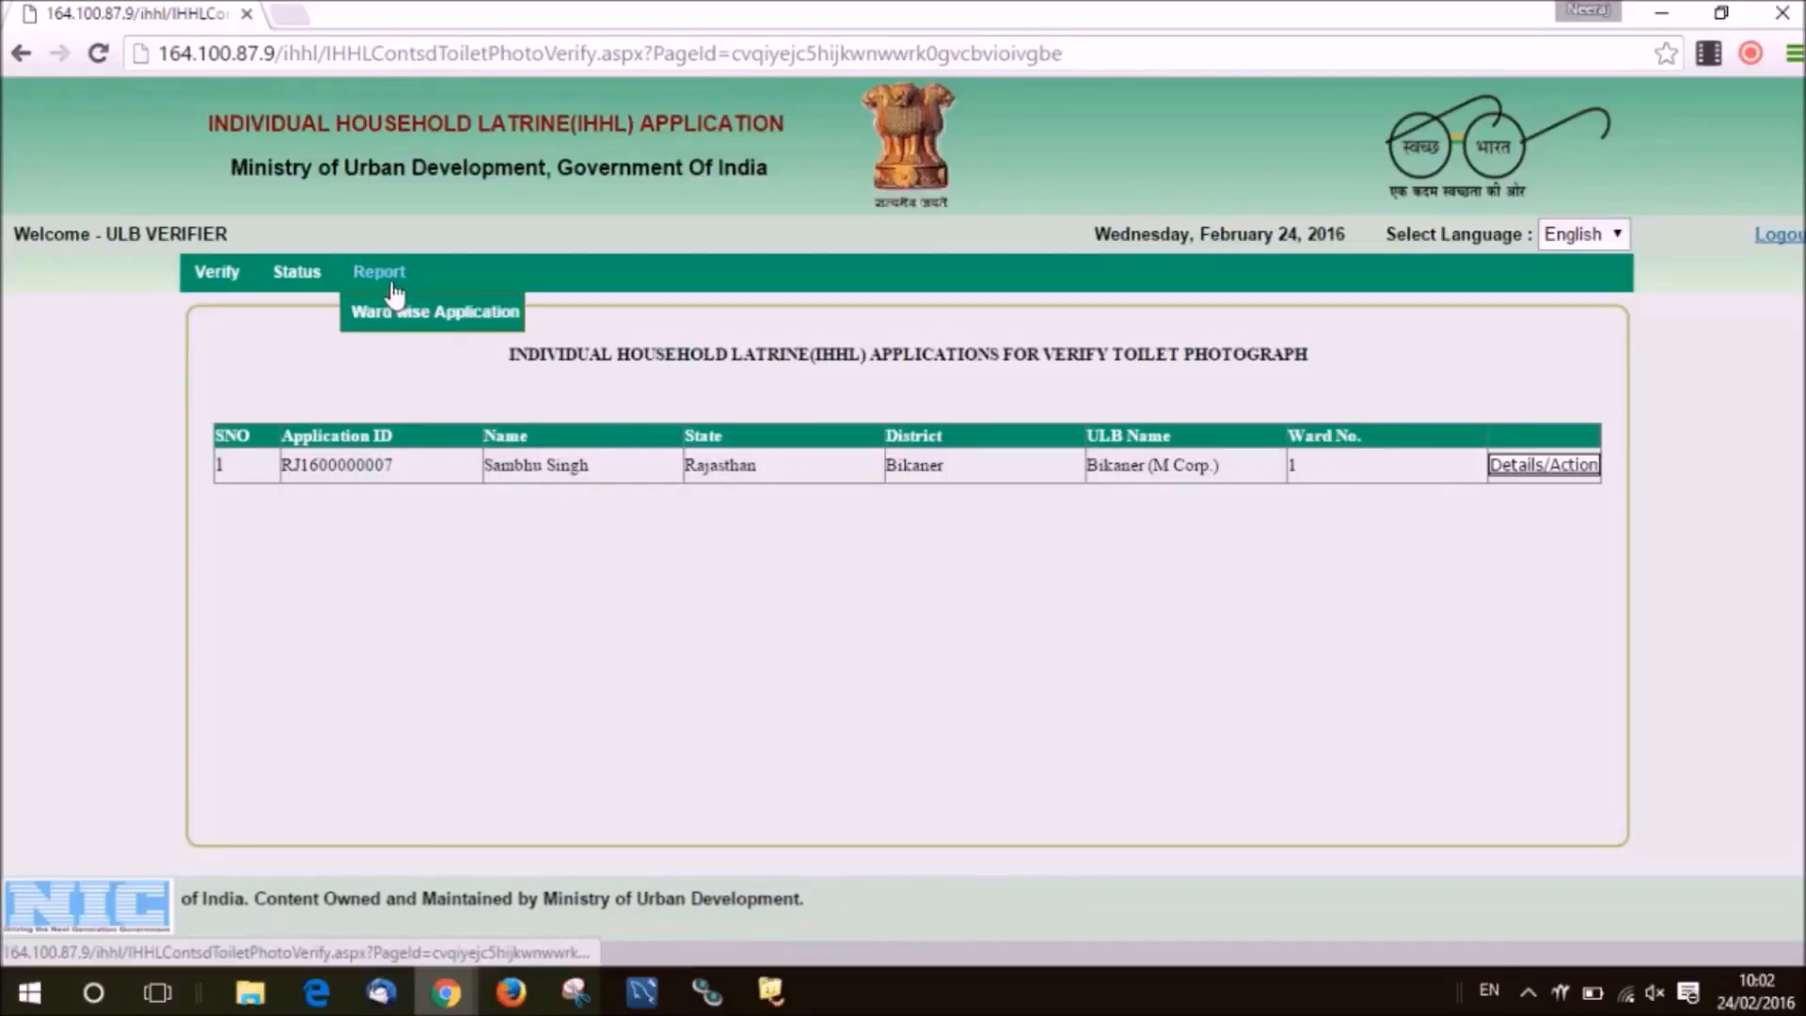
left_click(395, 313)
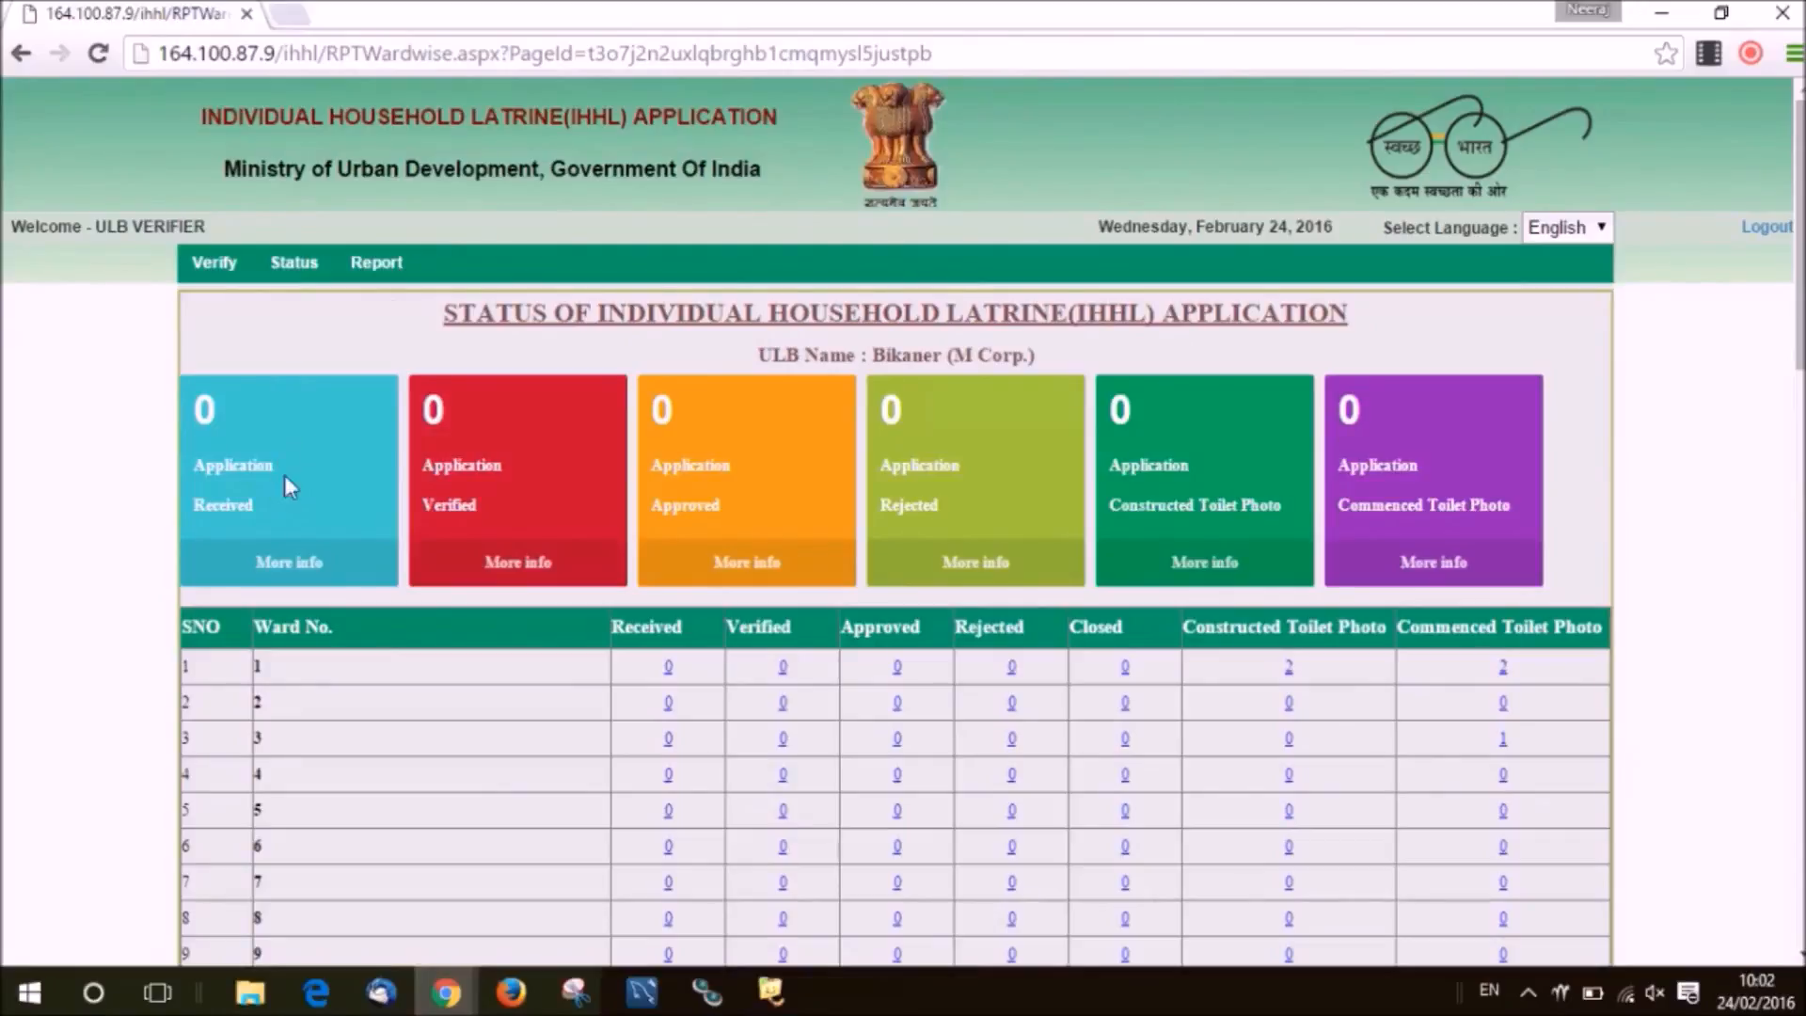
left_click(302, 455)
left_click(941, 506)
left_click(1195, 499)
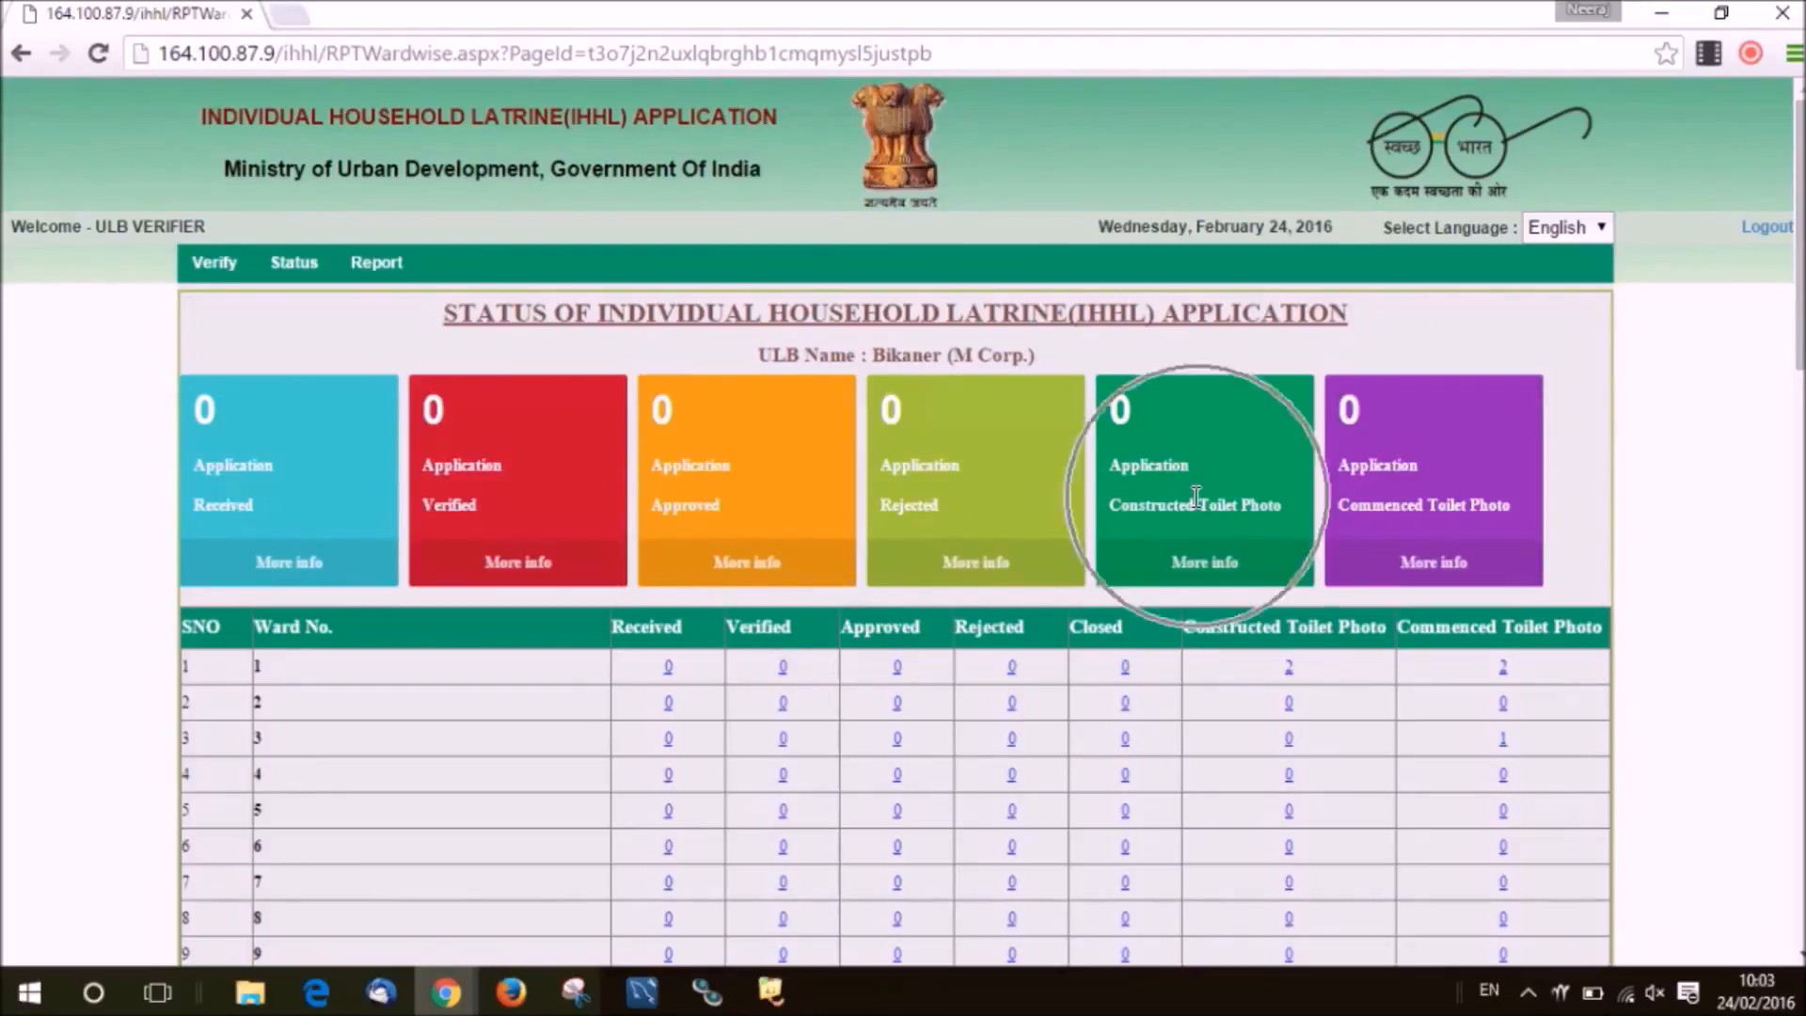
left_click(1393, 527)
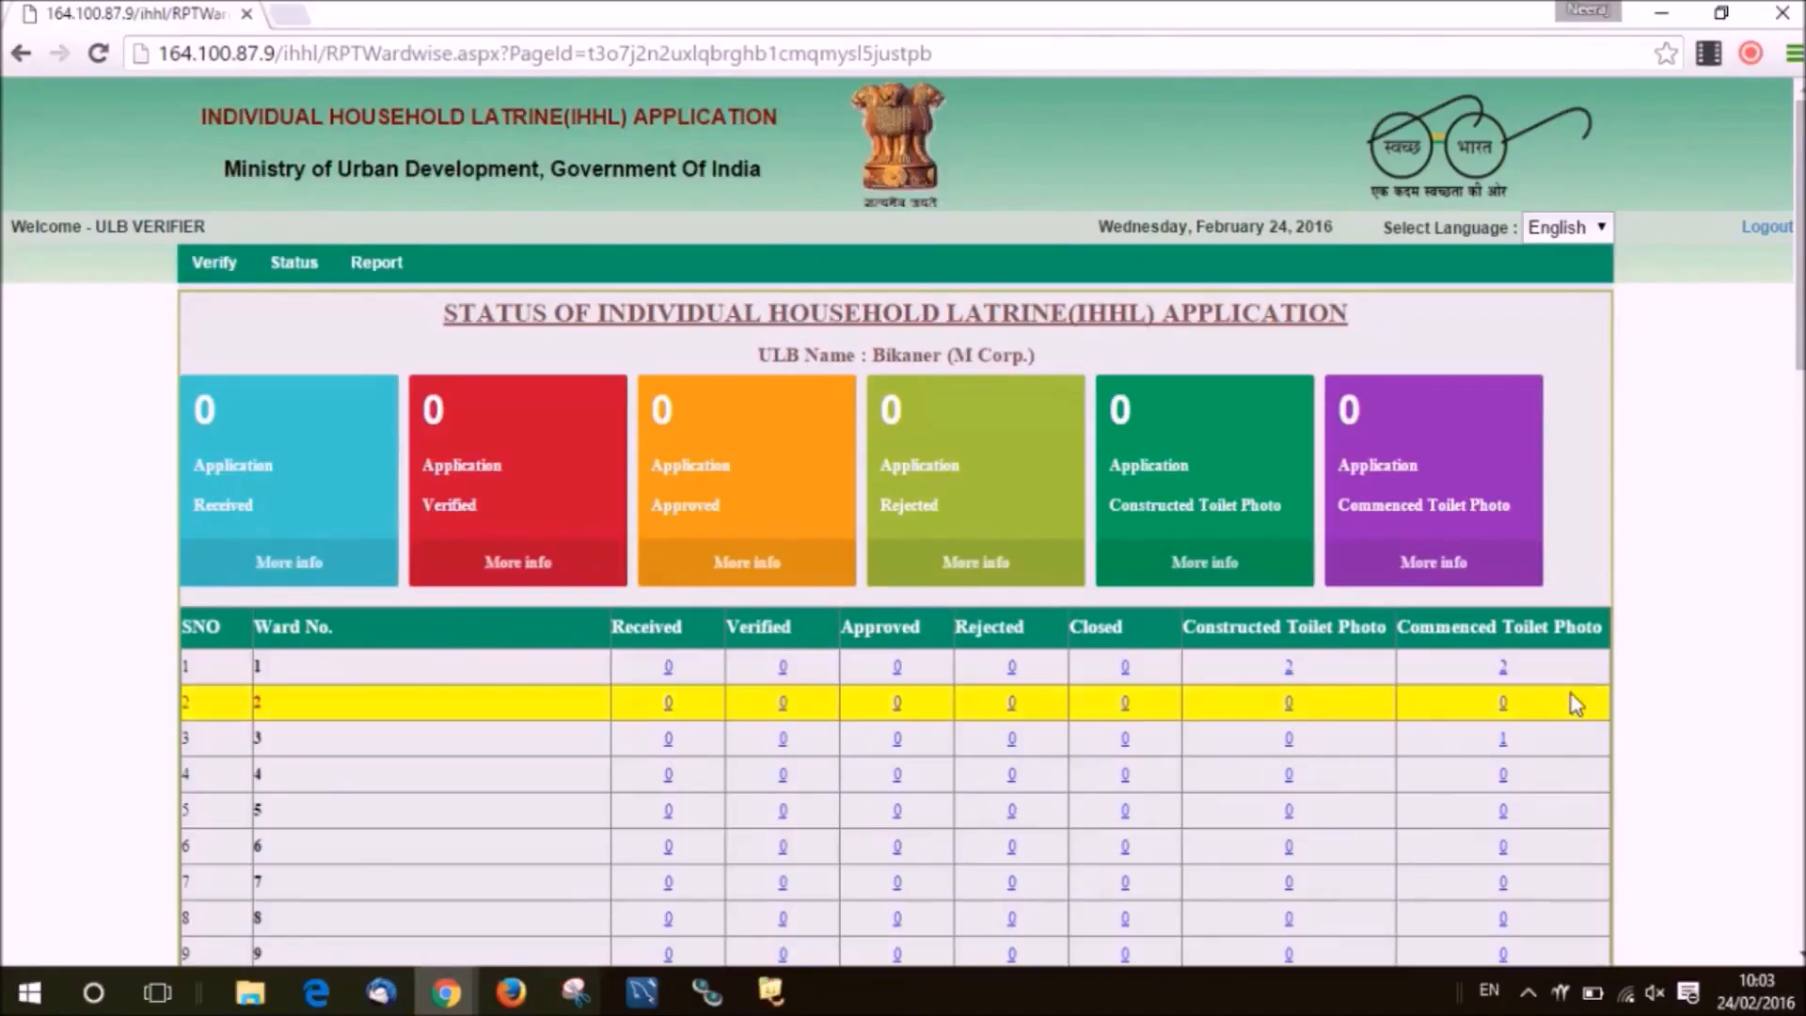
View ward 1's uploaded constructed-toilet photos, close the list, and log out.
left_click(1289, 668)
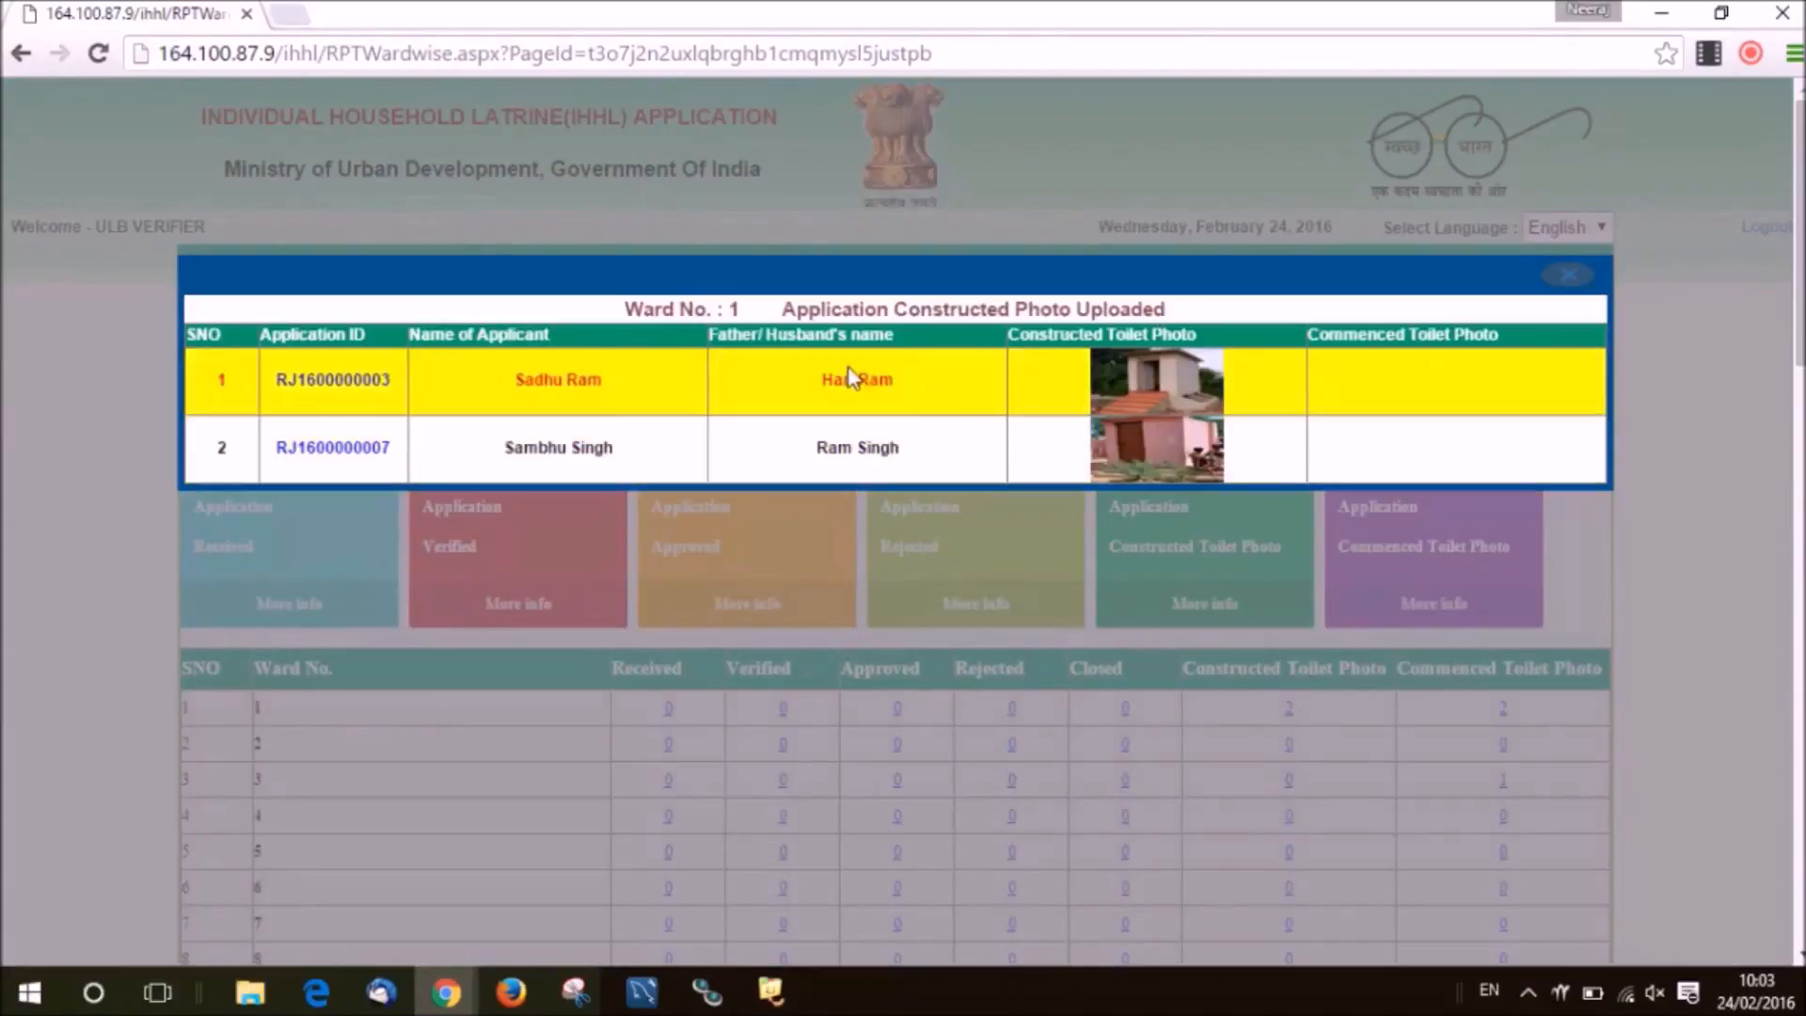
left_click(1562, 278)
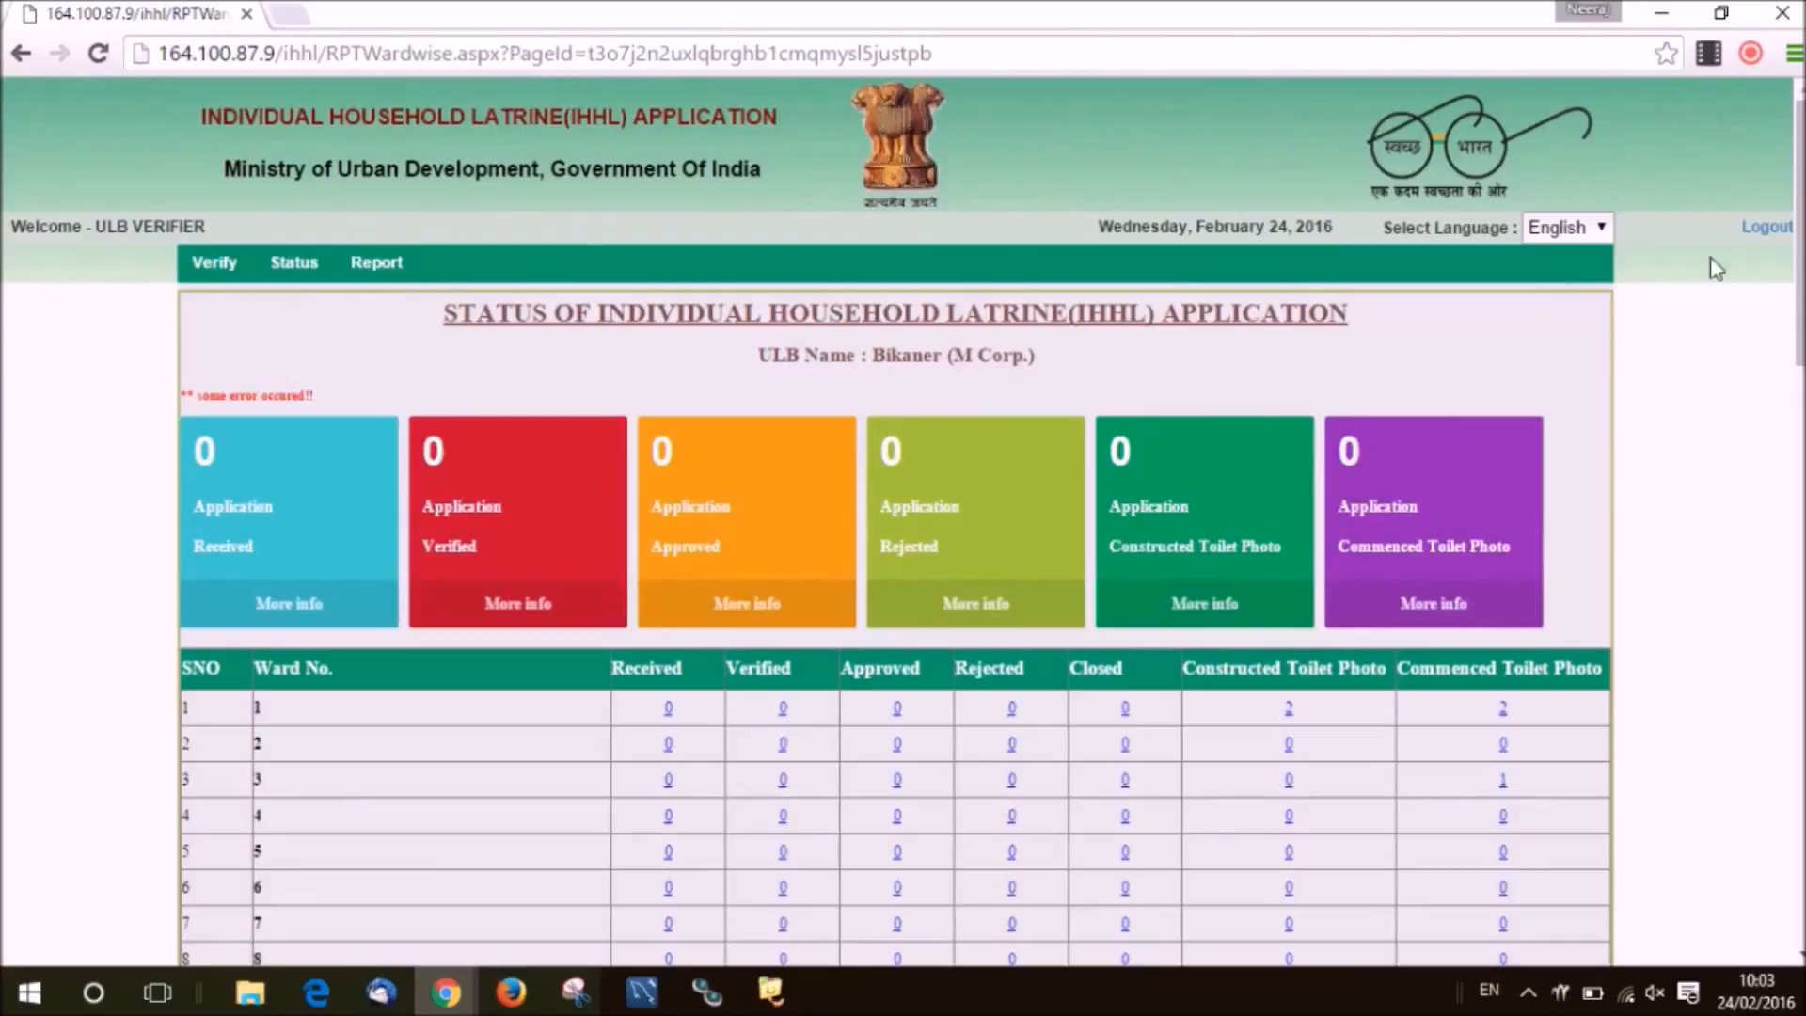
left_click(1762, 240)
left_click(894, 376)
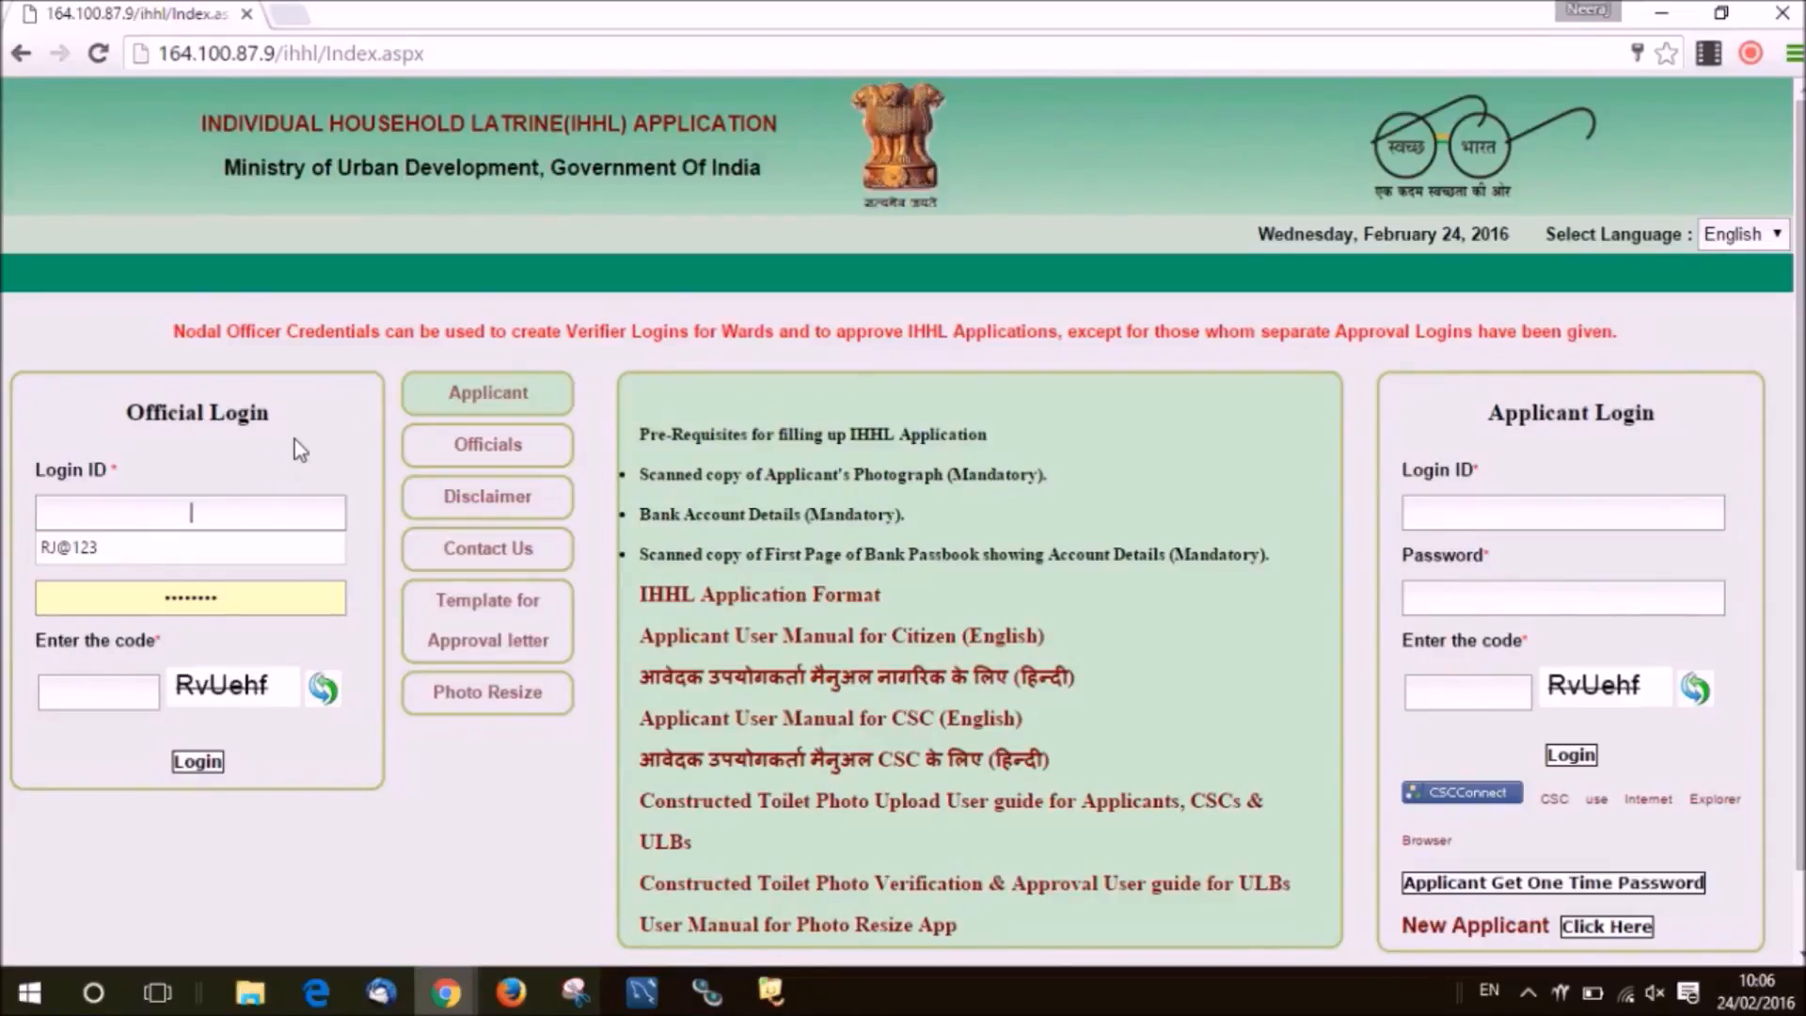
Sign in as the ULB nodal officer with login ID, password and verification code.
left_click(295, 439)
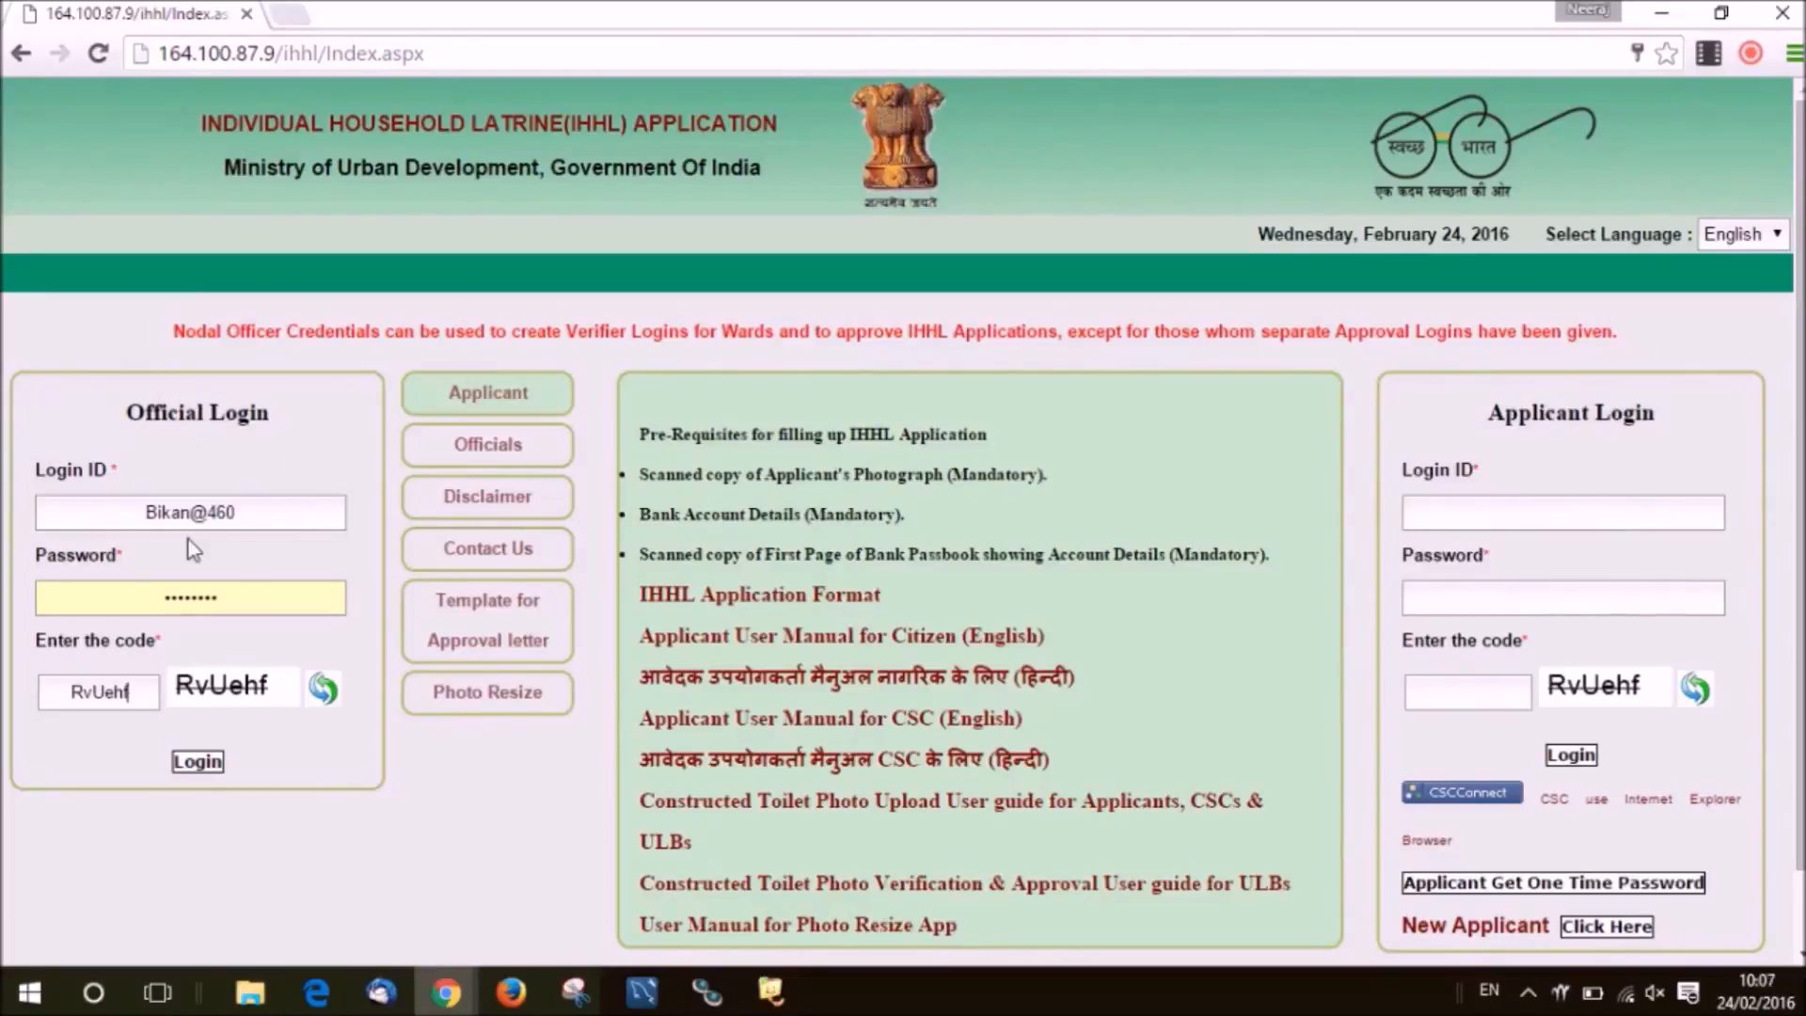
left_click(193, 547)
left_click(171, 591)
left_click(171, 713)
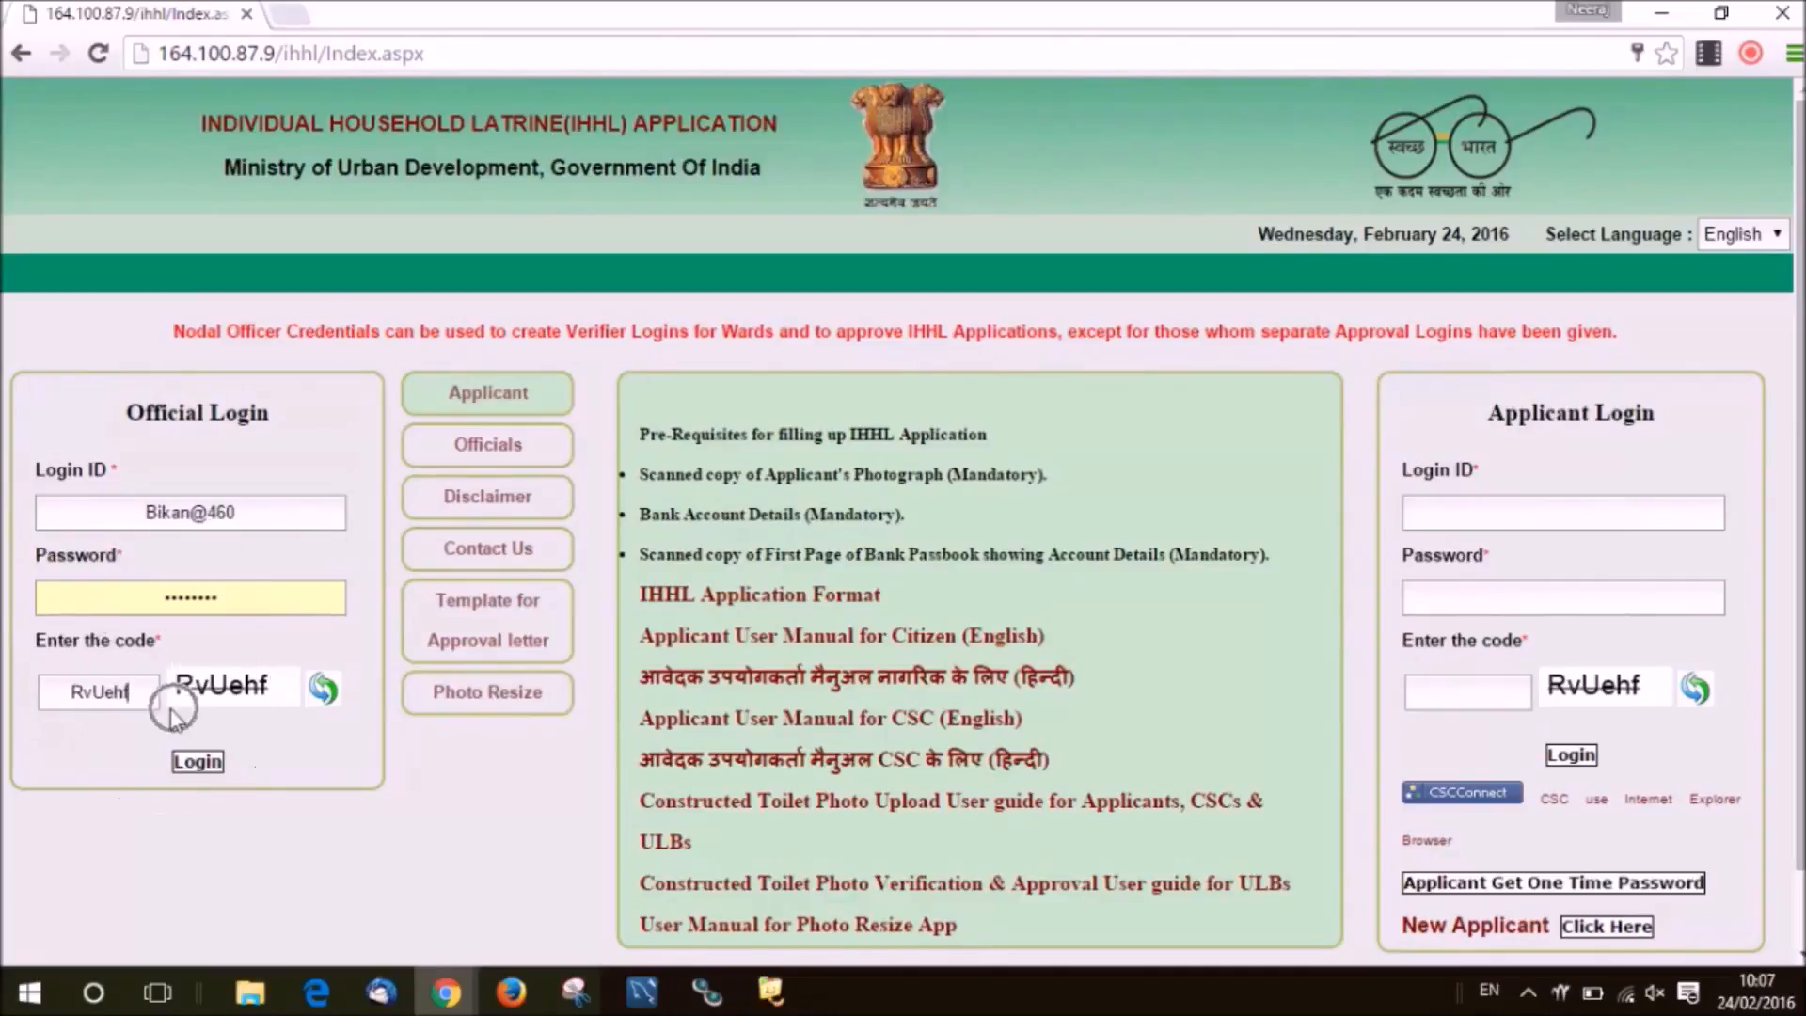
left_click(198, 763)
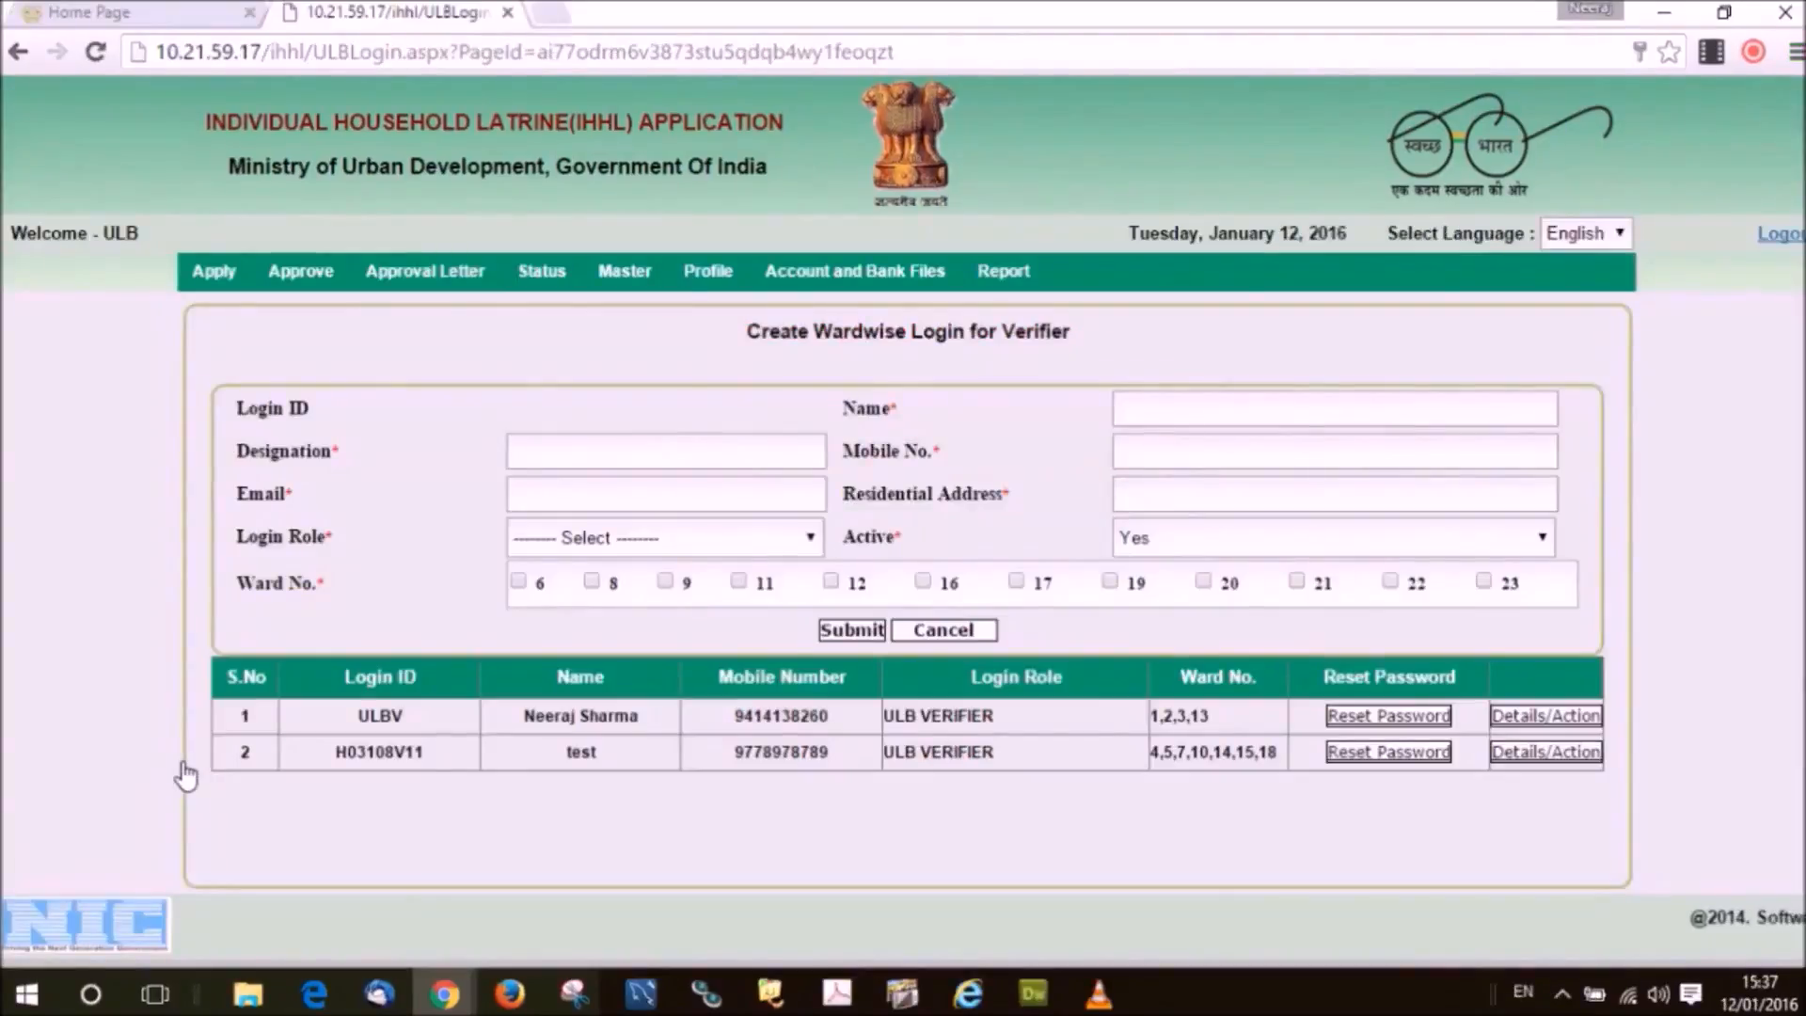
Highlight the Create Wardwise Login for Verifier heading and go through the name, email and address fields.
left_click_drag(748, 331, 1094, 351)
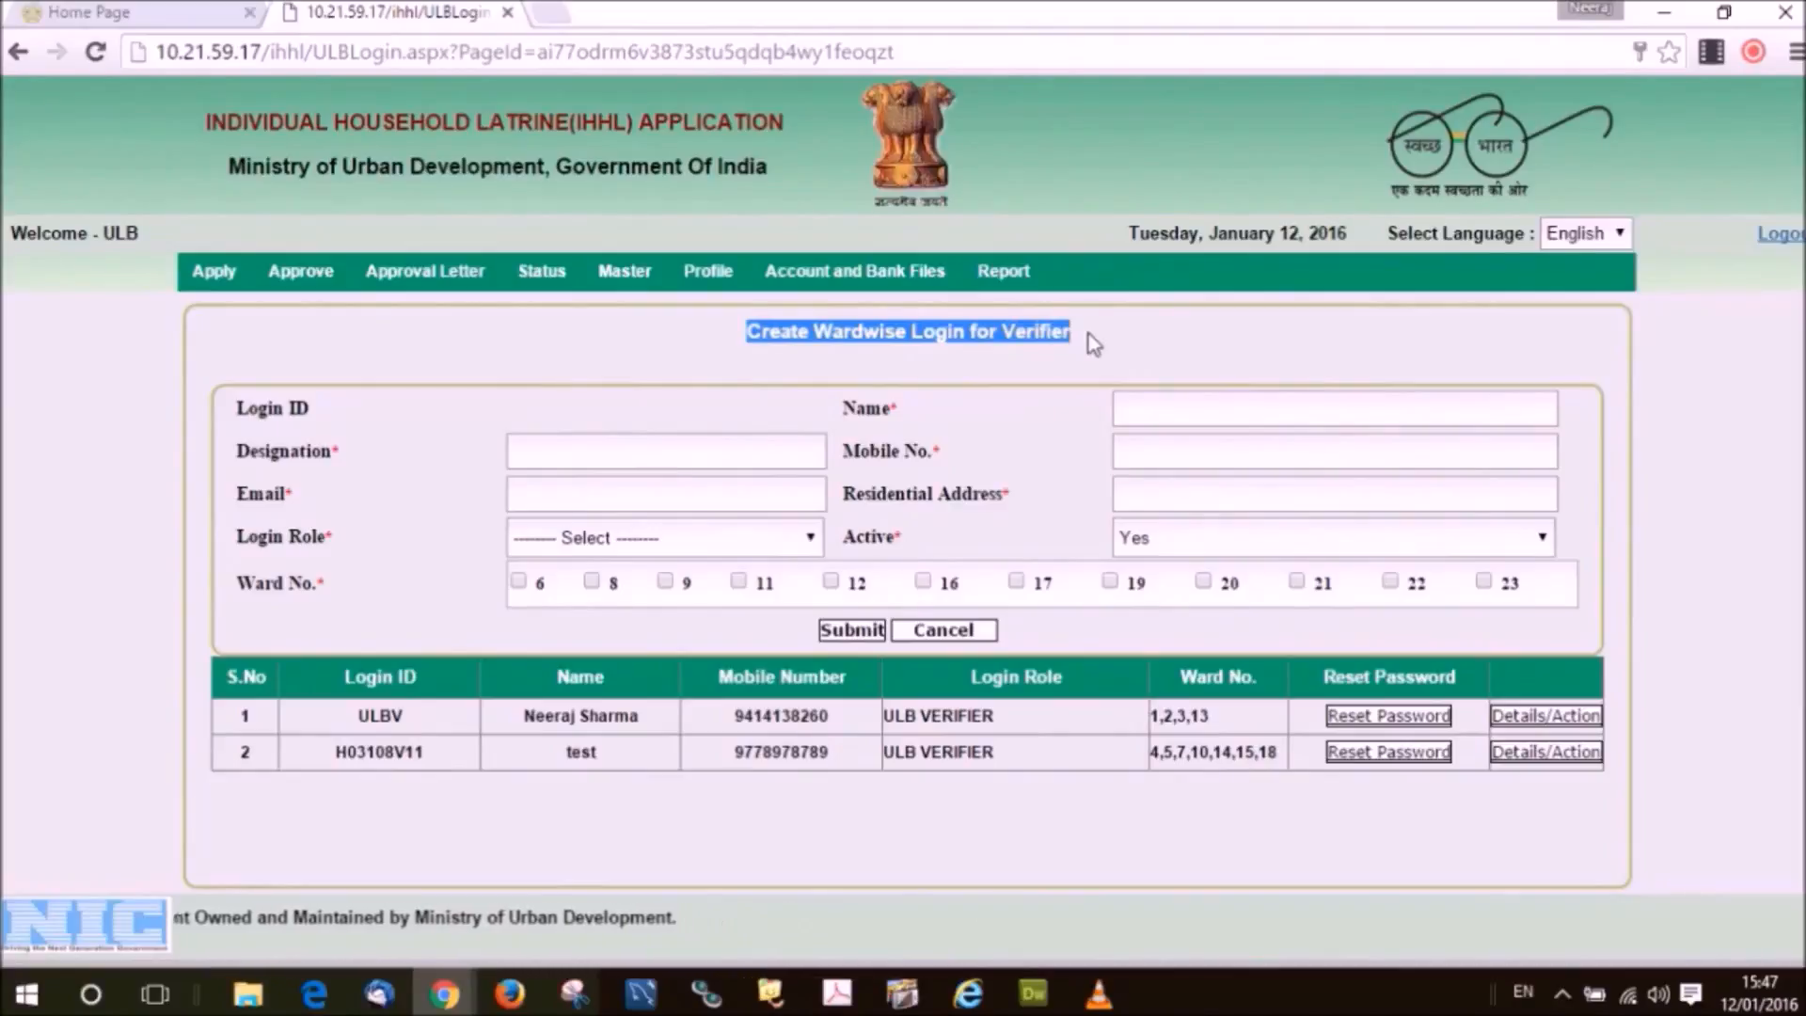
left_click(1091, 341)
left_click(1159, 414)
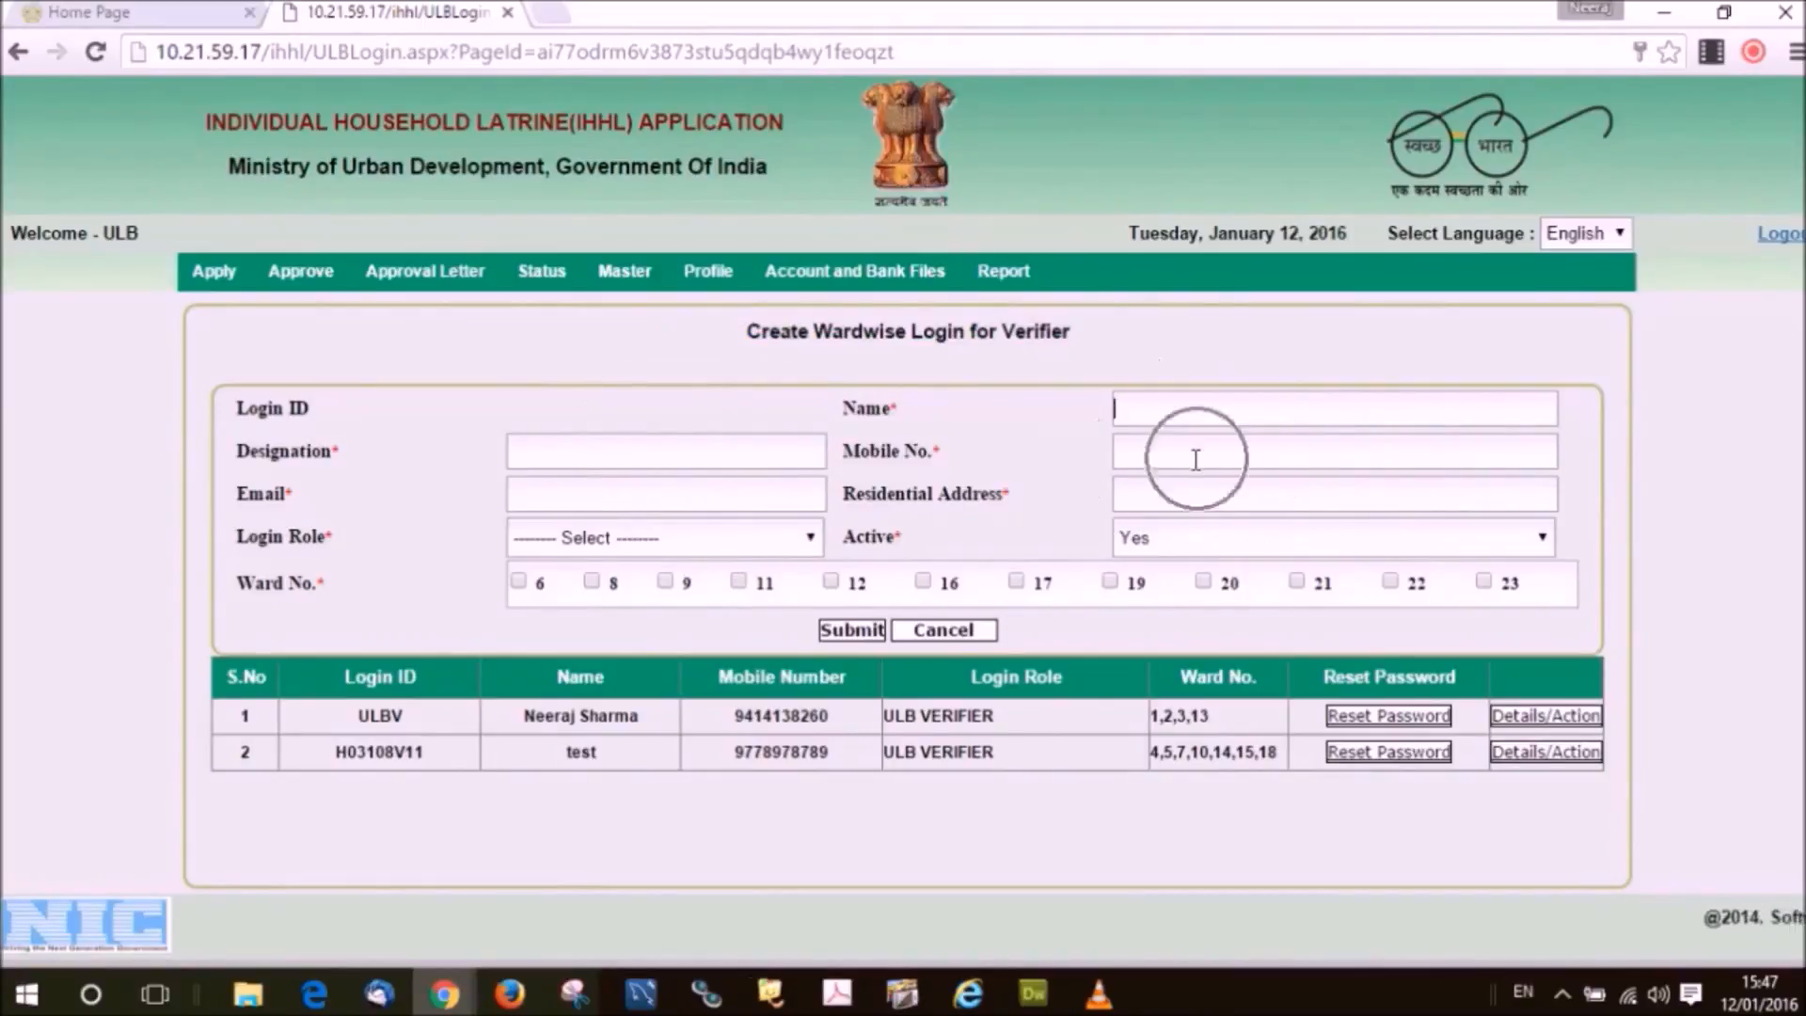
left_click(730, 487)
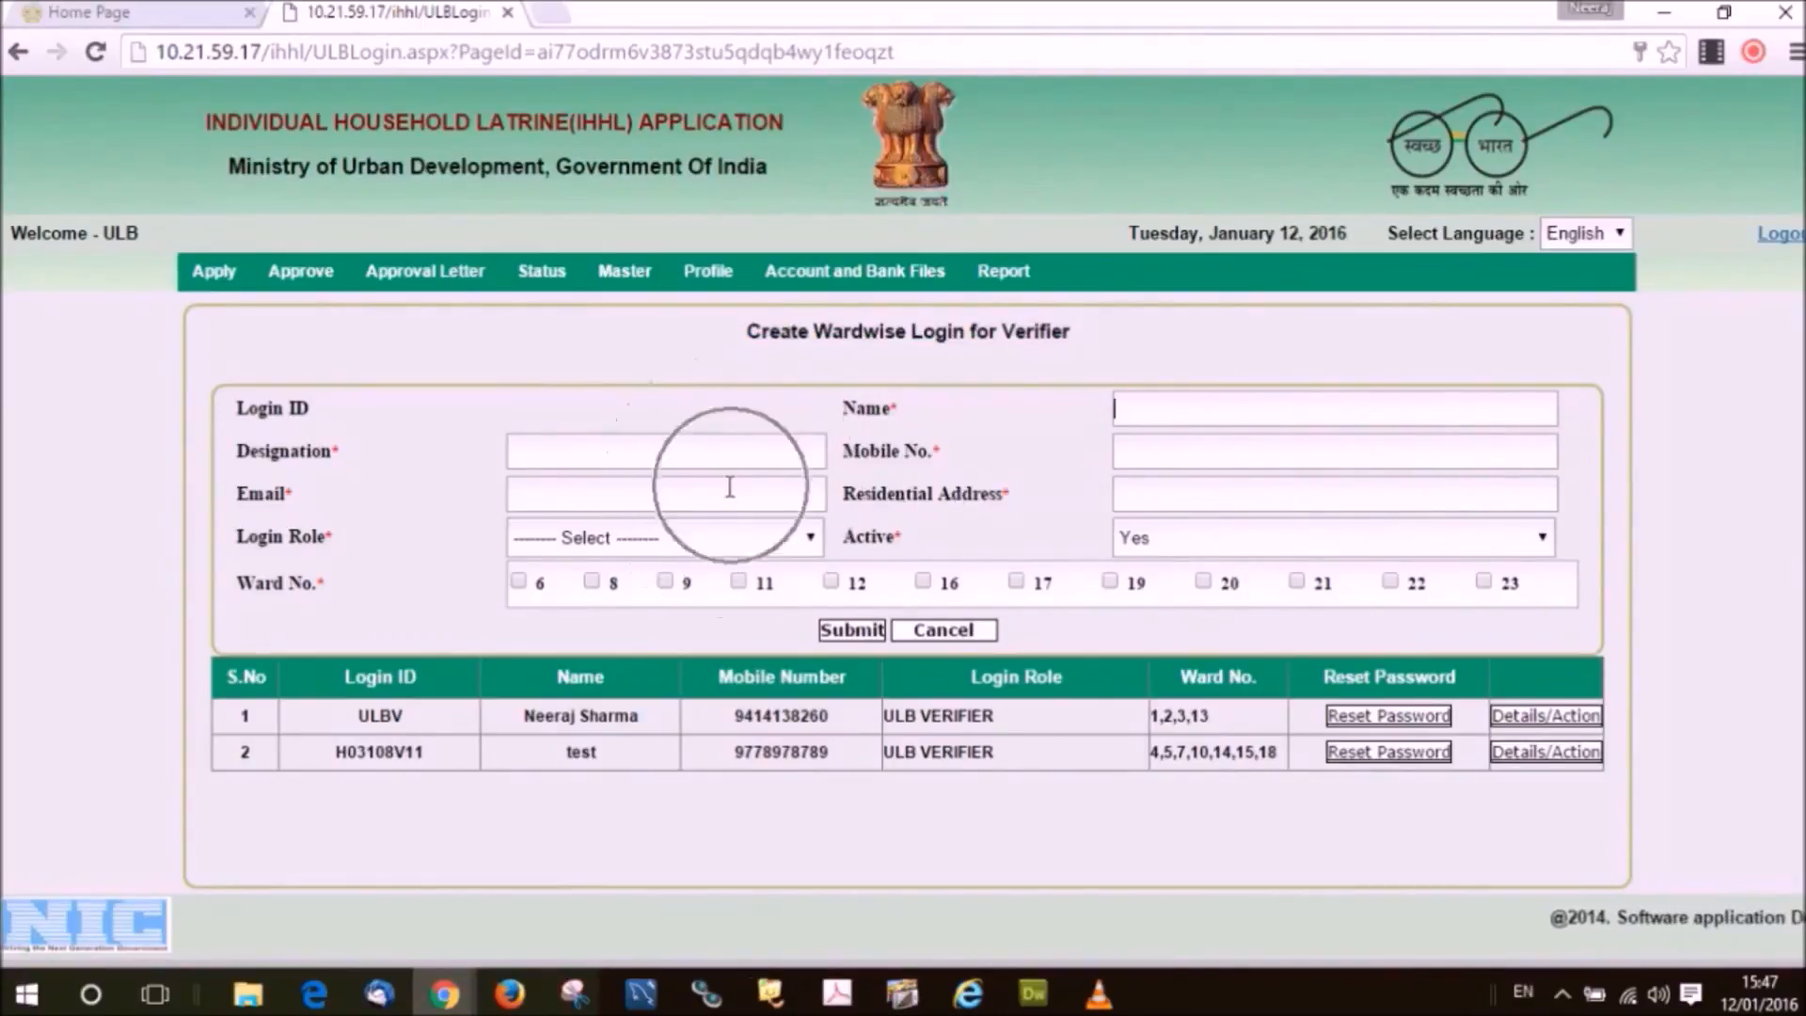
left_click(1155, 508)
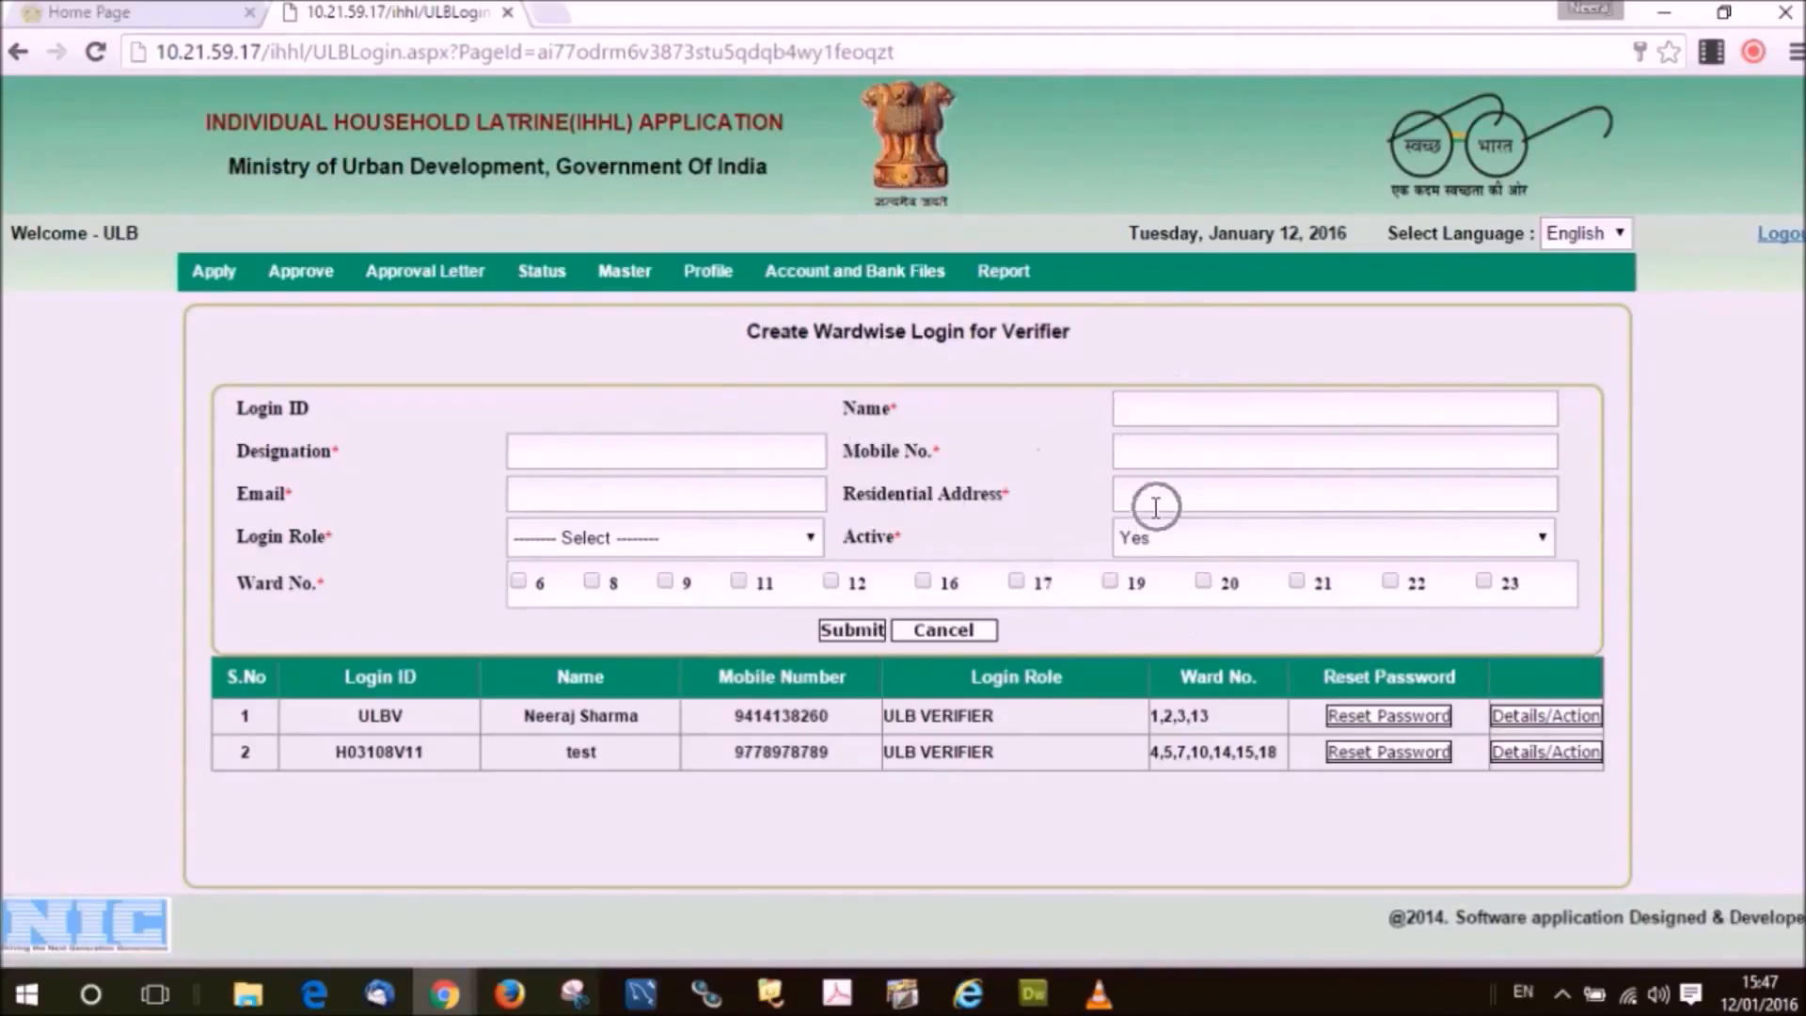
Look over the login role list without choosing a role, and keep Active set to Yes.
left_click(734, 543)
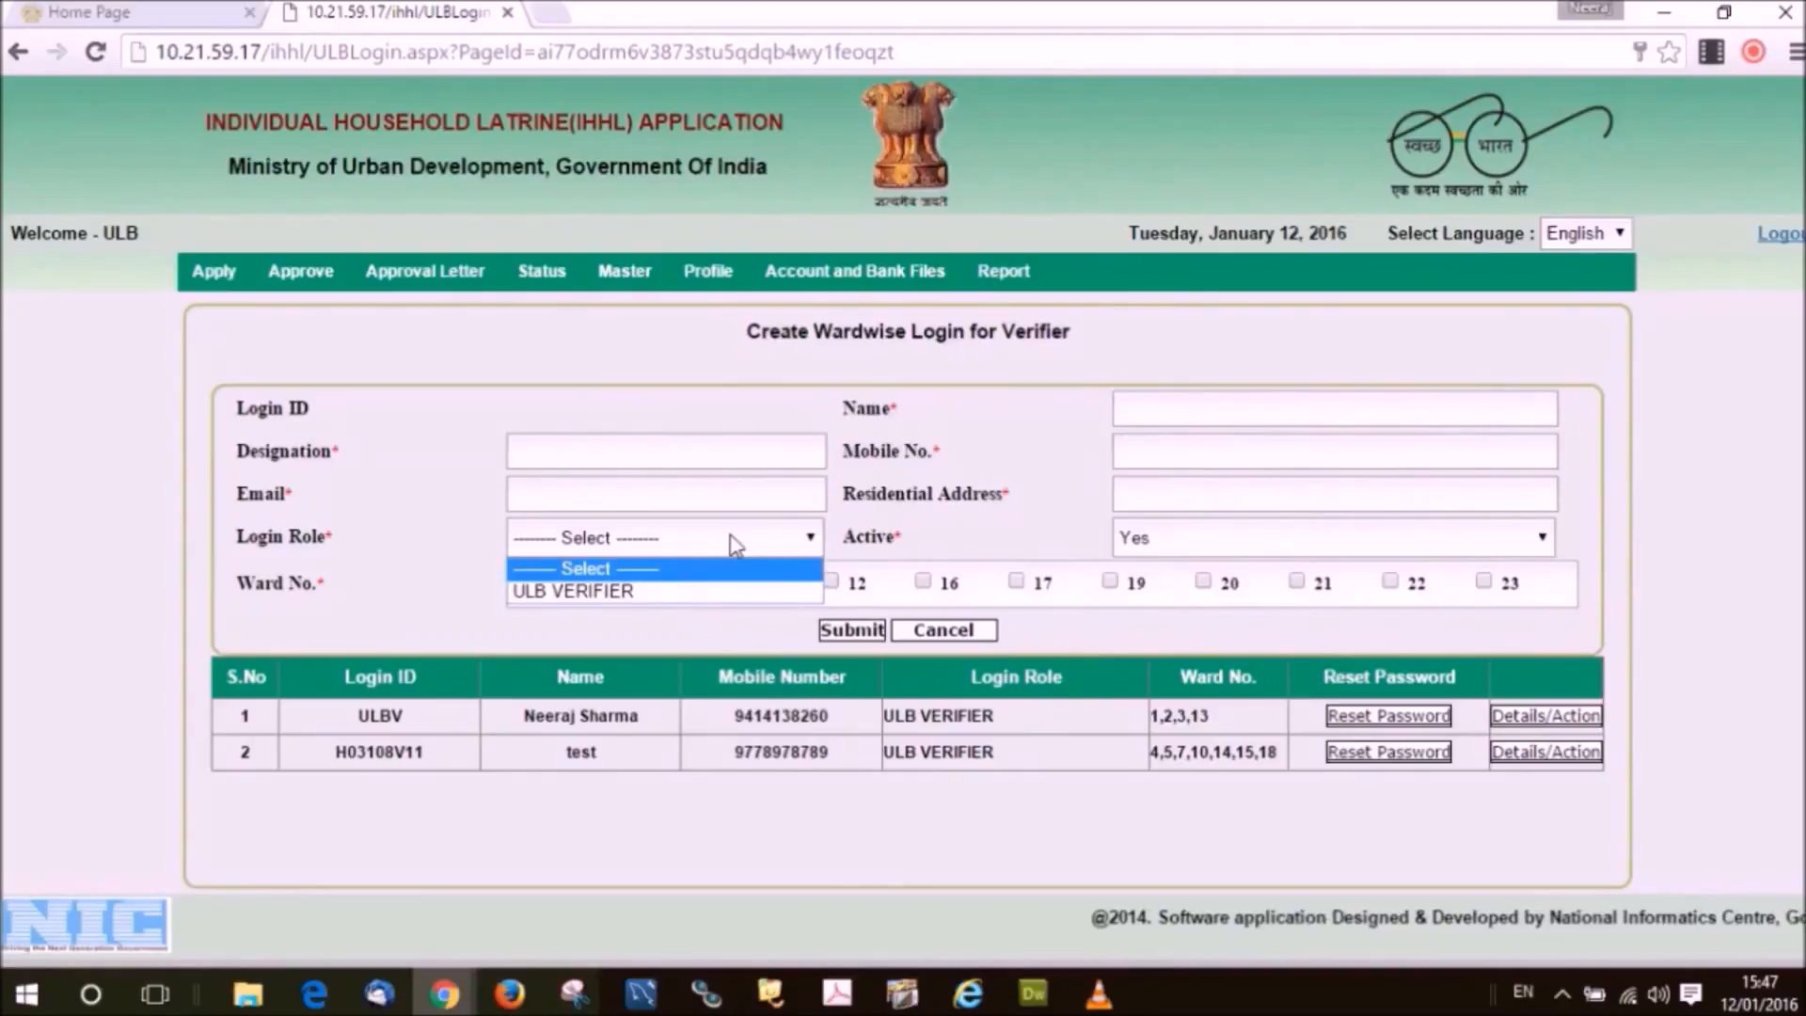
left_click(735, 542)
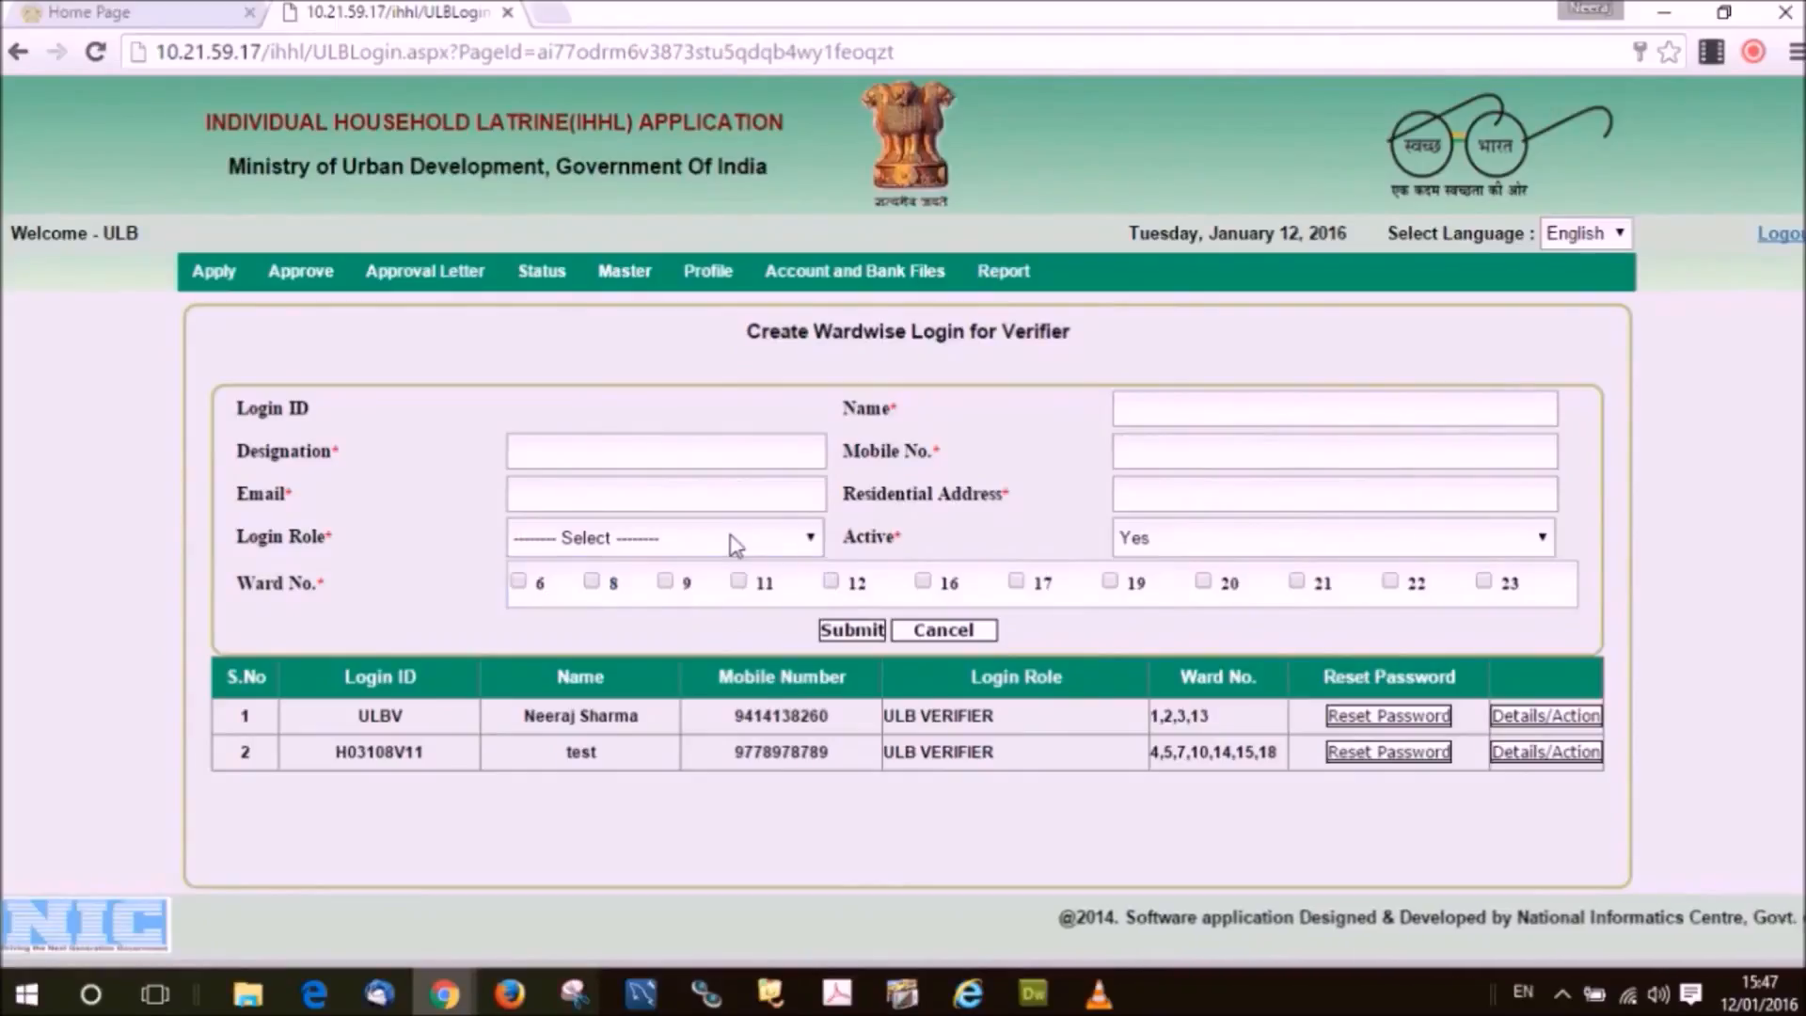
left_click(1189, 538)
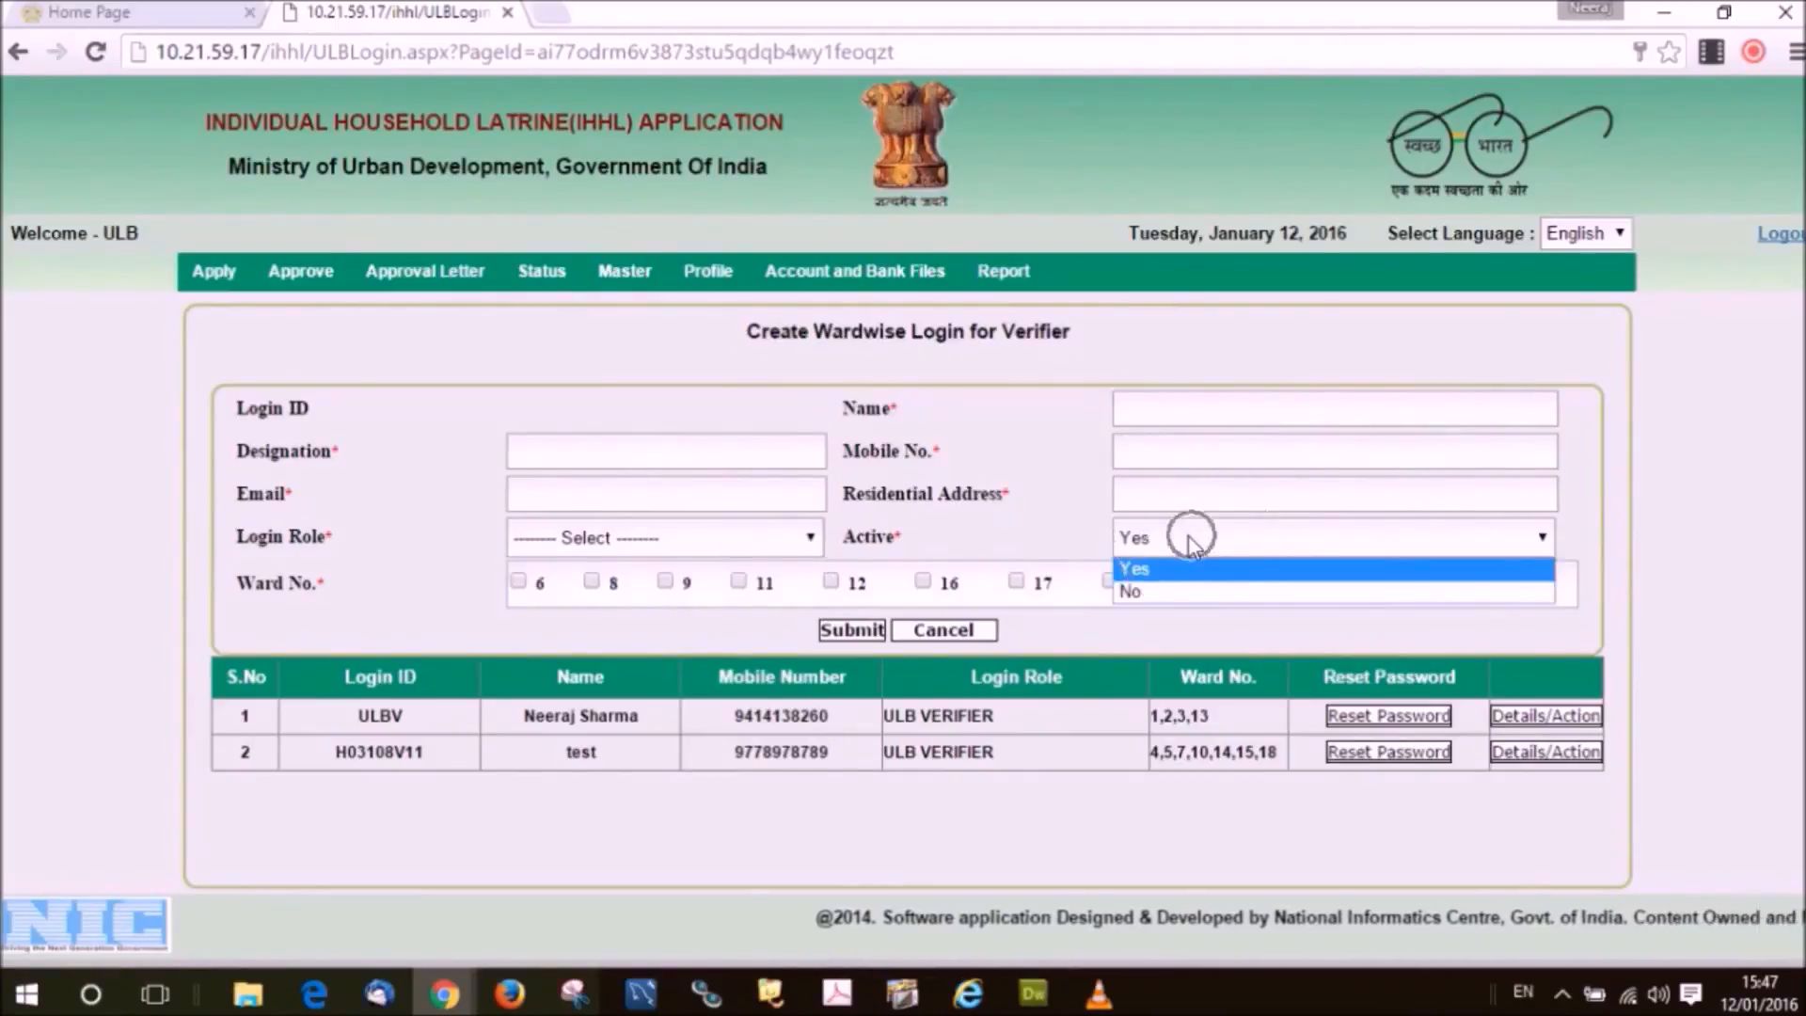
left_click(1191, 545)
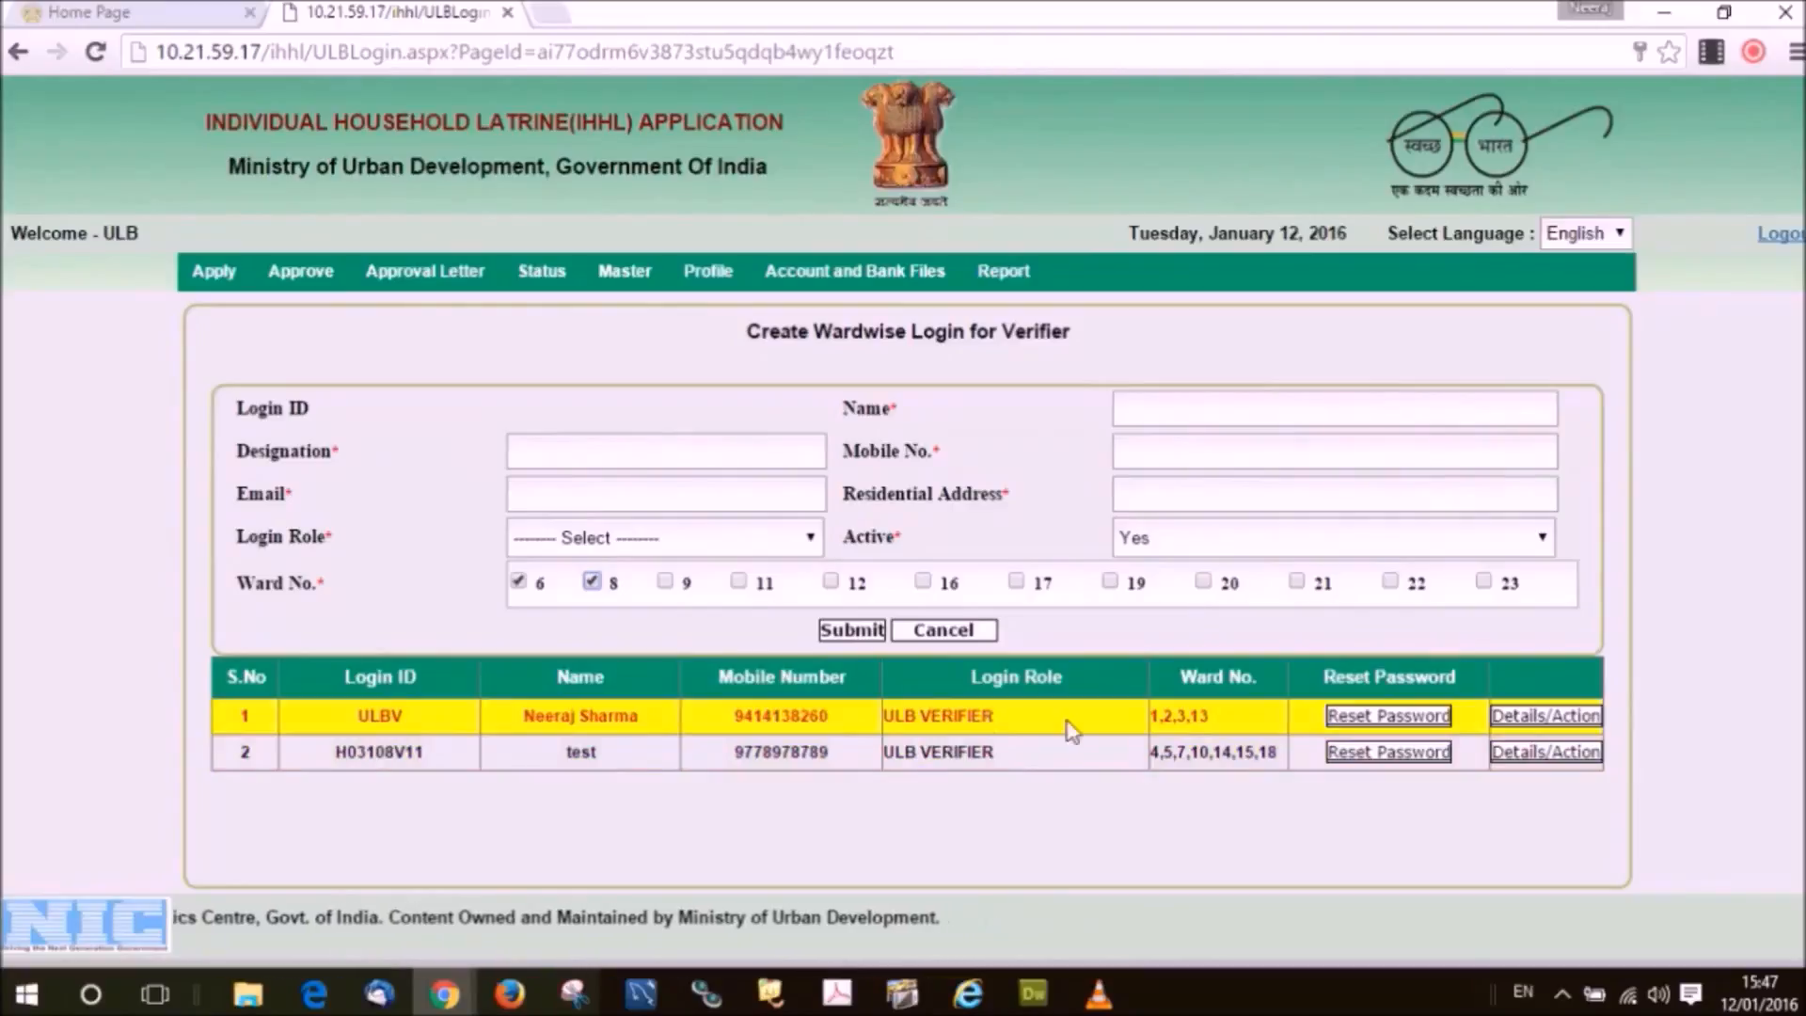
In the first verifier's residential address, add 'Hauj Khas,' before the city, then submit and confirm.
left_click(1514, 724)
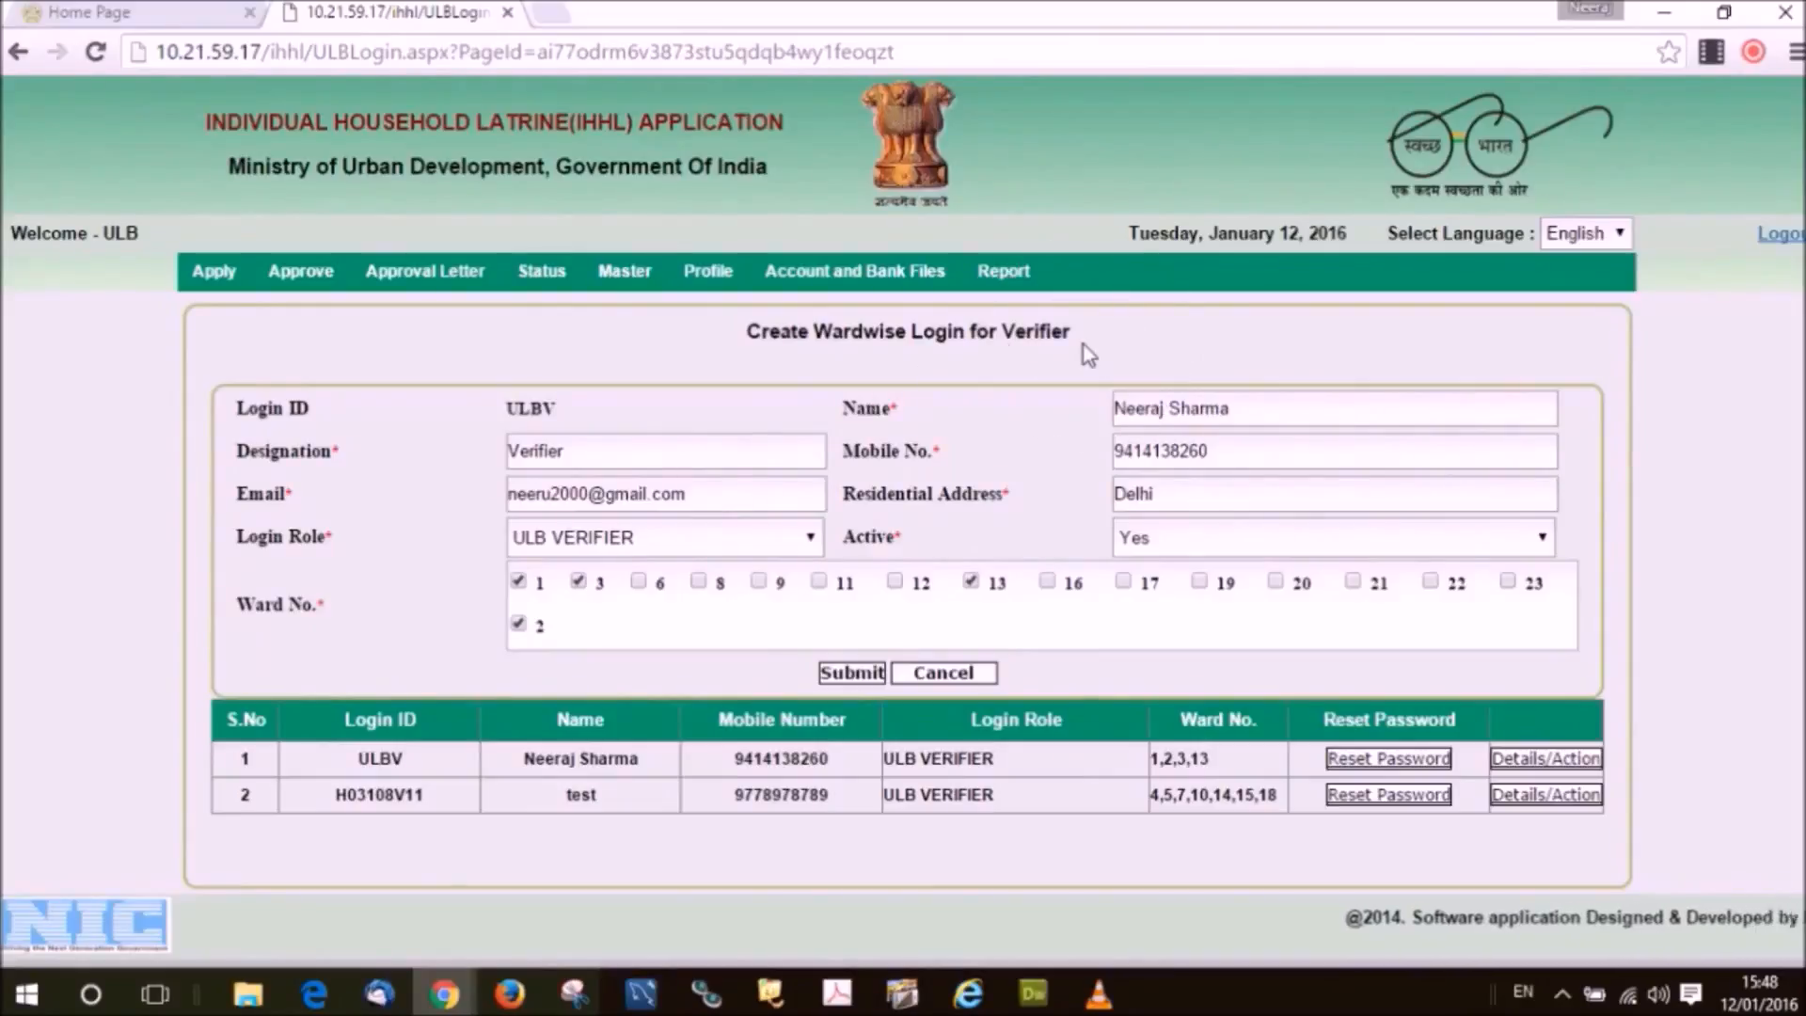
left_click(1218, 491)
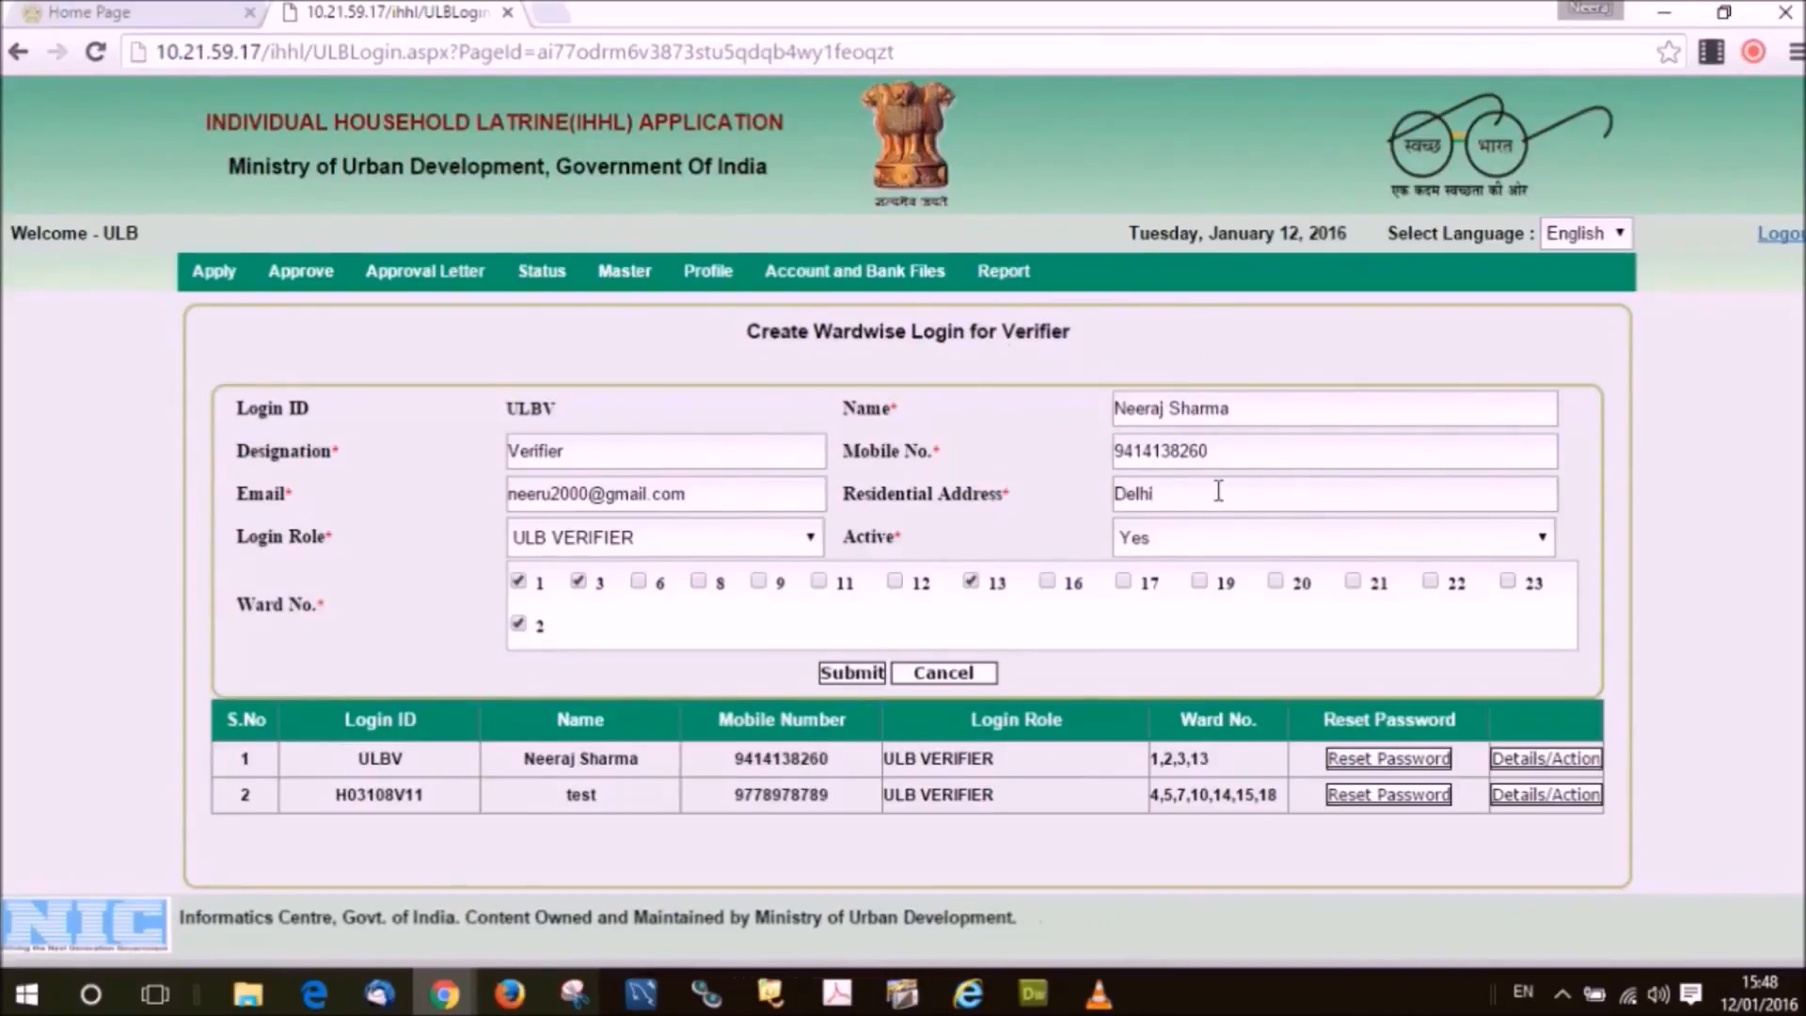
key("Home")
type("Hauj Khas,")
left_click(1263, 498)
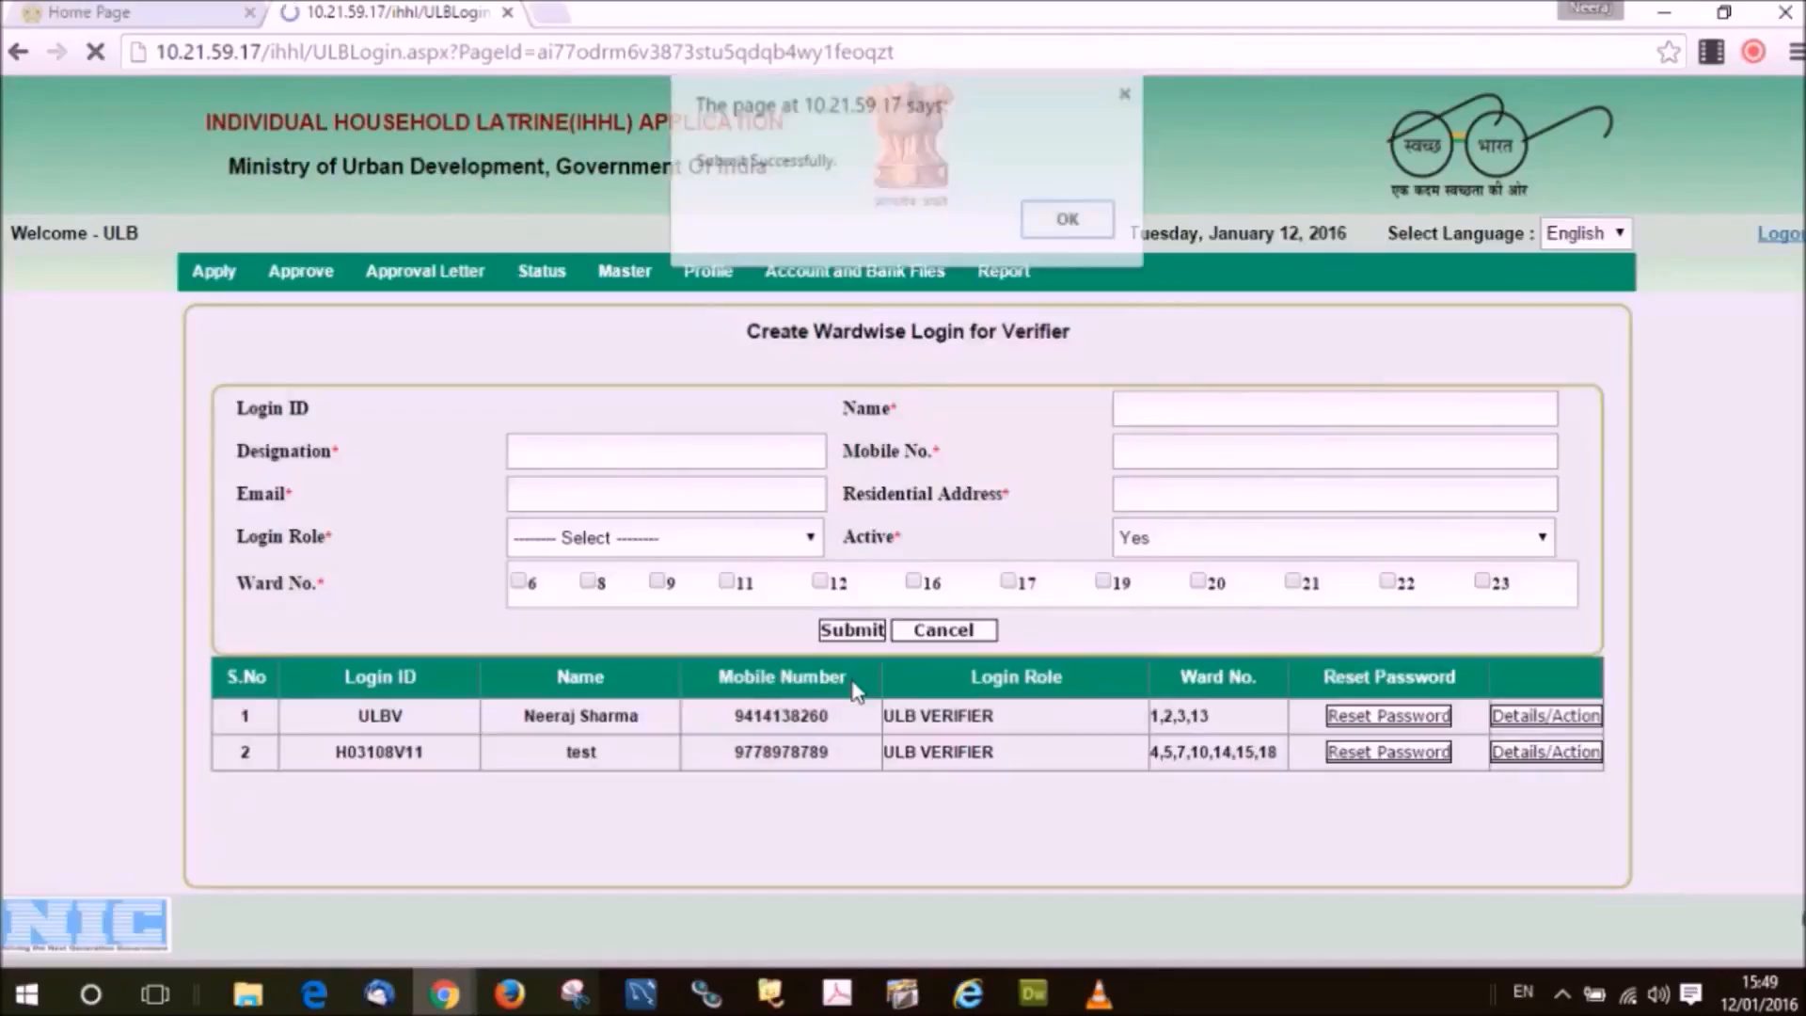
left_click(894, 167)
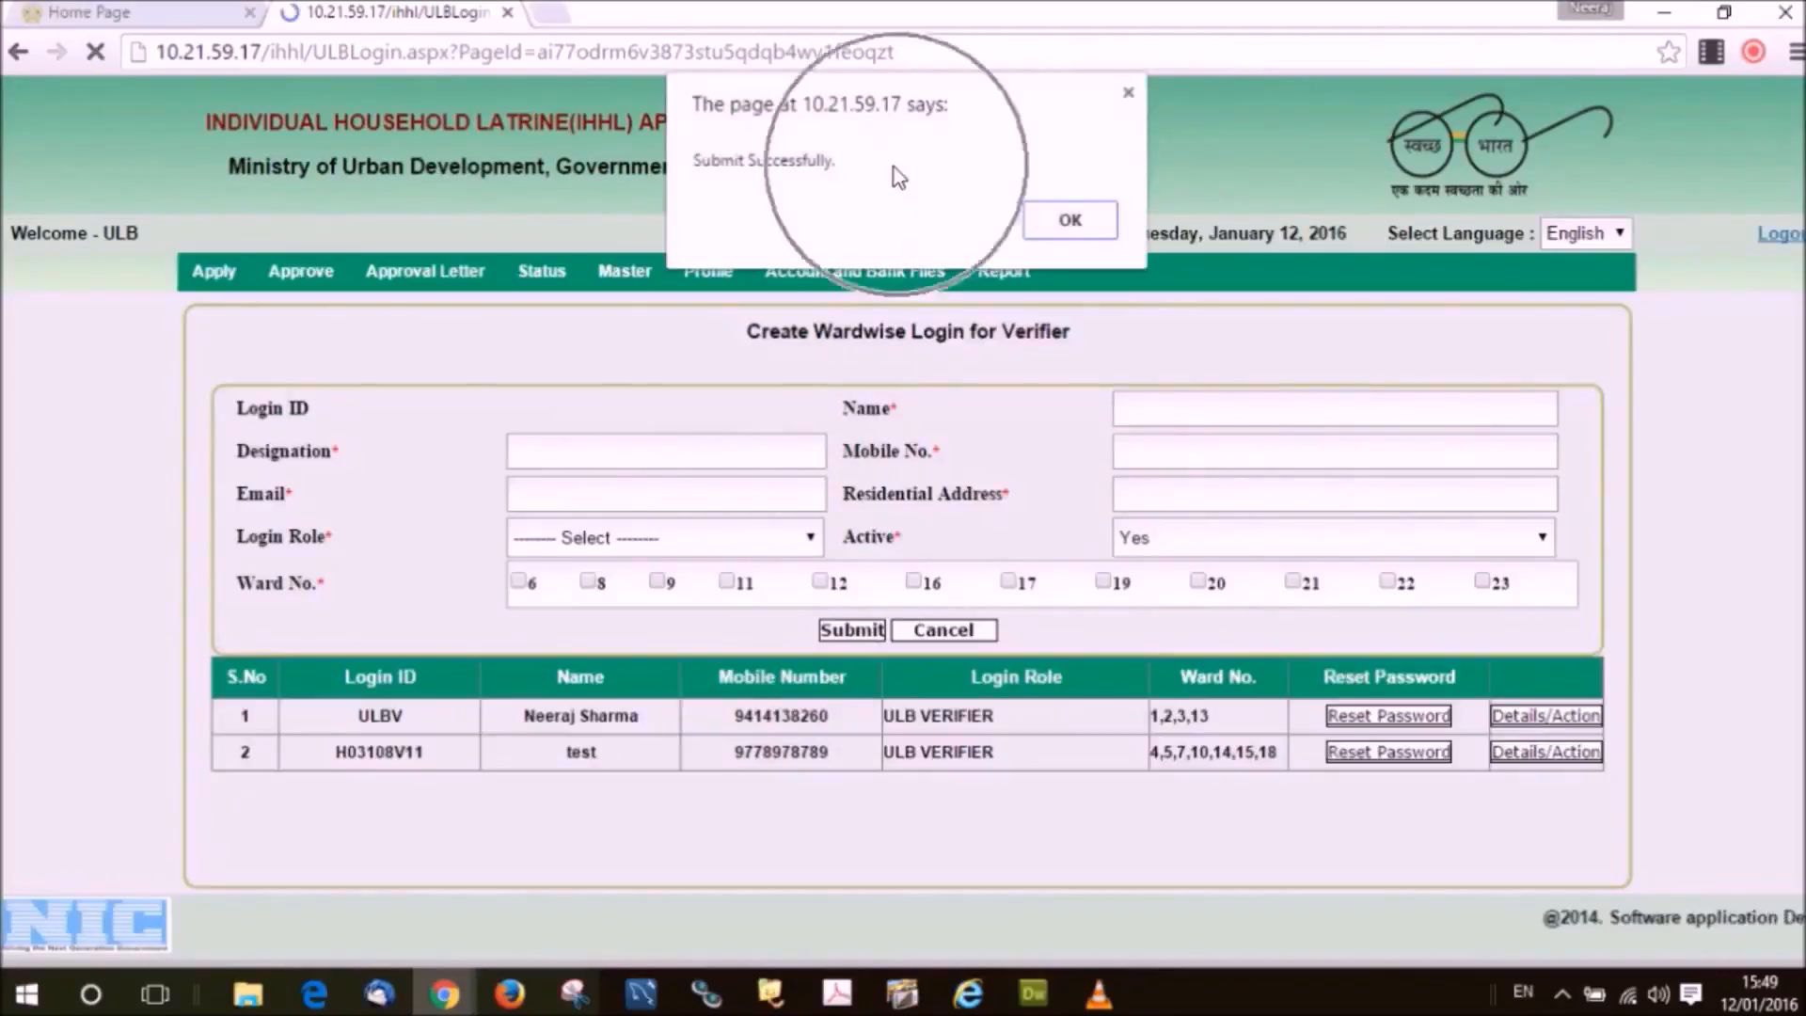
left_click(1070, 229)
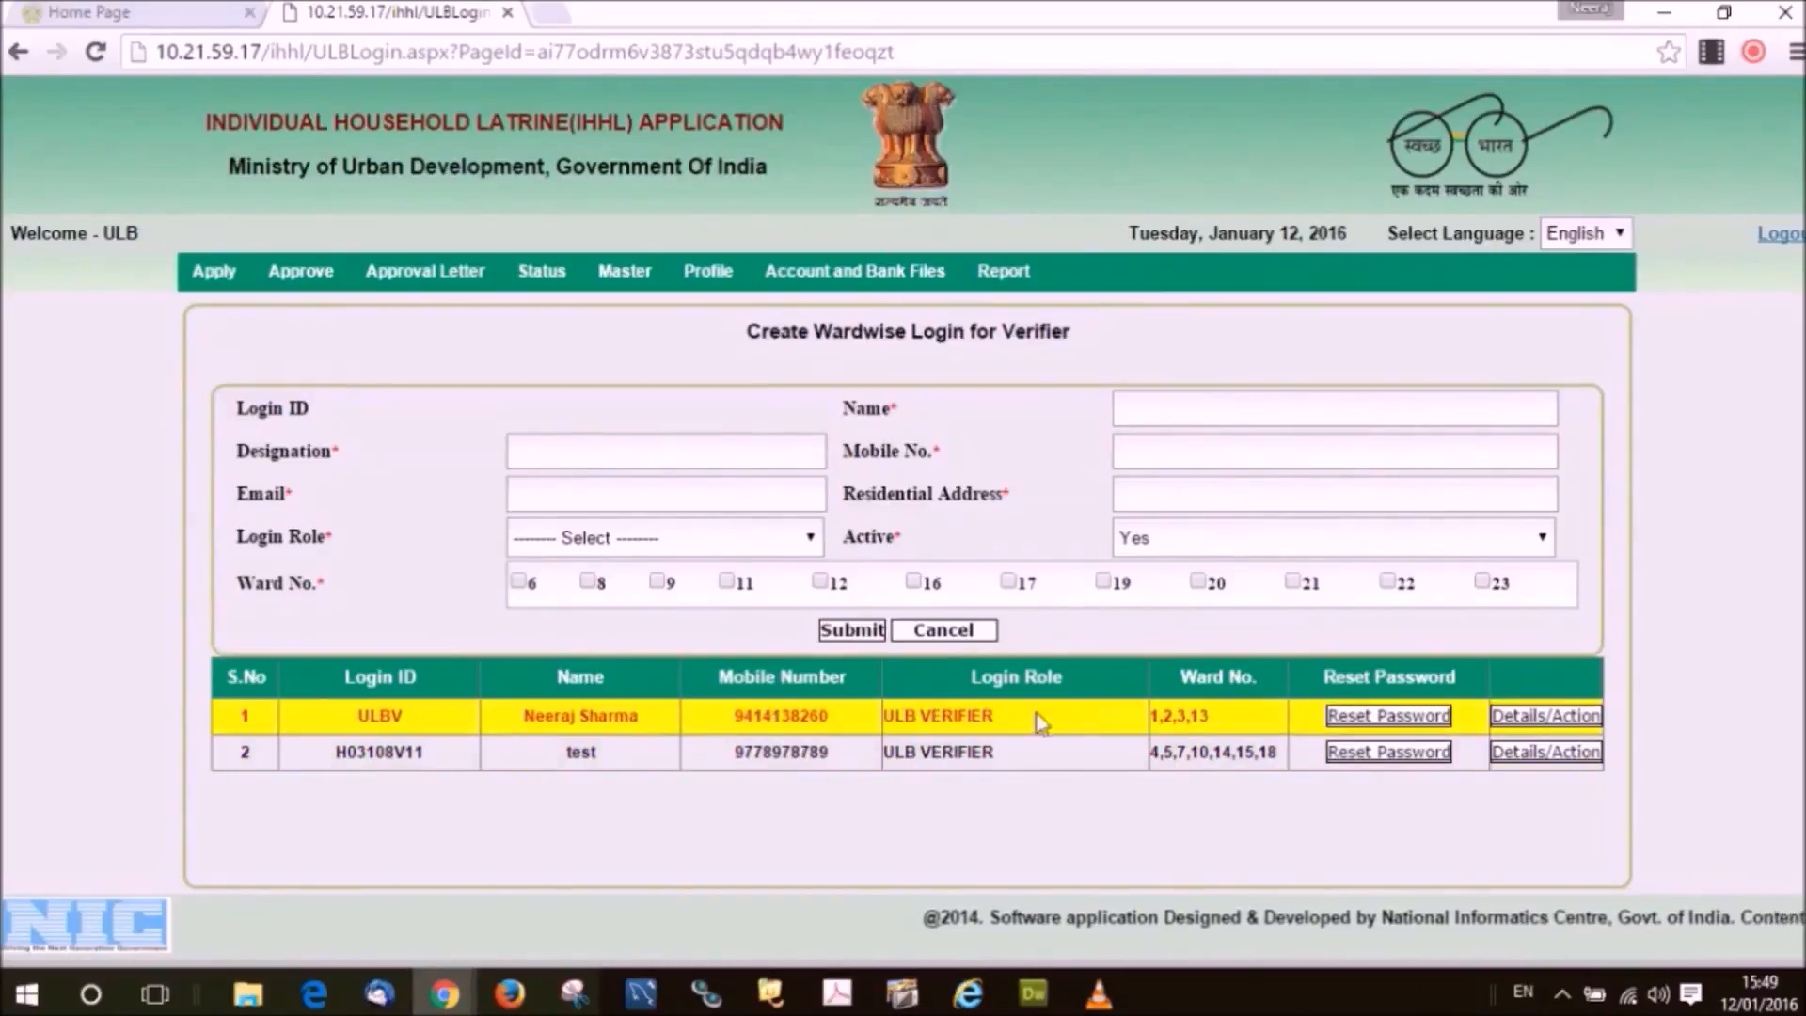
Reset the first verifier's password and acknowledge the message that it was sent.
left_click(1428, 723)
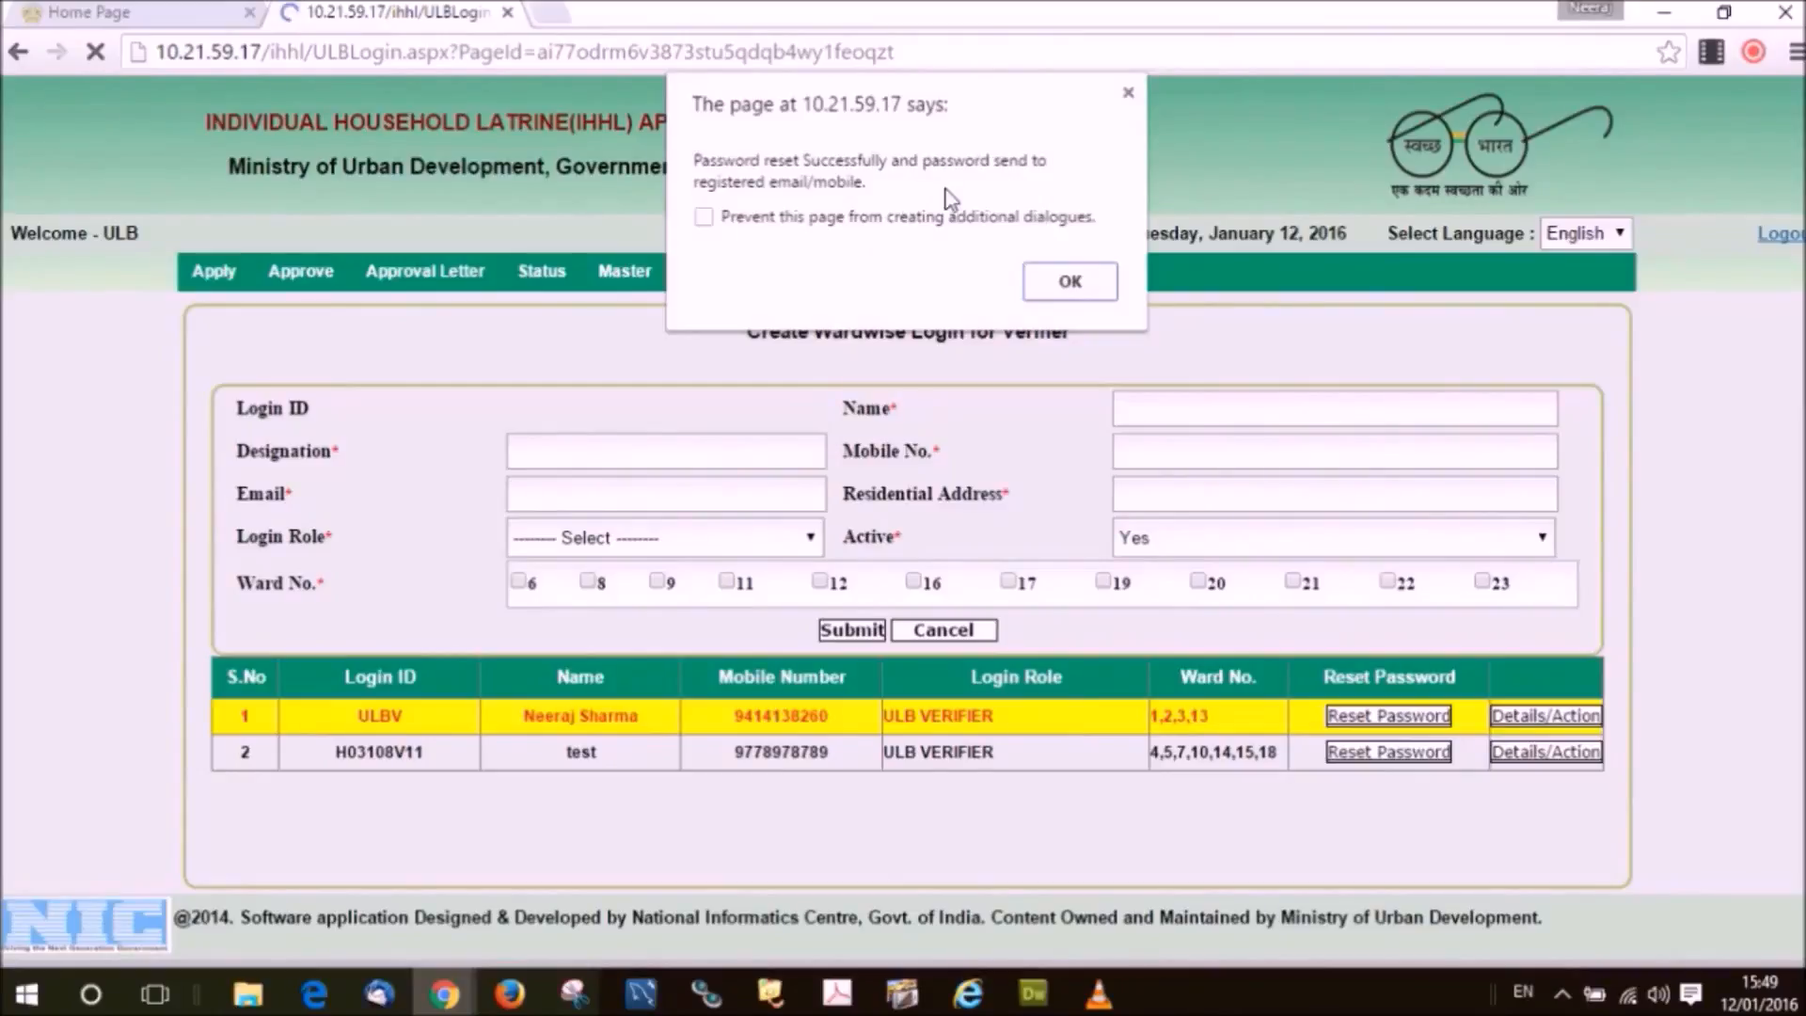
key("Return")
mouse_move(301, 273)
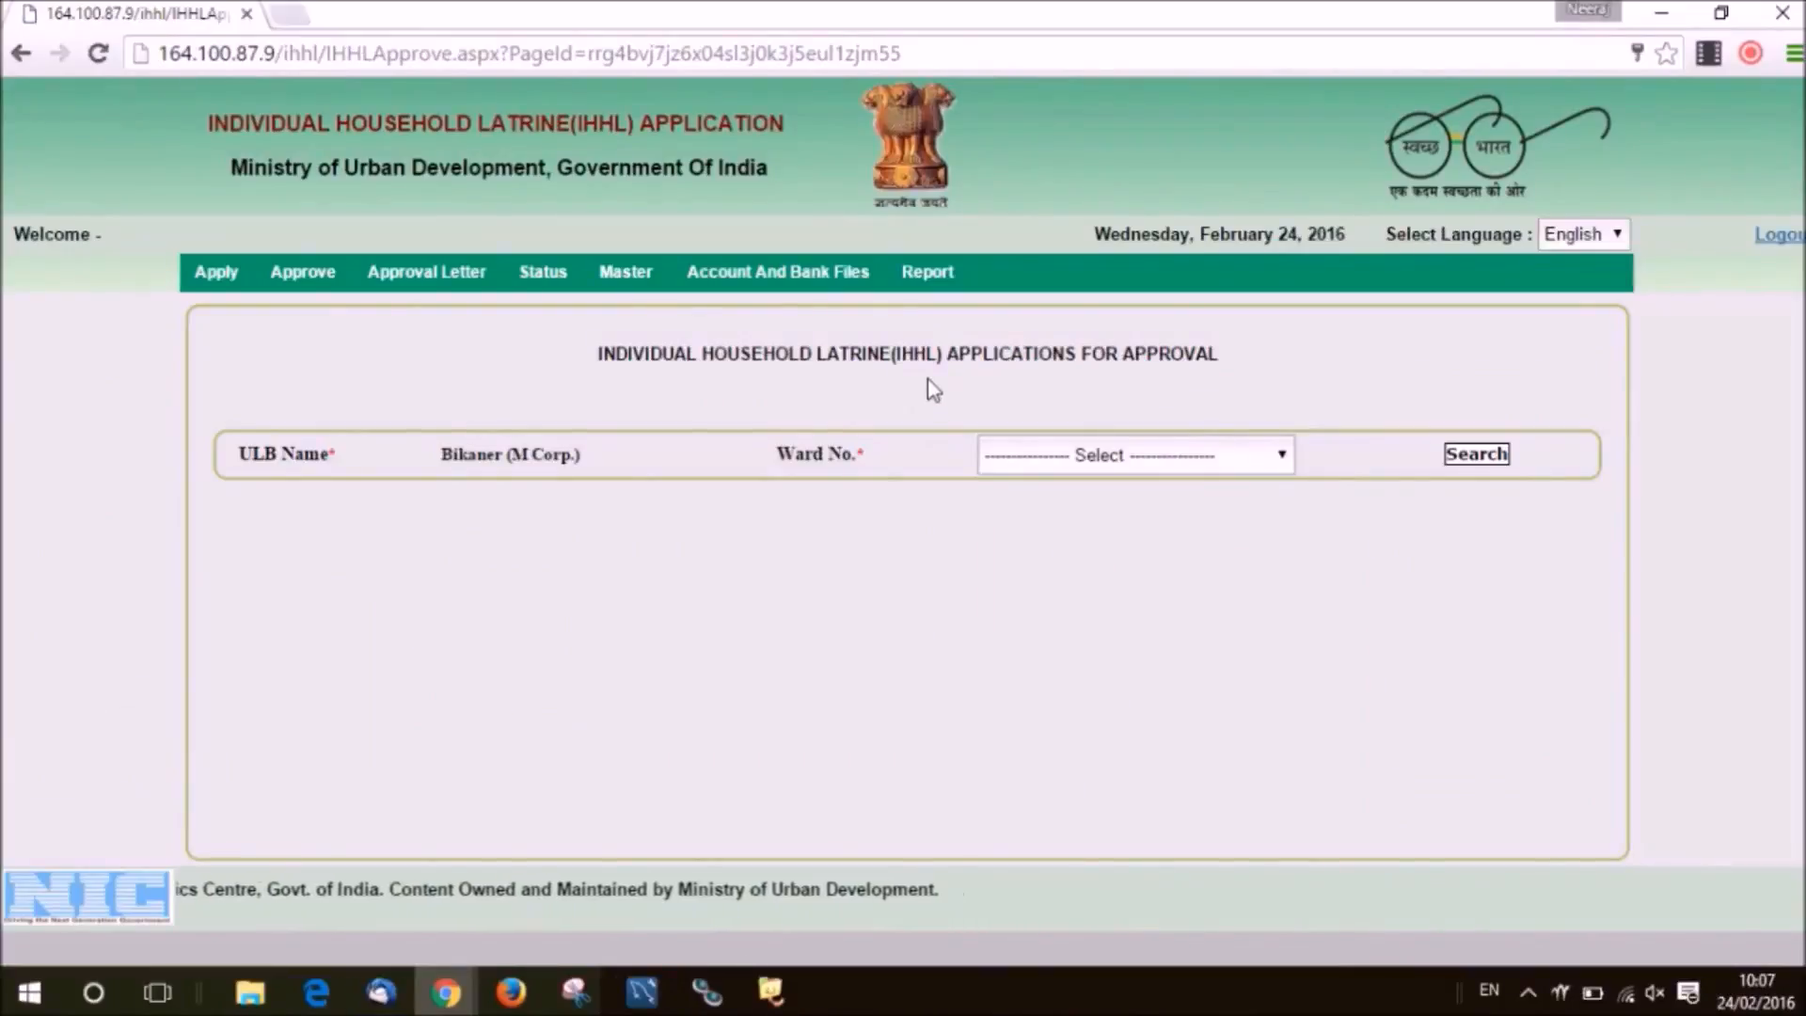
Select ward 26 in Ward No. and search for the pending IHHL applications.
left_click(929, 381)
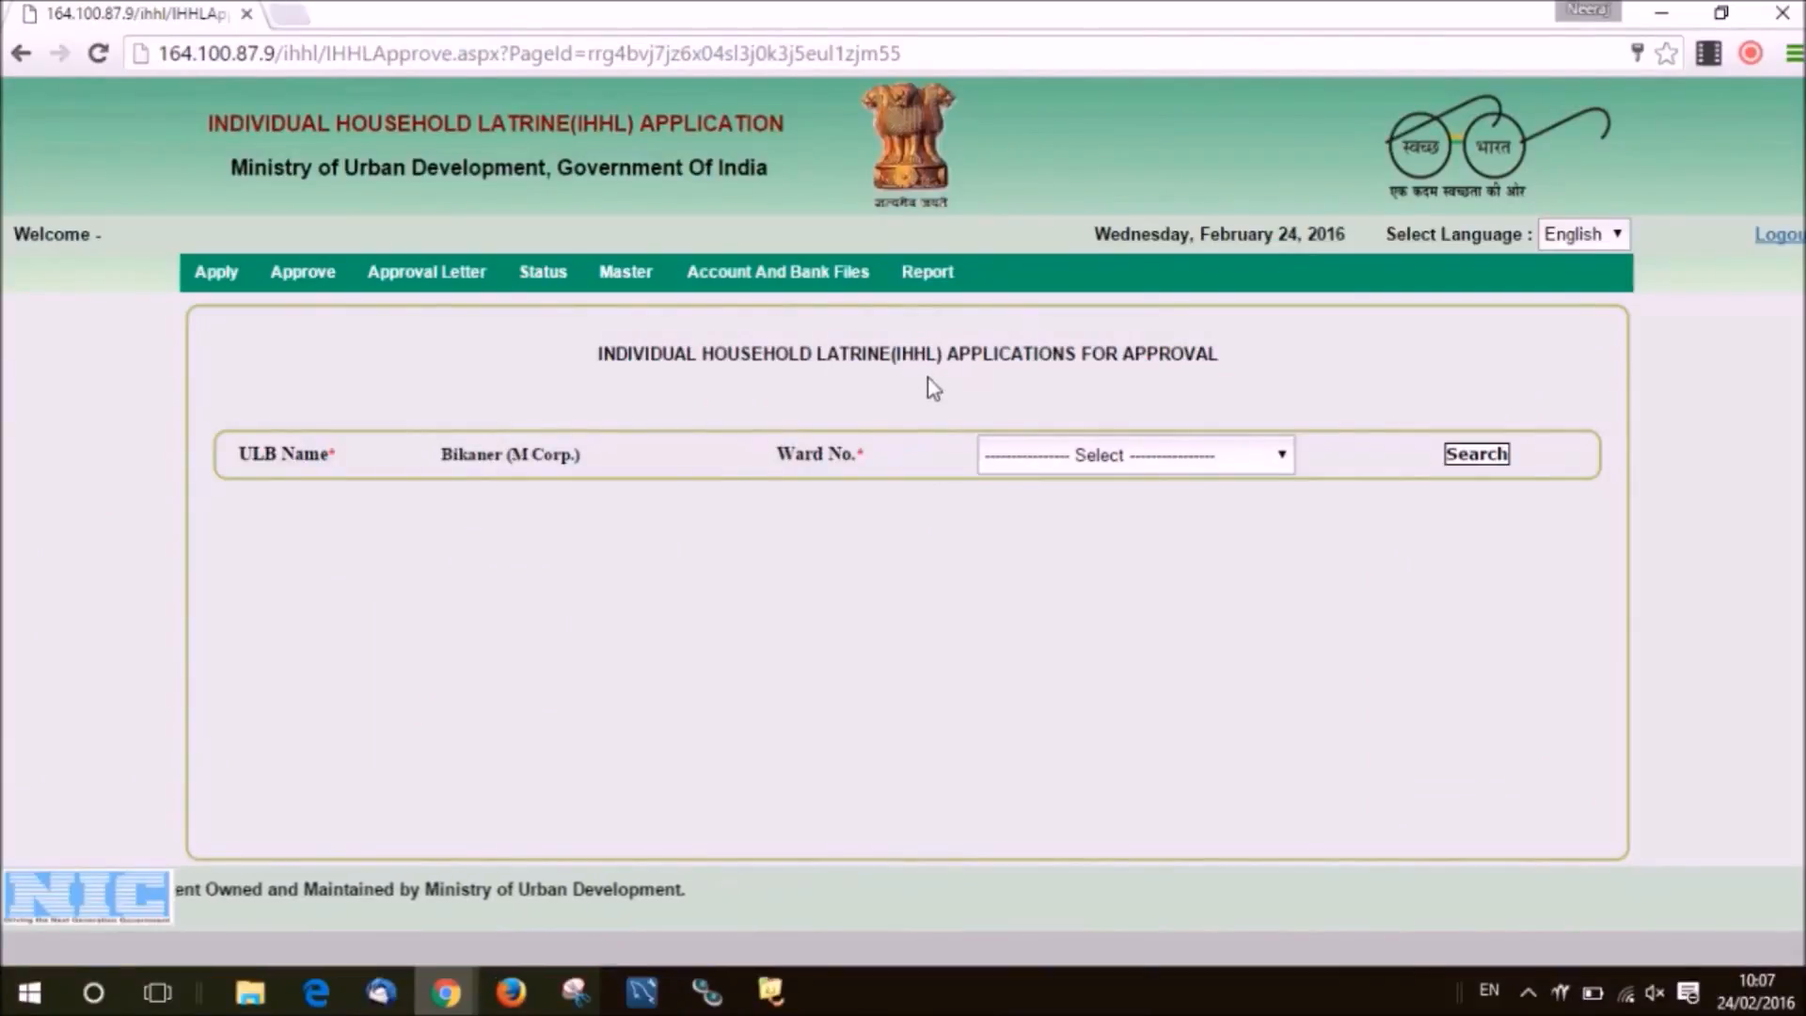
left_click(1150, 473)
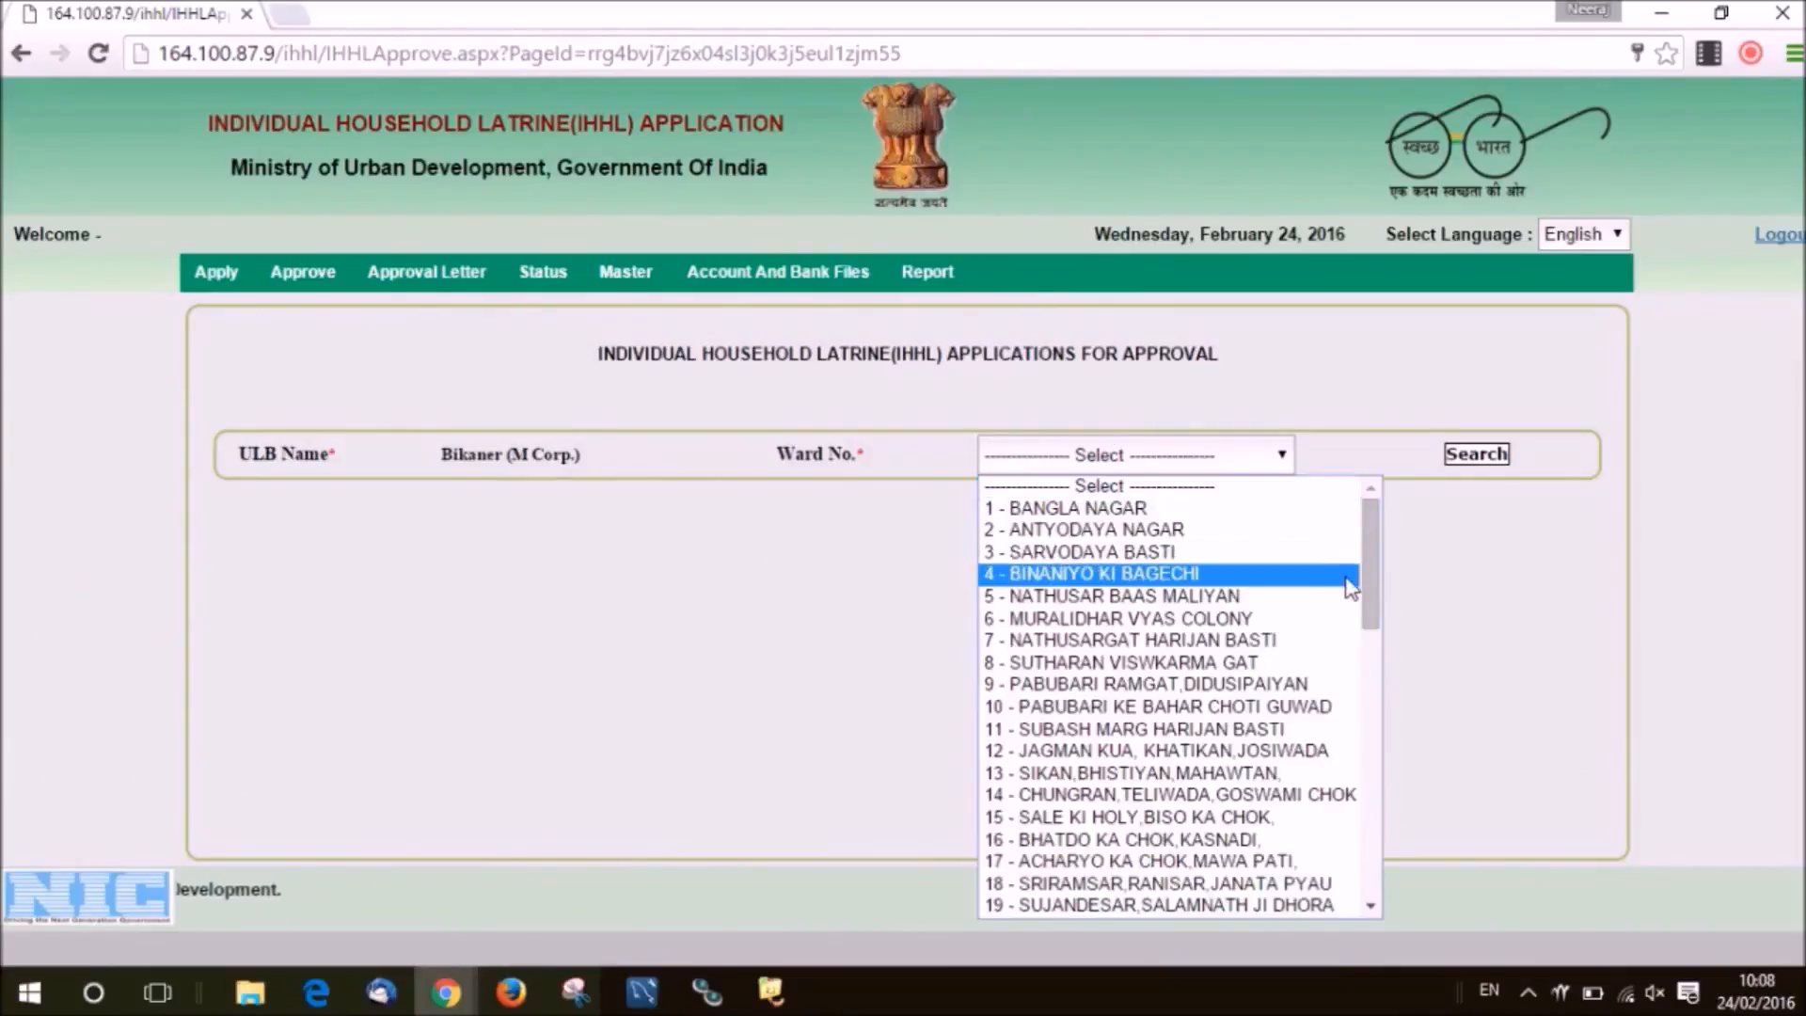
left_click_drag(1368, 557, 1369, 687)
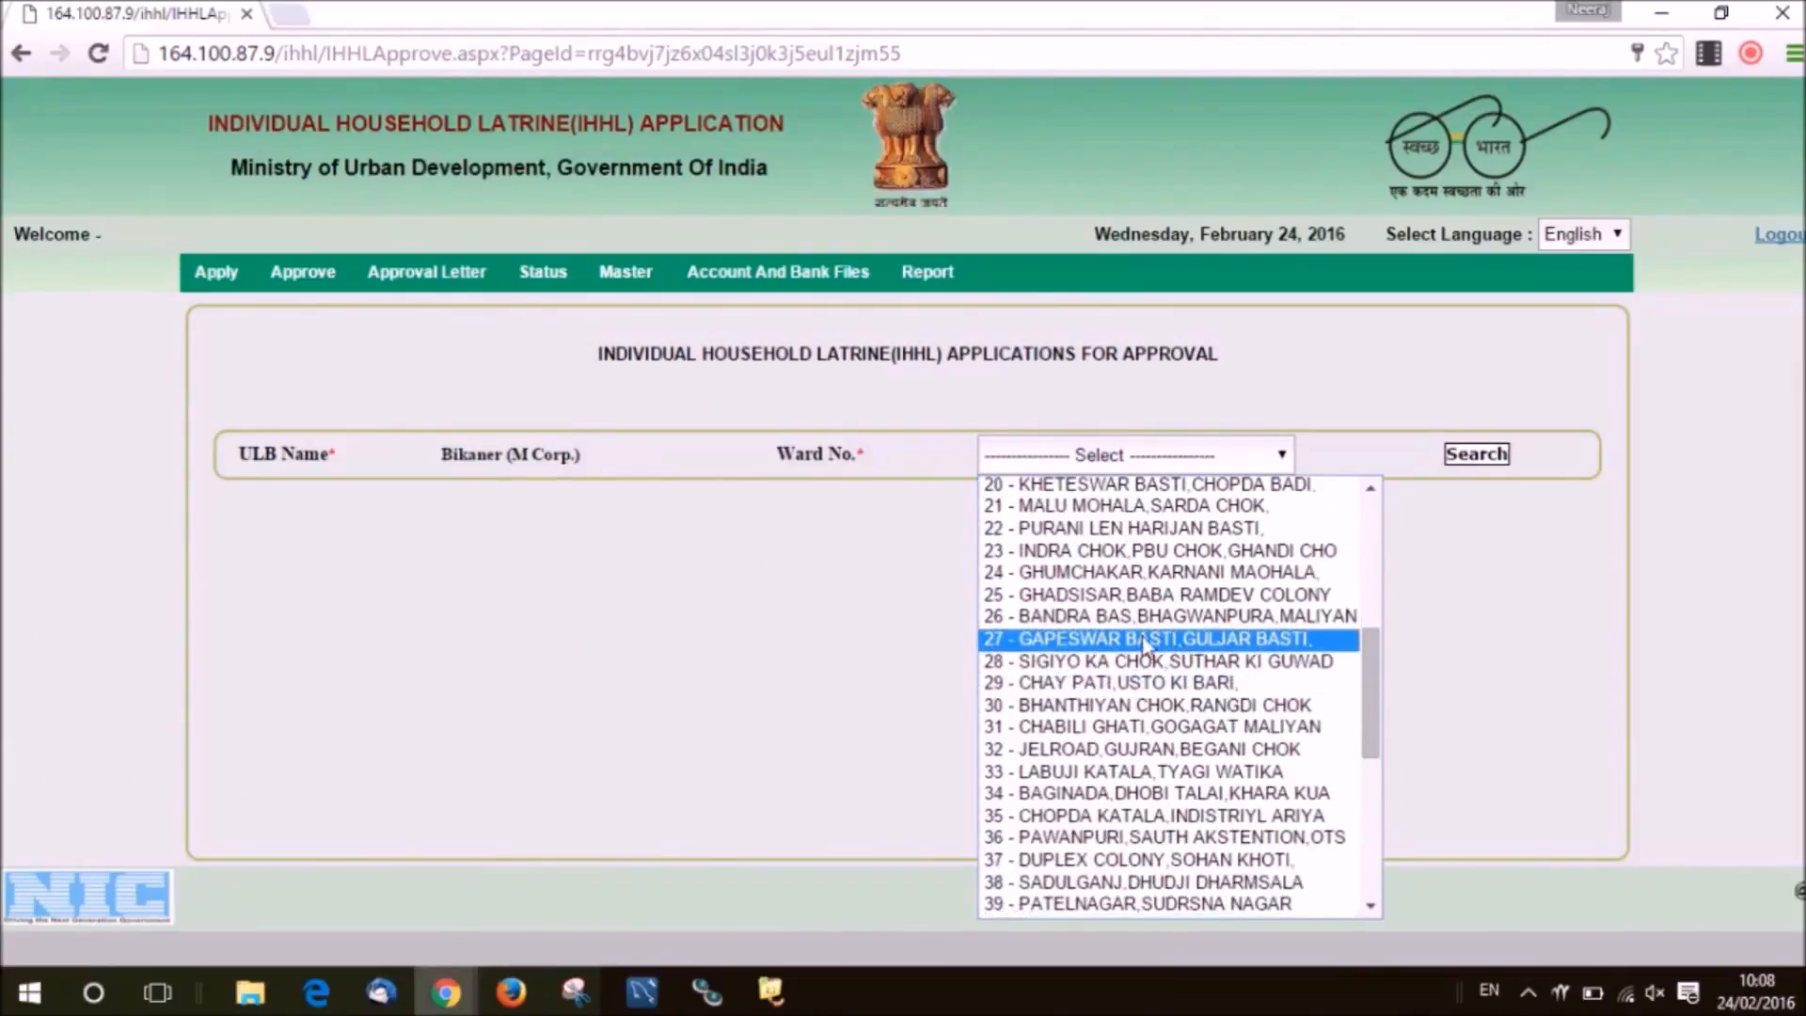
left_click(1122, 617)
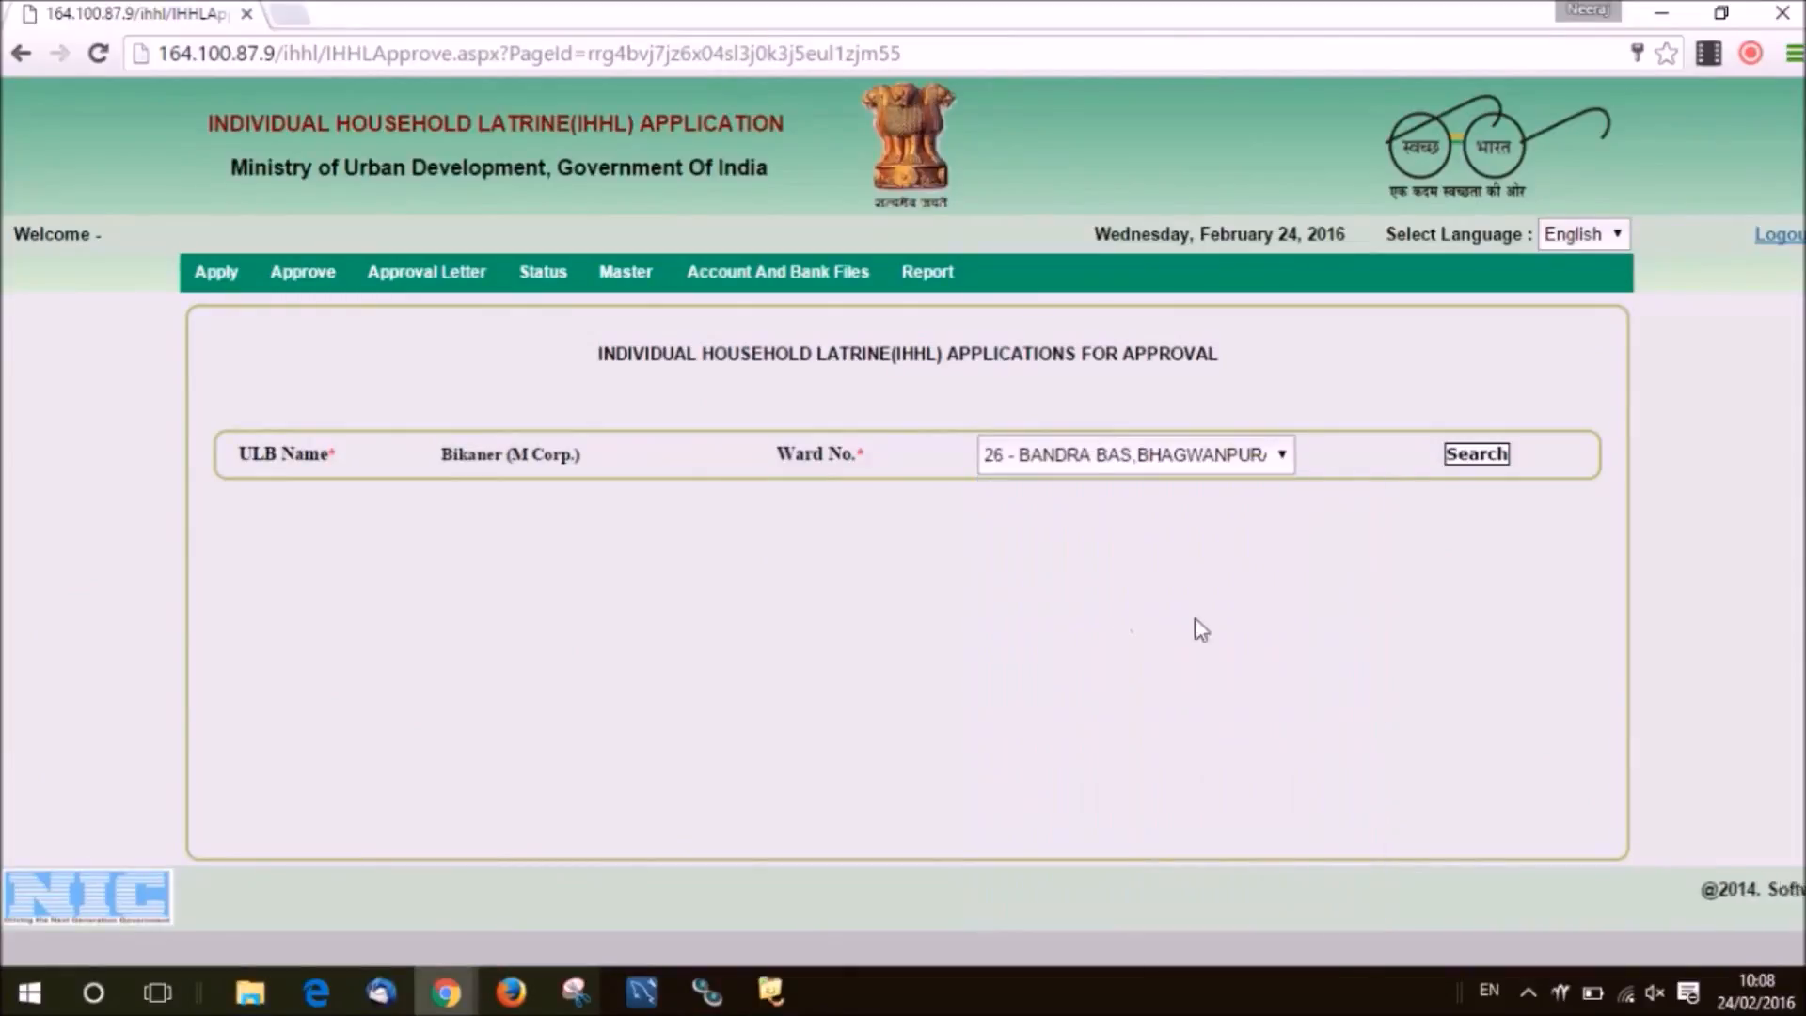
left_click(1459, 459)
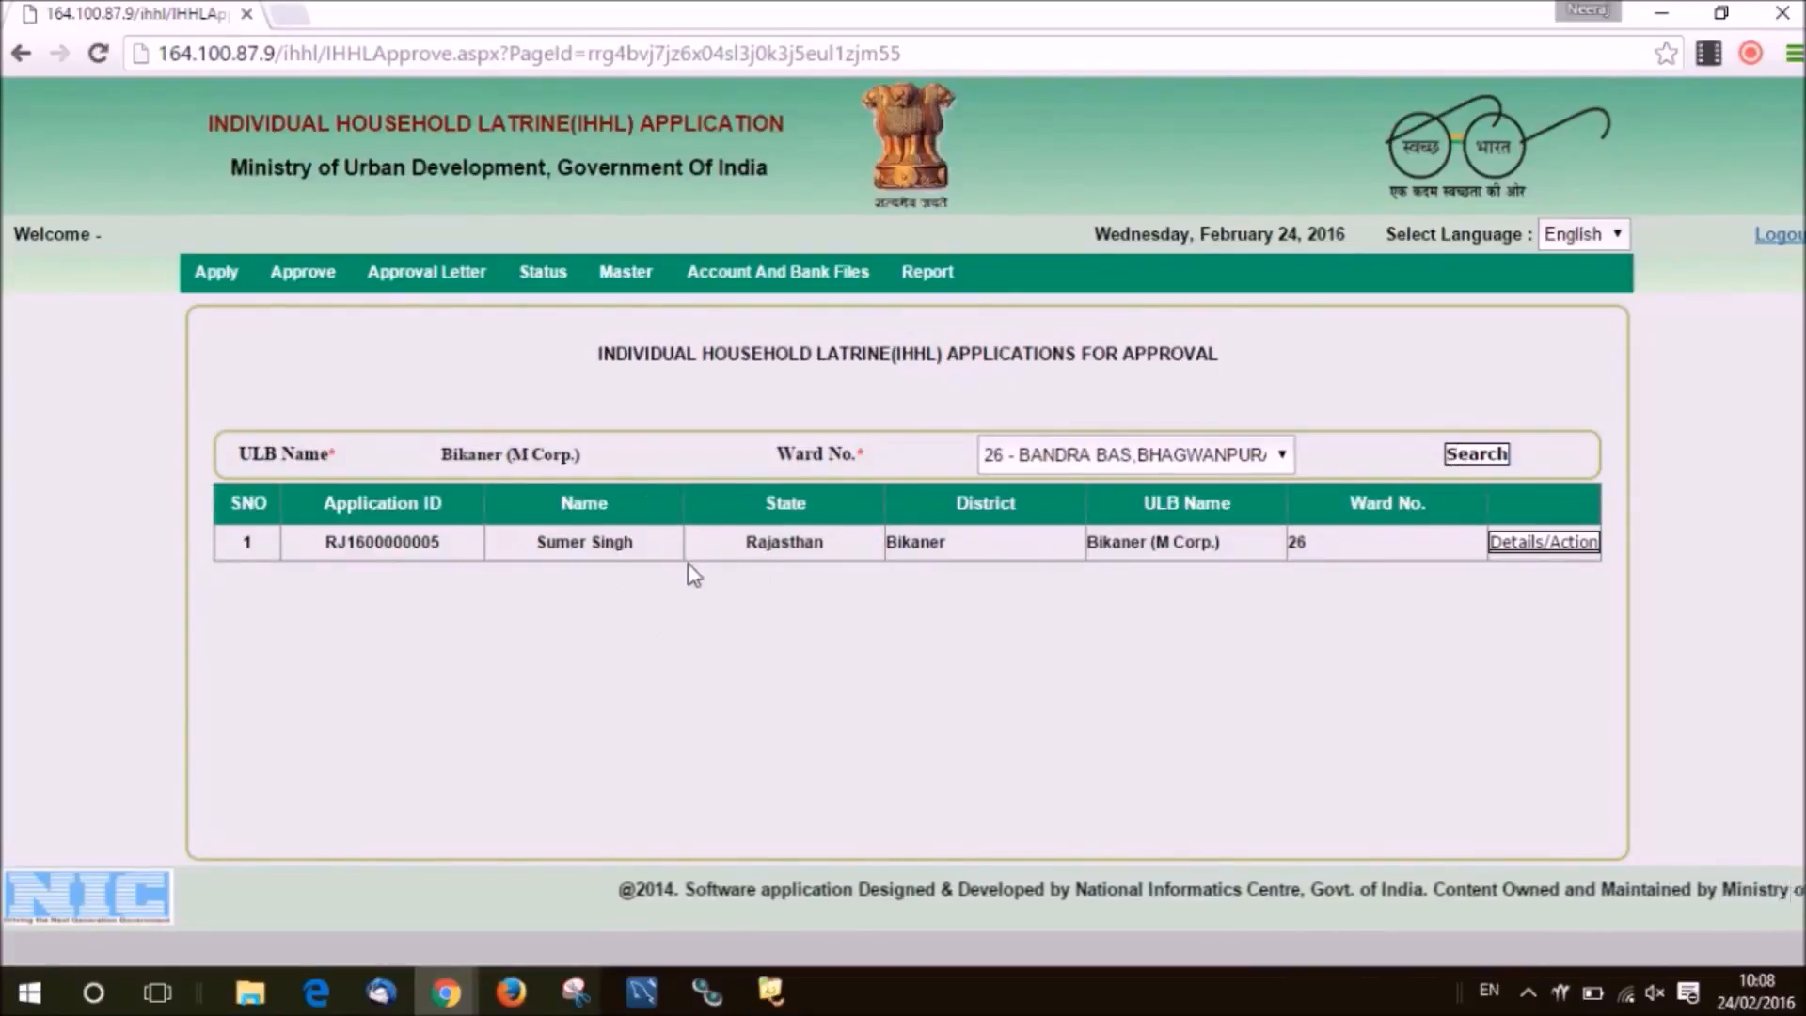
Approve the ward 26 application with approval ID 'abc123', first instalment Rs. 2000 and remark 'First instalment released'.
left_click(1527, 546)
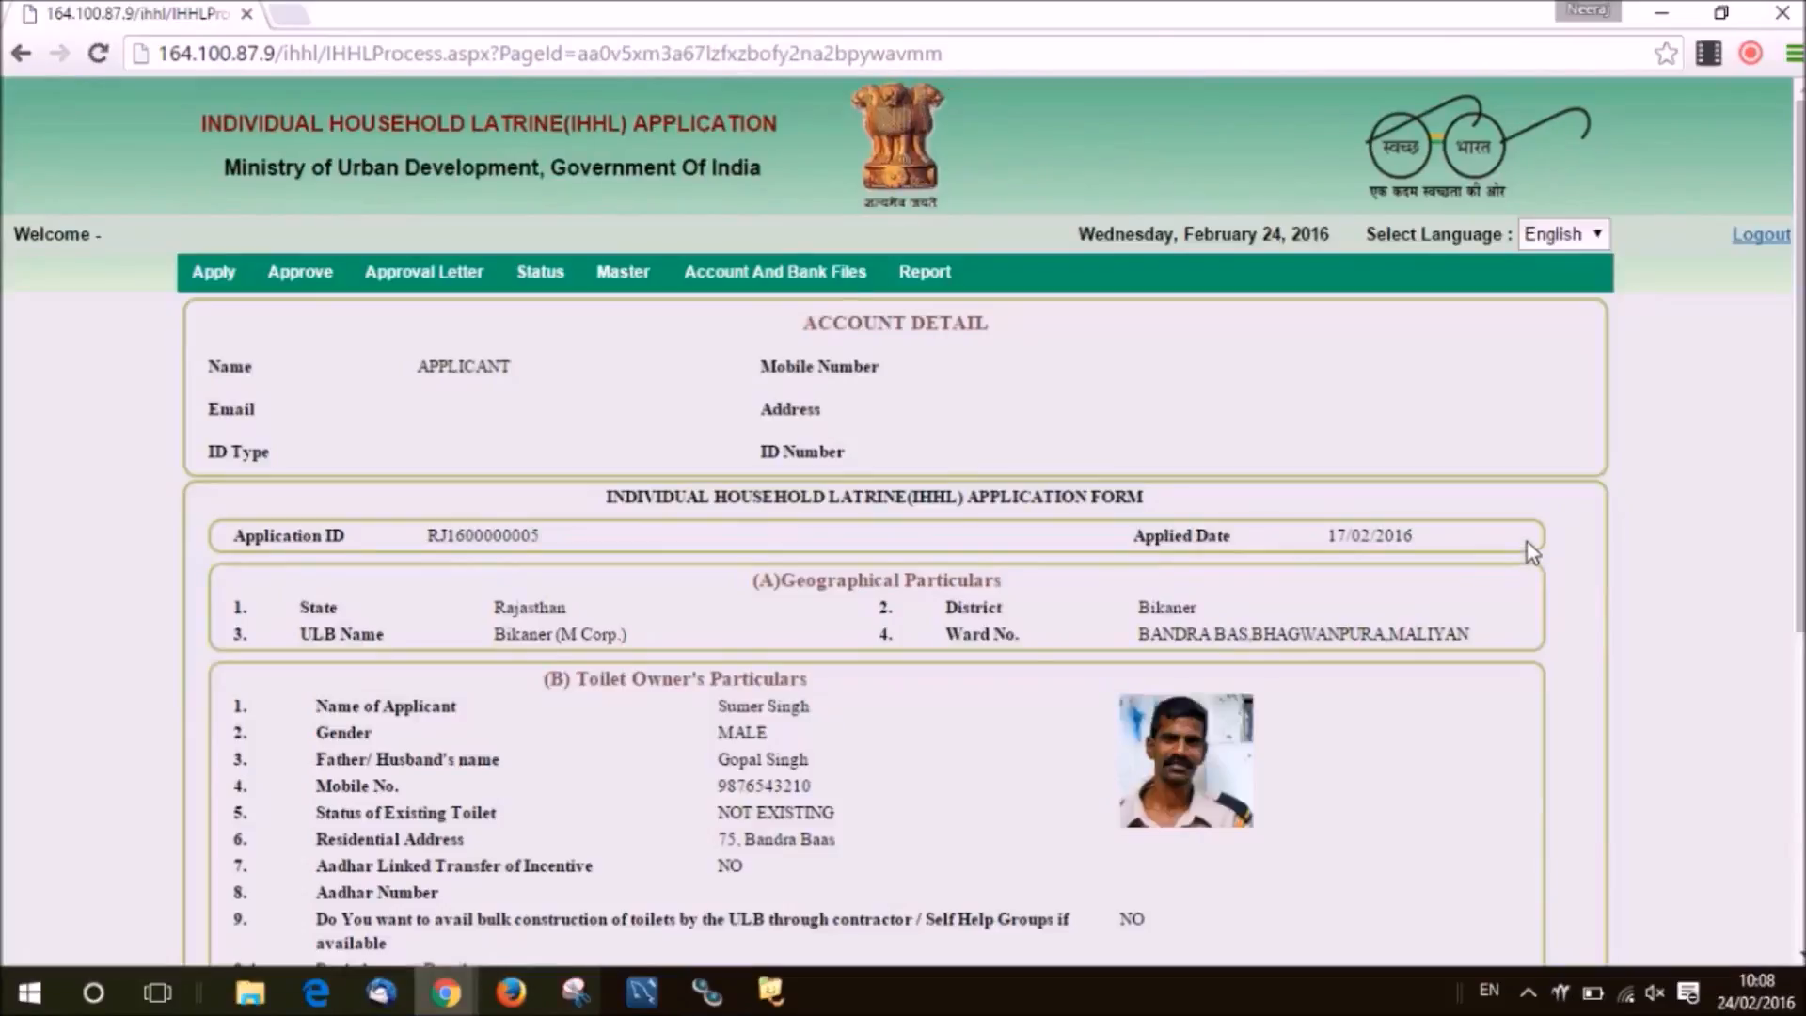
left_click_drag(1795, 411, 1794, 723)
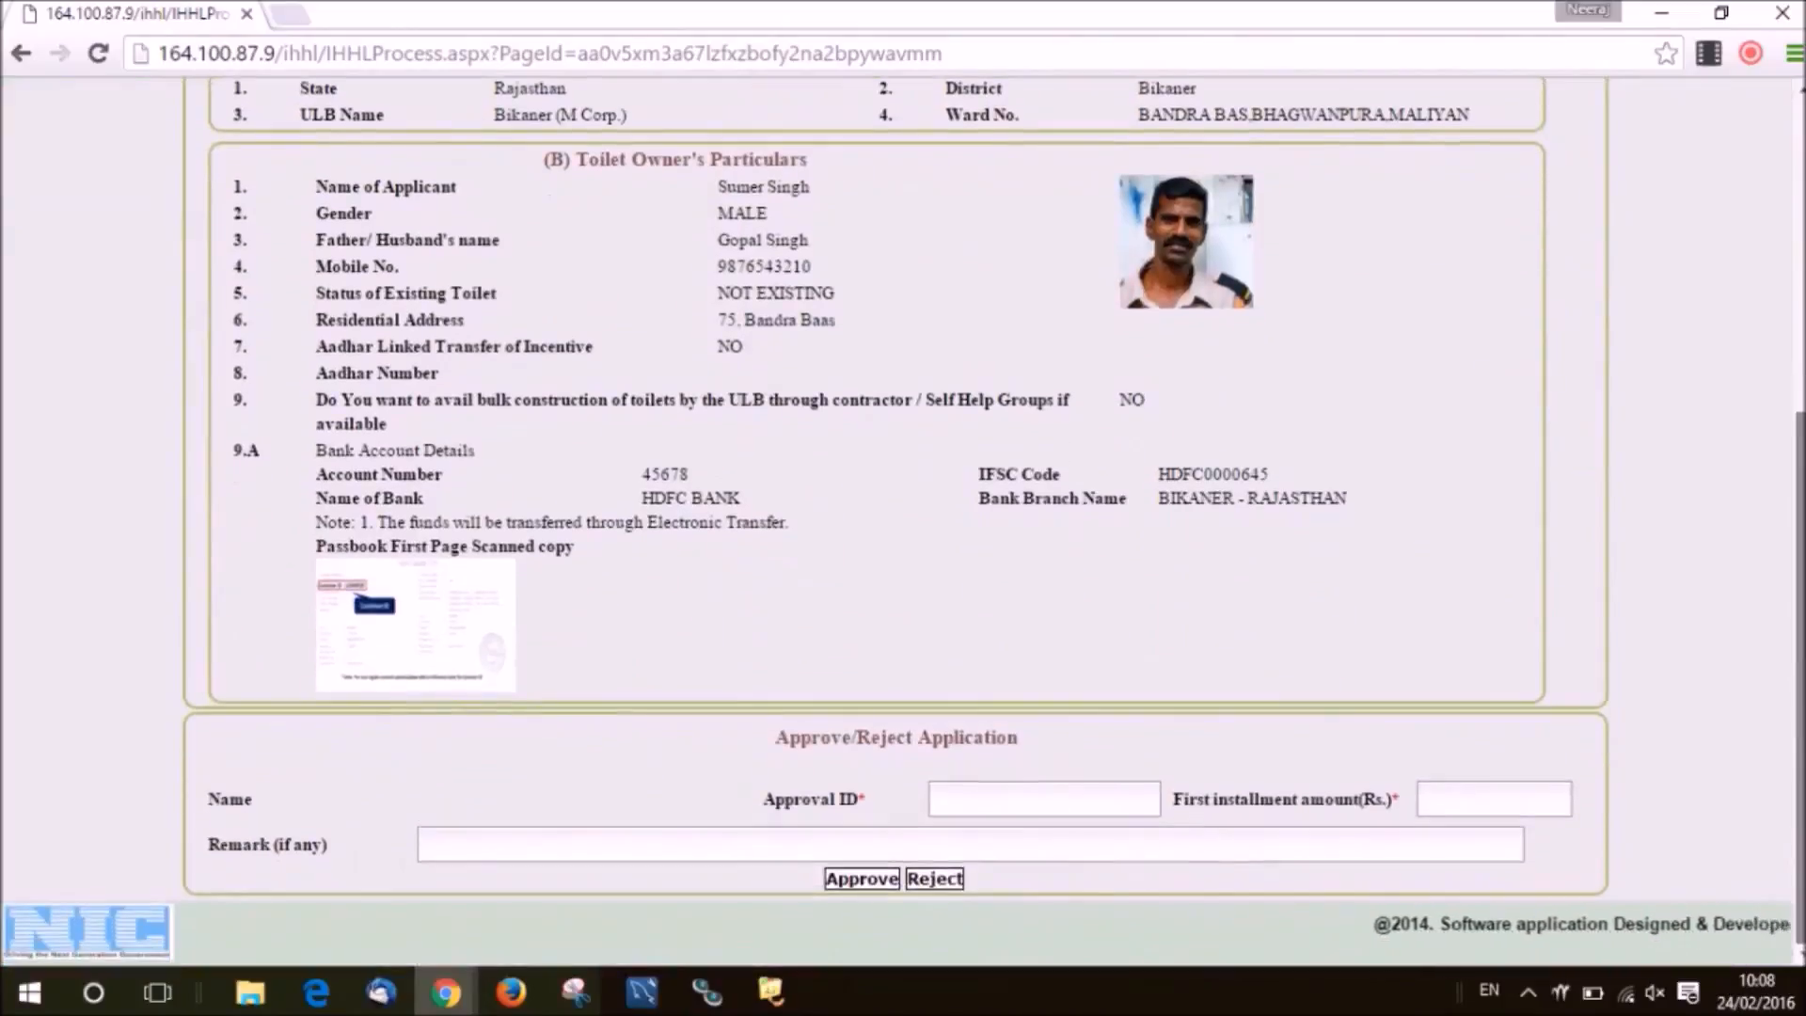
left_click_drag(766, 731, 1035, 743)
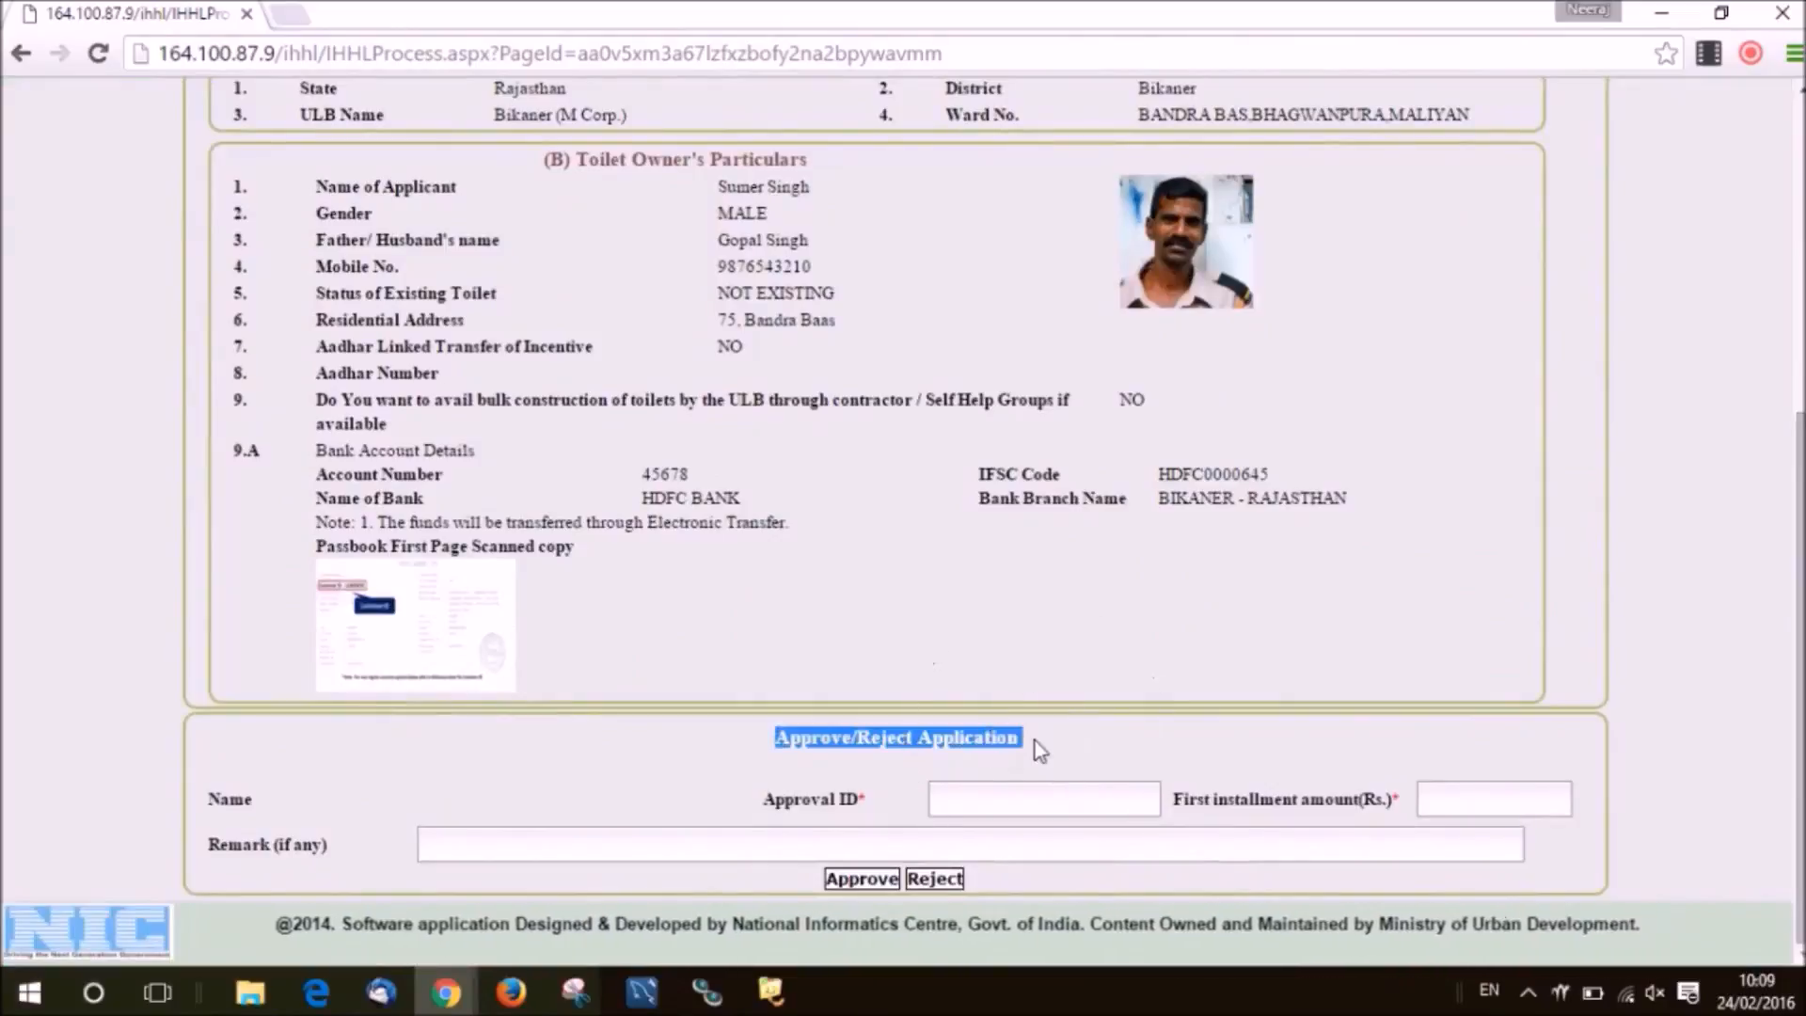
left_click(1016, 791)
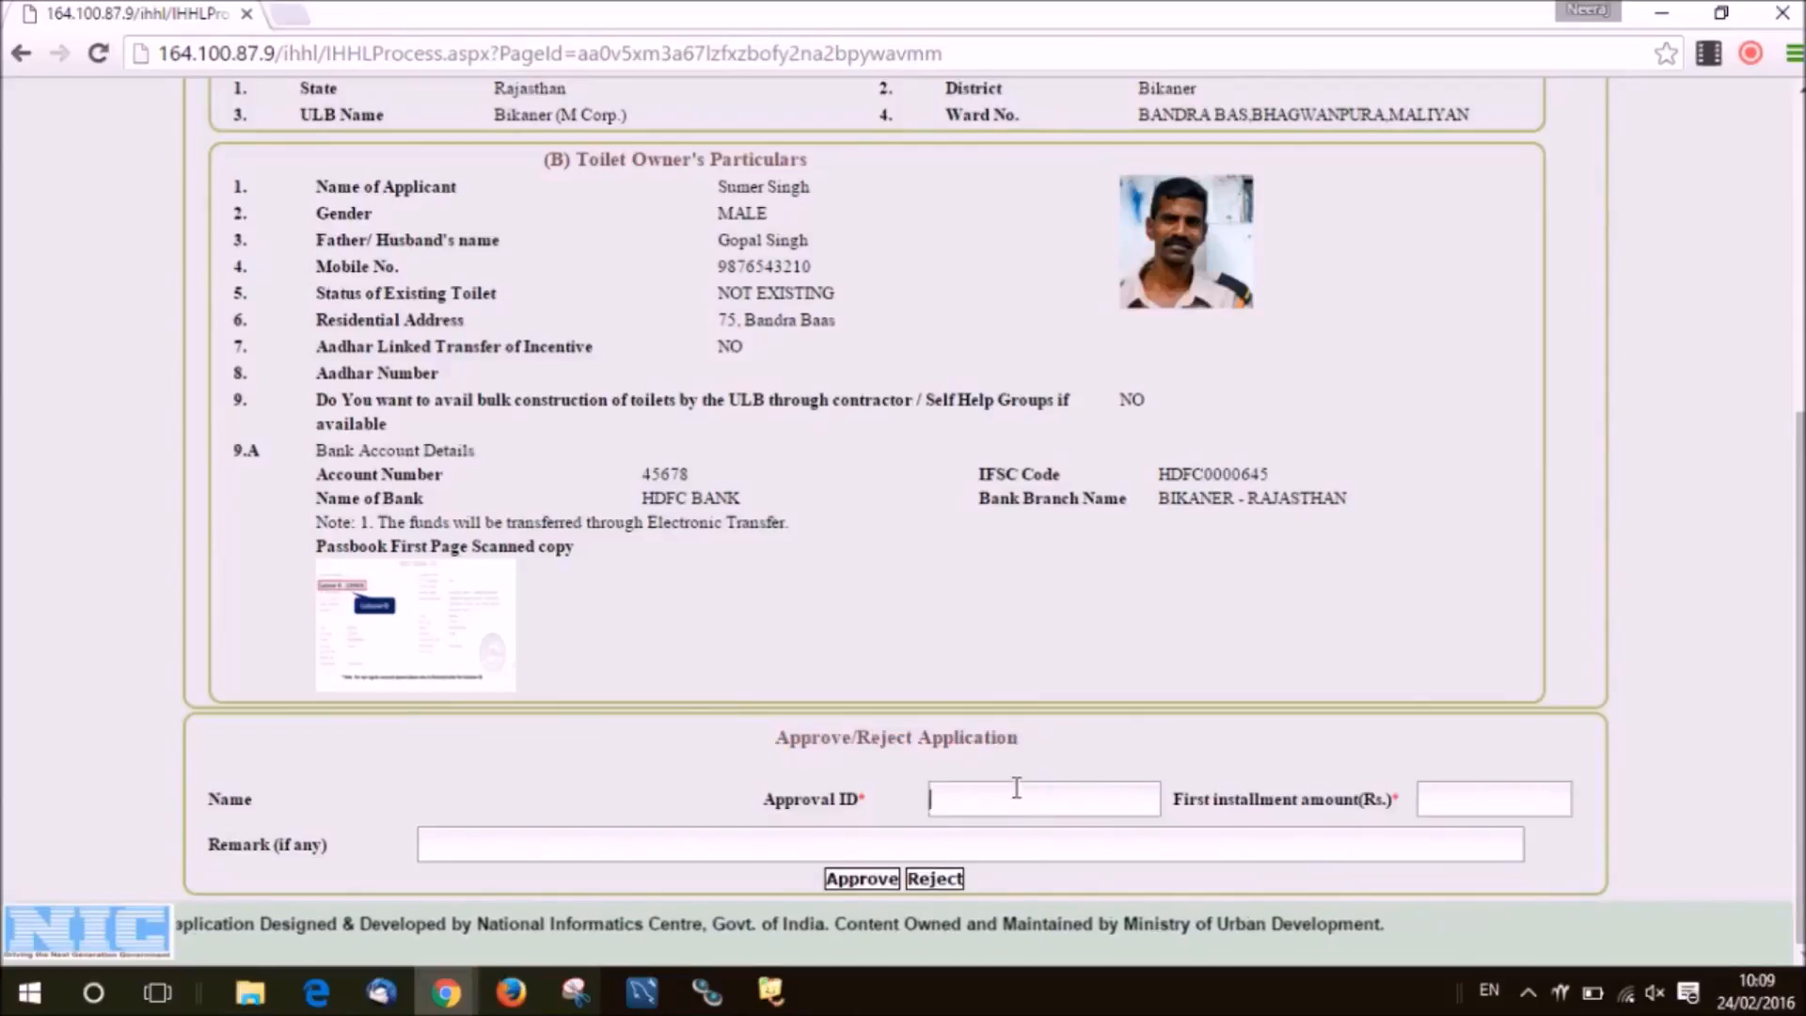
type("abc123")
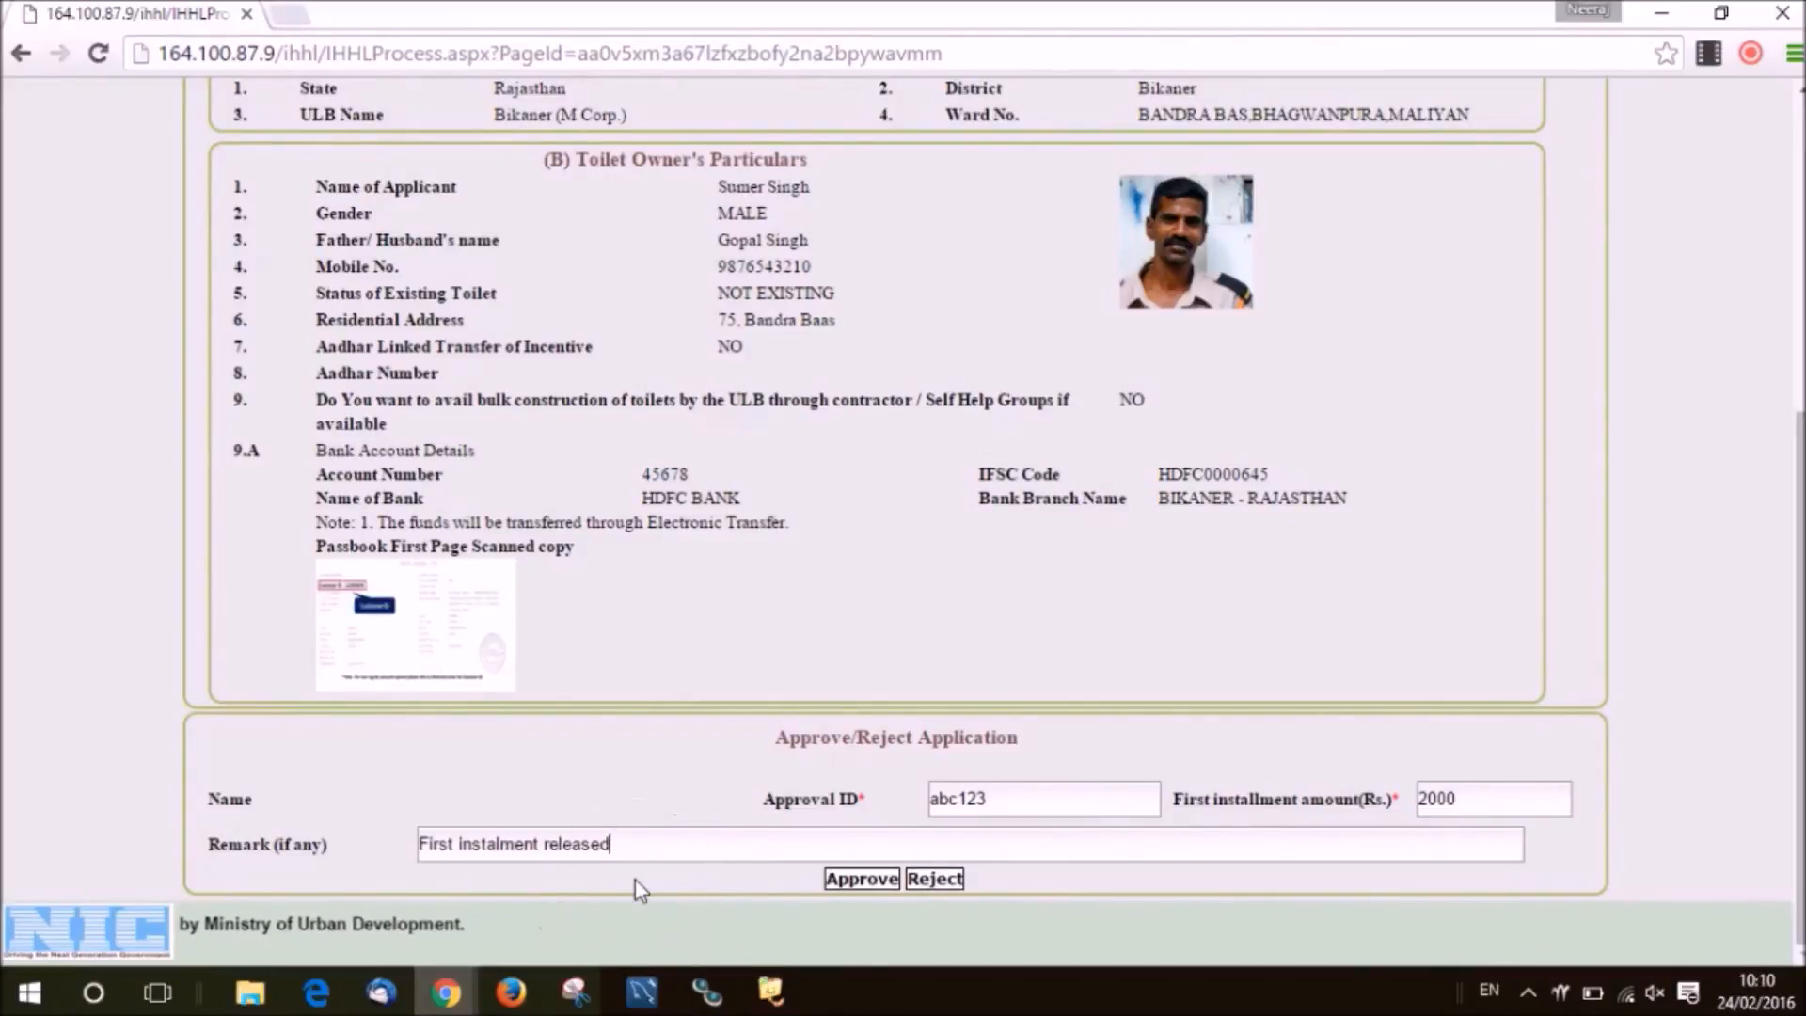
left_click(860, 881)
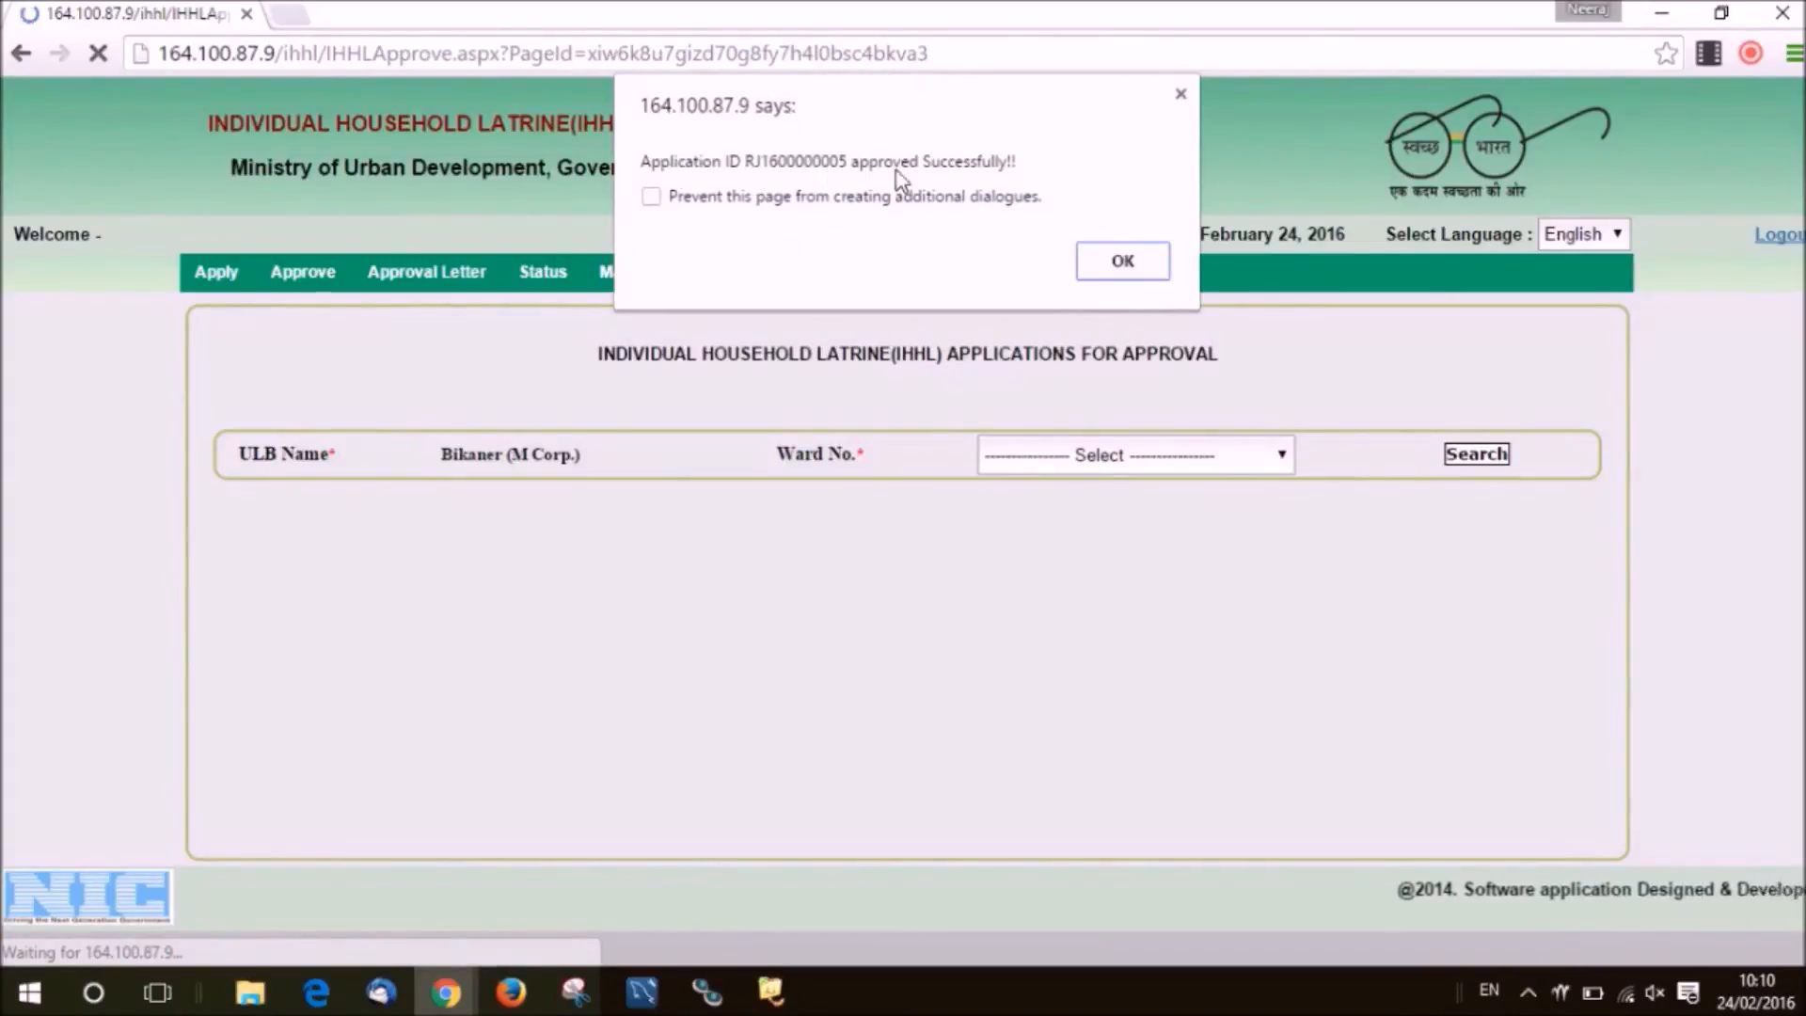
left_click(1119, 262)
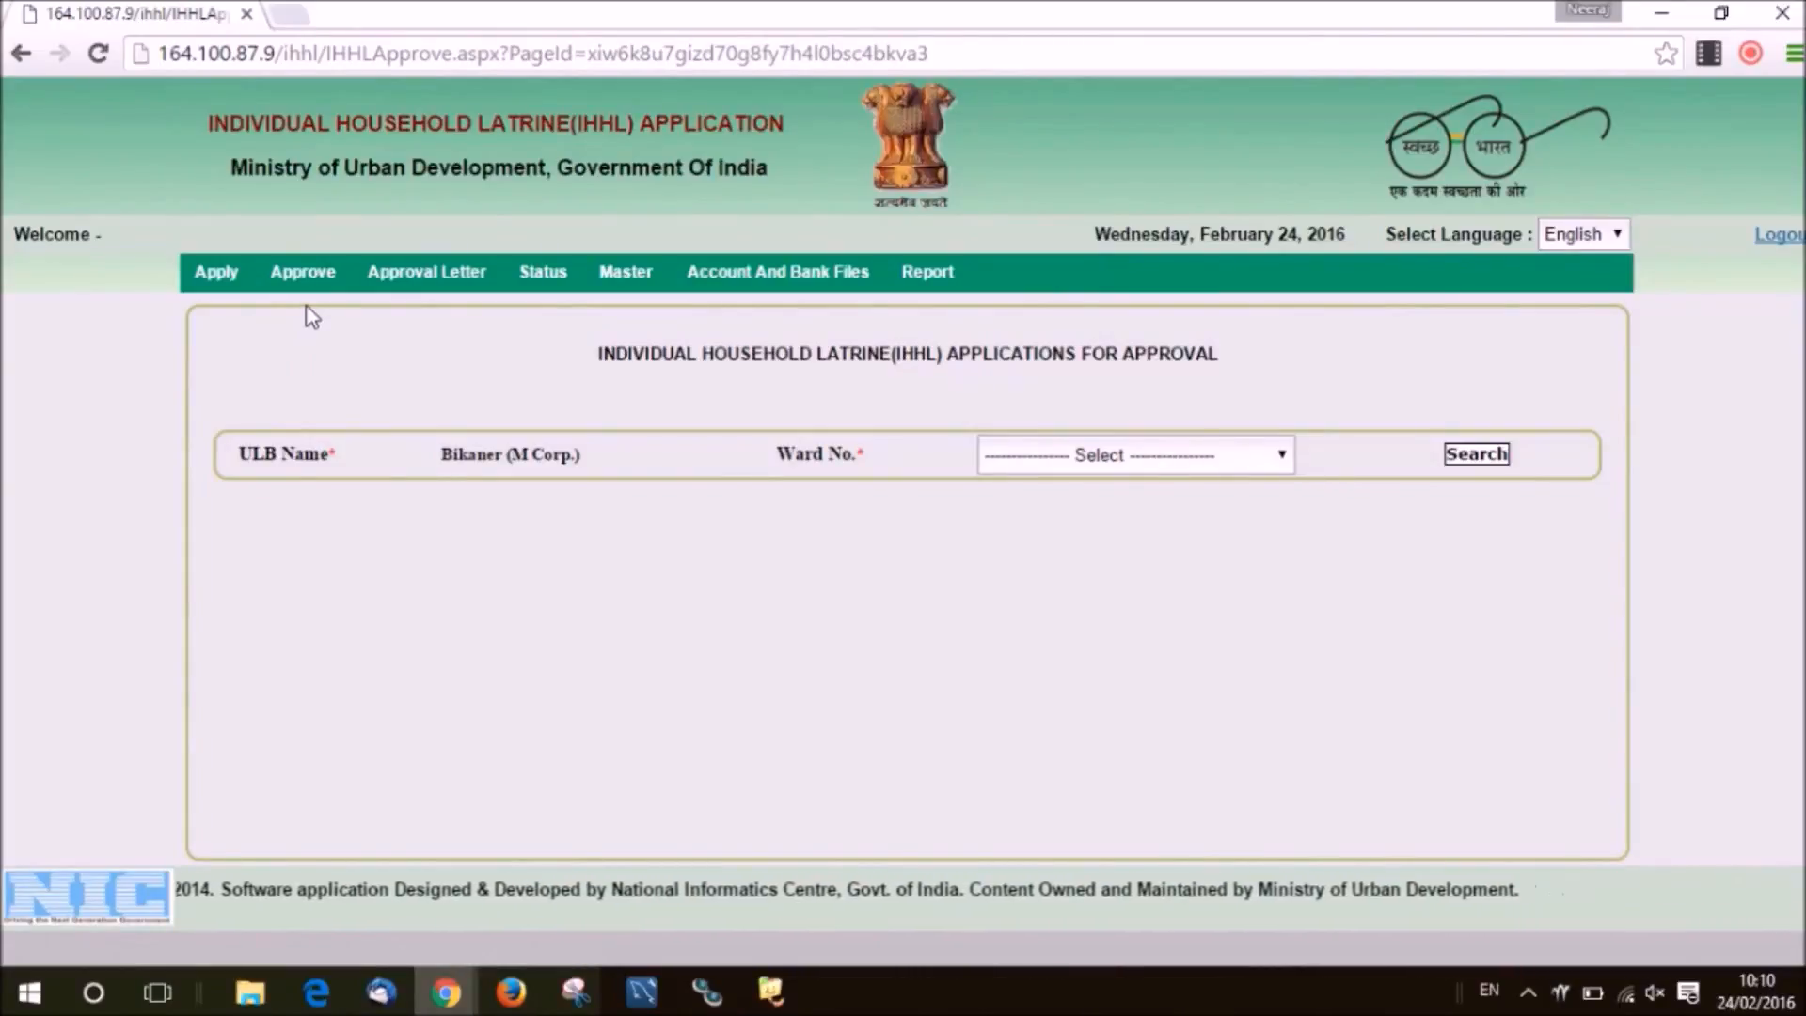
Under Constructed Toilet Photograph approval, search ward 1, BANGLA NAGAR, and open the pending record.
mouse_move(303, 285)
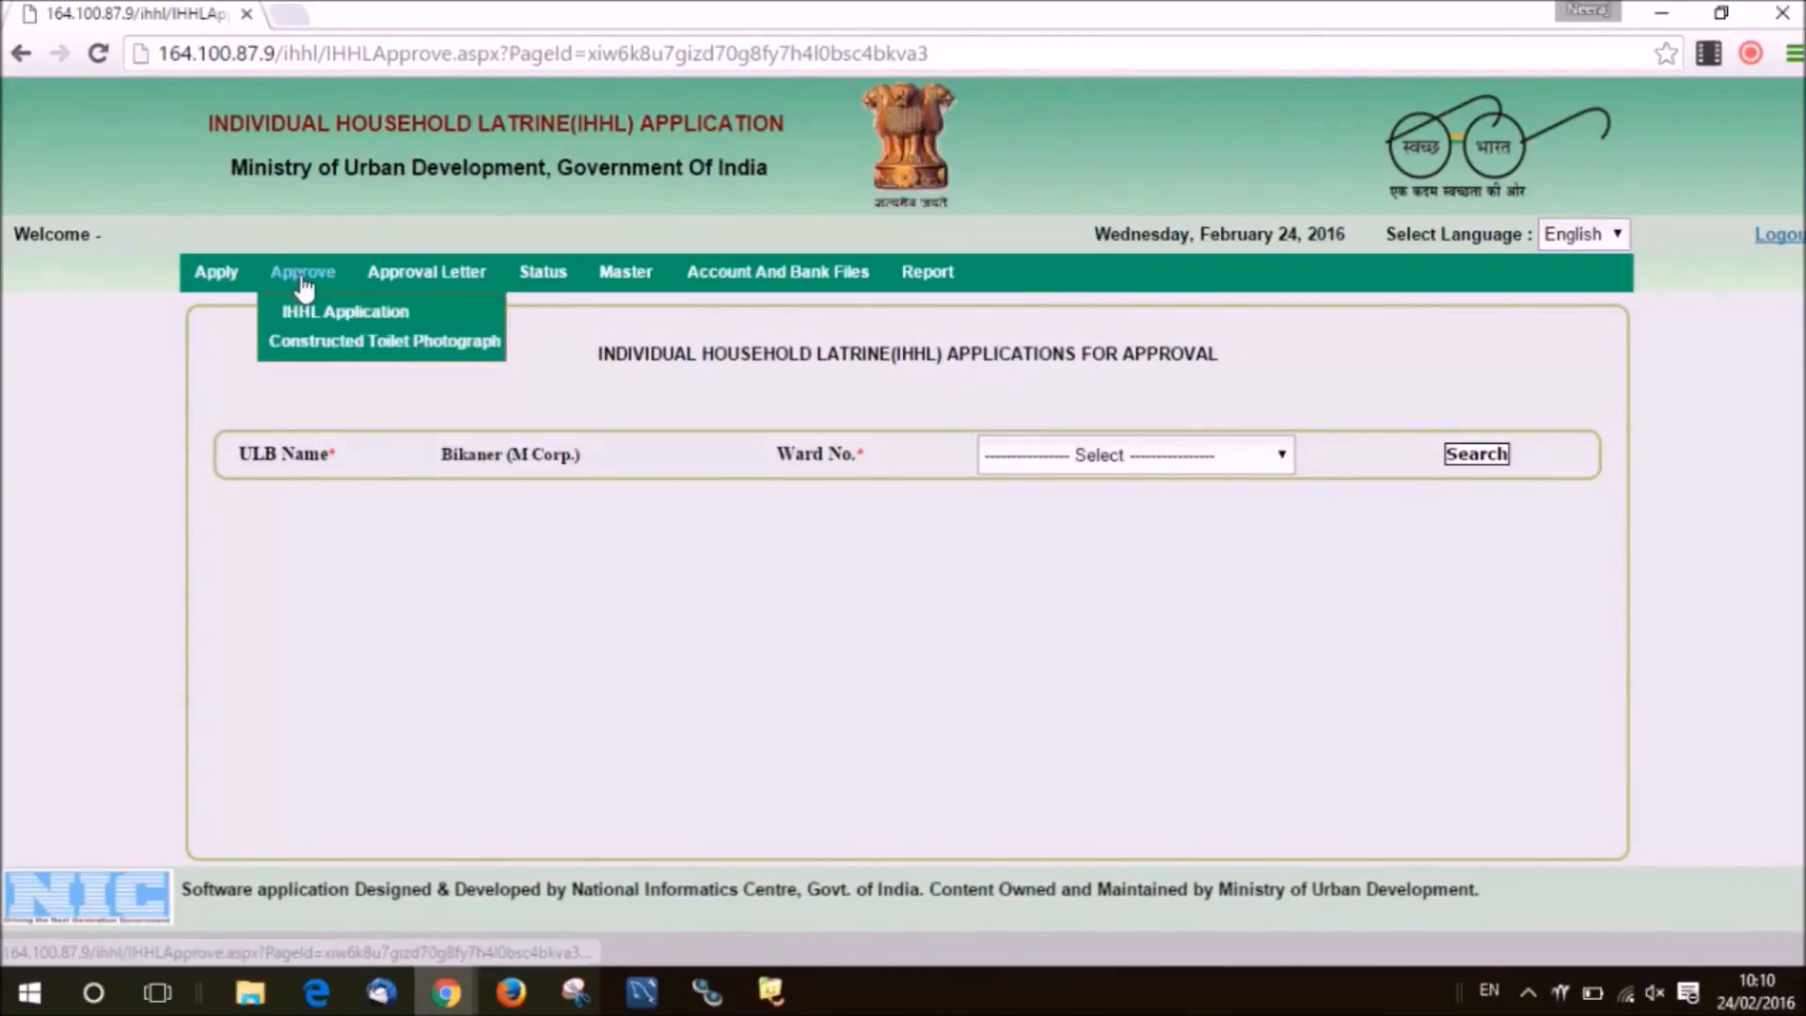
left_click(309, 345)
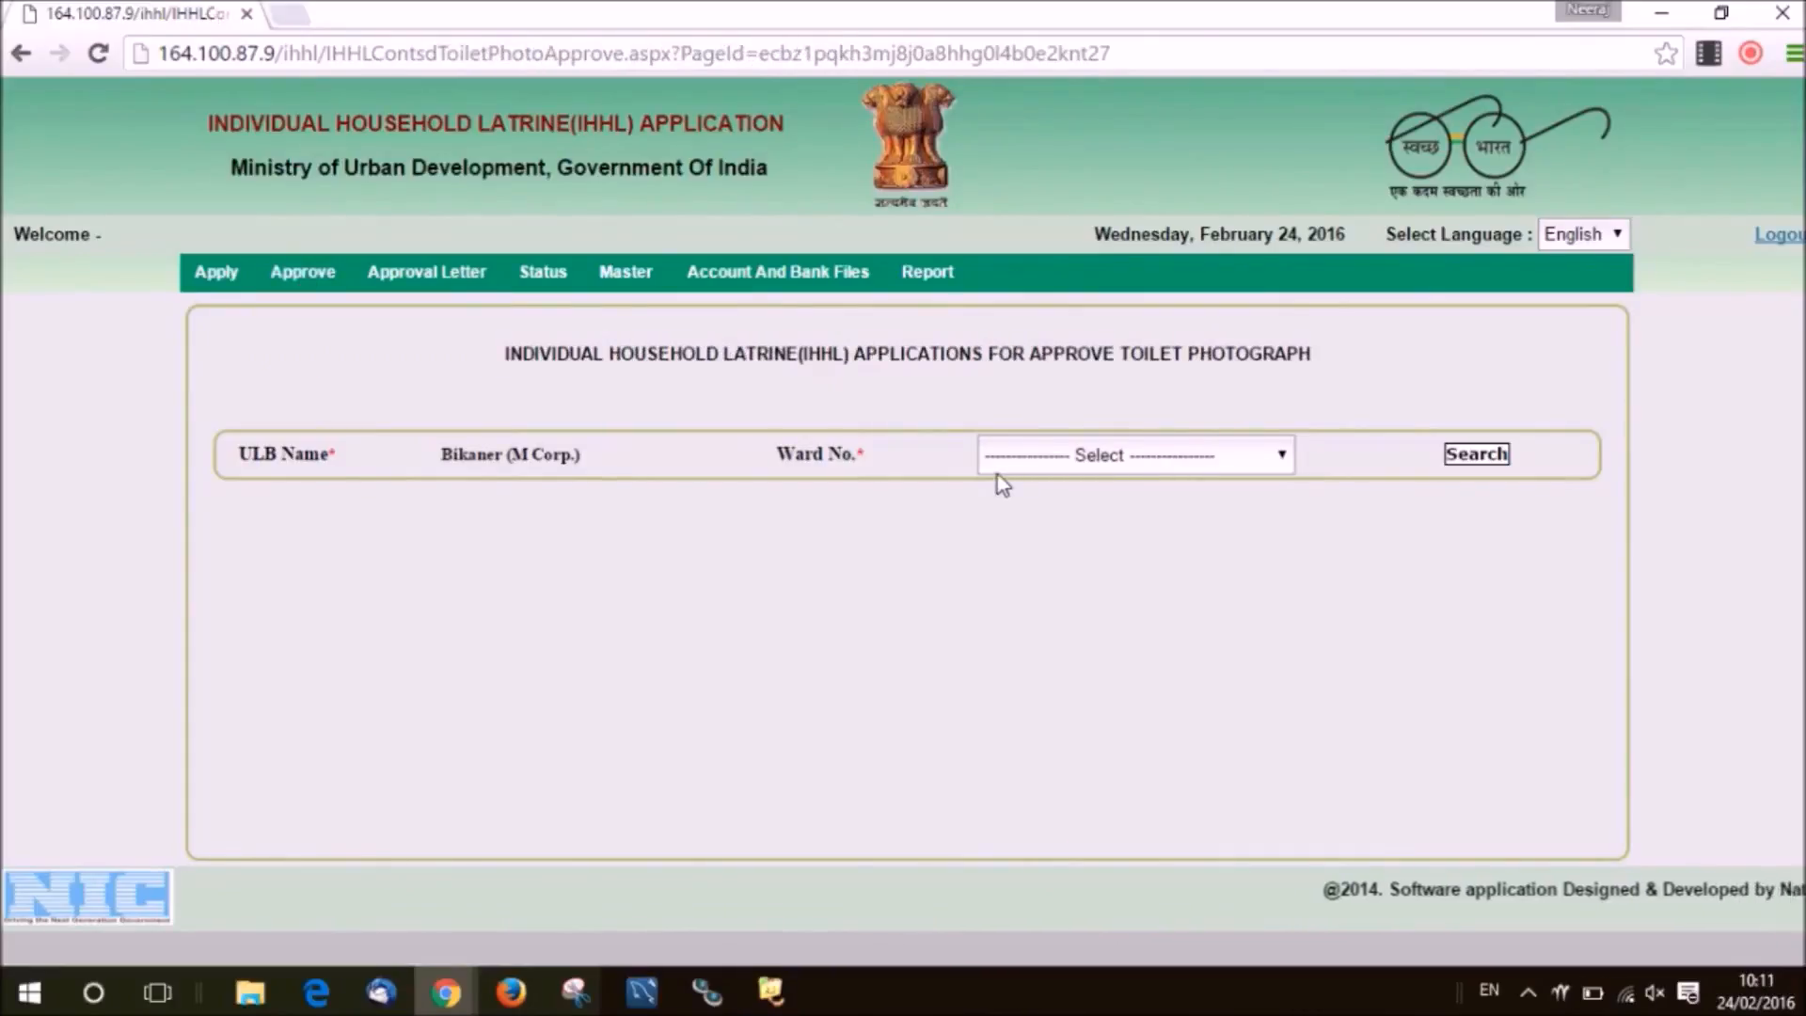
left_click(1141, 476)
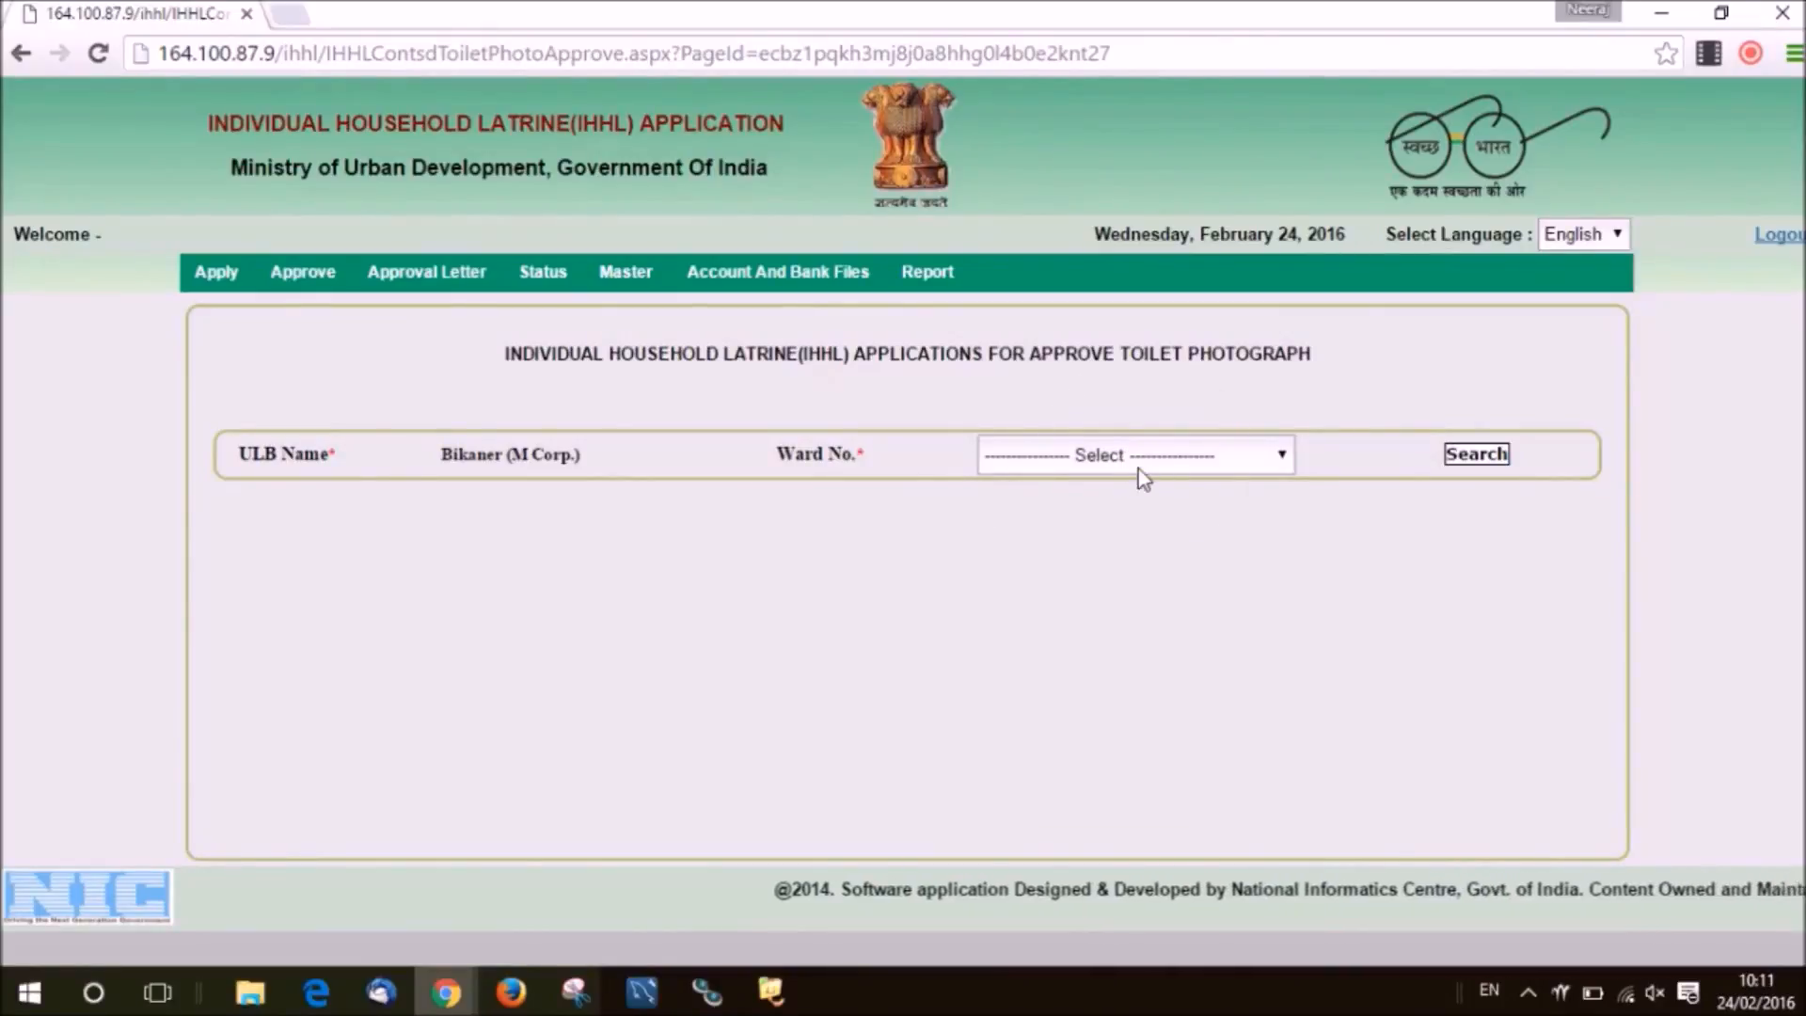
left_click(1143, 477)
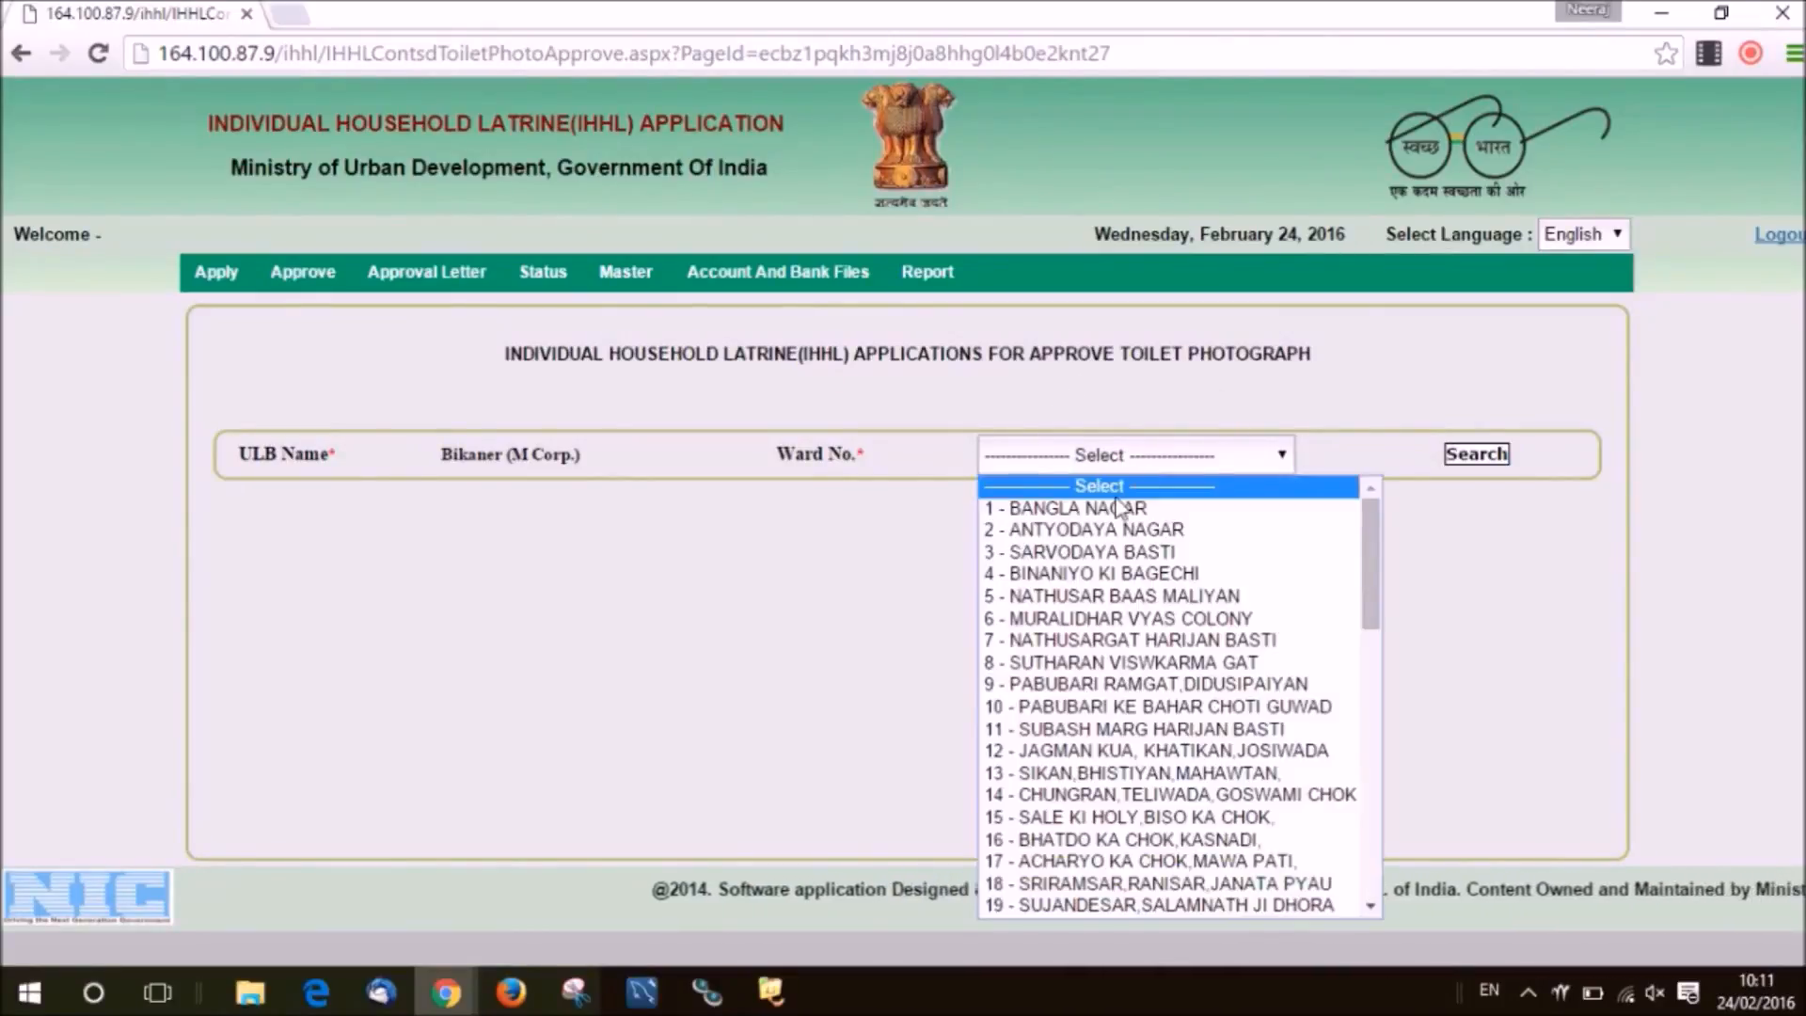
left_click(1117, 508)
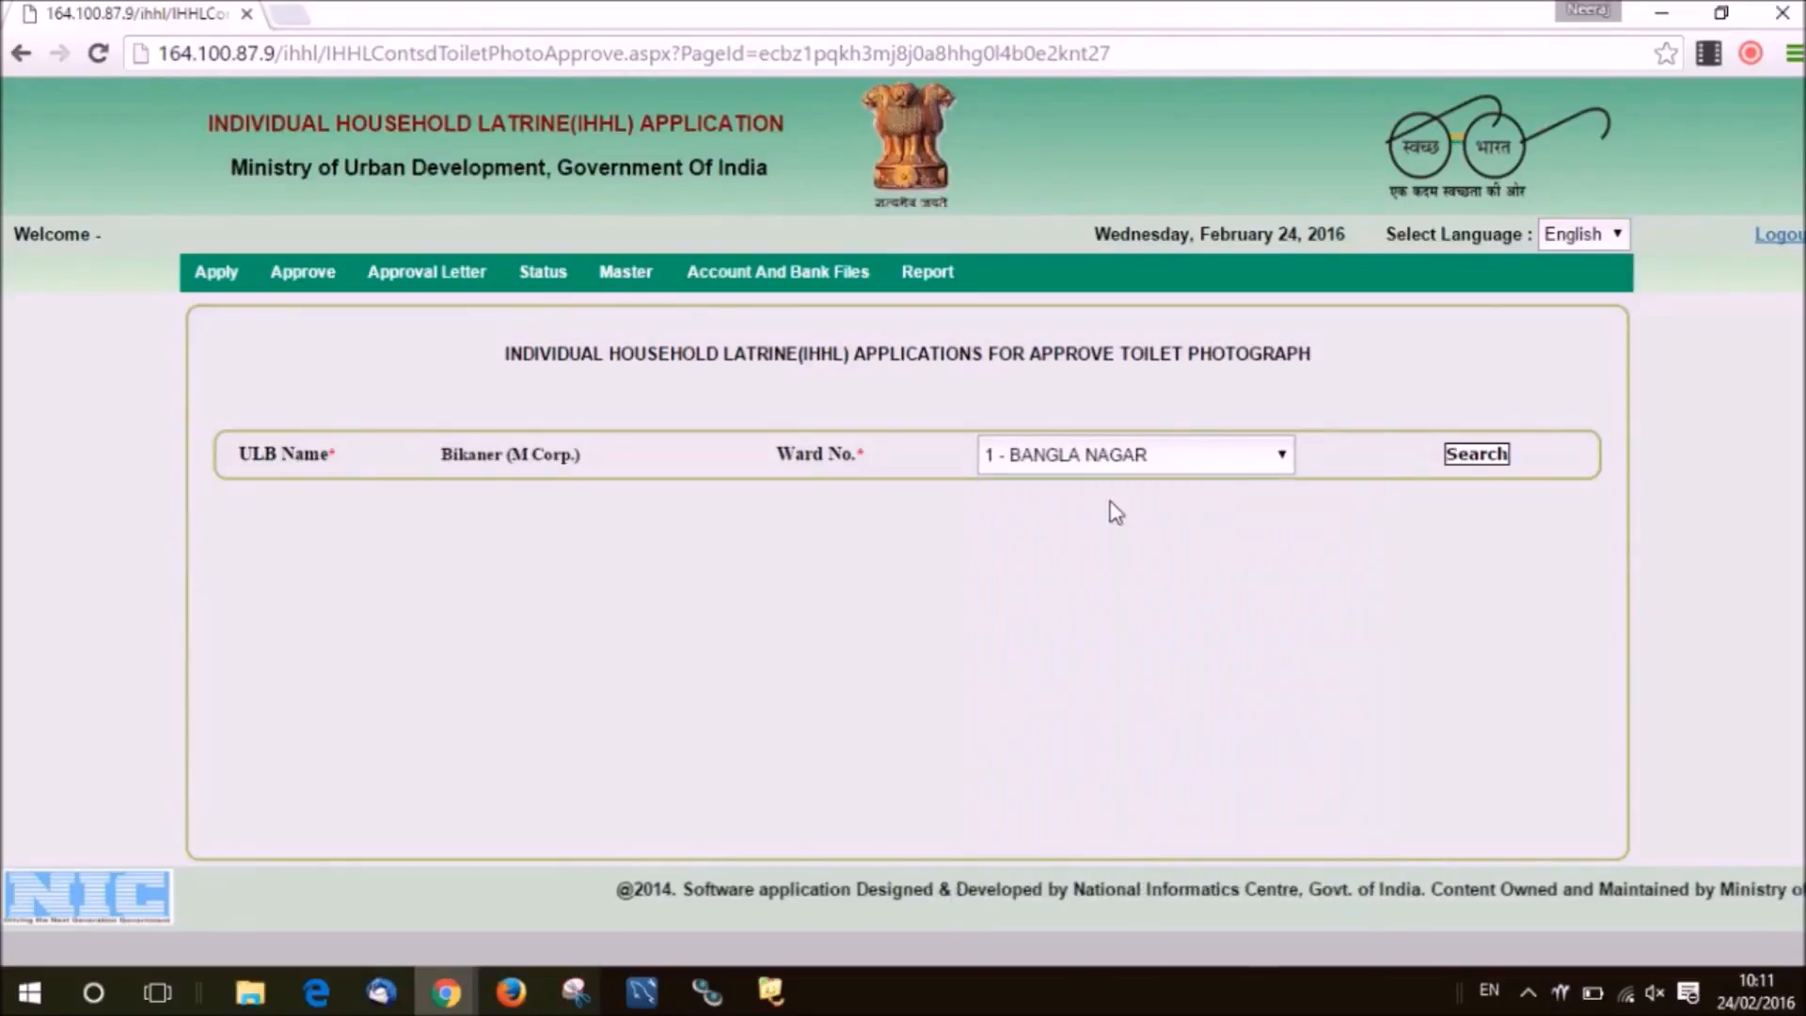
left_click(1463, 459)
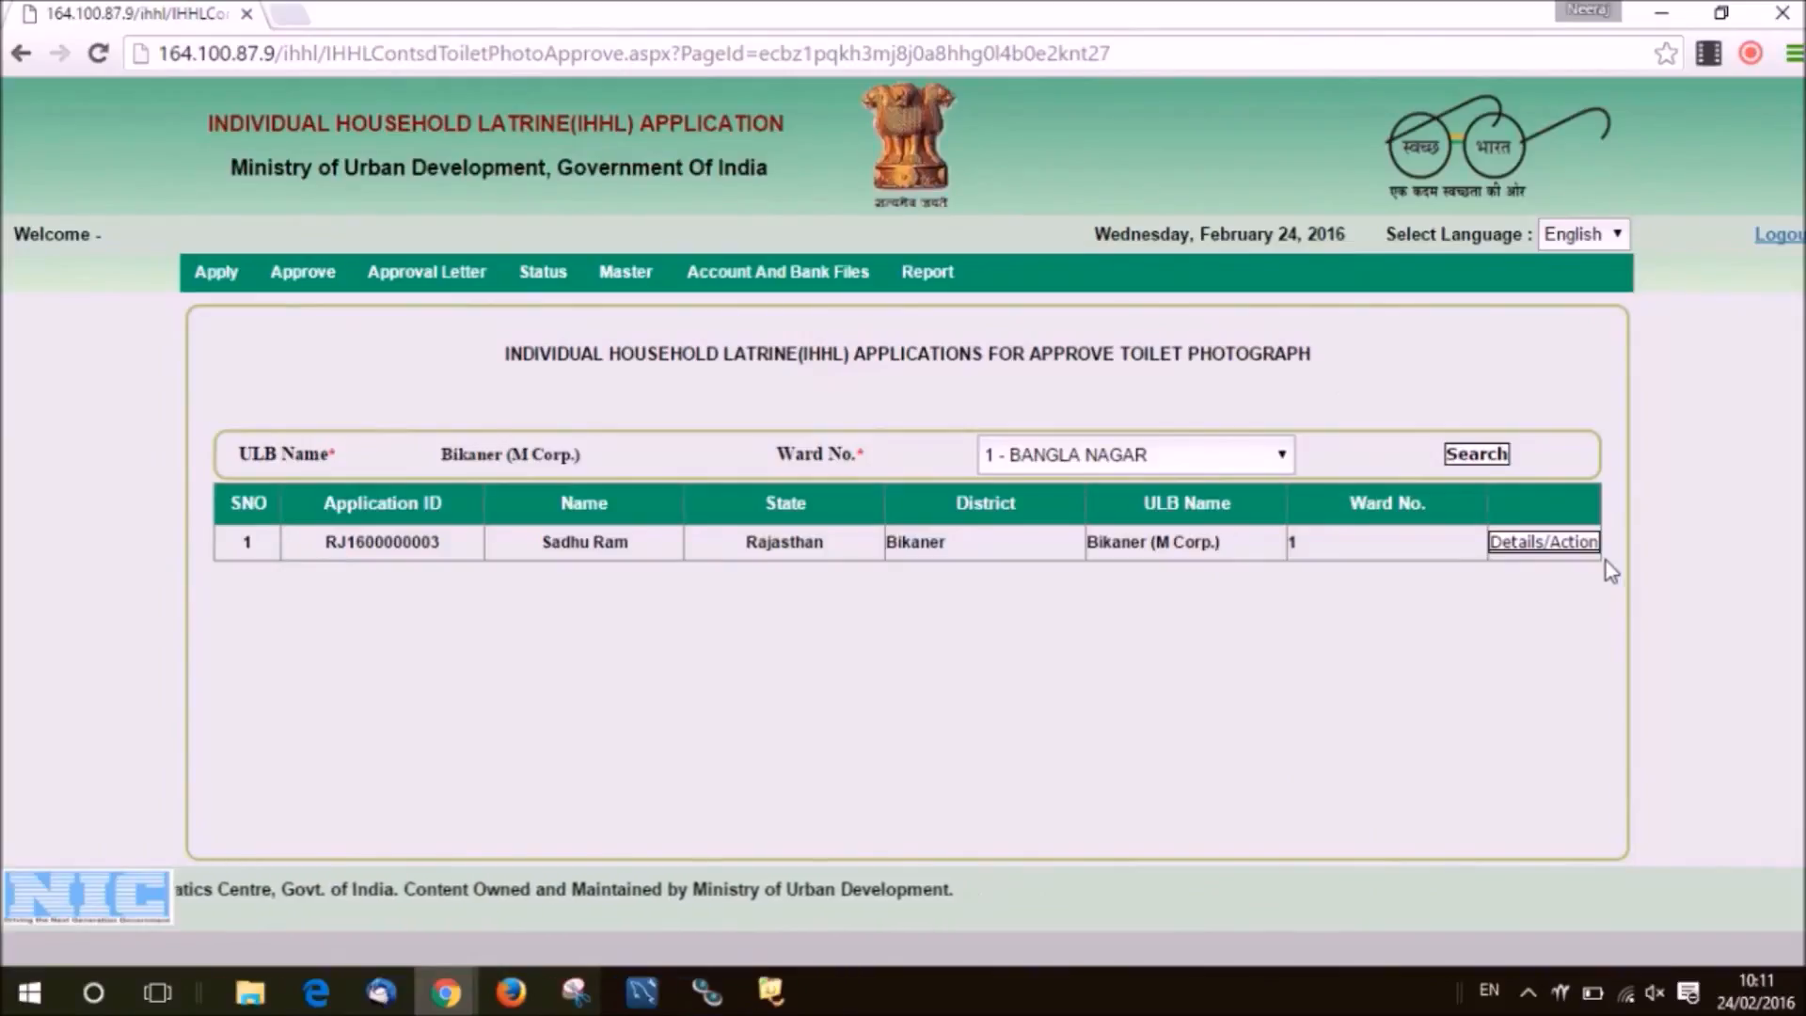
left_click(1543, 542)
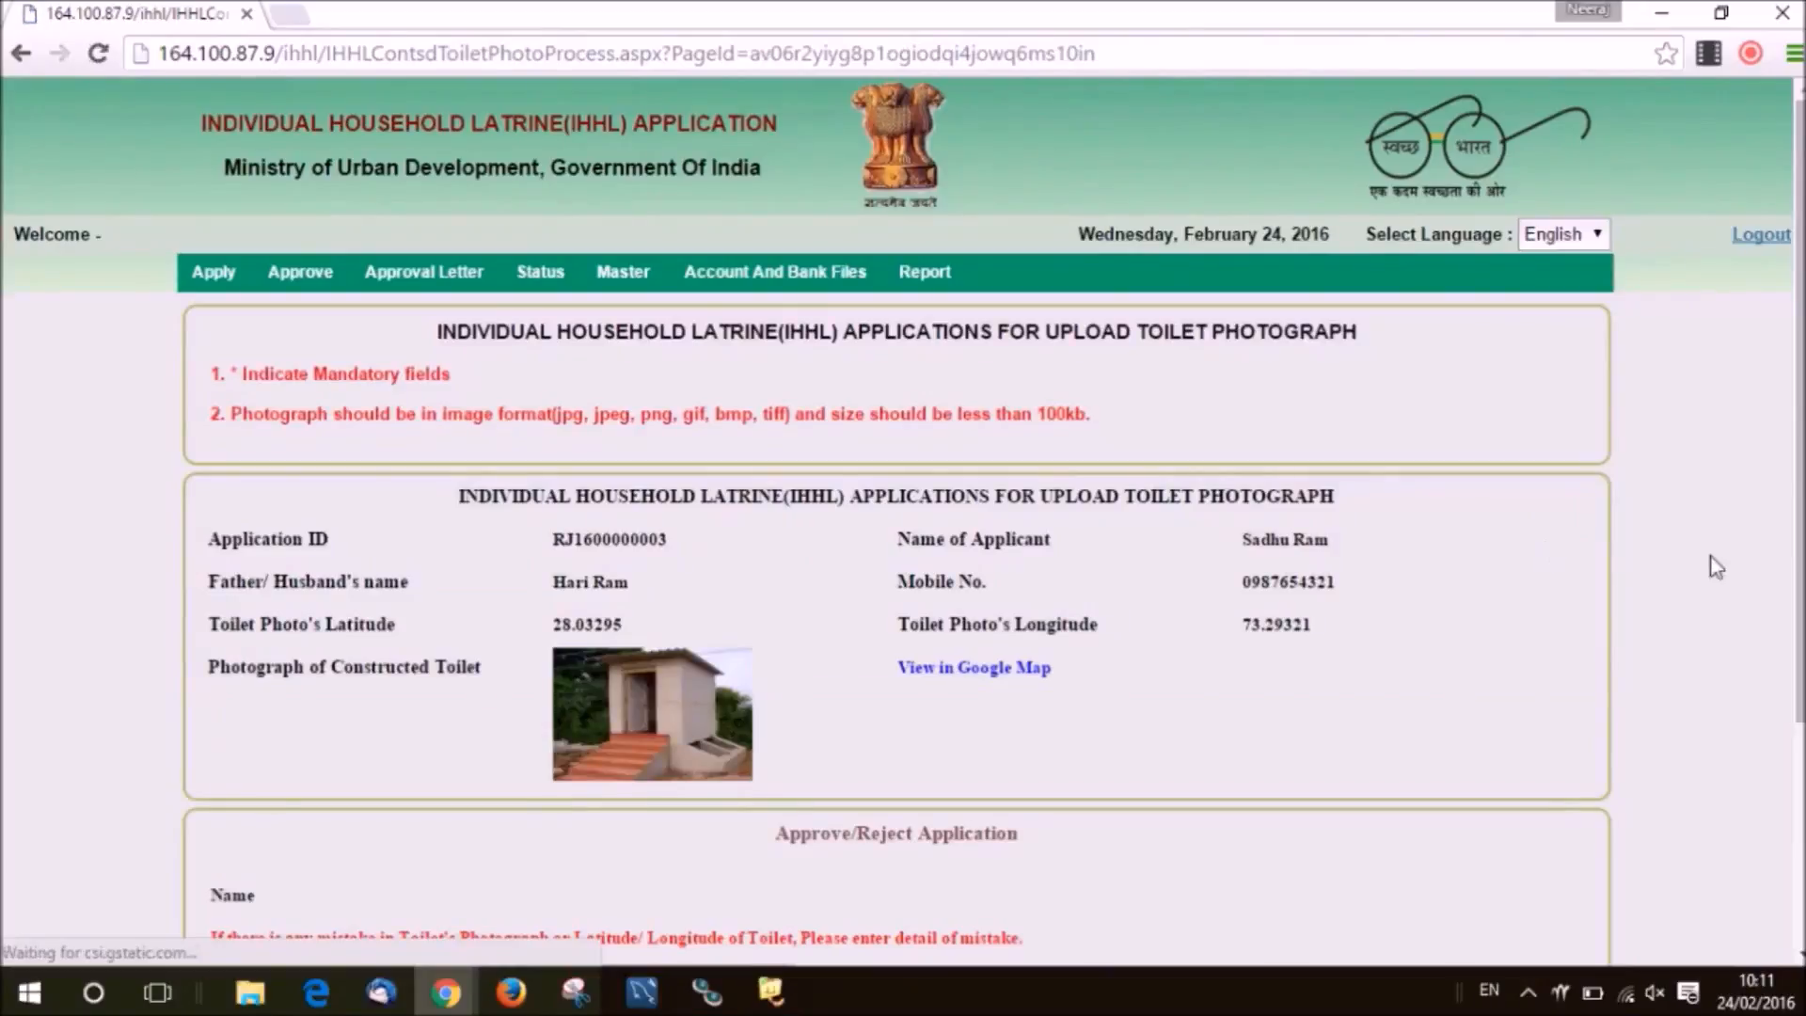
scroll(904, 522, "down", 3)
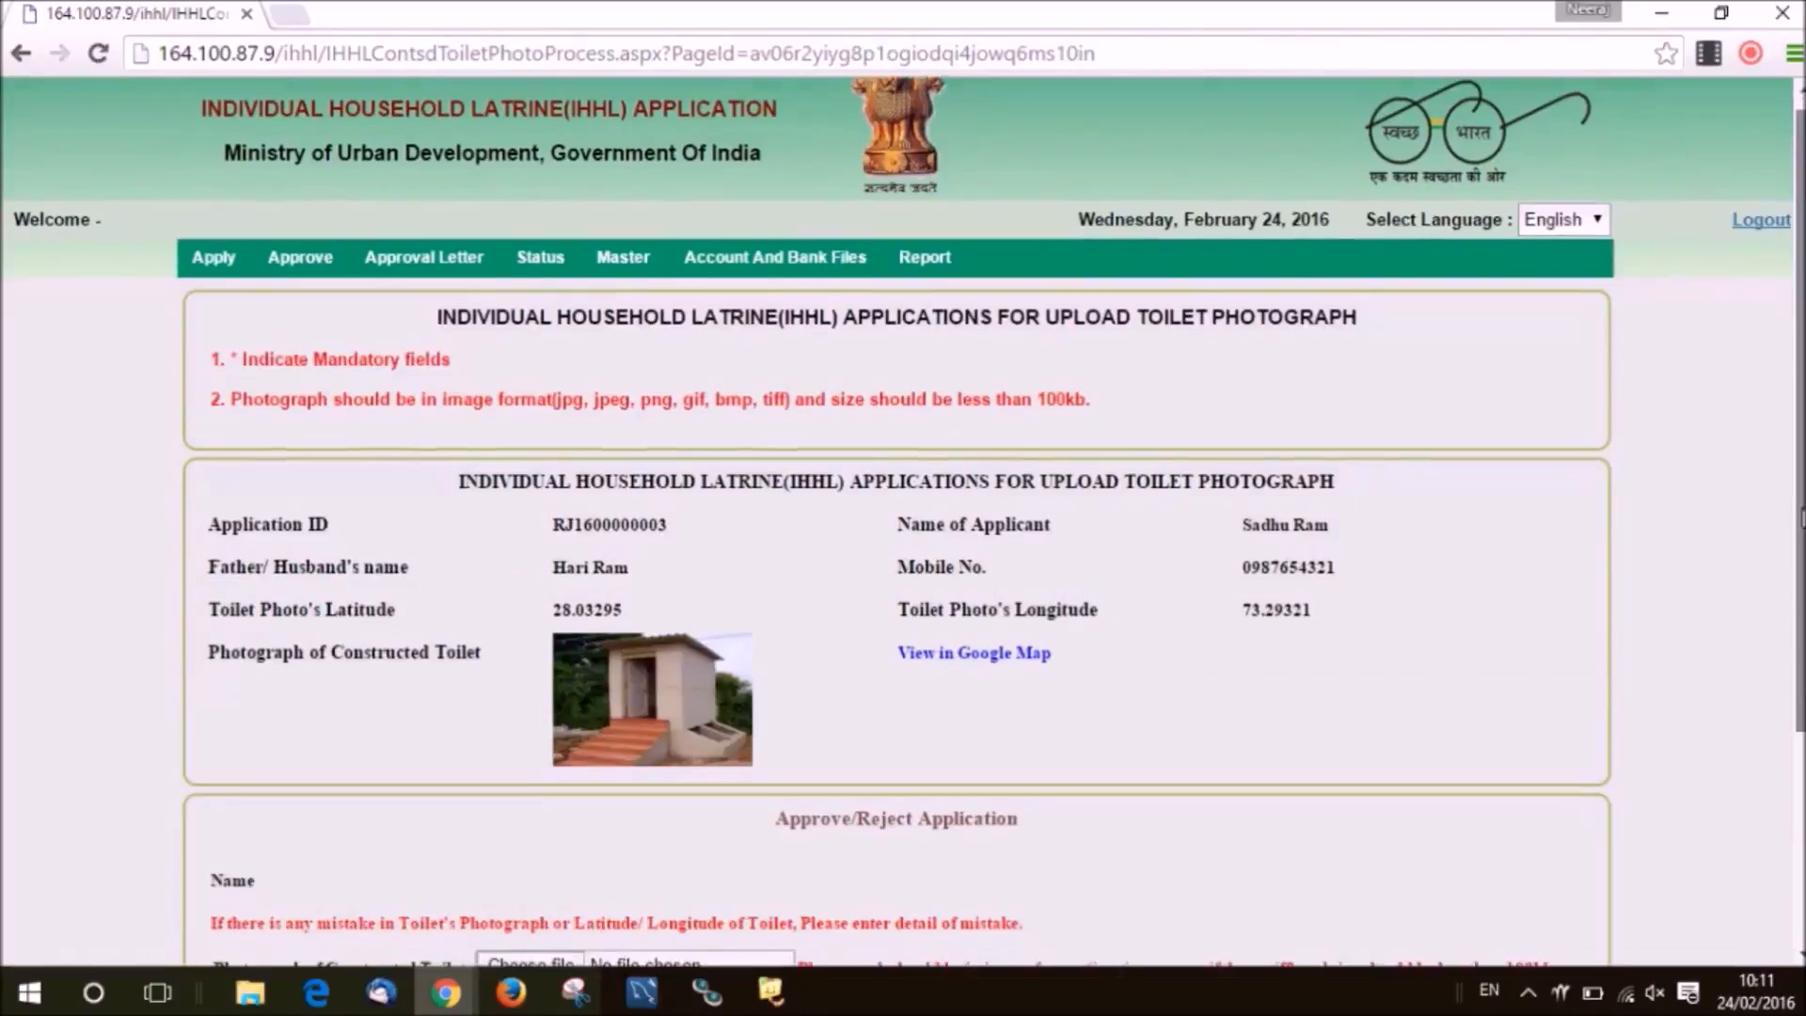
scroll(903, 522, "down", 2)
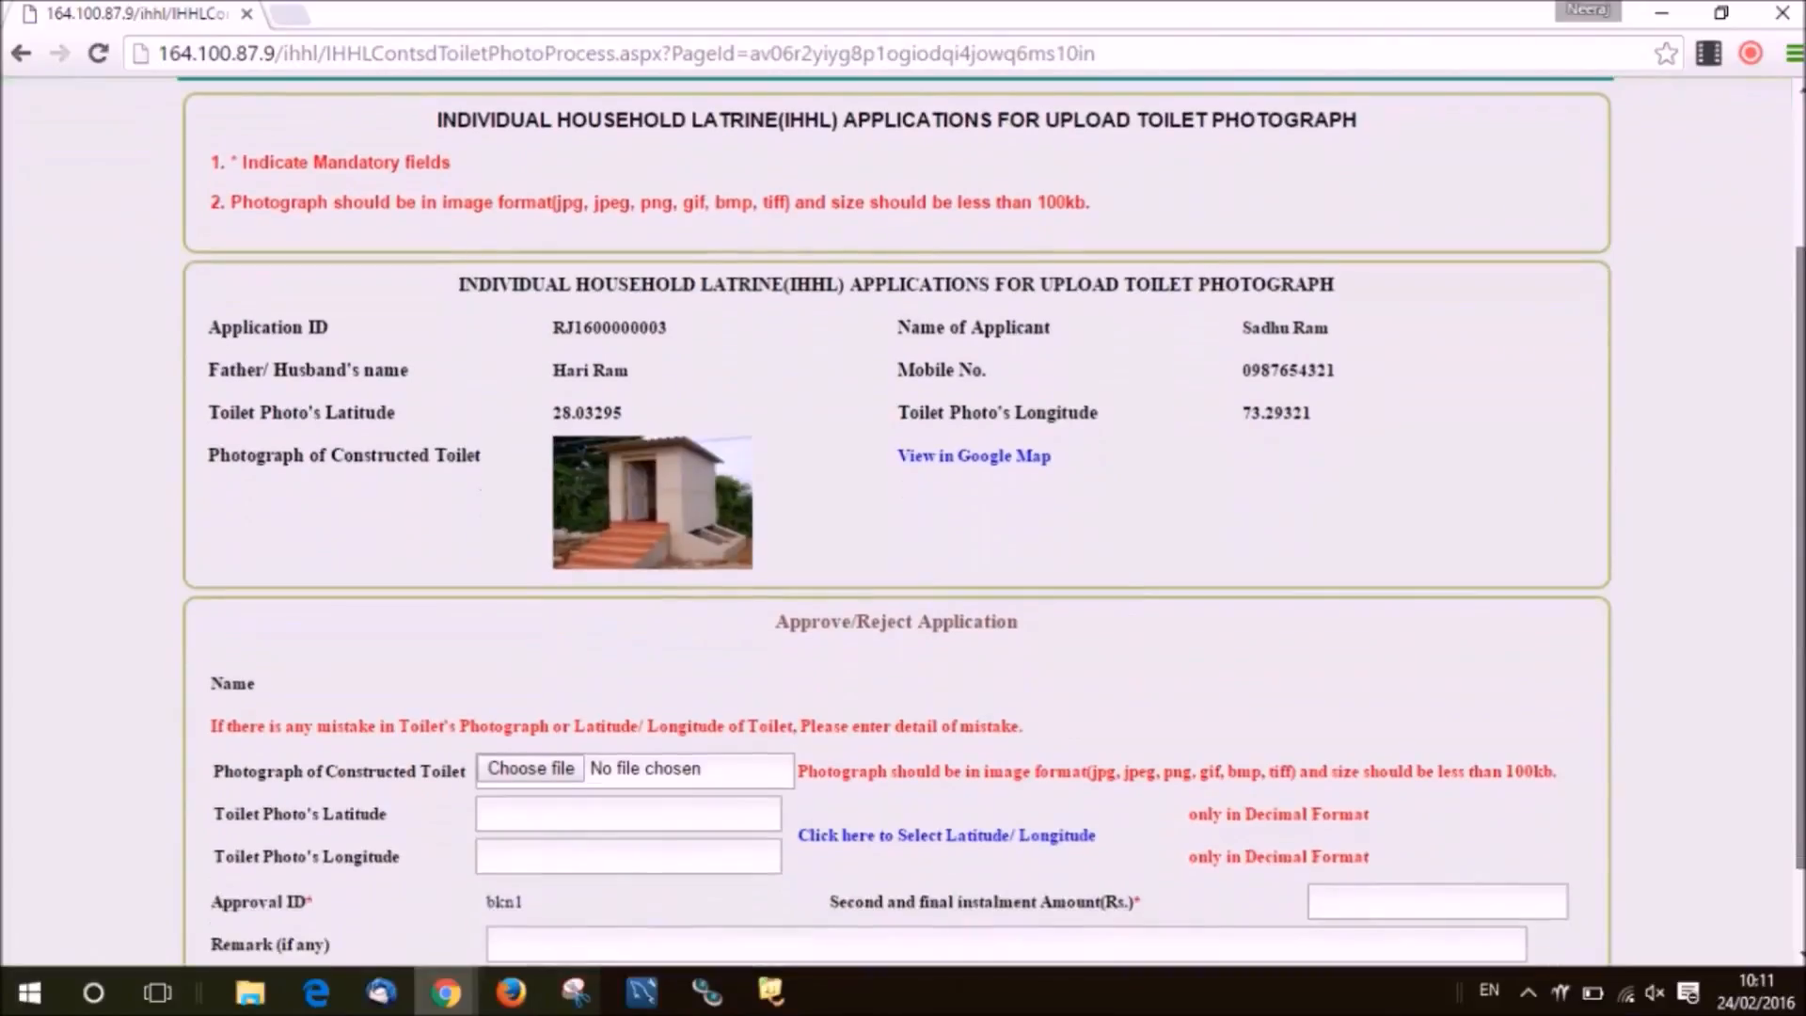
scroll(904, 522, "down", 1)
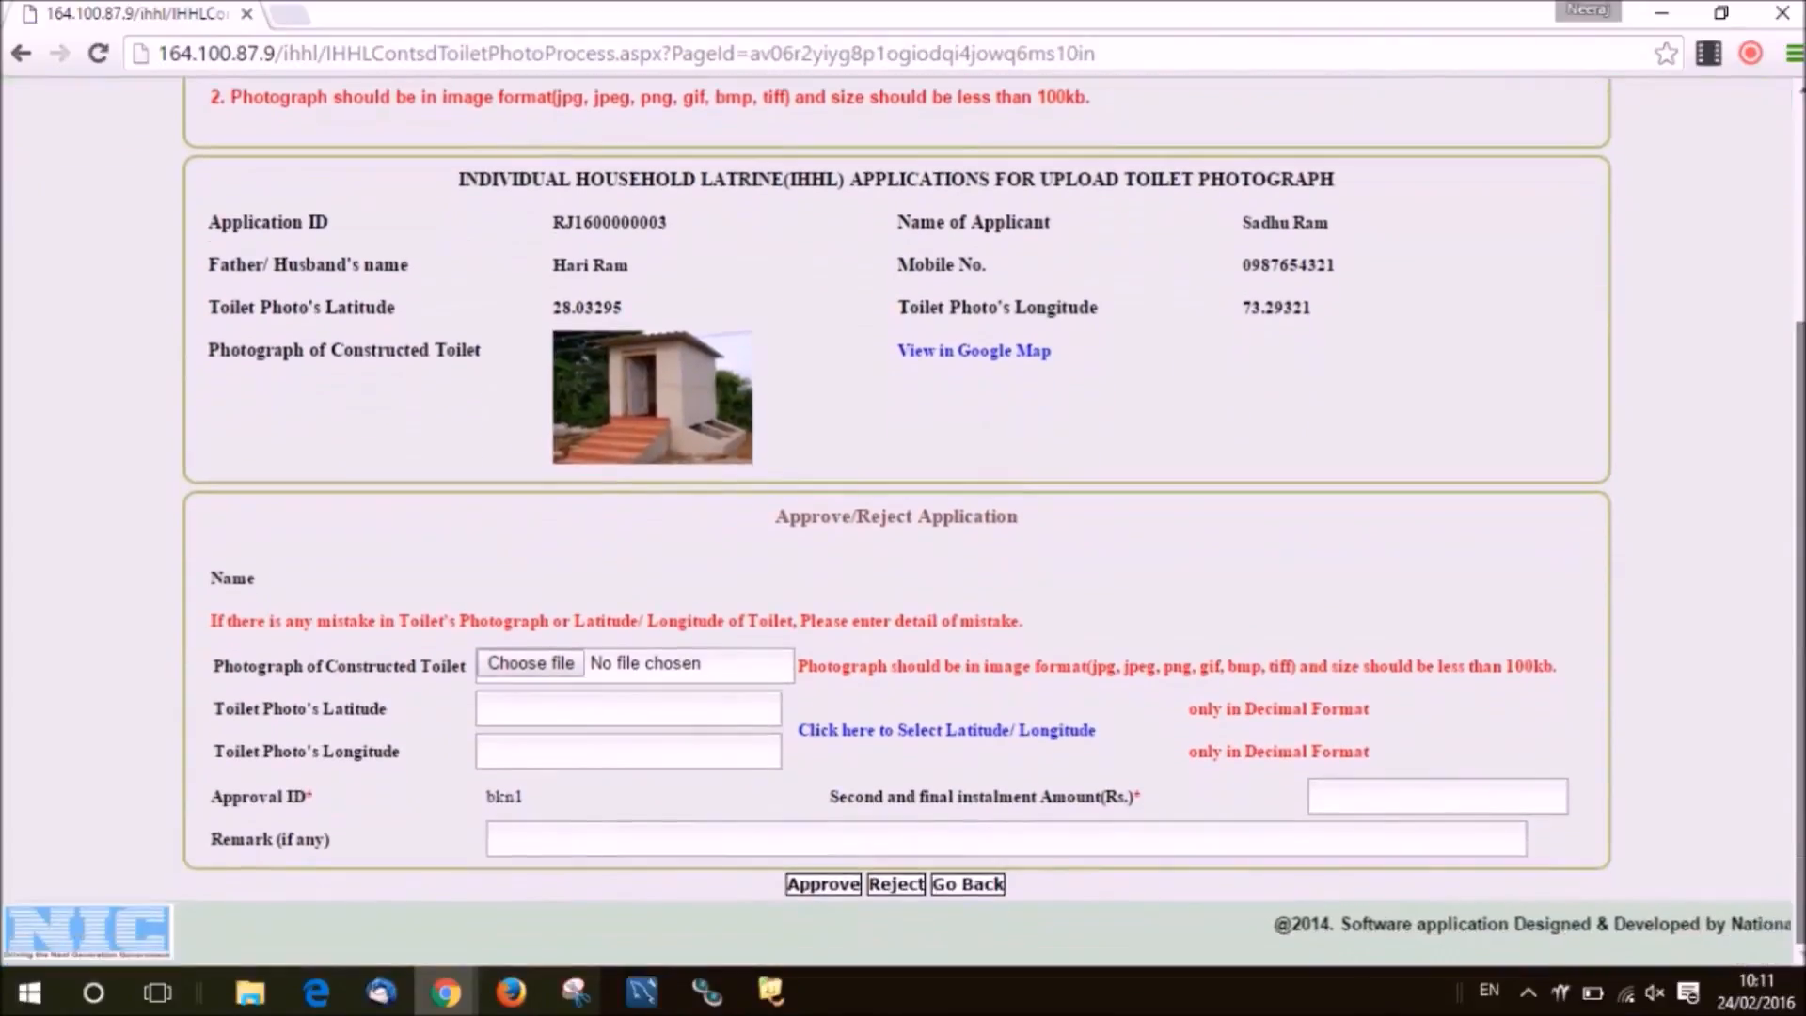
mouse_move(693, 436)
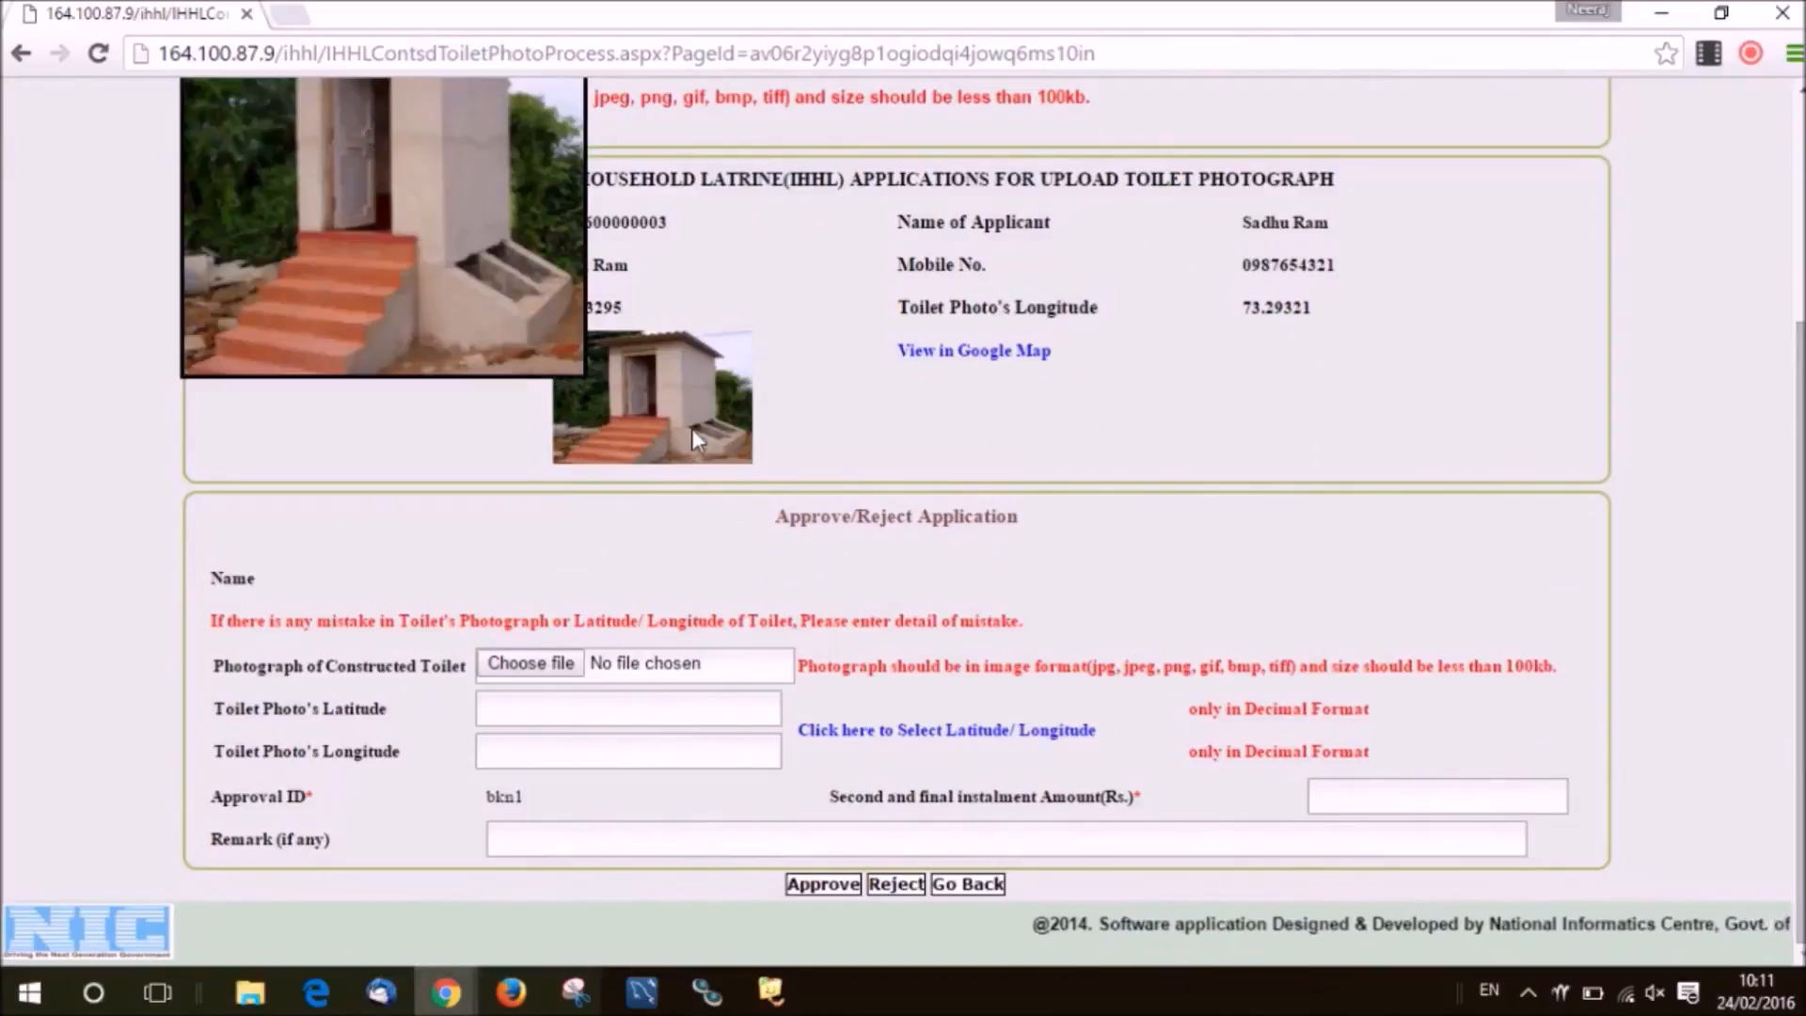
left_click(971, 357)
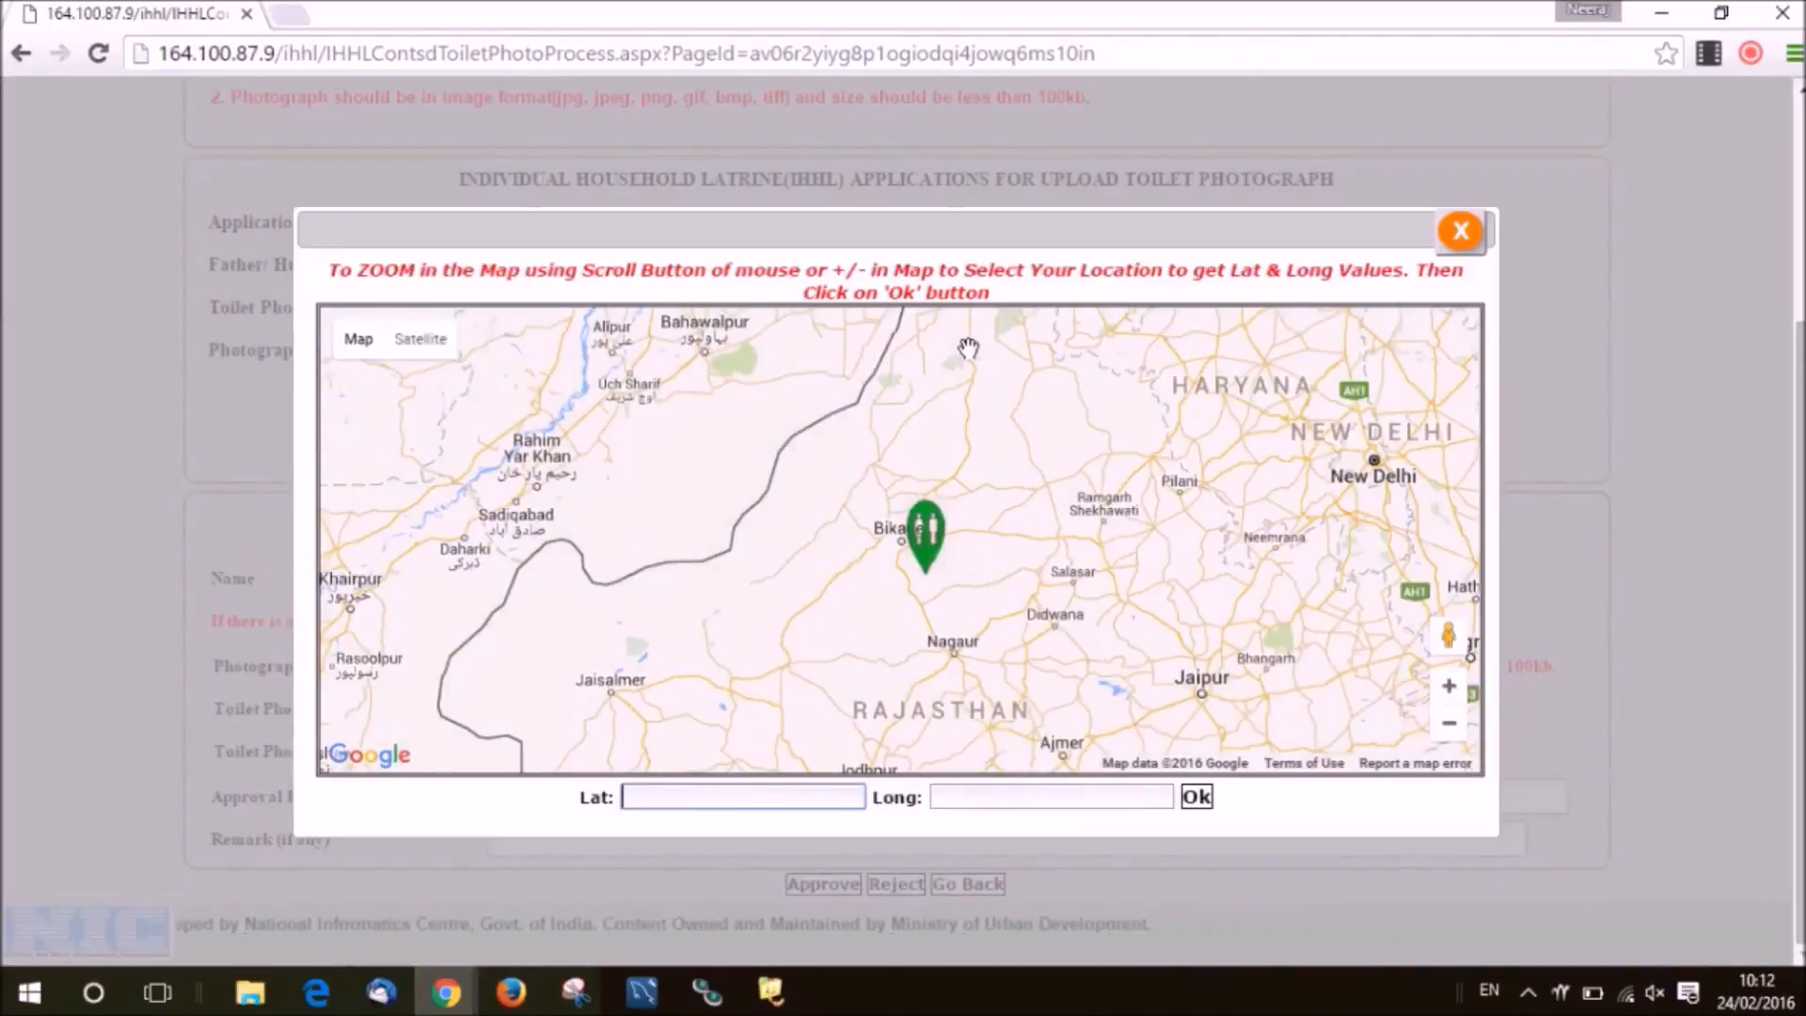
left_click(1448, 690)
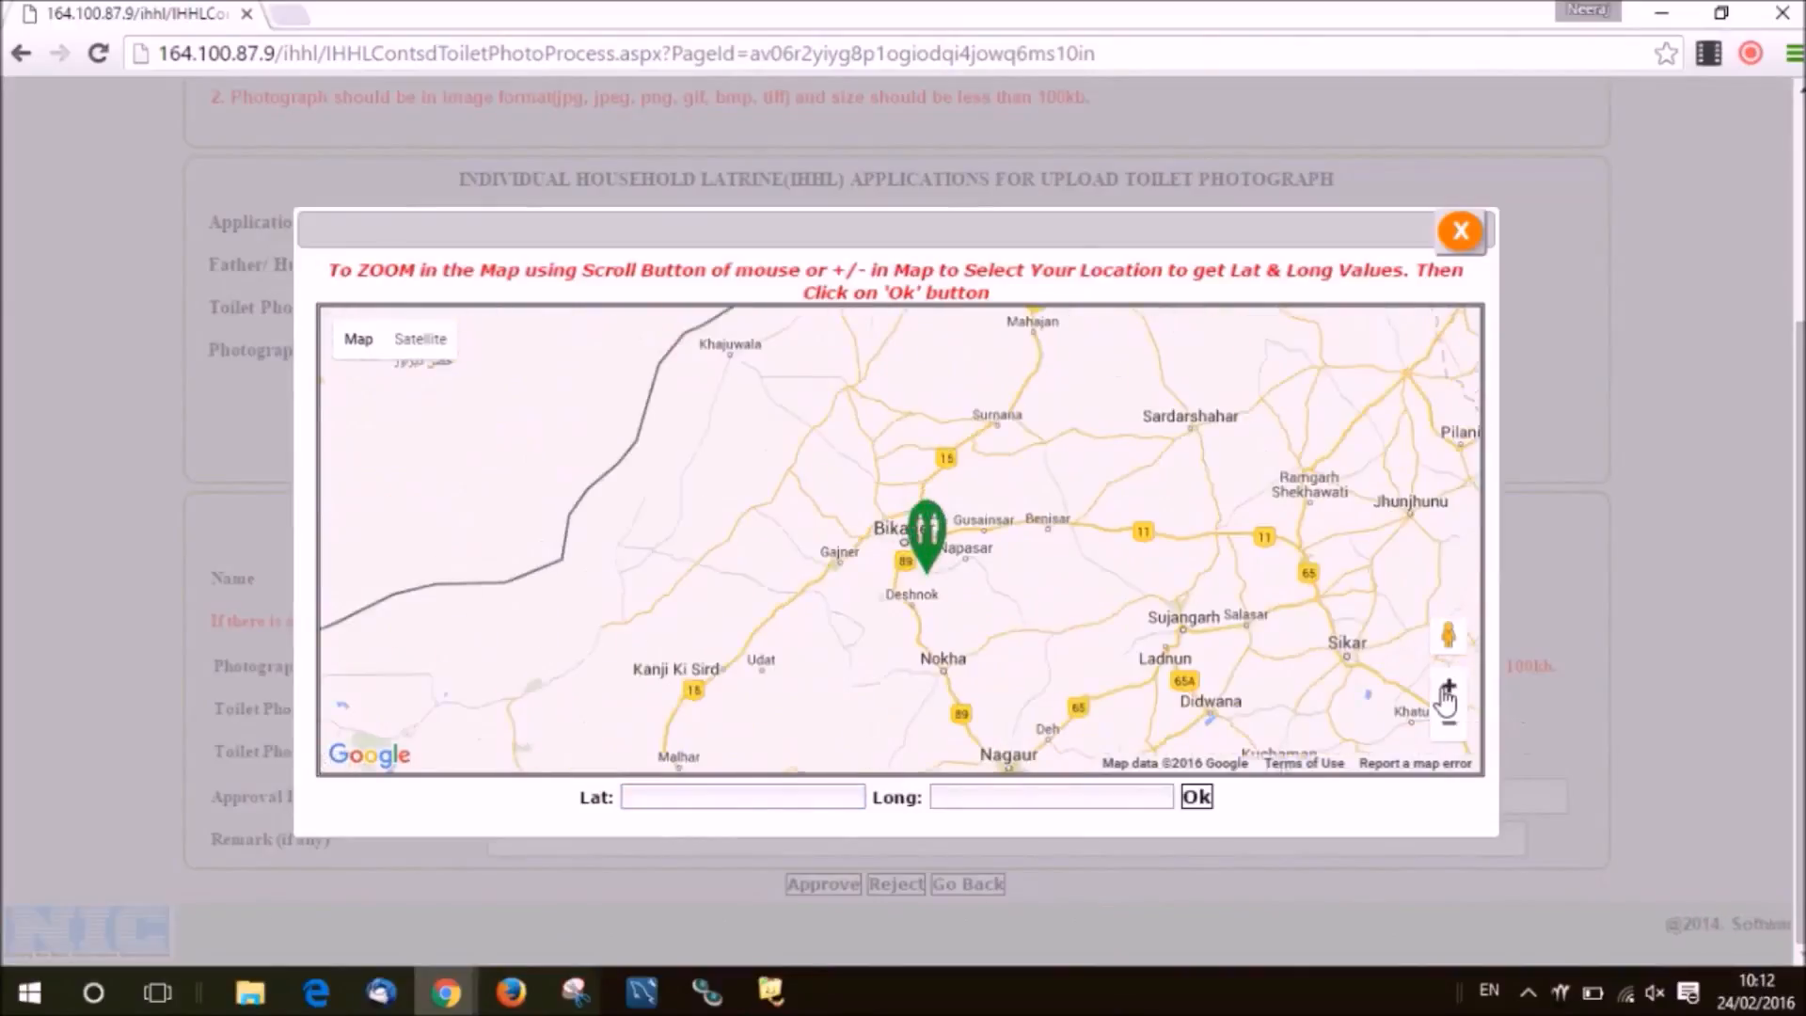
left_click(1448, 690)
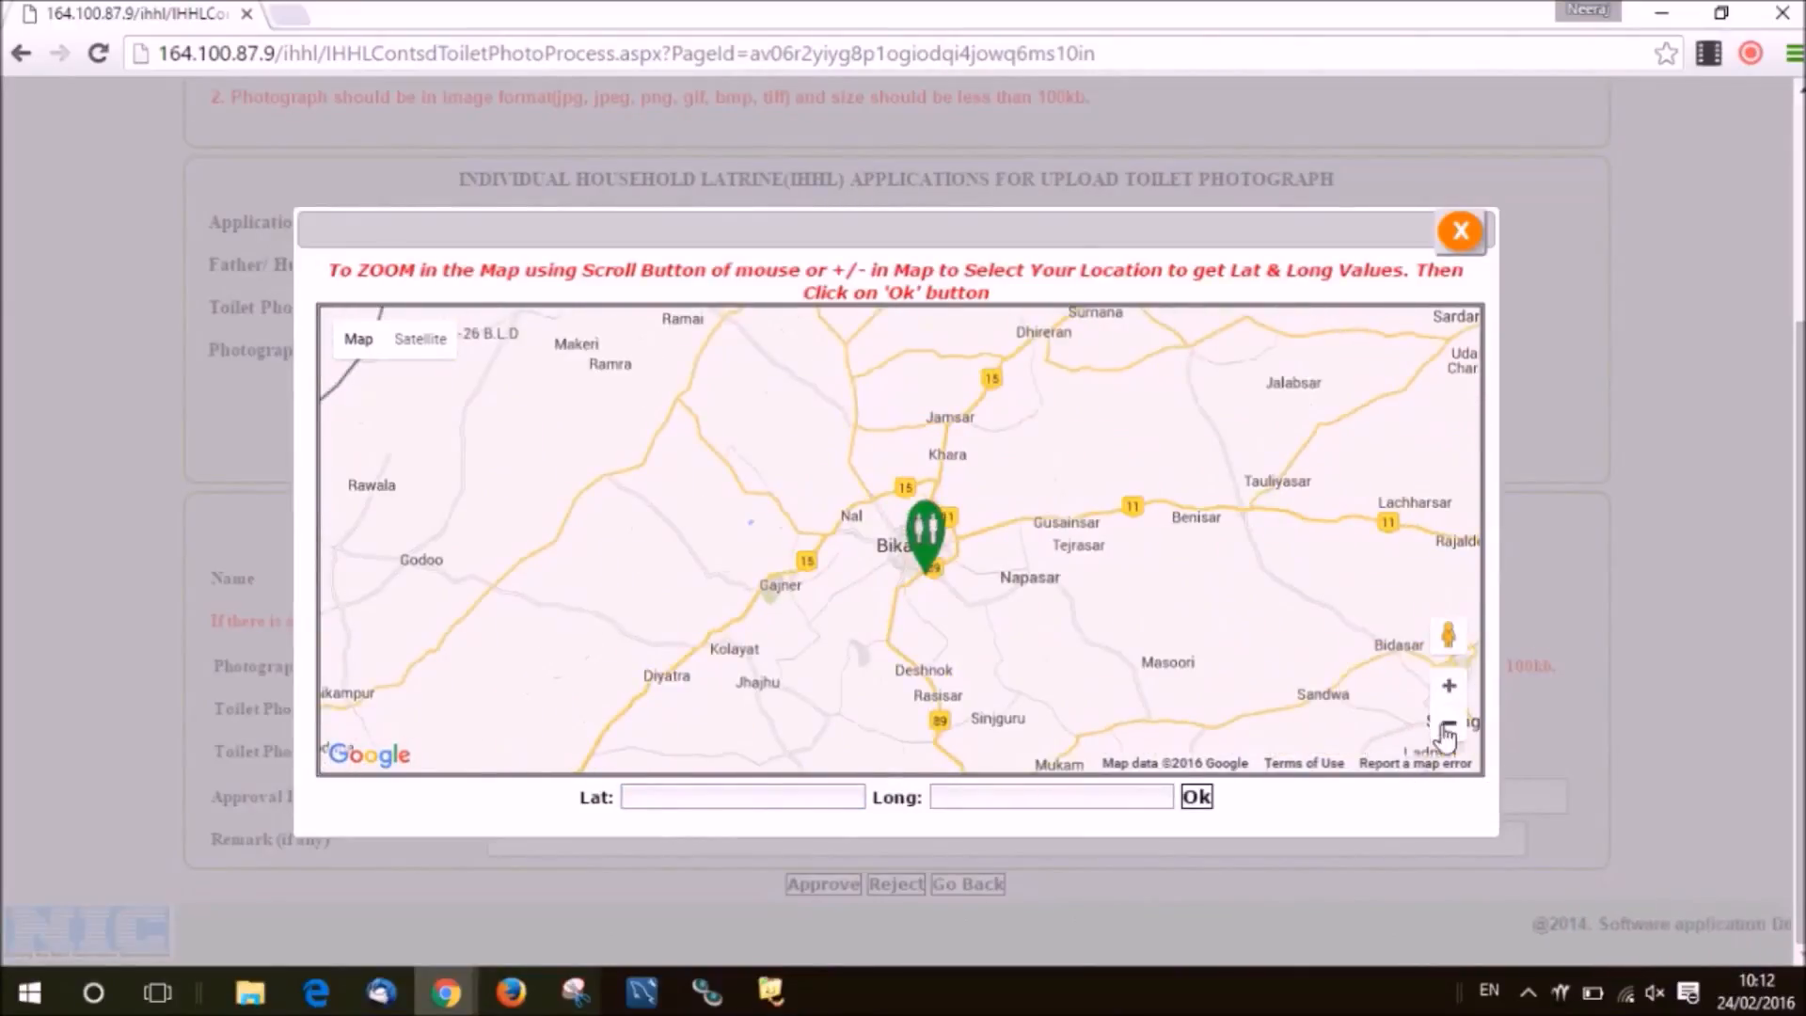
scroll(1092, 620, "up", 6)
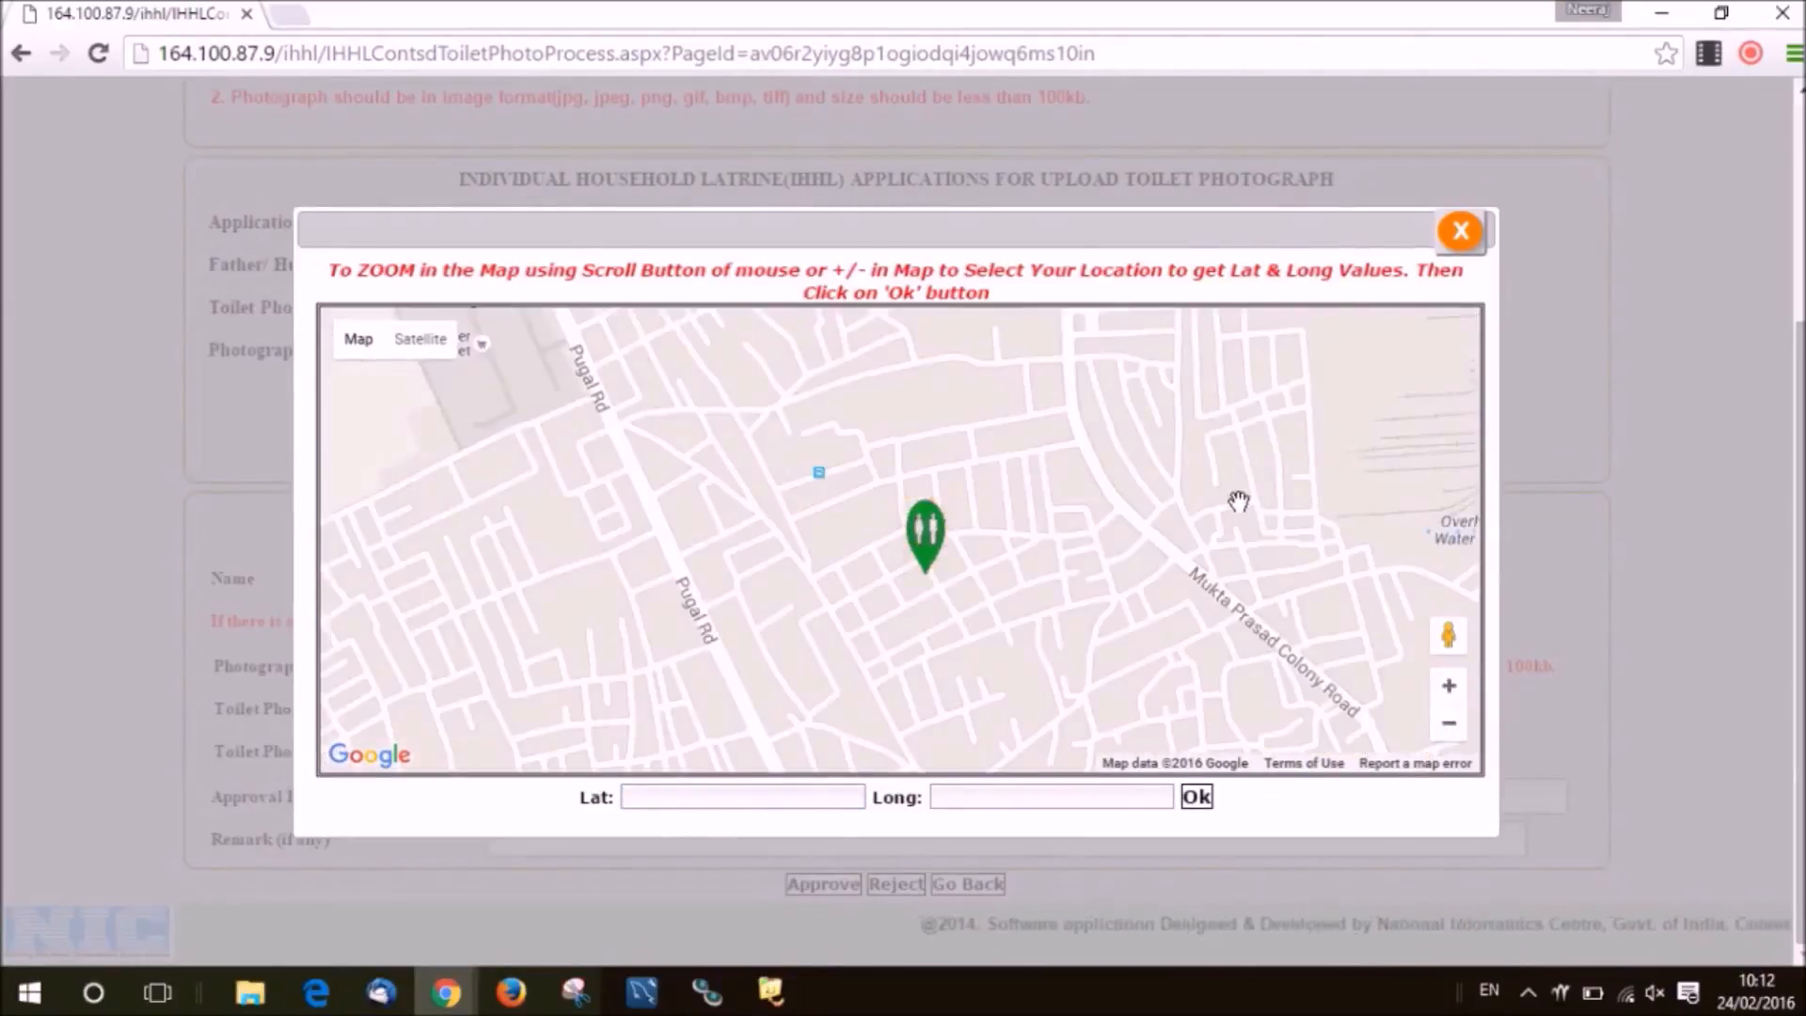
left_click(1447, 723)
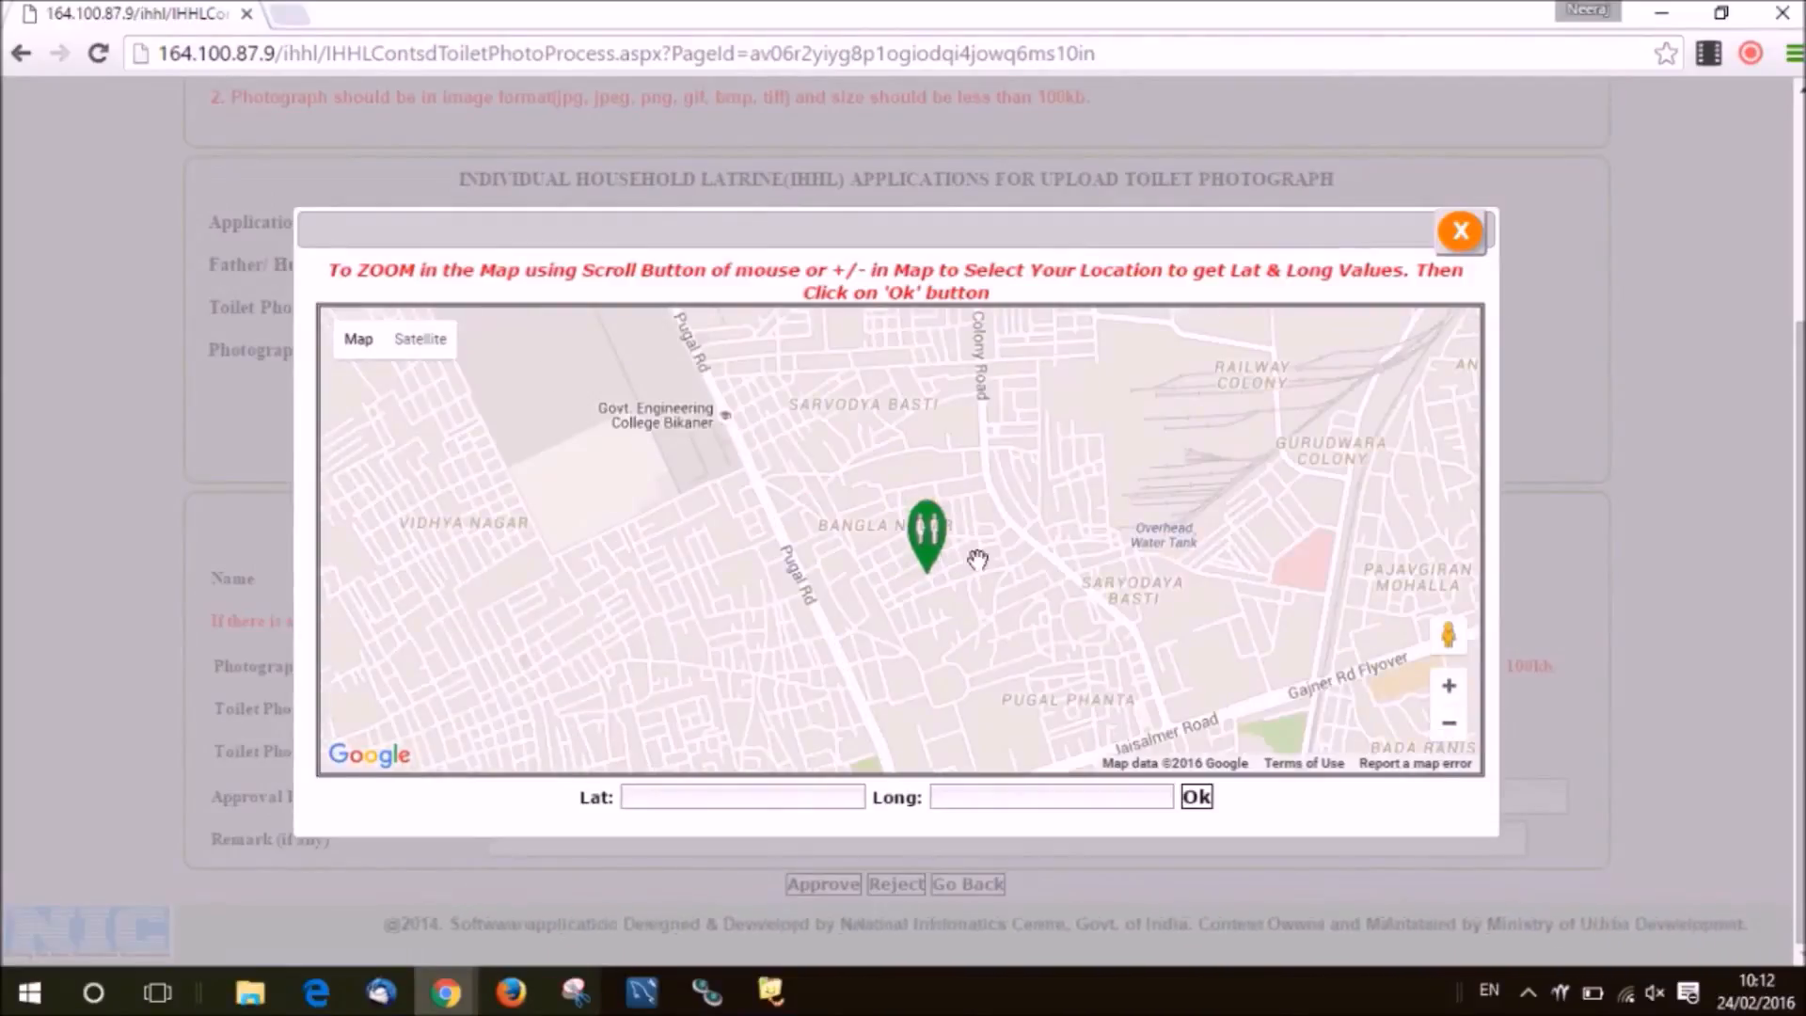
left_click(1461, 243)
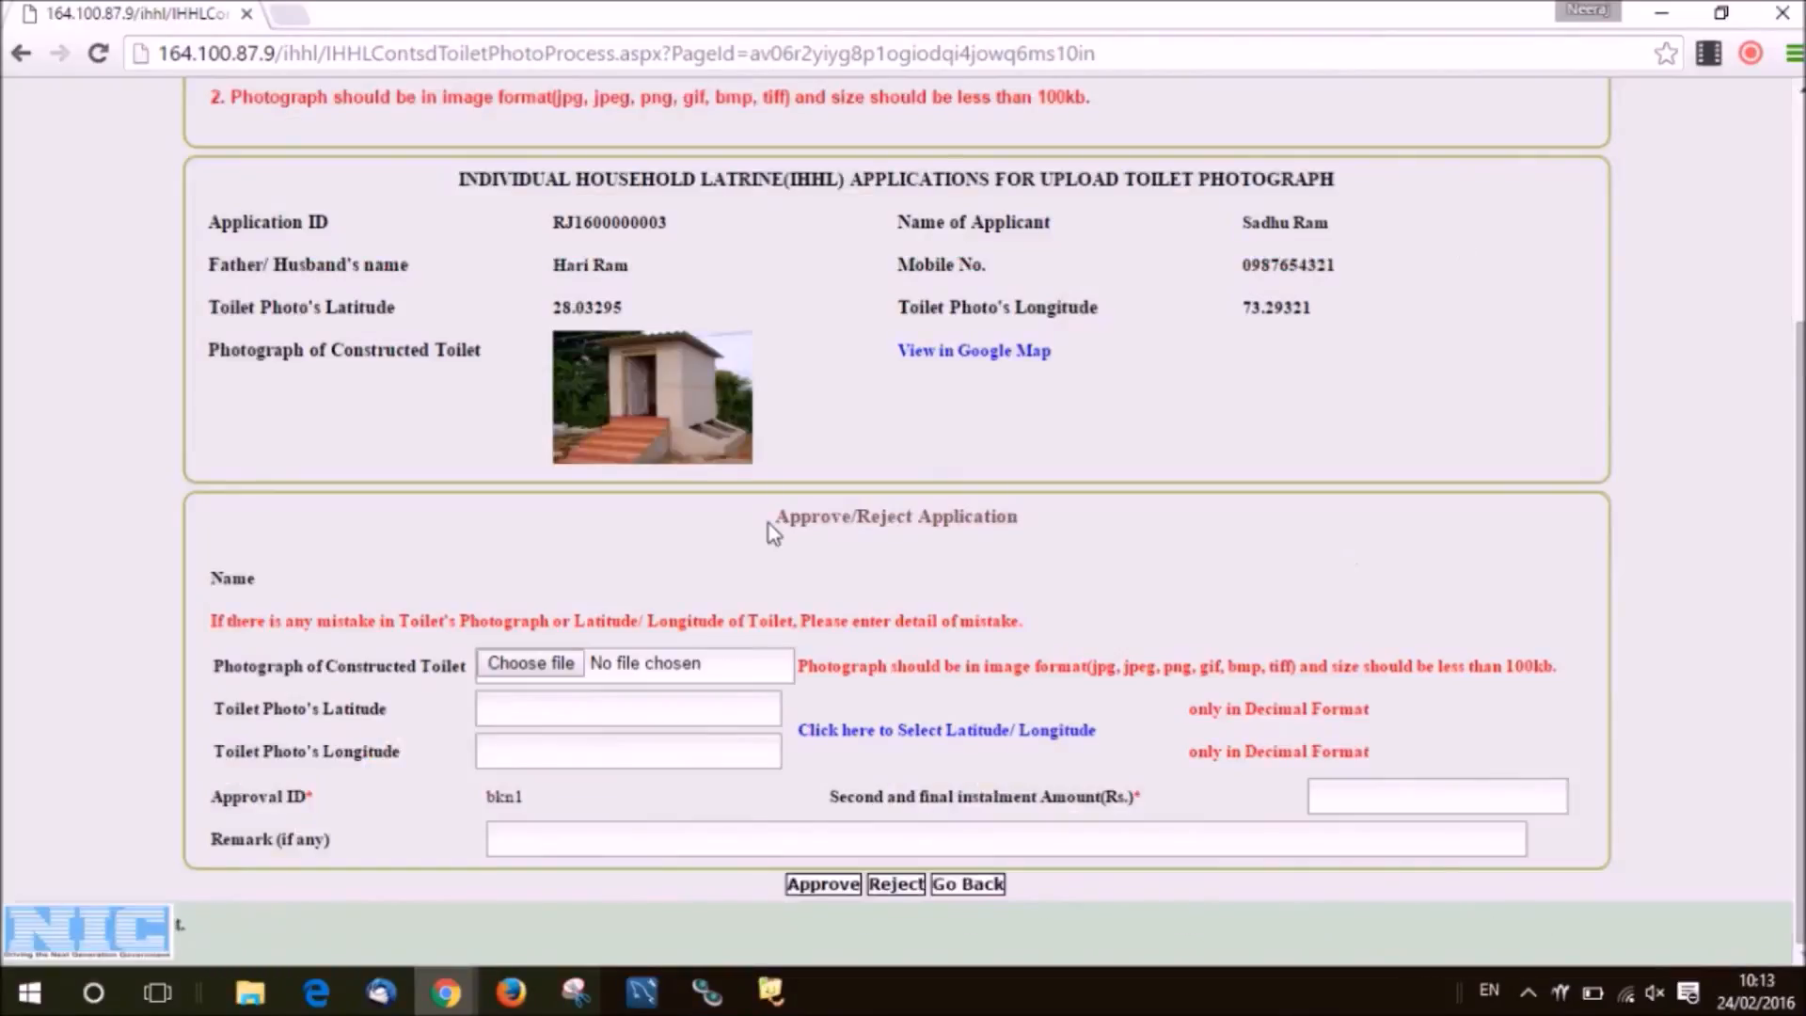
left_click_drag(769, 523, 1025, 543)
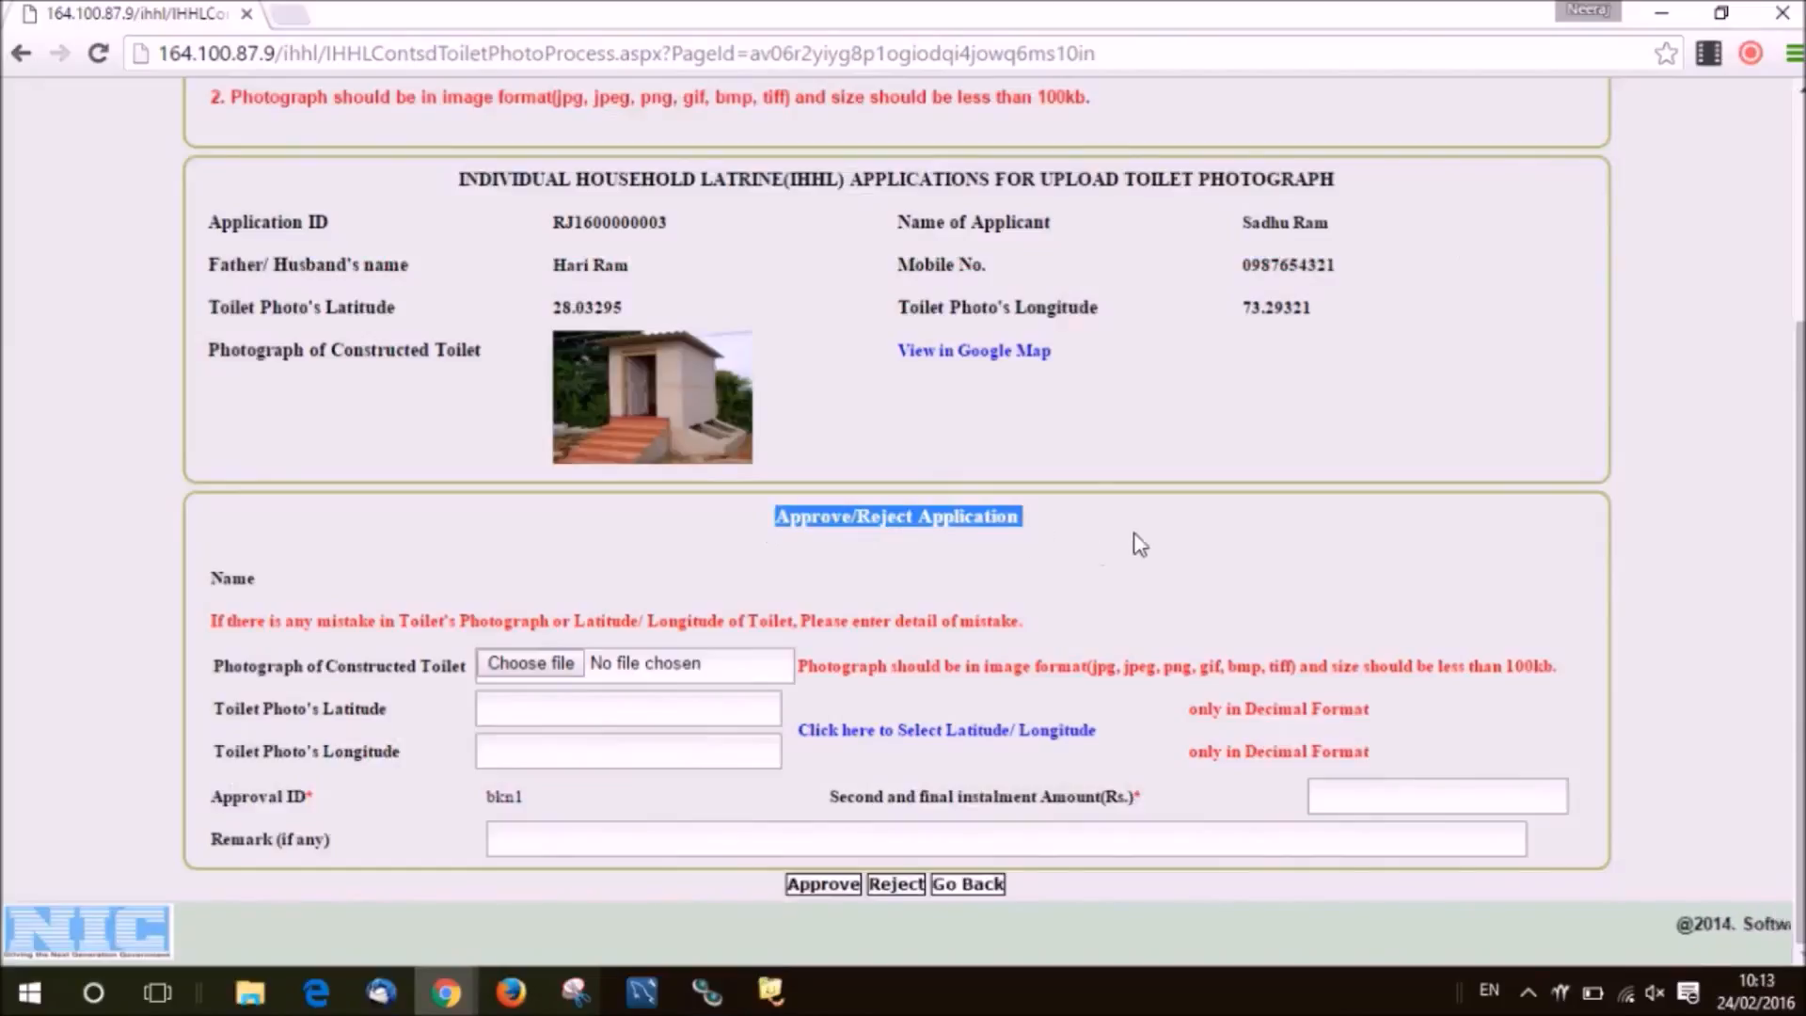
Enter 2000 as the second and final instalment amount and approve the application.
key("ctrl")
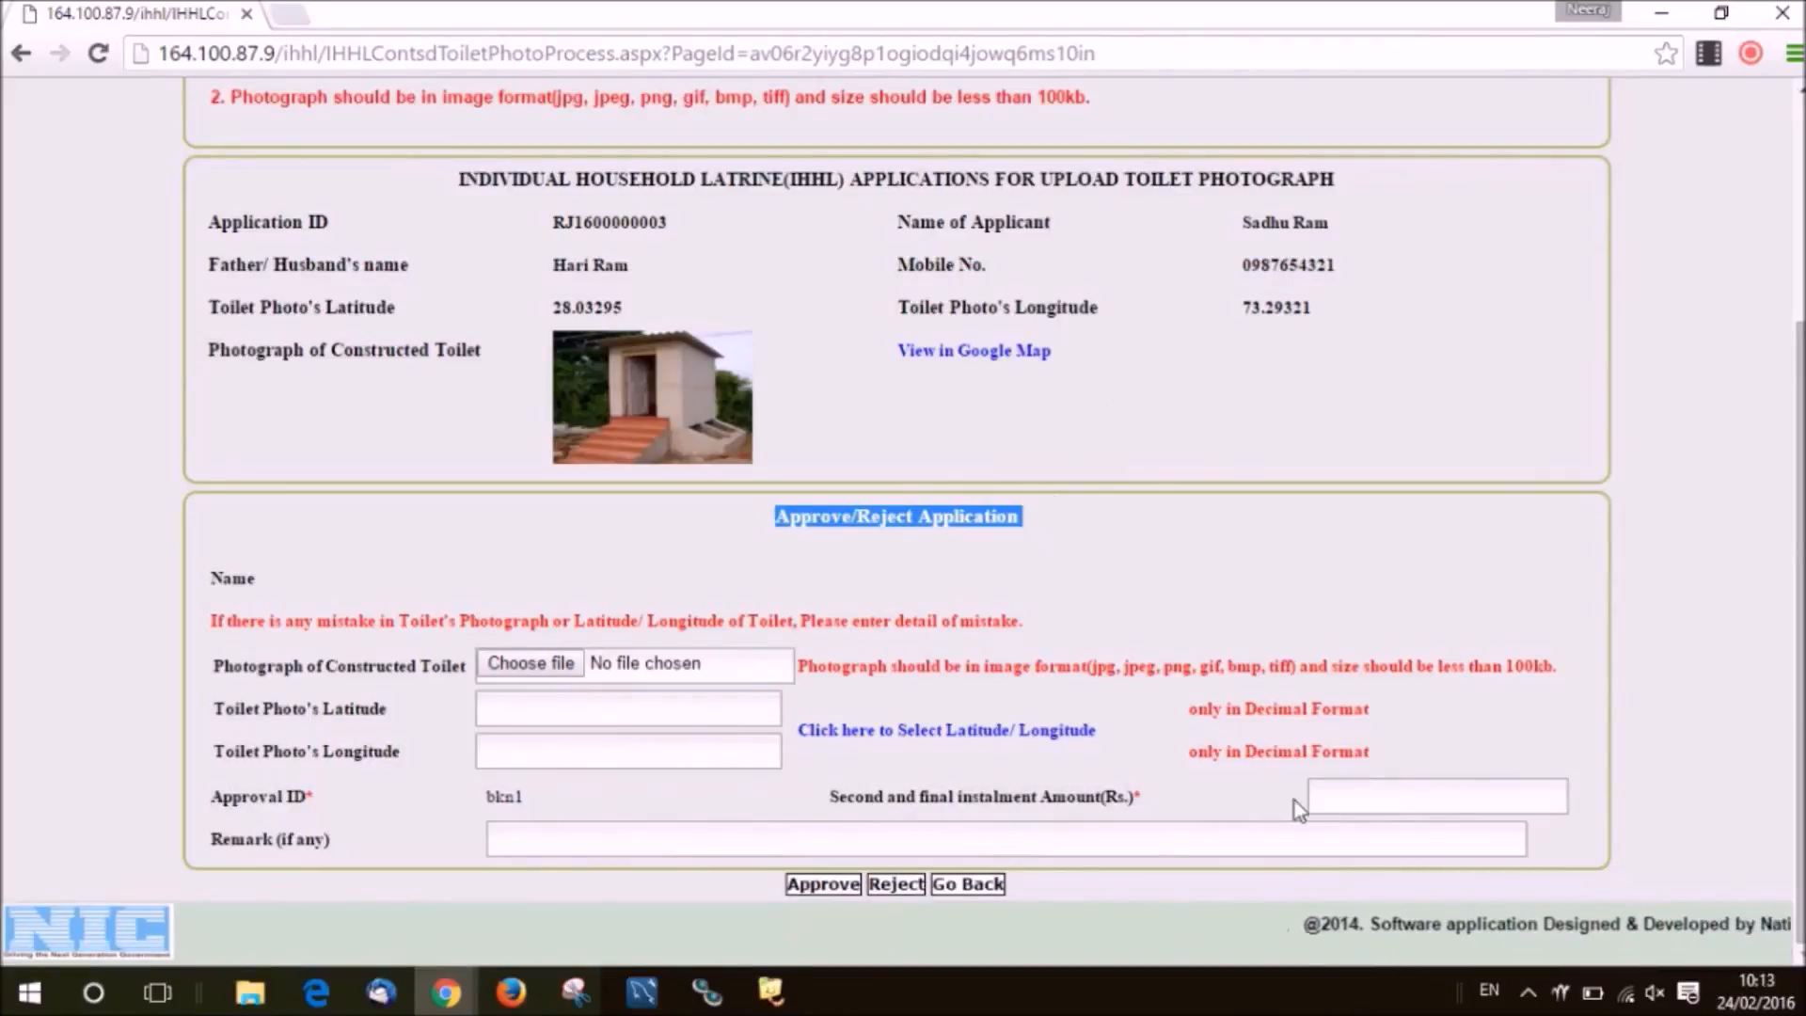
key("ctrl")
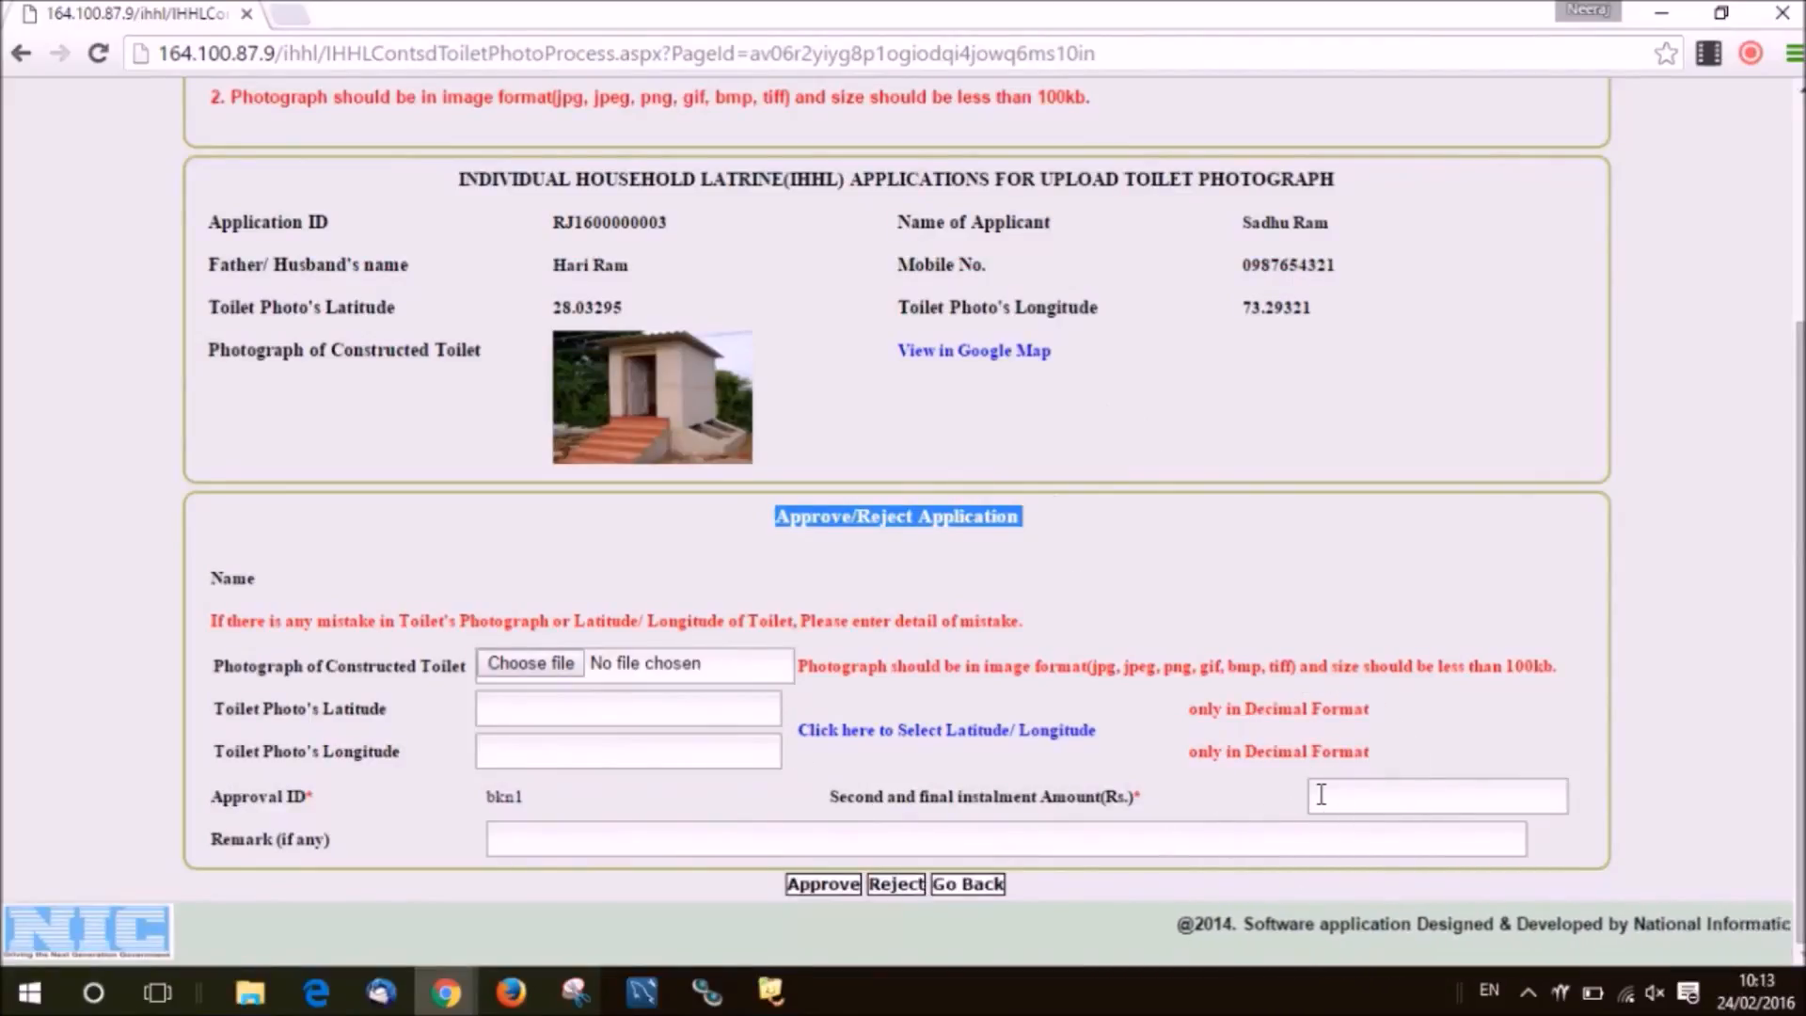
left_click(1321, 795)
type("2000")
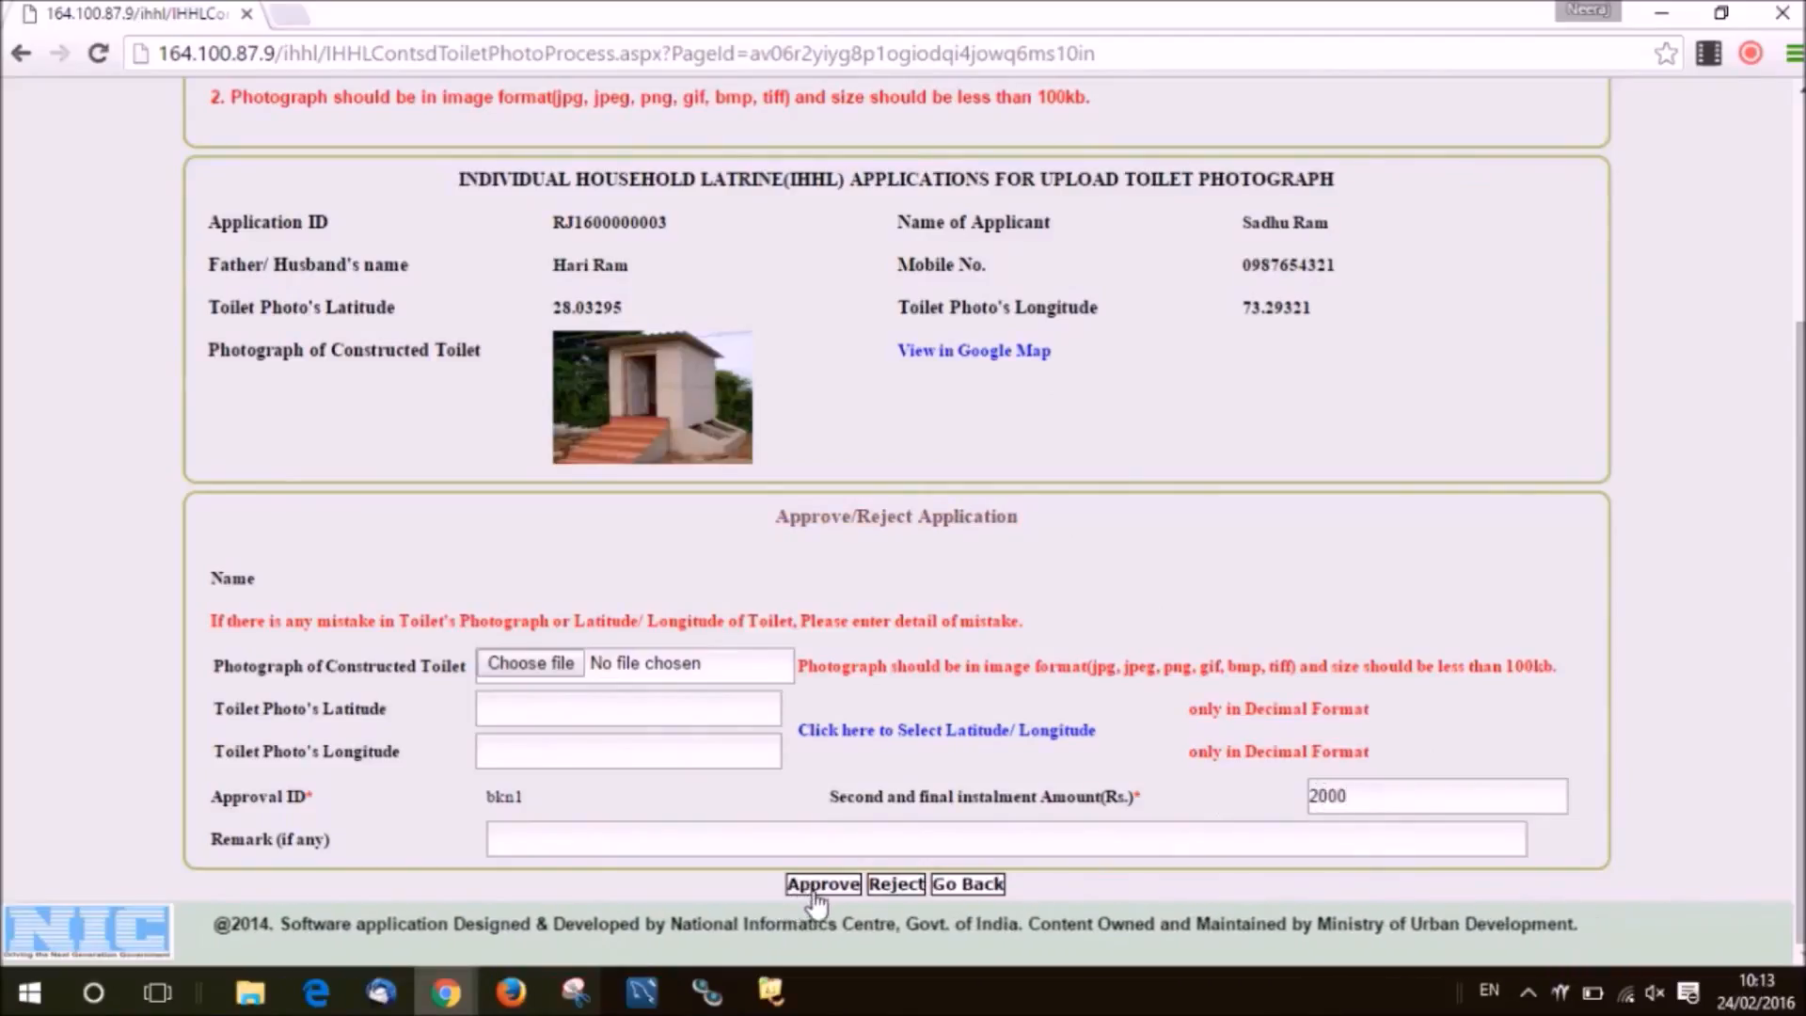
key("ctrl")
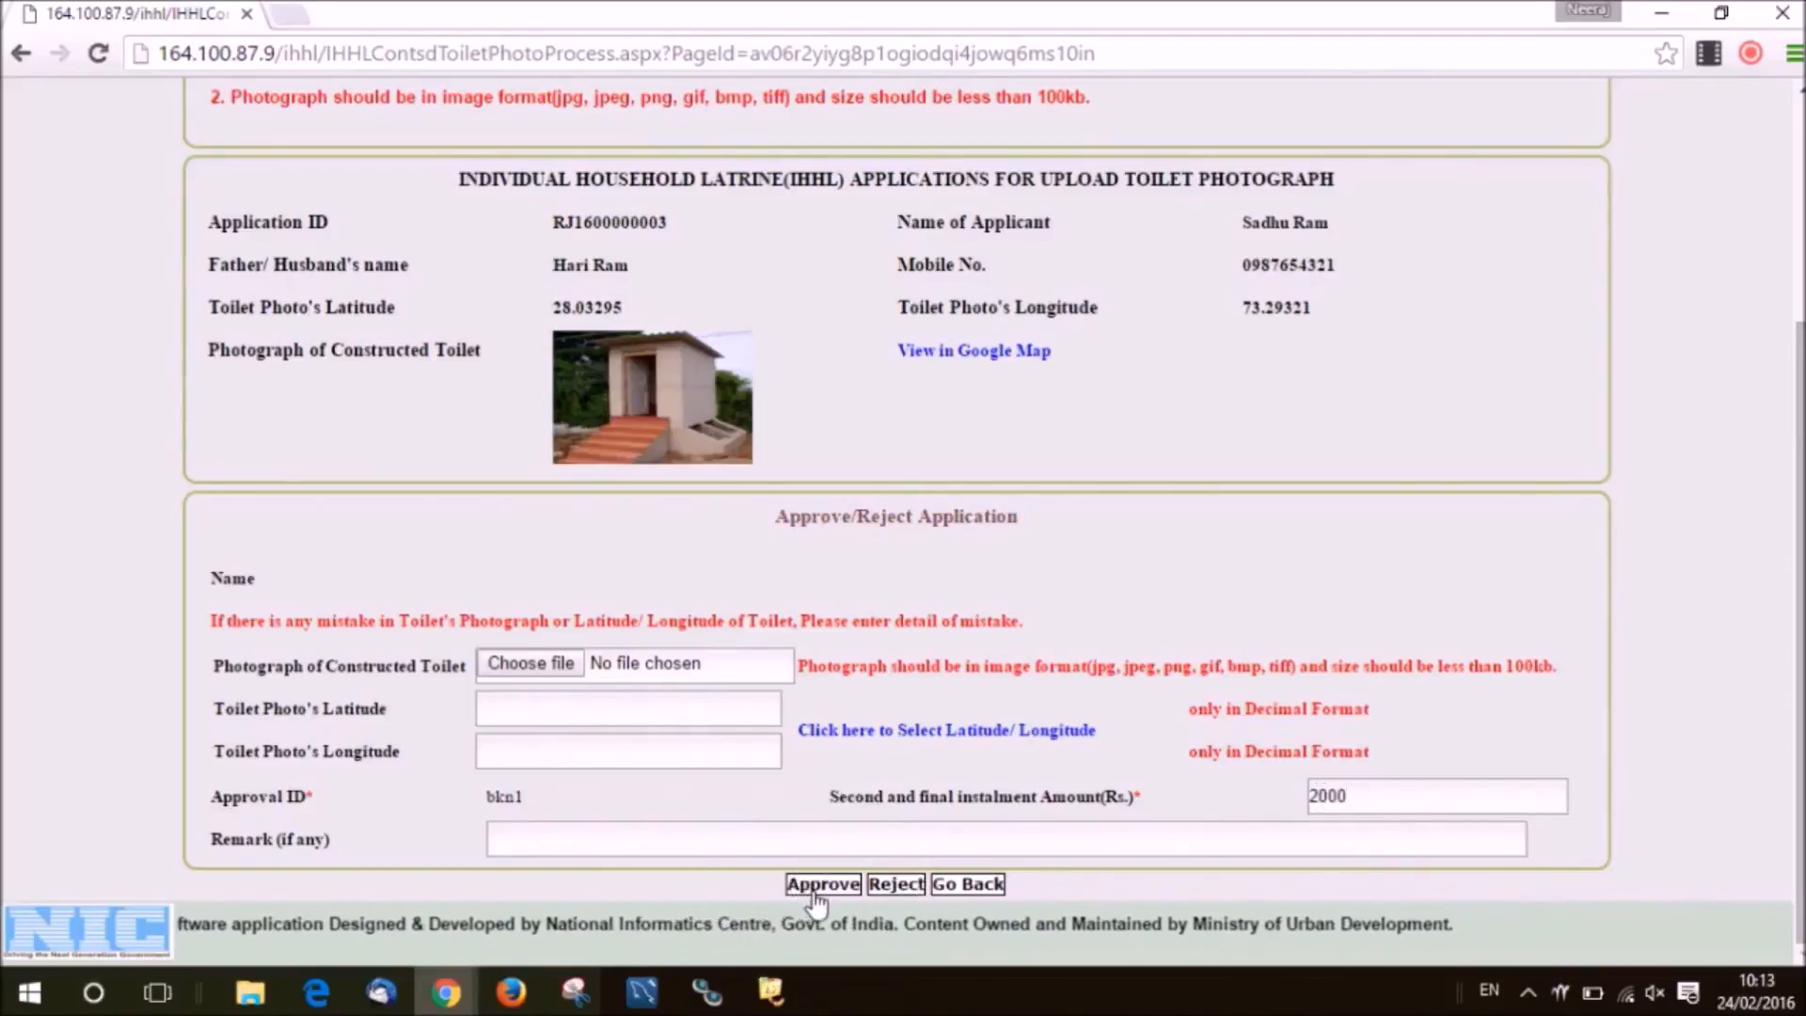
left_click(819, 889)
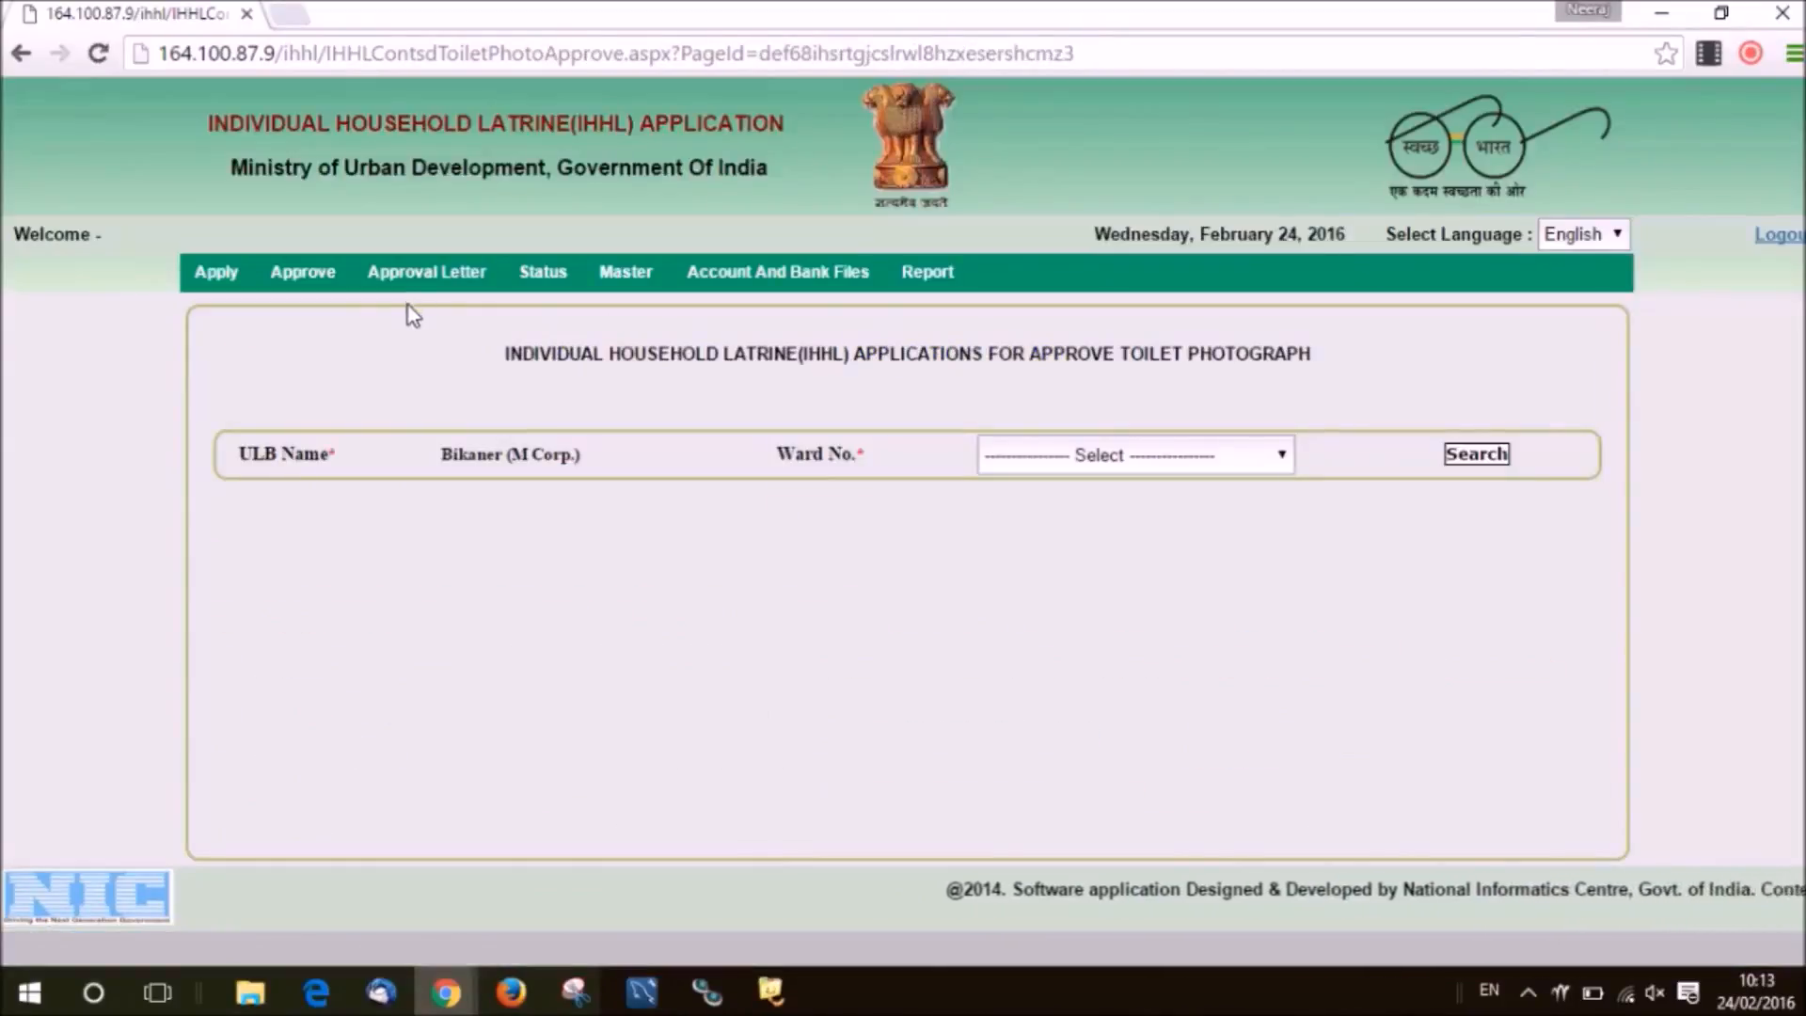
Search for the copied Application ID on the Approval Letter for Application page.
mouse_move(399, 291)
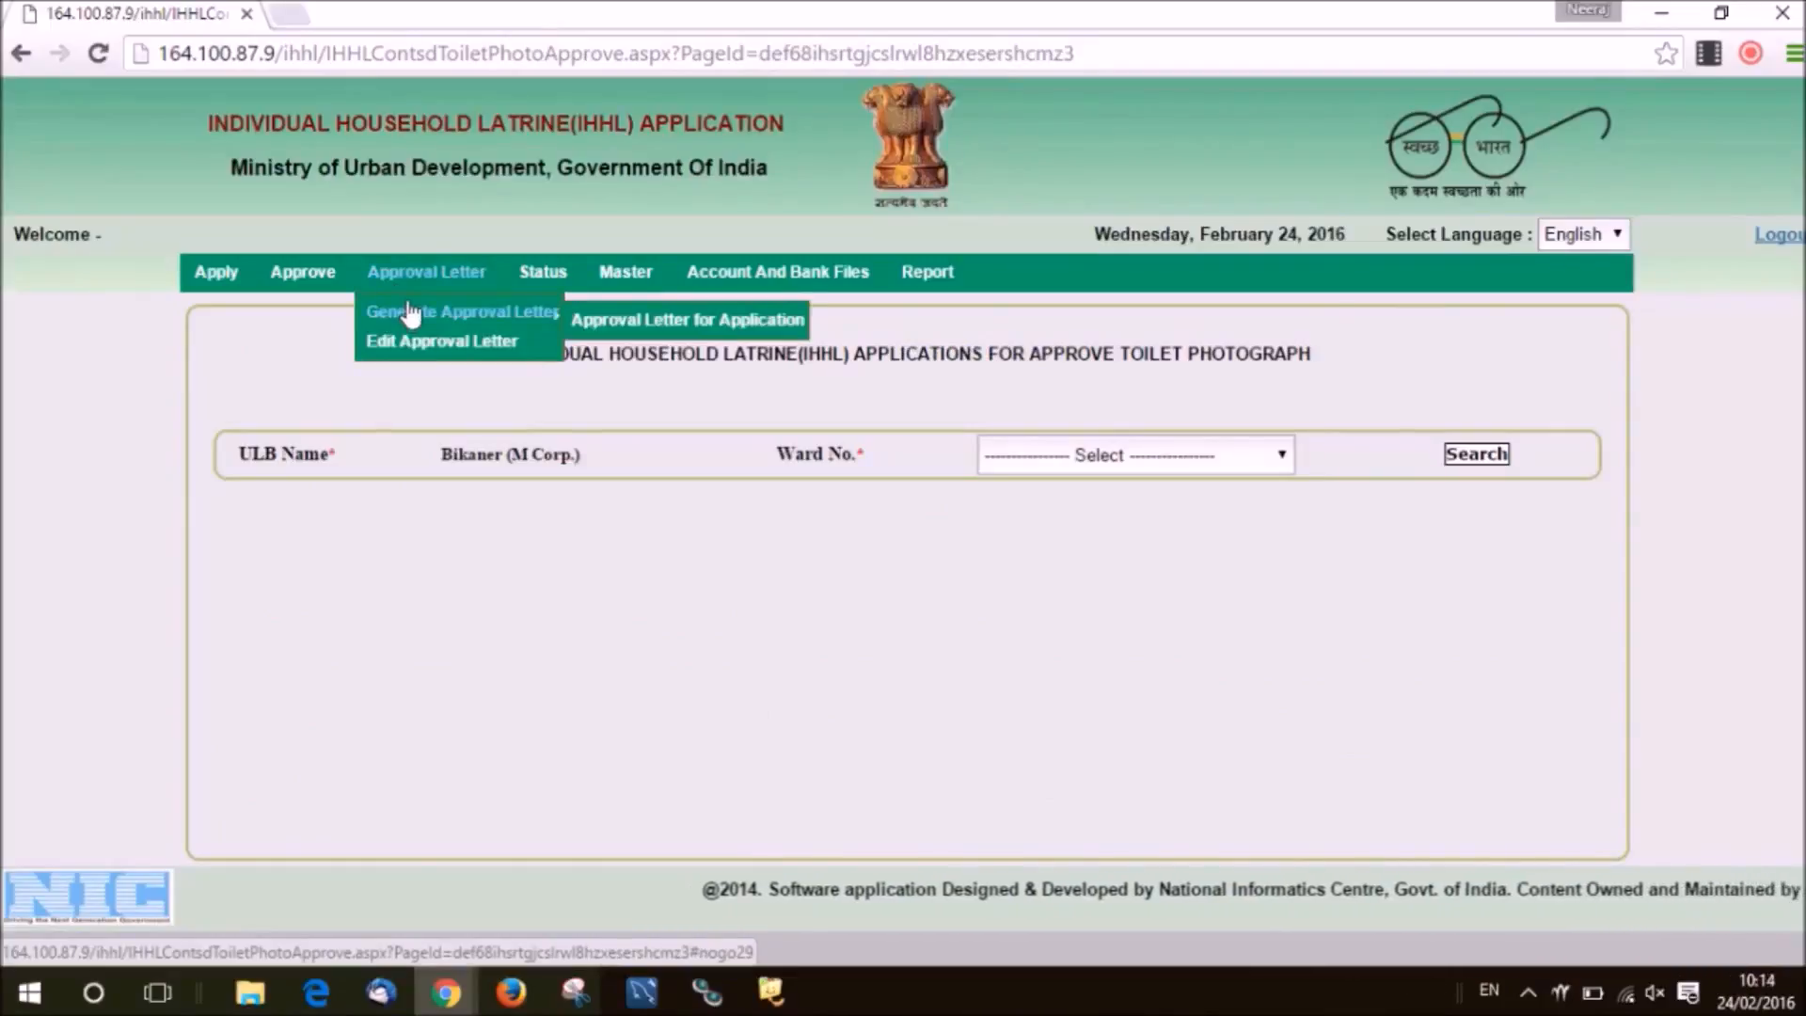
left_click(585, 324)
left_click(620, 409)
key("ctrl+v")
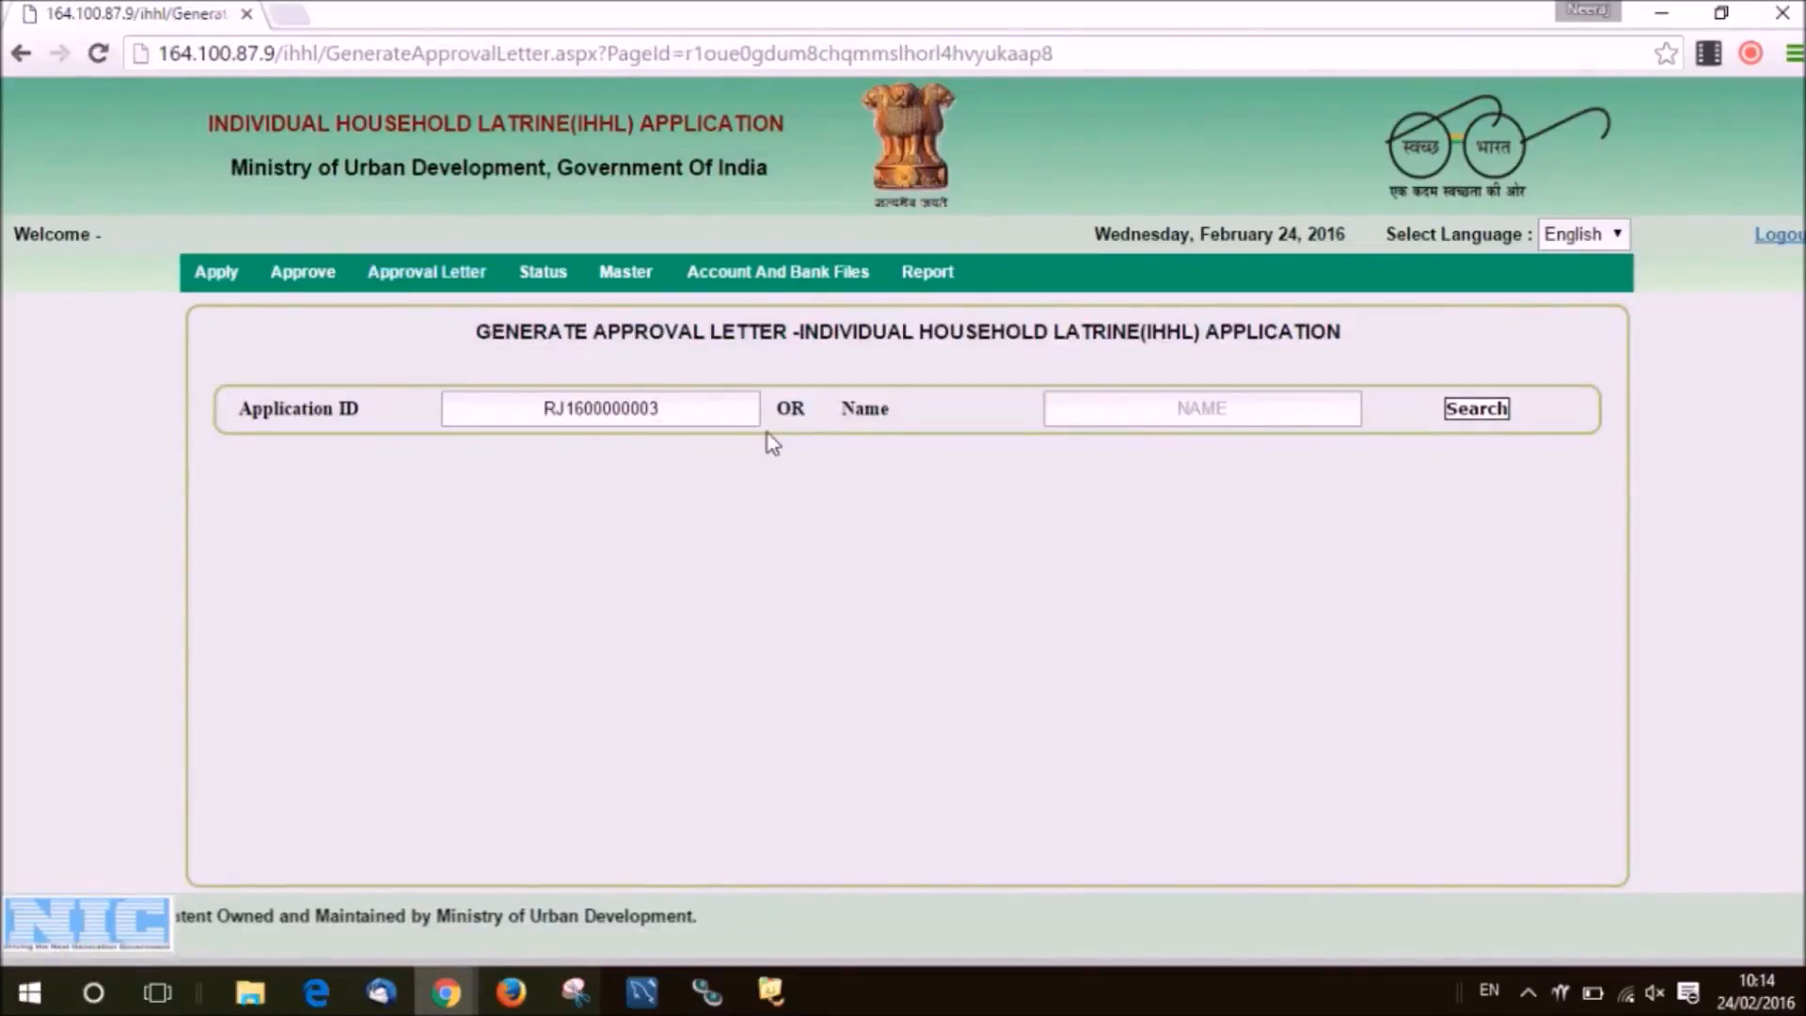
key("ctrl")
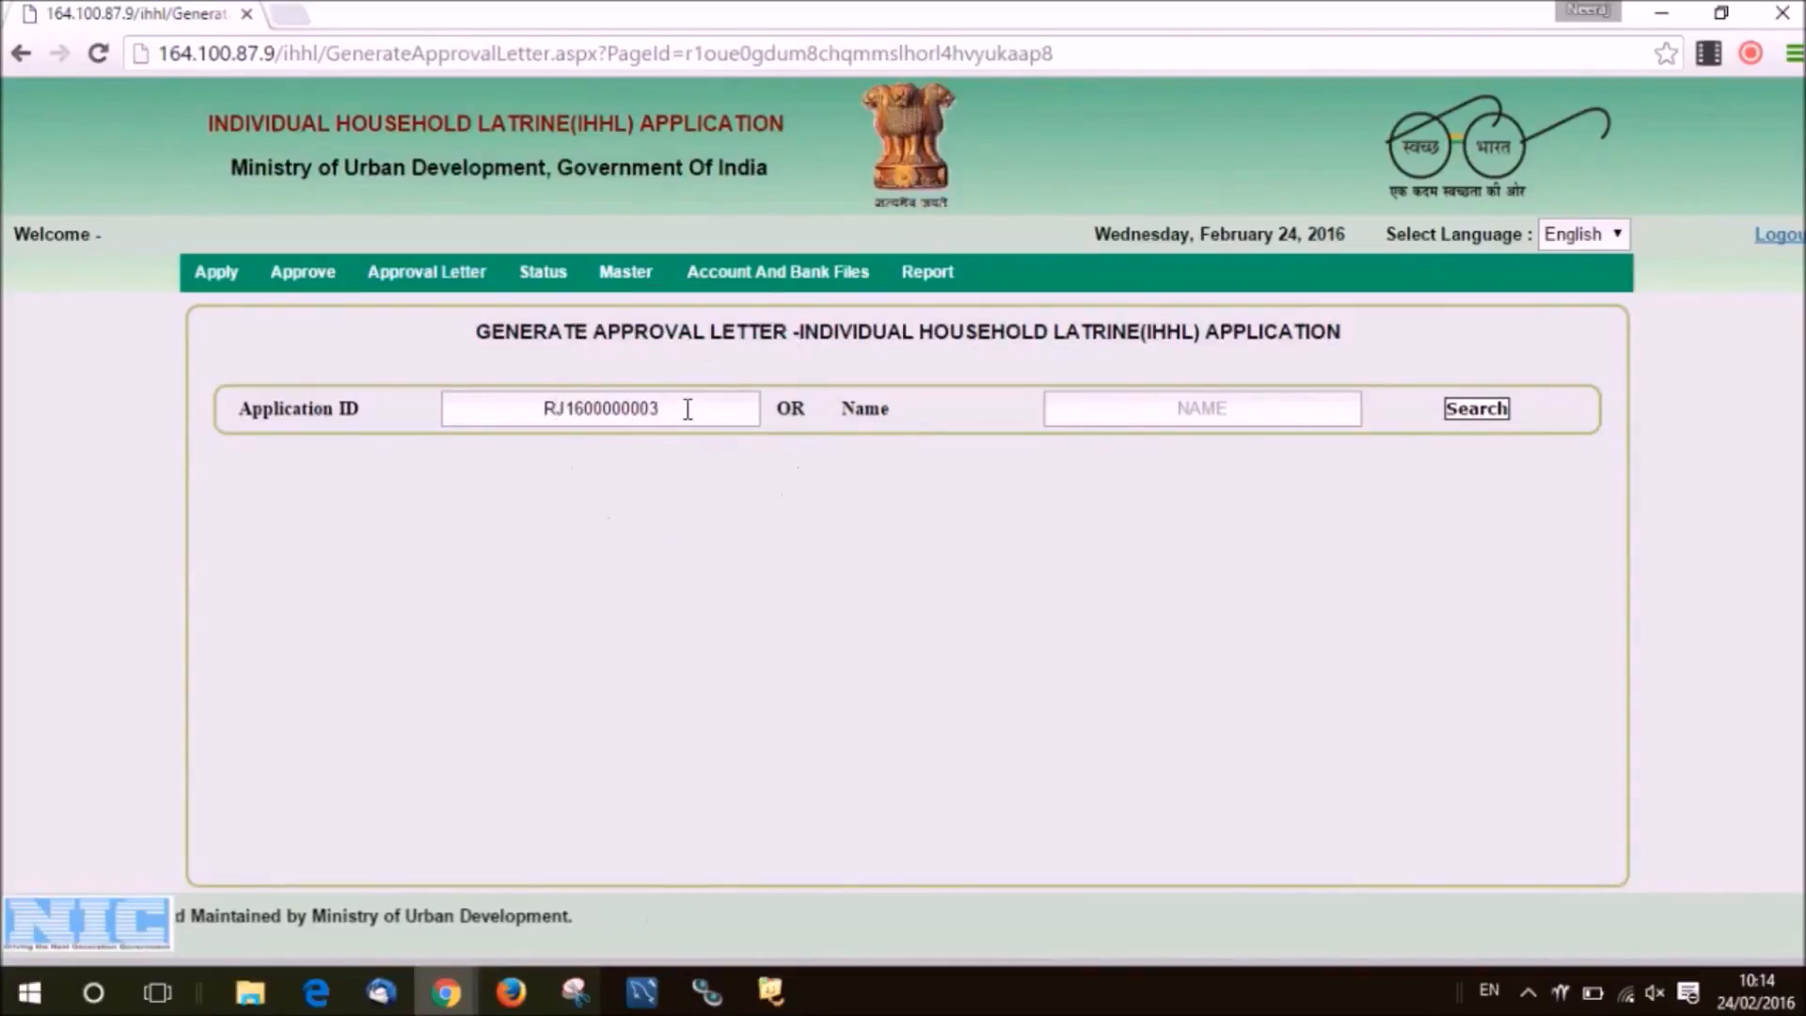
key("ctrl")
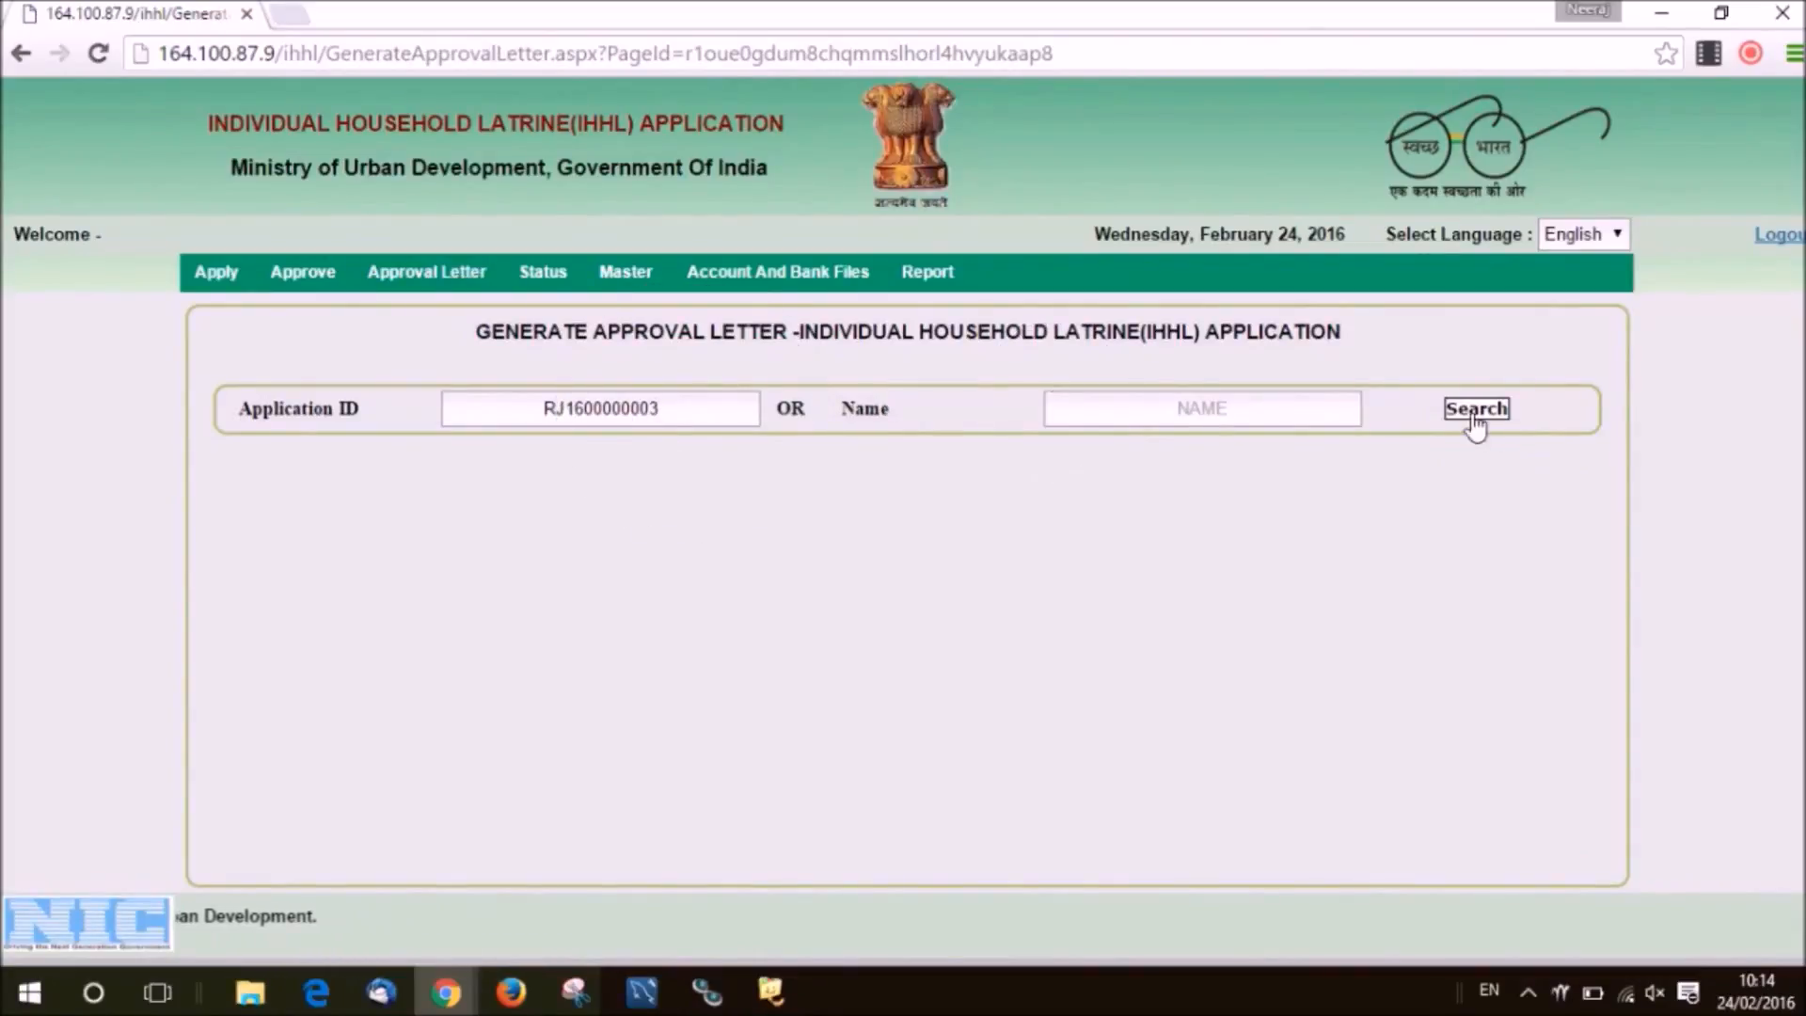
key("ctrl")
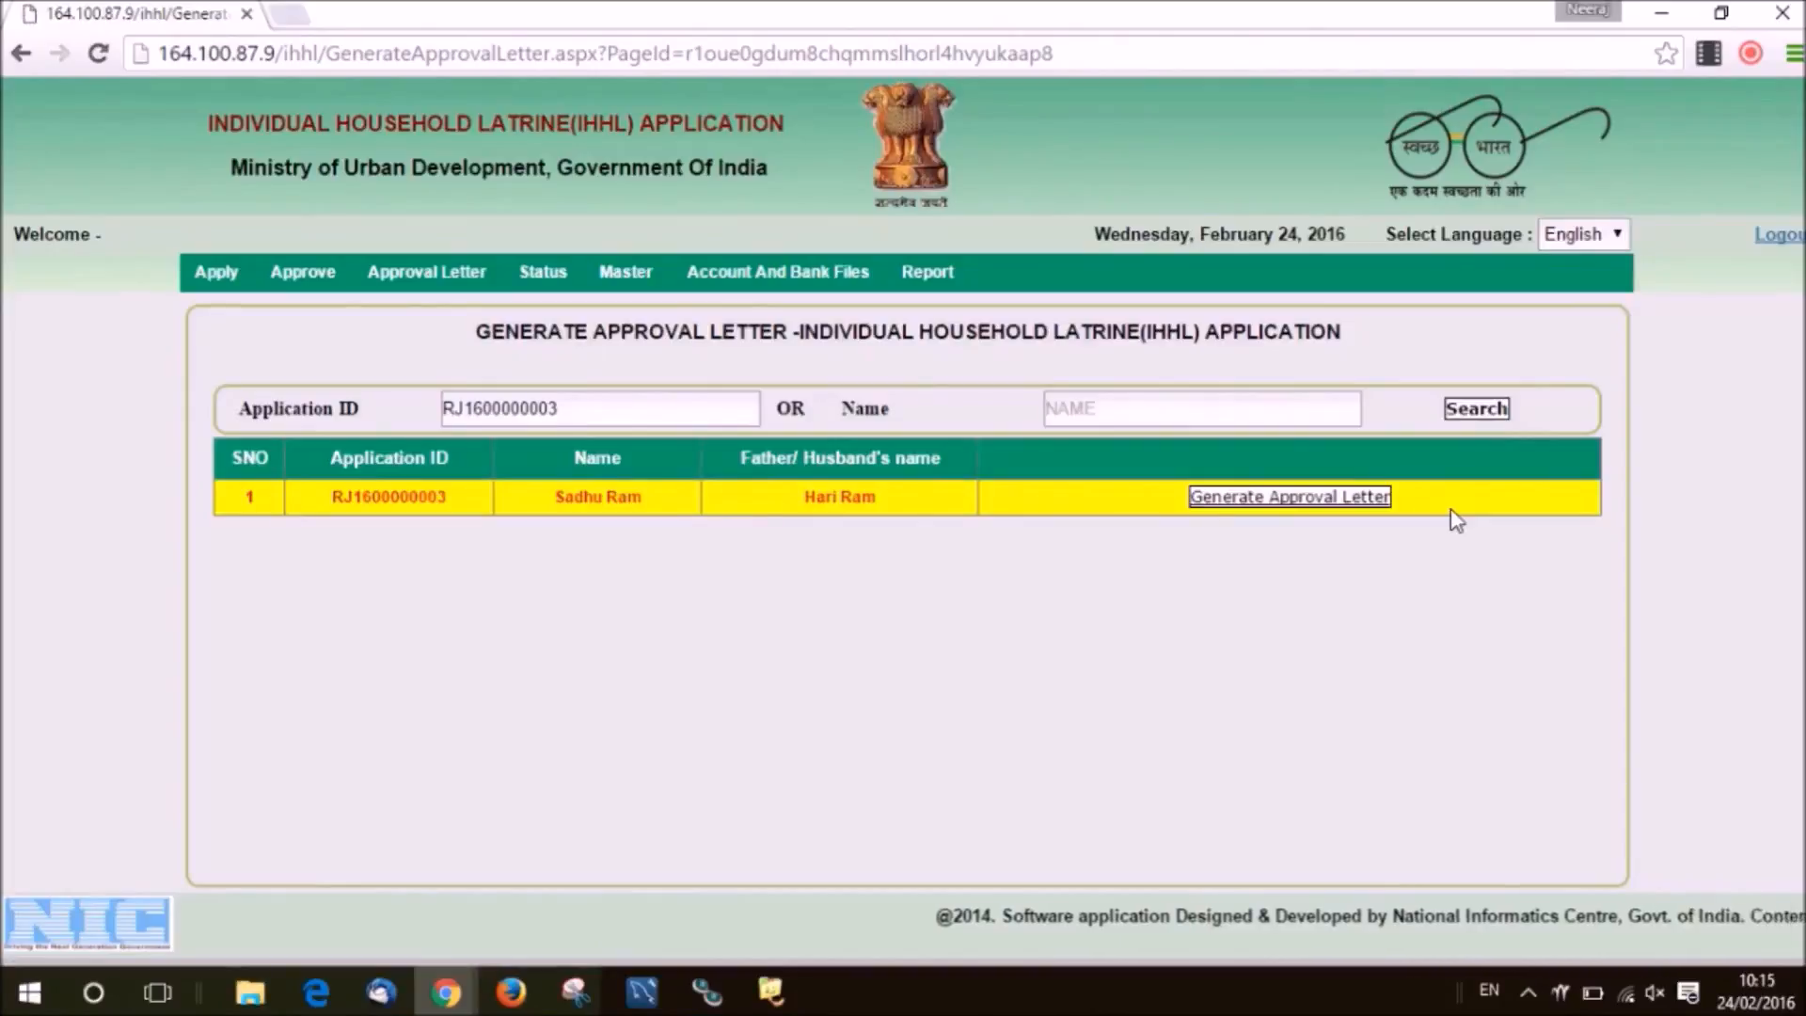
key("ctrl")
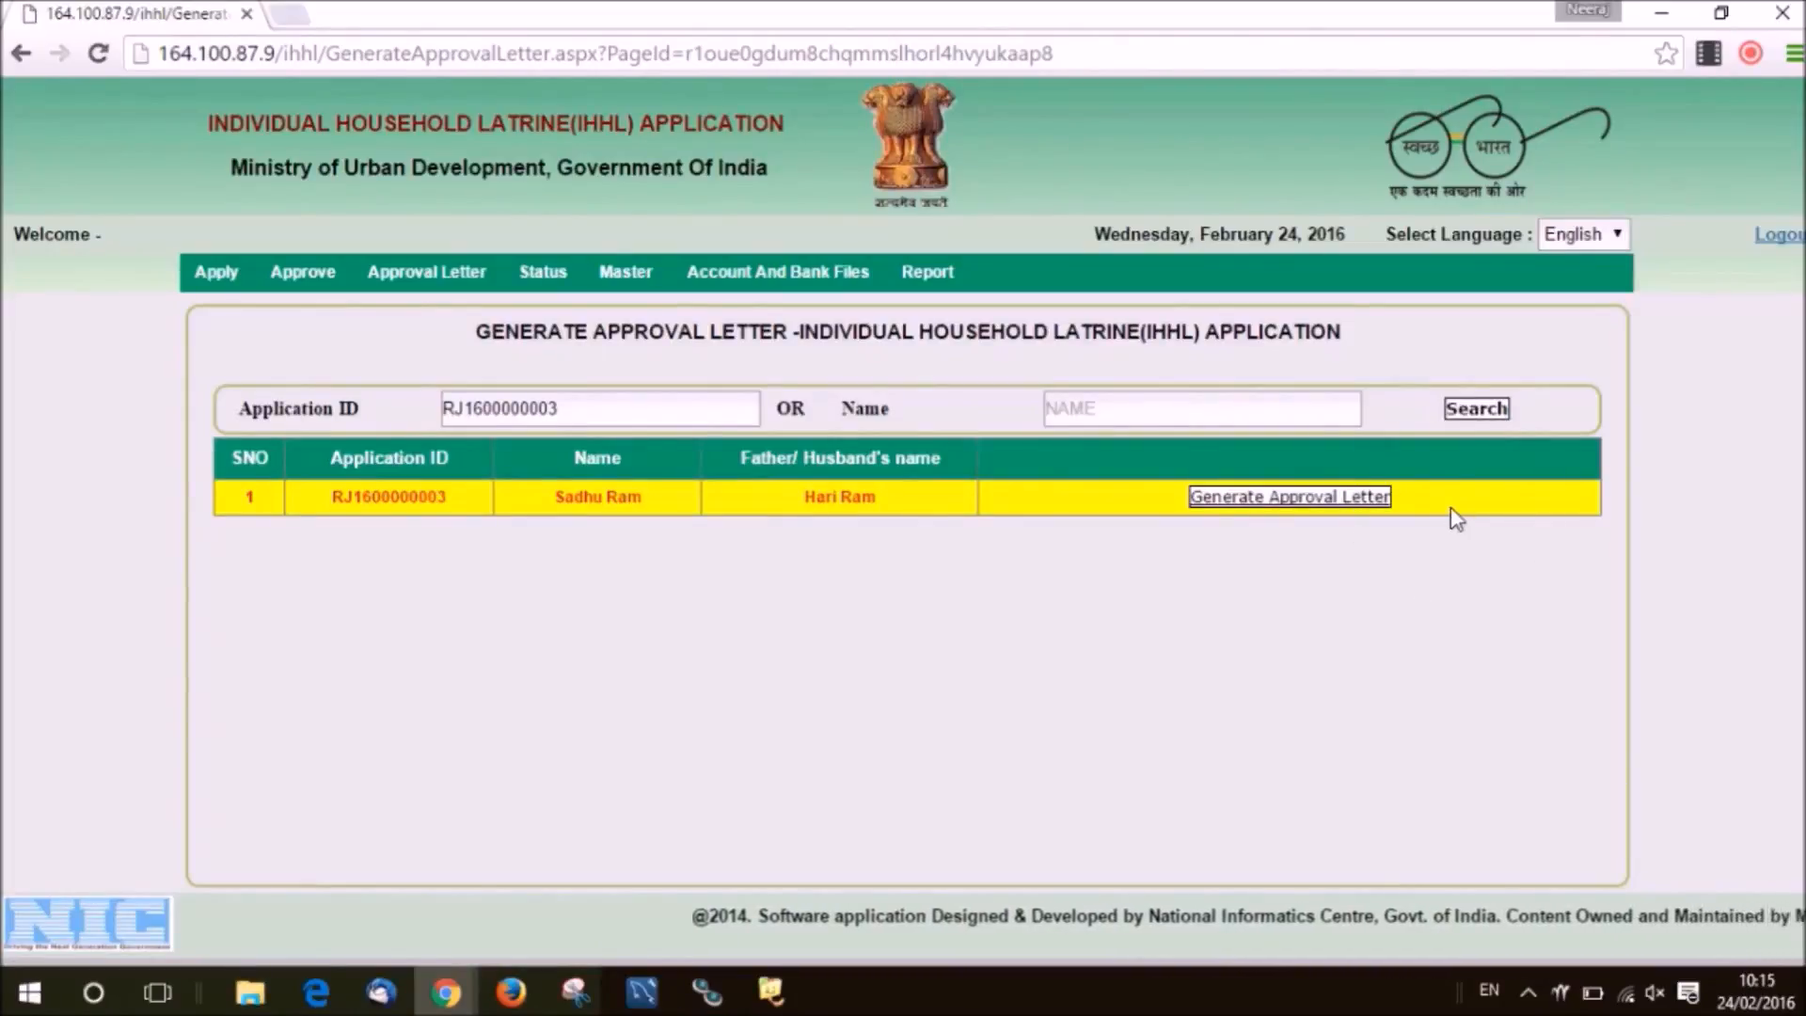
left_click(1322, 513)
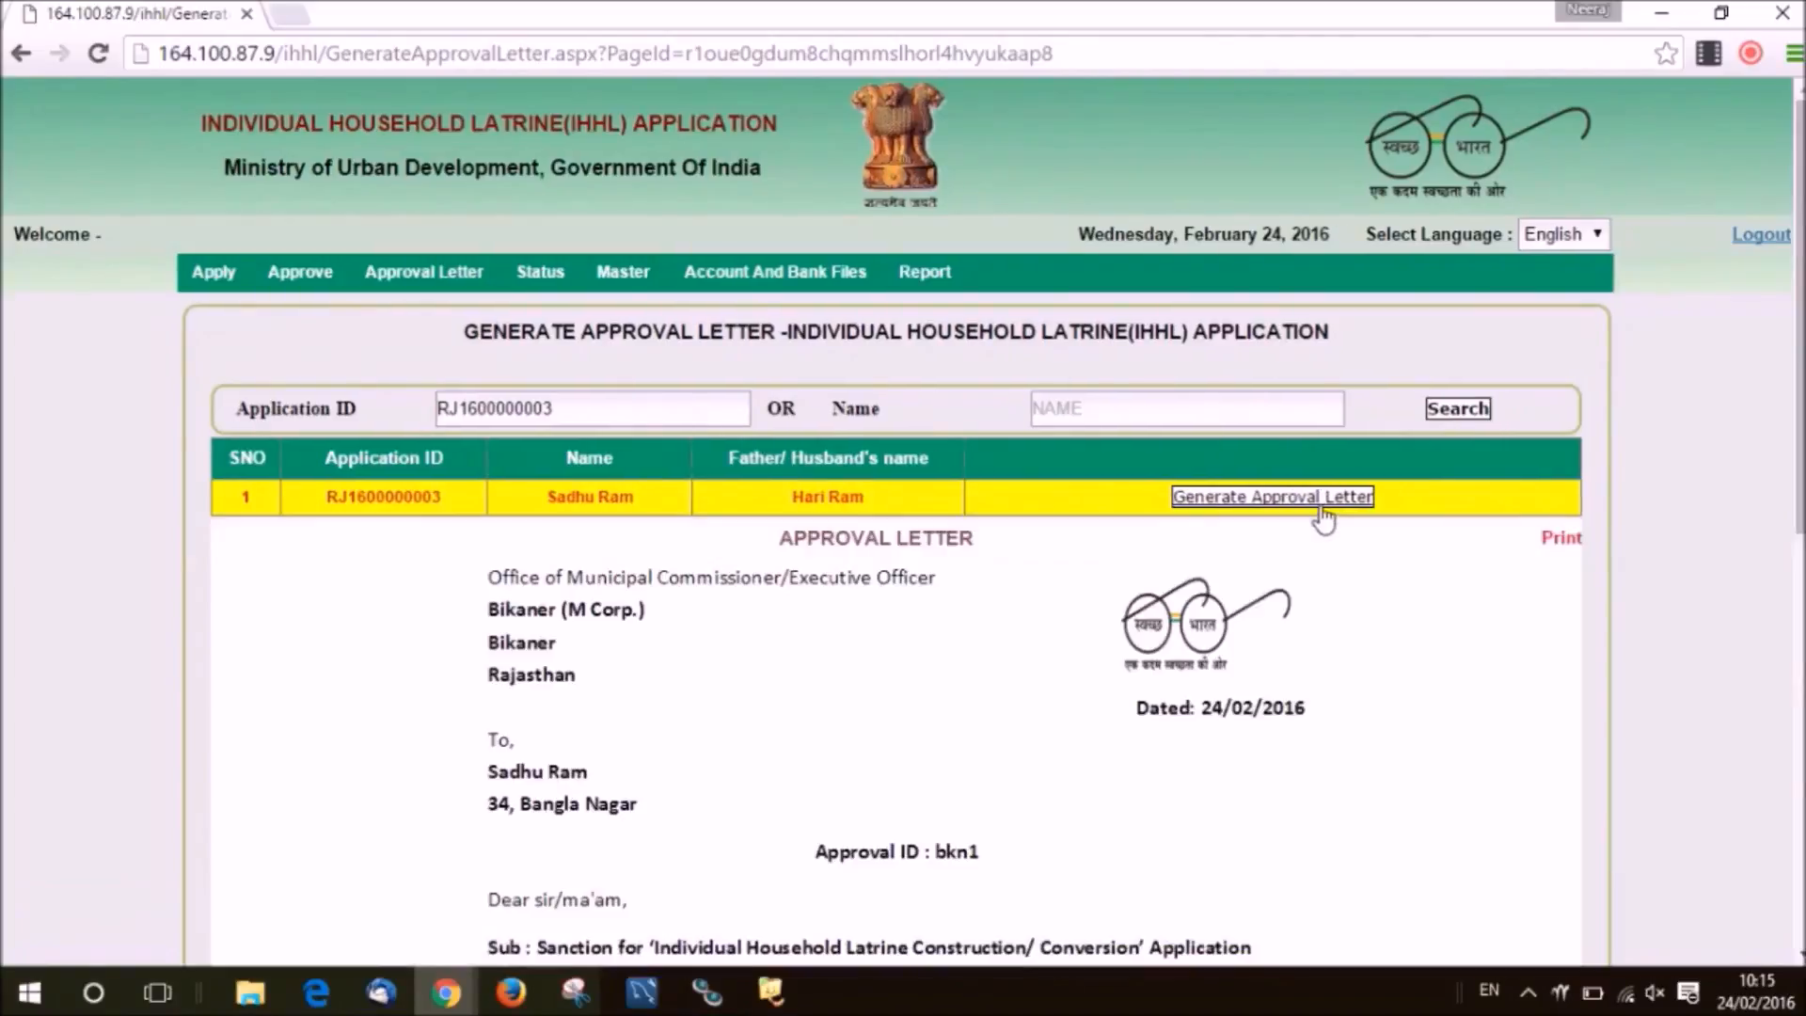
scroll(1350, 339, "down", 3)
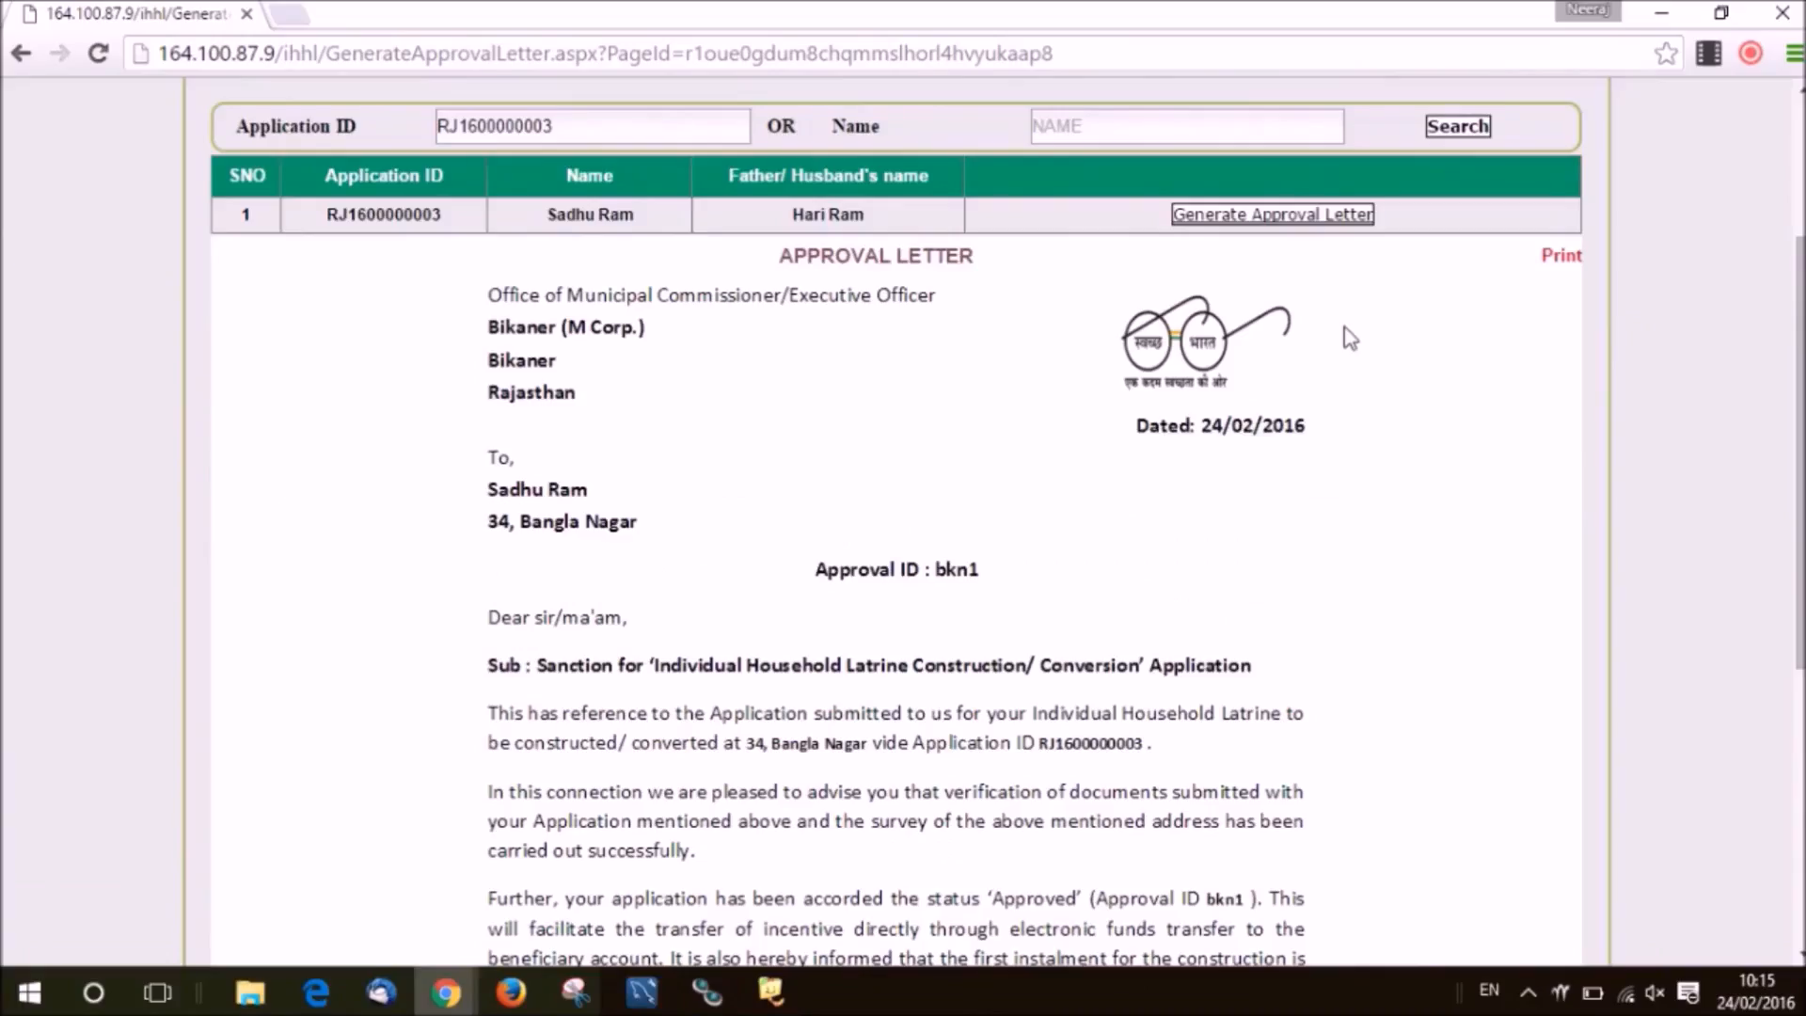
left_click(1350, 338)
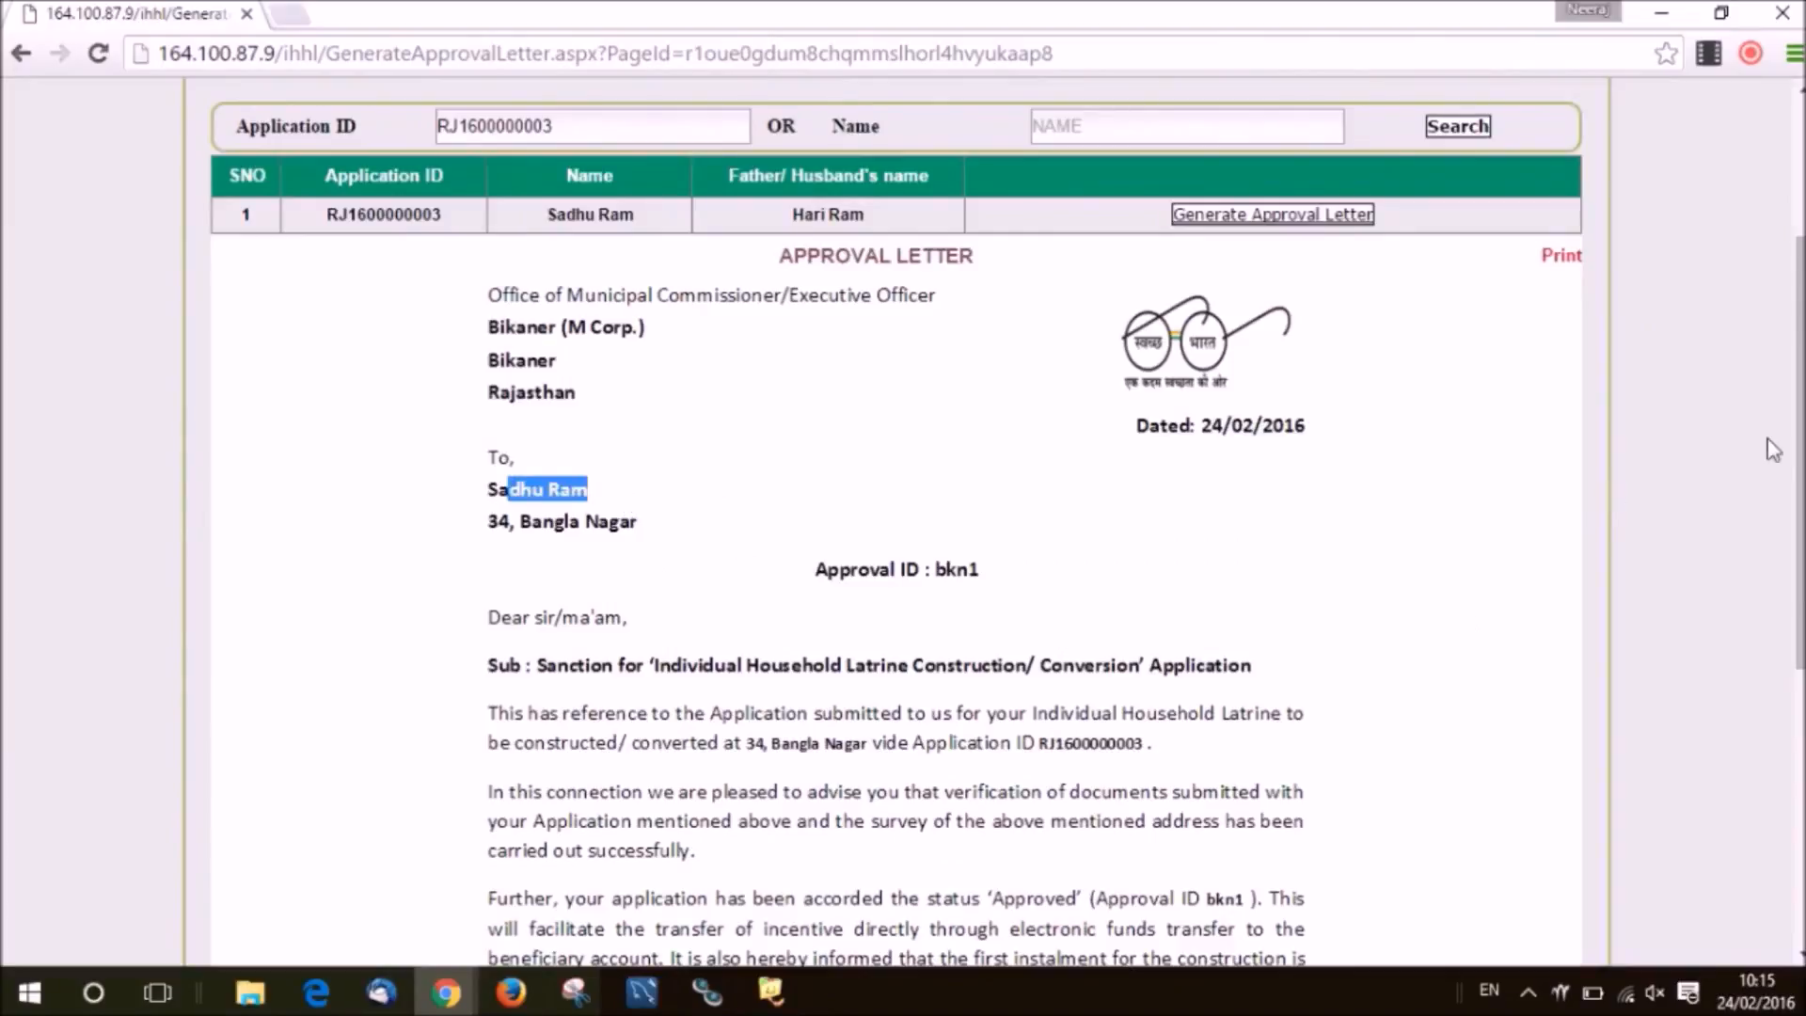
left_click_drag(1800, 446, 1803, 724)
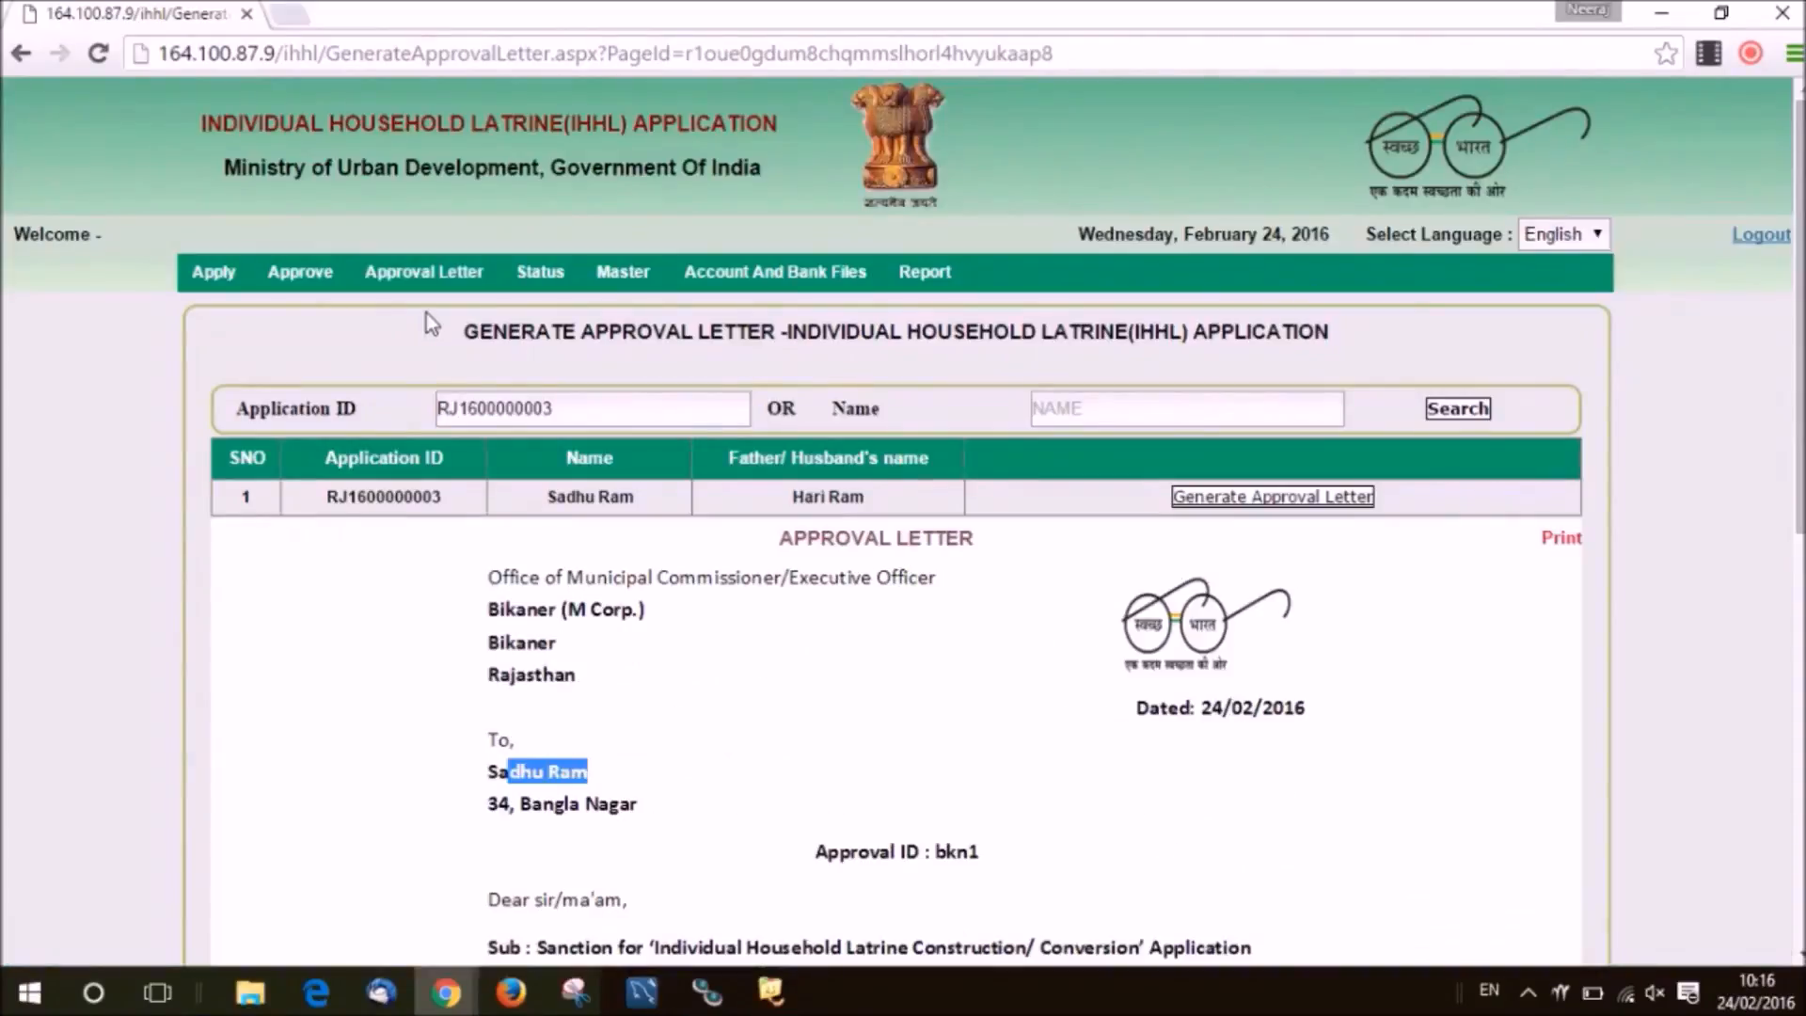
mouse_move(423, 273)
mouse_move(401, 345)
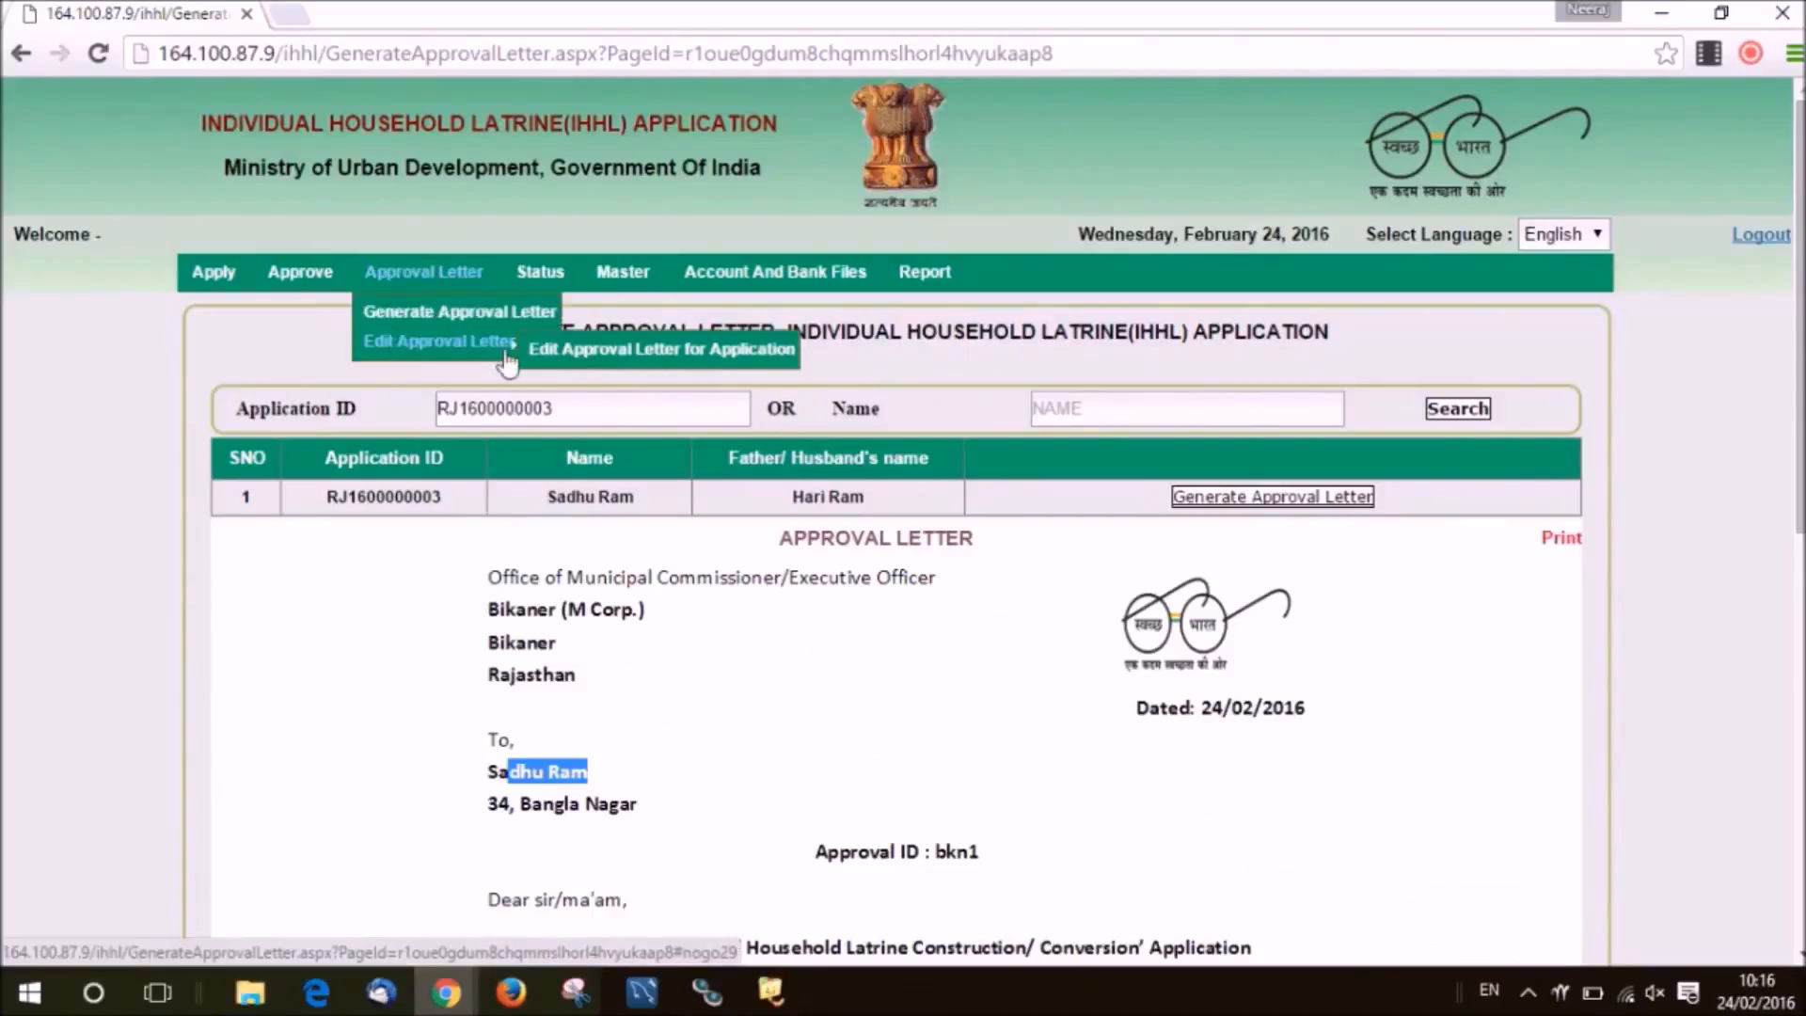
Open the application's letter on Approval Letter Edit, save the details, and confirm the success alert.
left_click(555, 354)
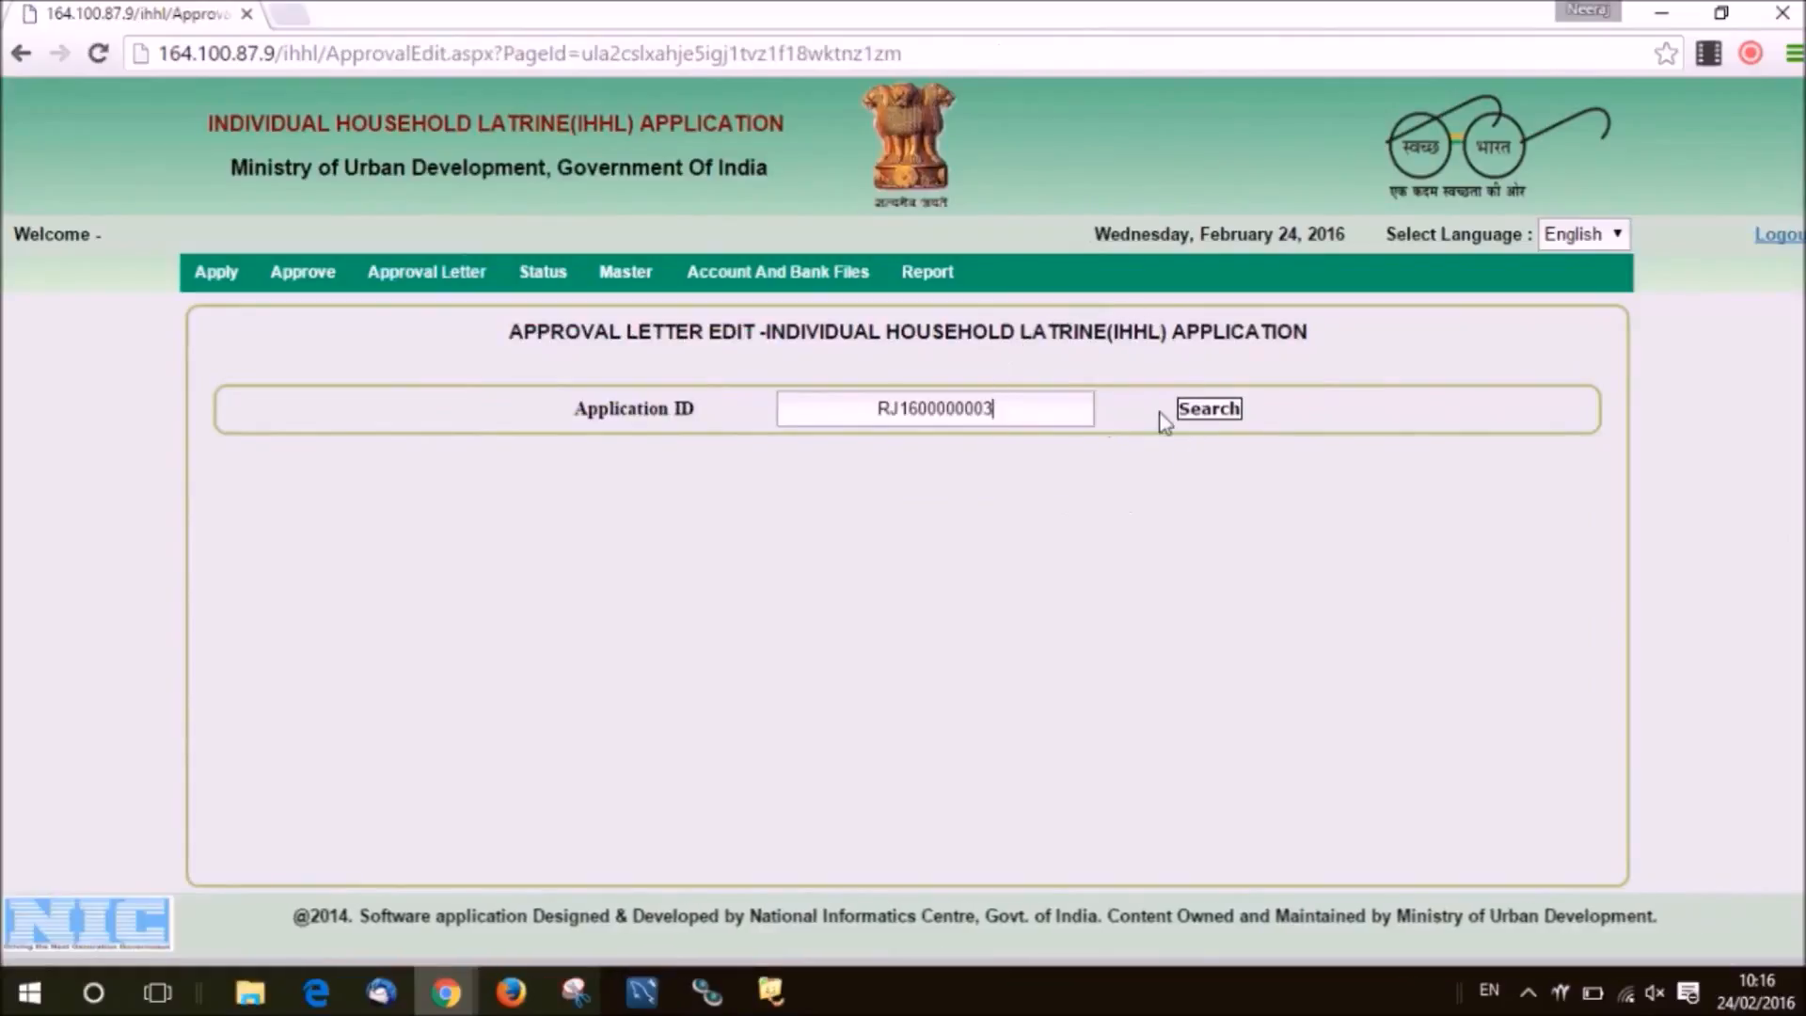
left_click(1183, 414)
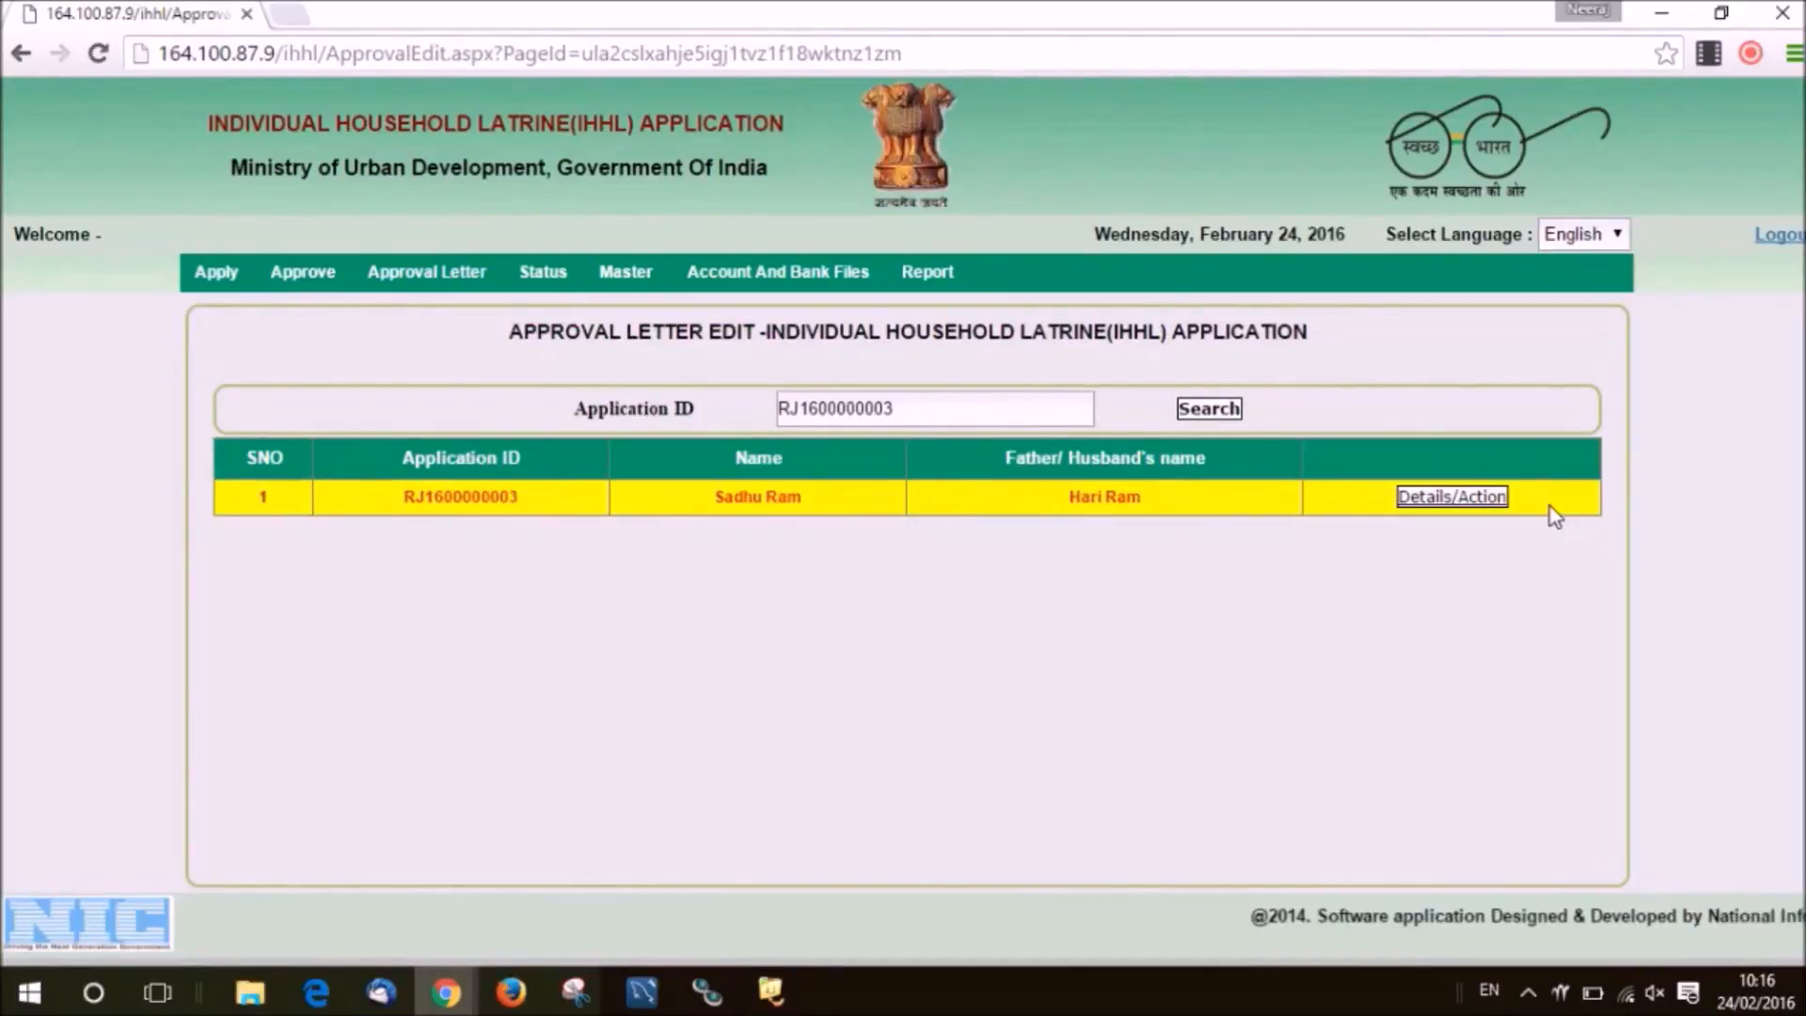
left_click(1491, 508)
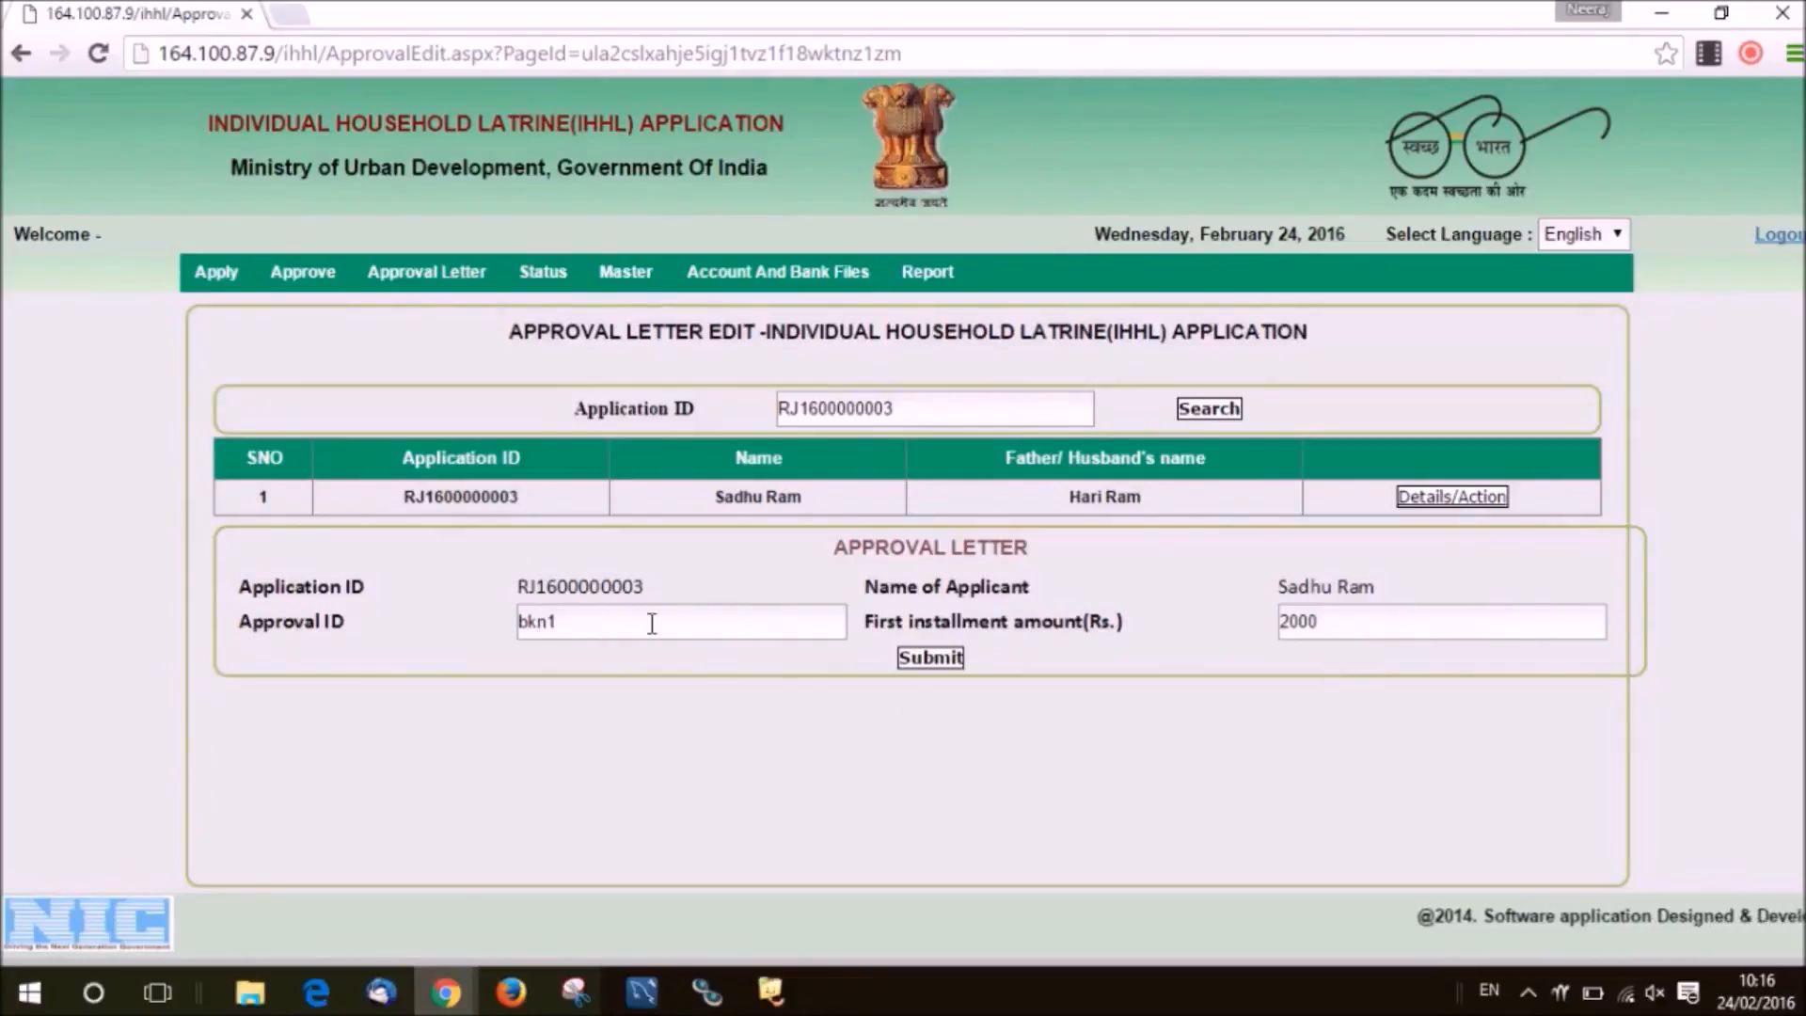
left_click(919, 667)
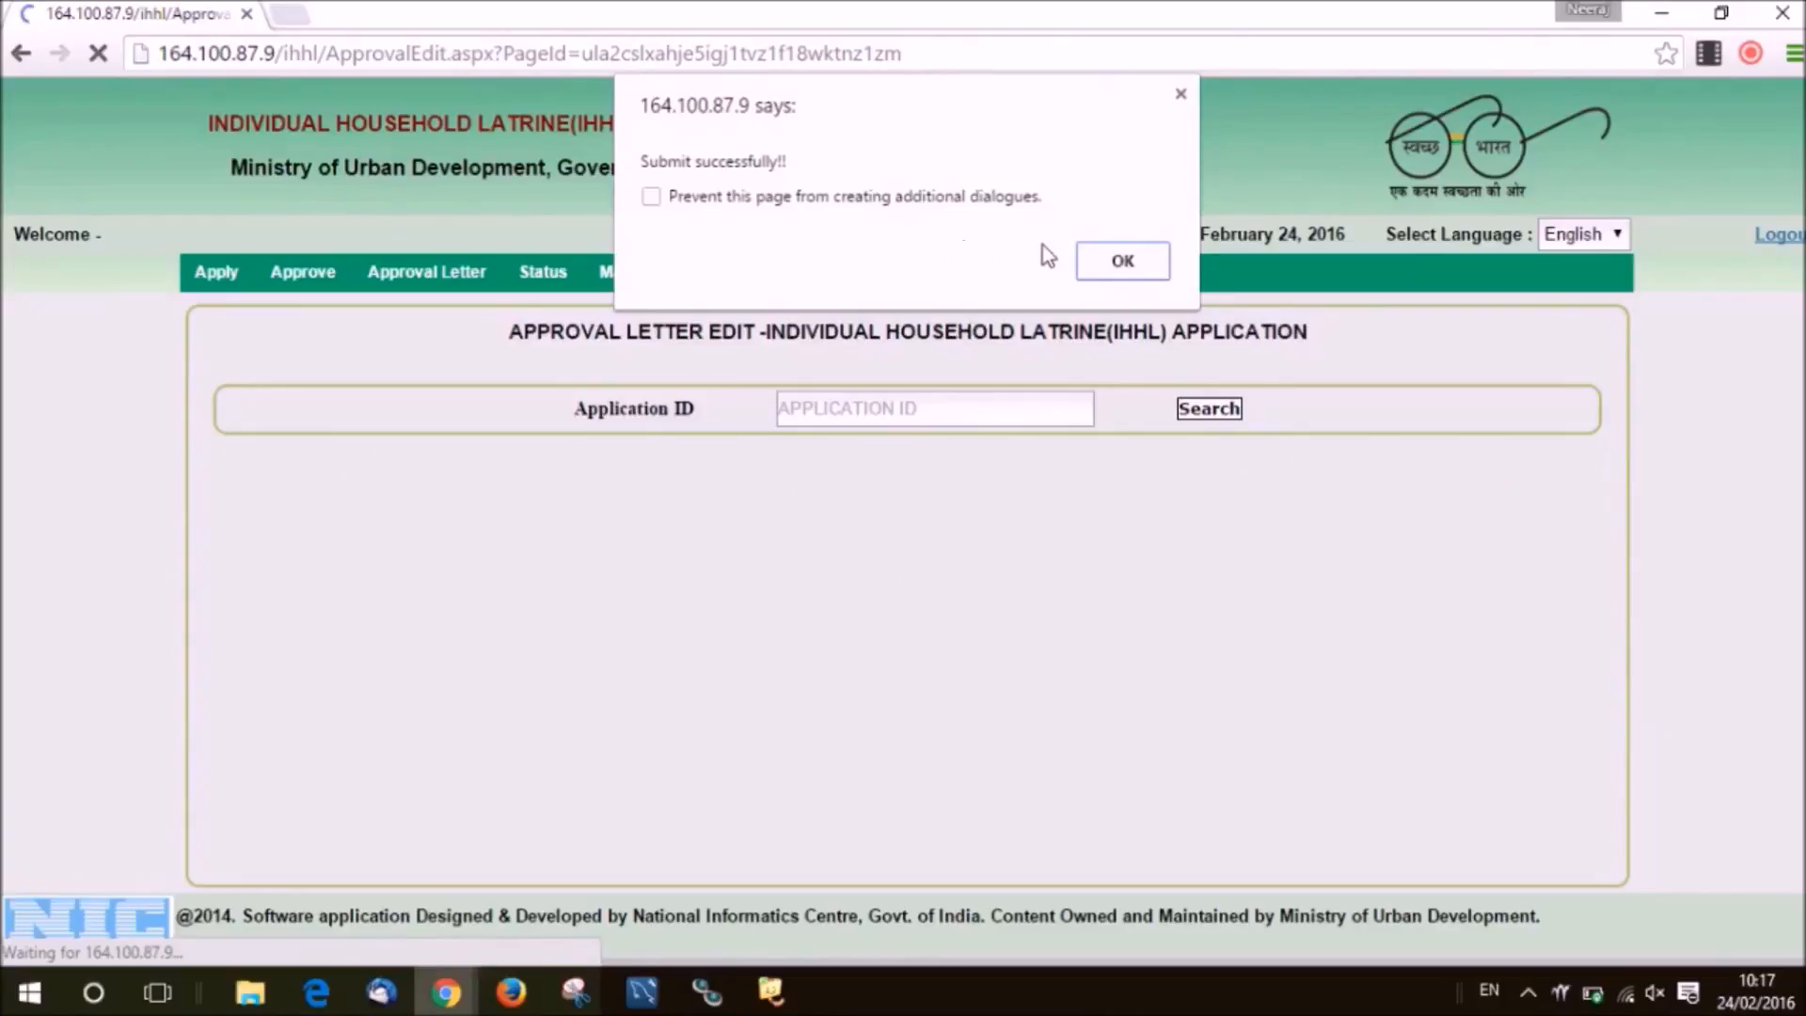
left_click(1097, 271)
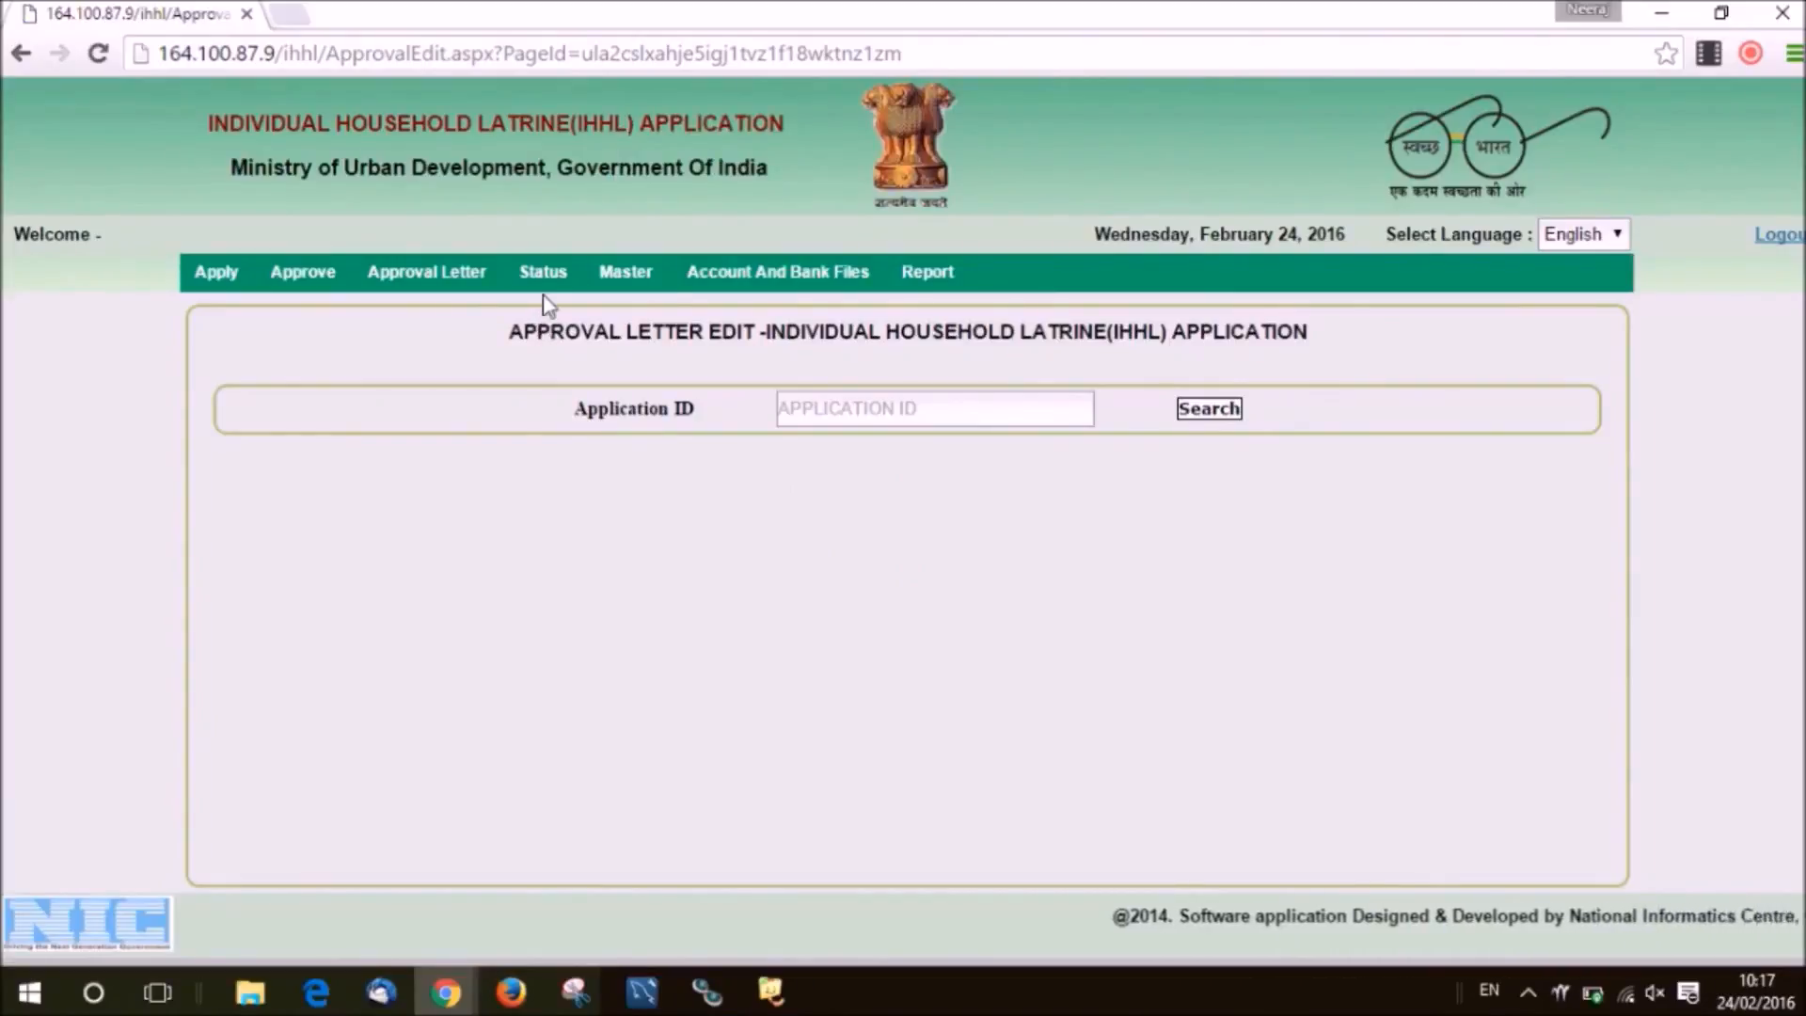
Open the IHHL Application status lookup and search for an application by its Application ID.
mouse_move(543, 286)
left_click(558, 319)
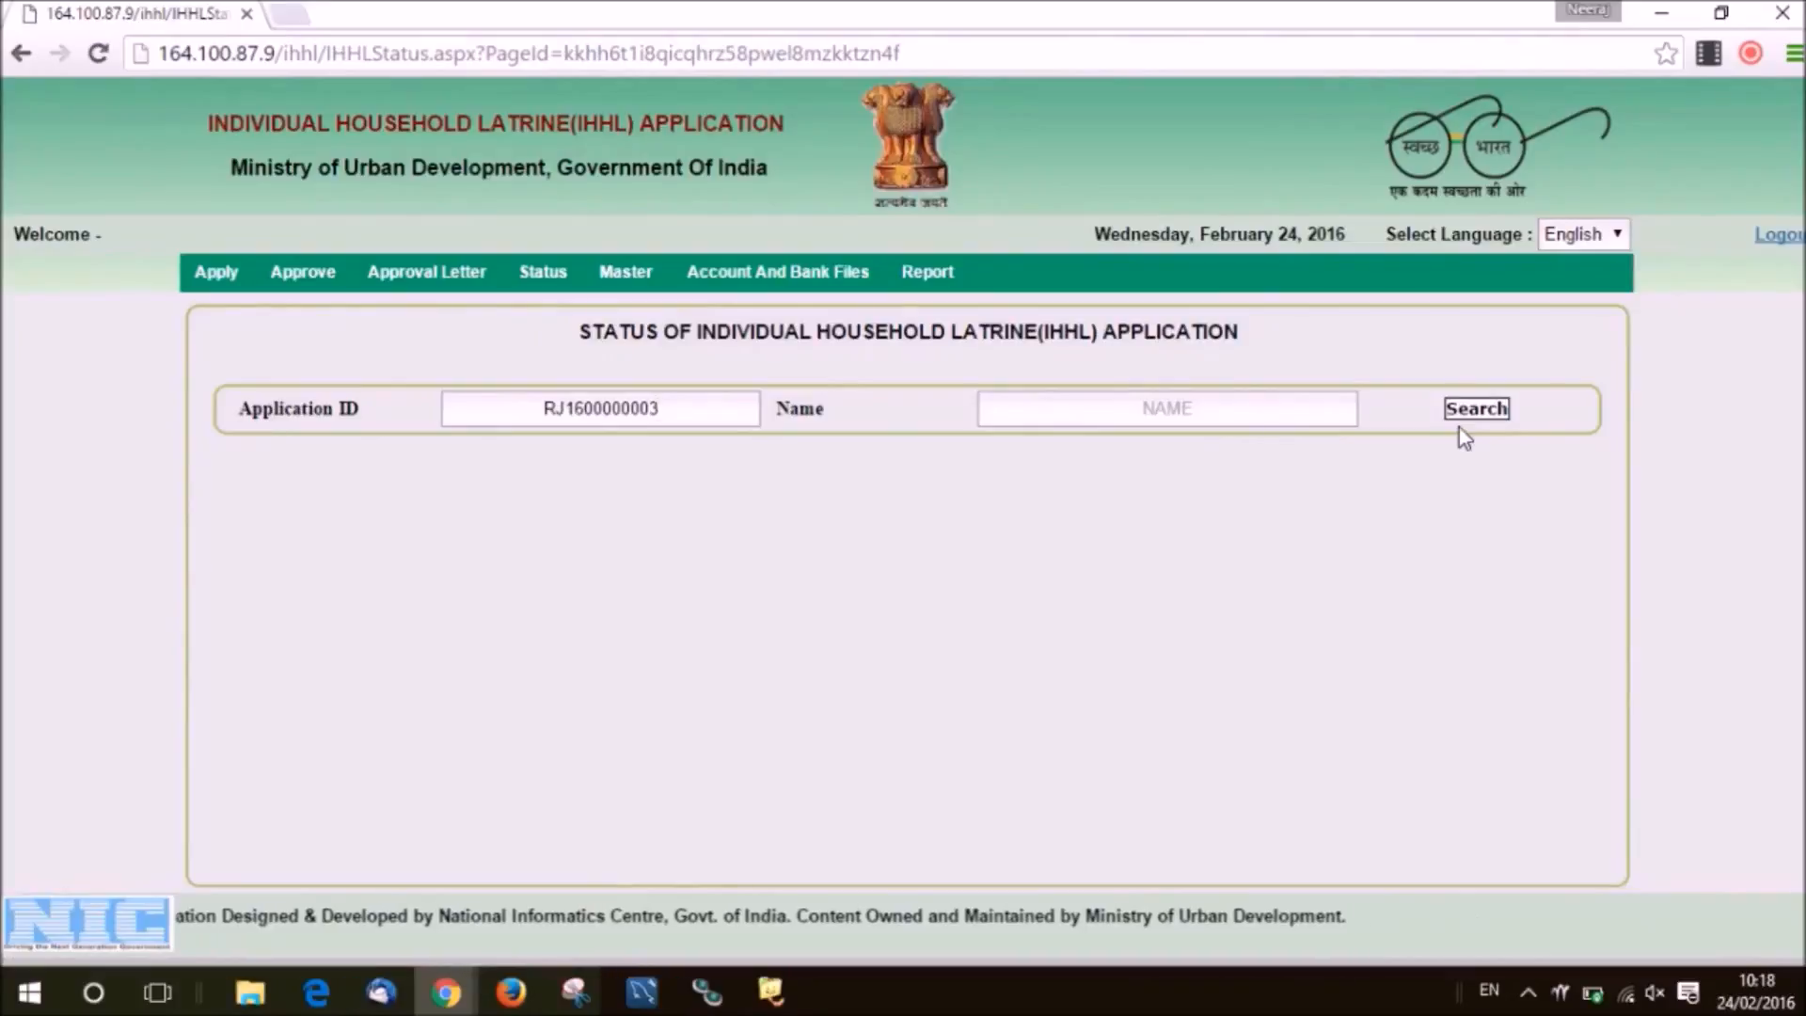
left_click(1284, 419)
left_click(555, 404)
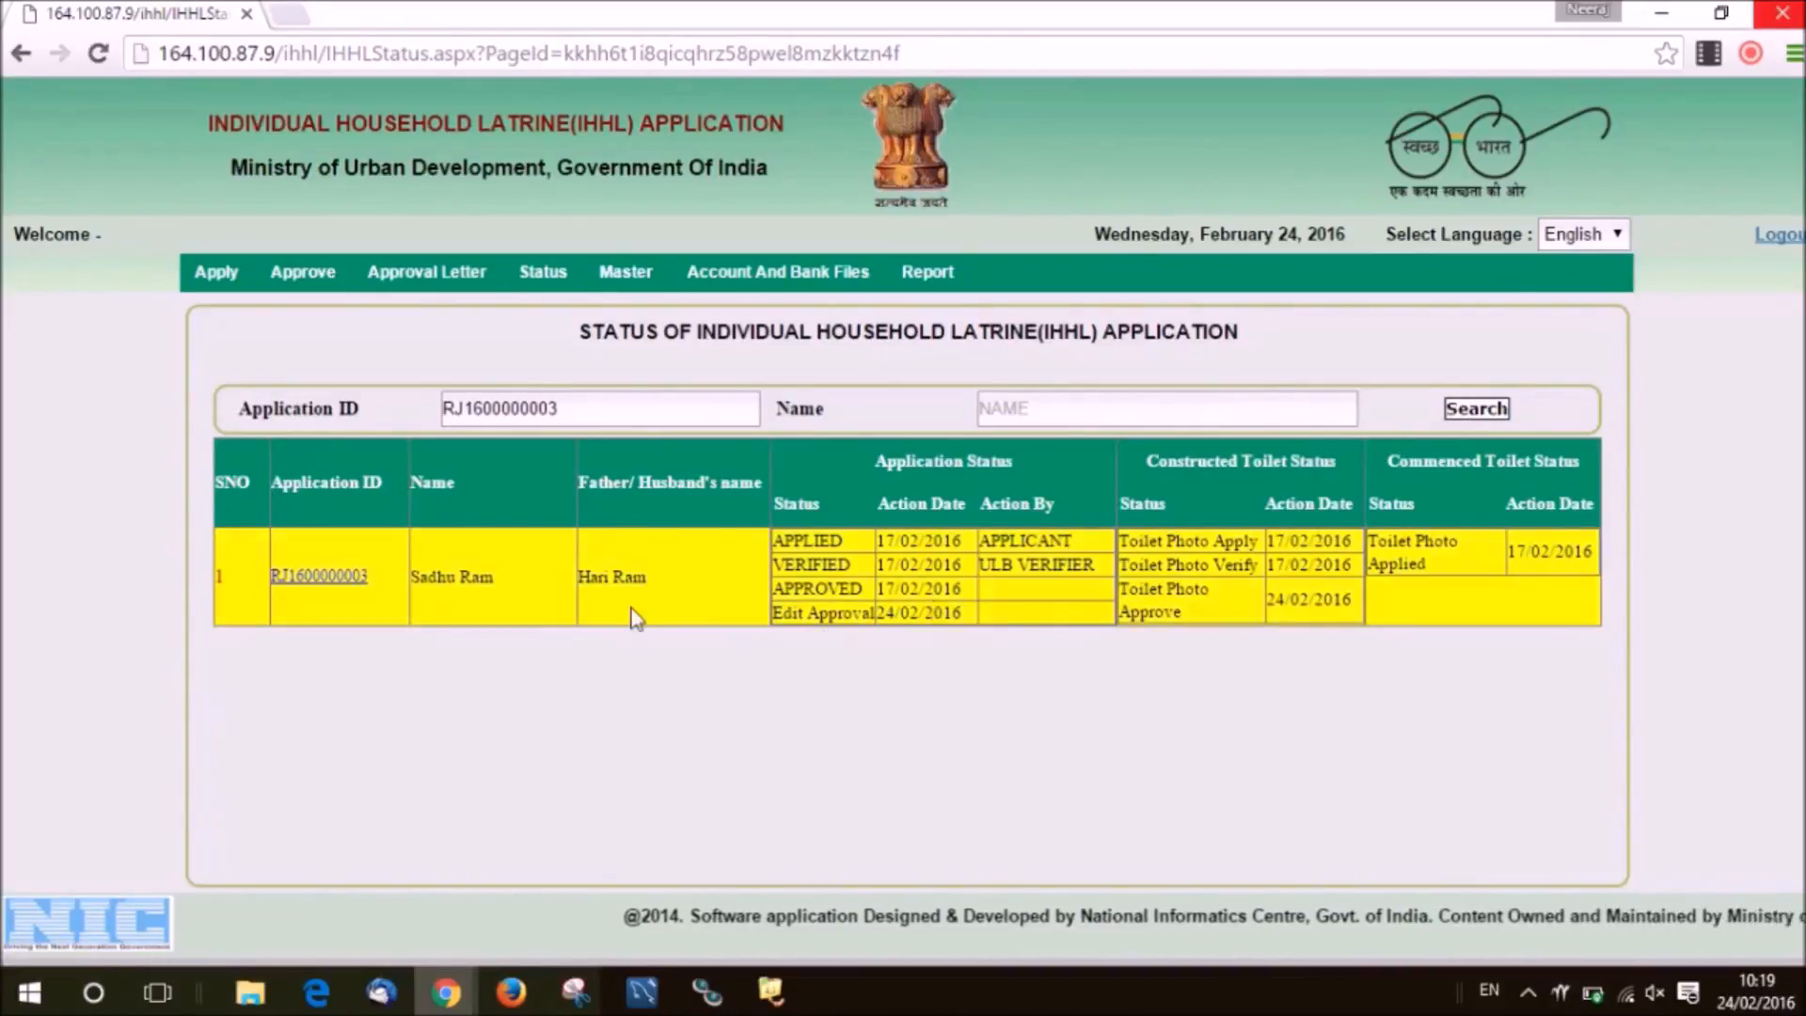
Open the found application's full form and bring up its print preview.
left_click(340, 578)
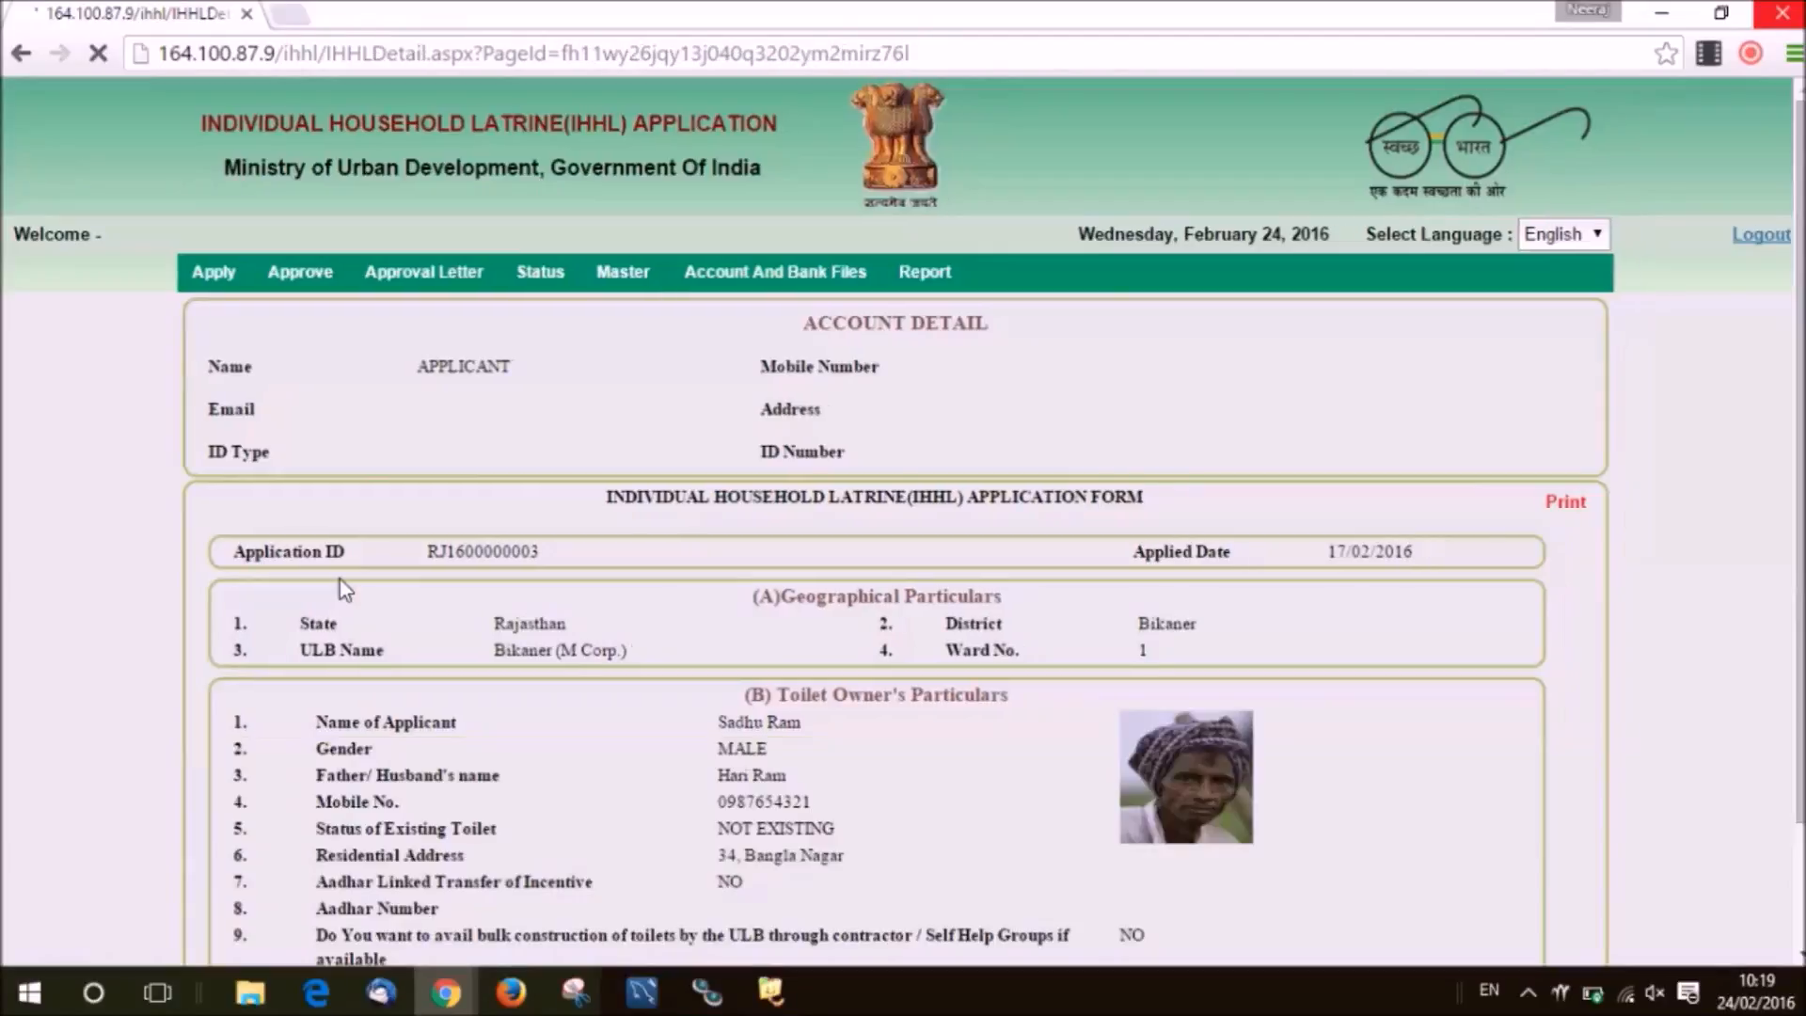
scroll(1565, 513, "down", 1)
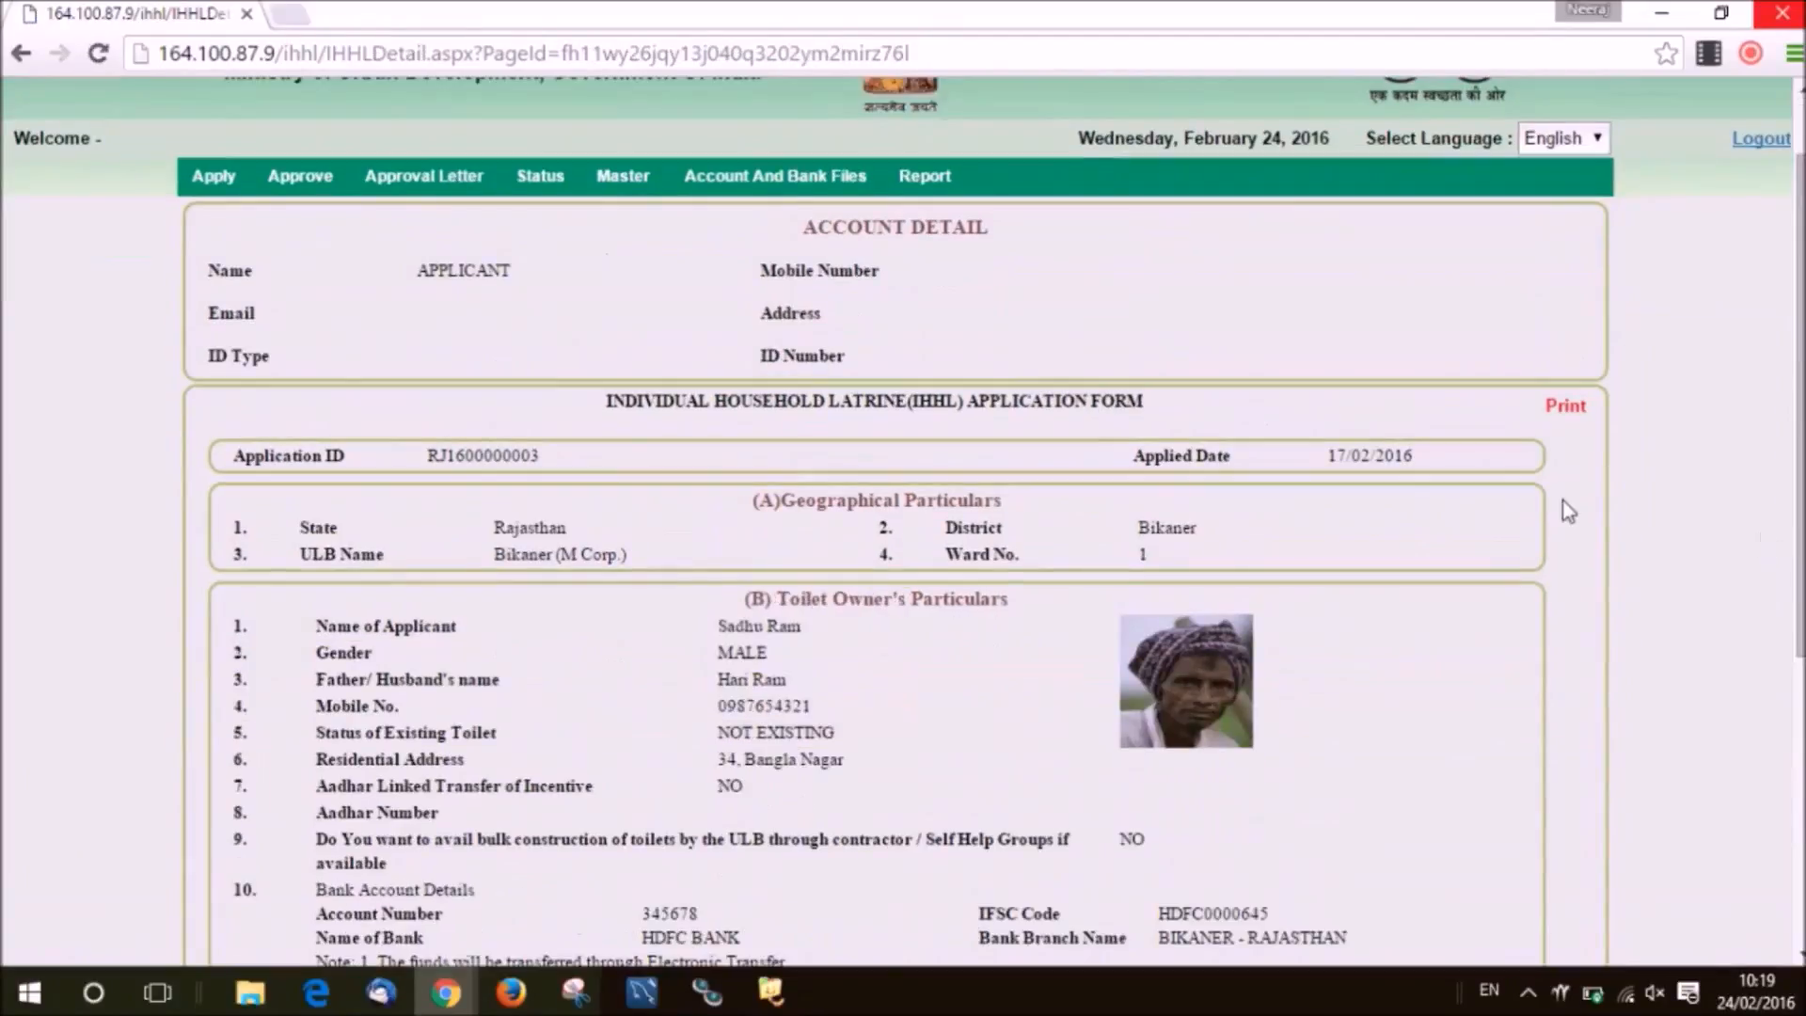
left_click(1561, 410)
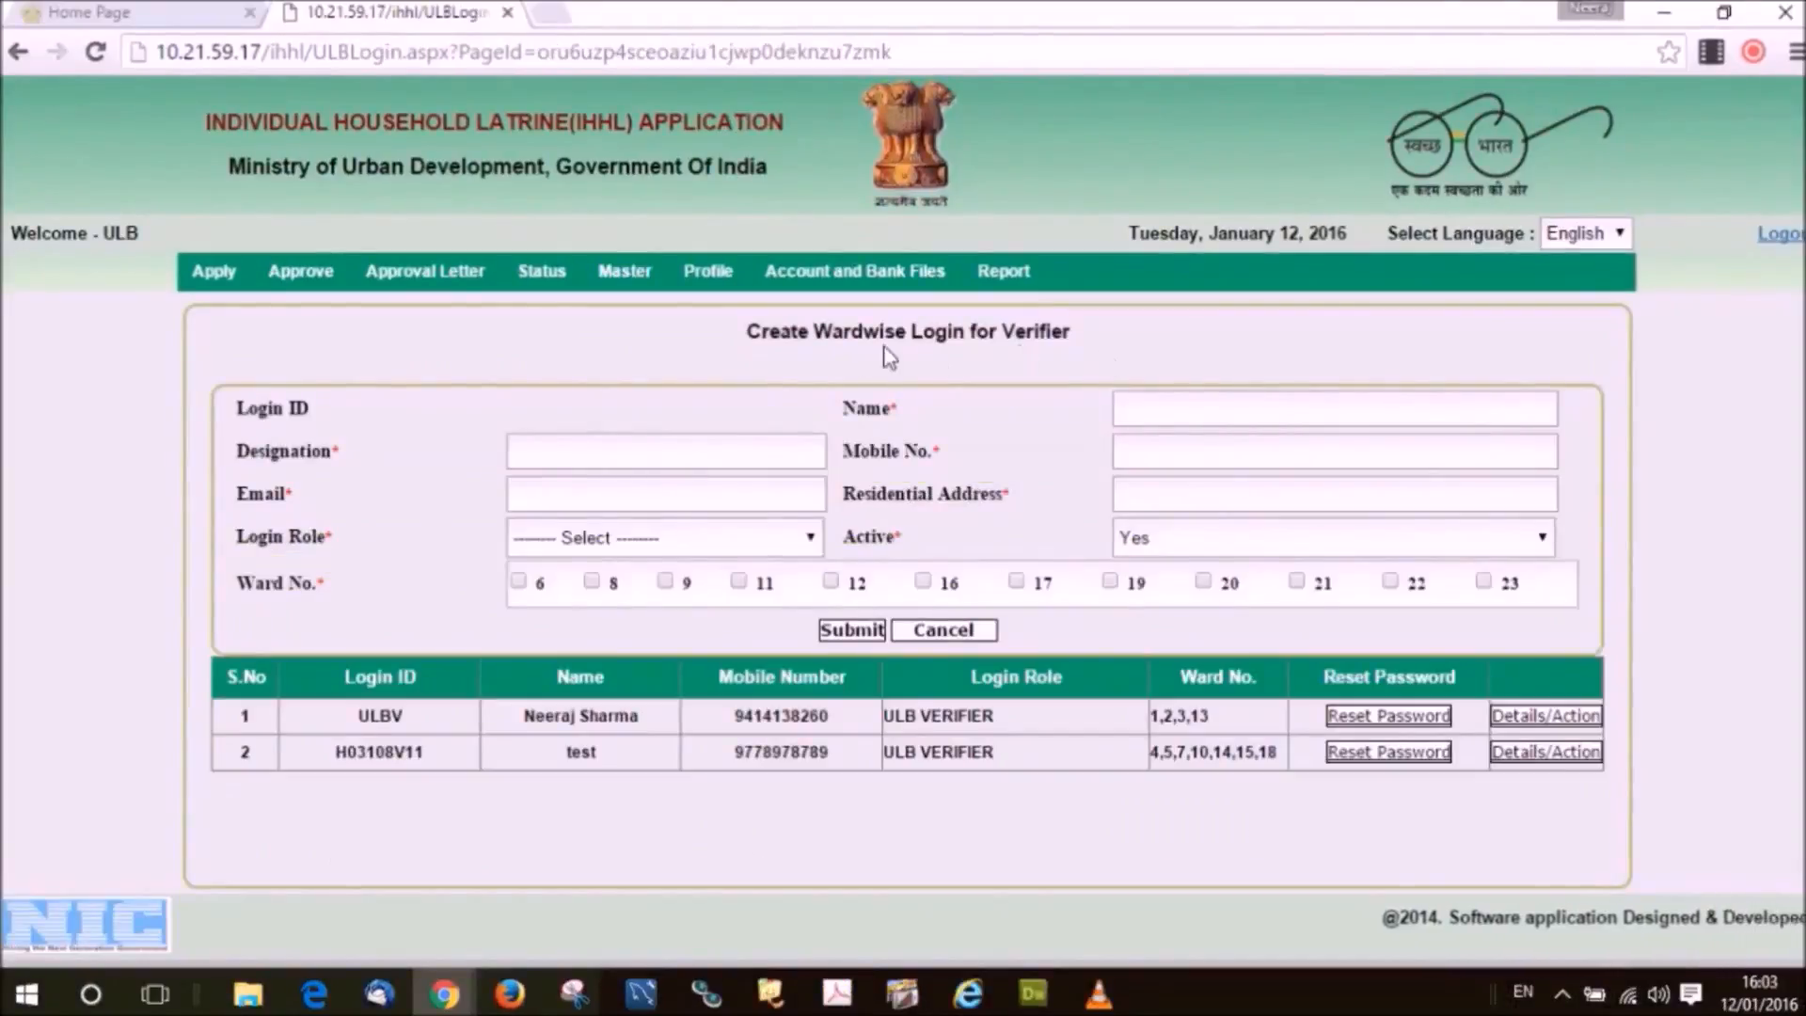
Open the Profile ChangePassword form and move into the New and Confirm New Password fields.
mouse_move(711, 278)
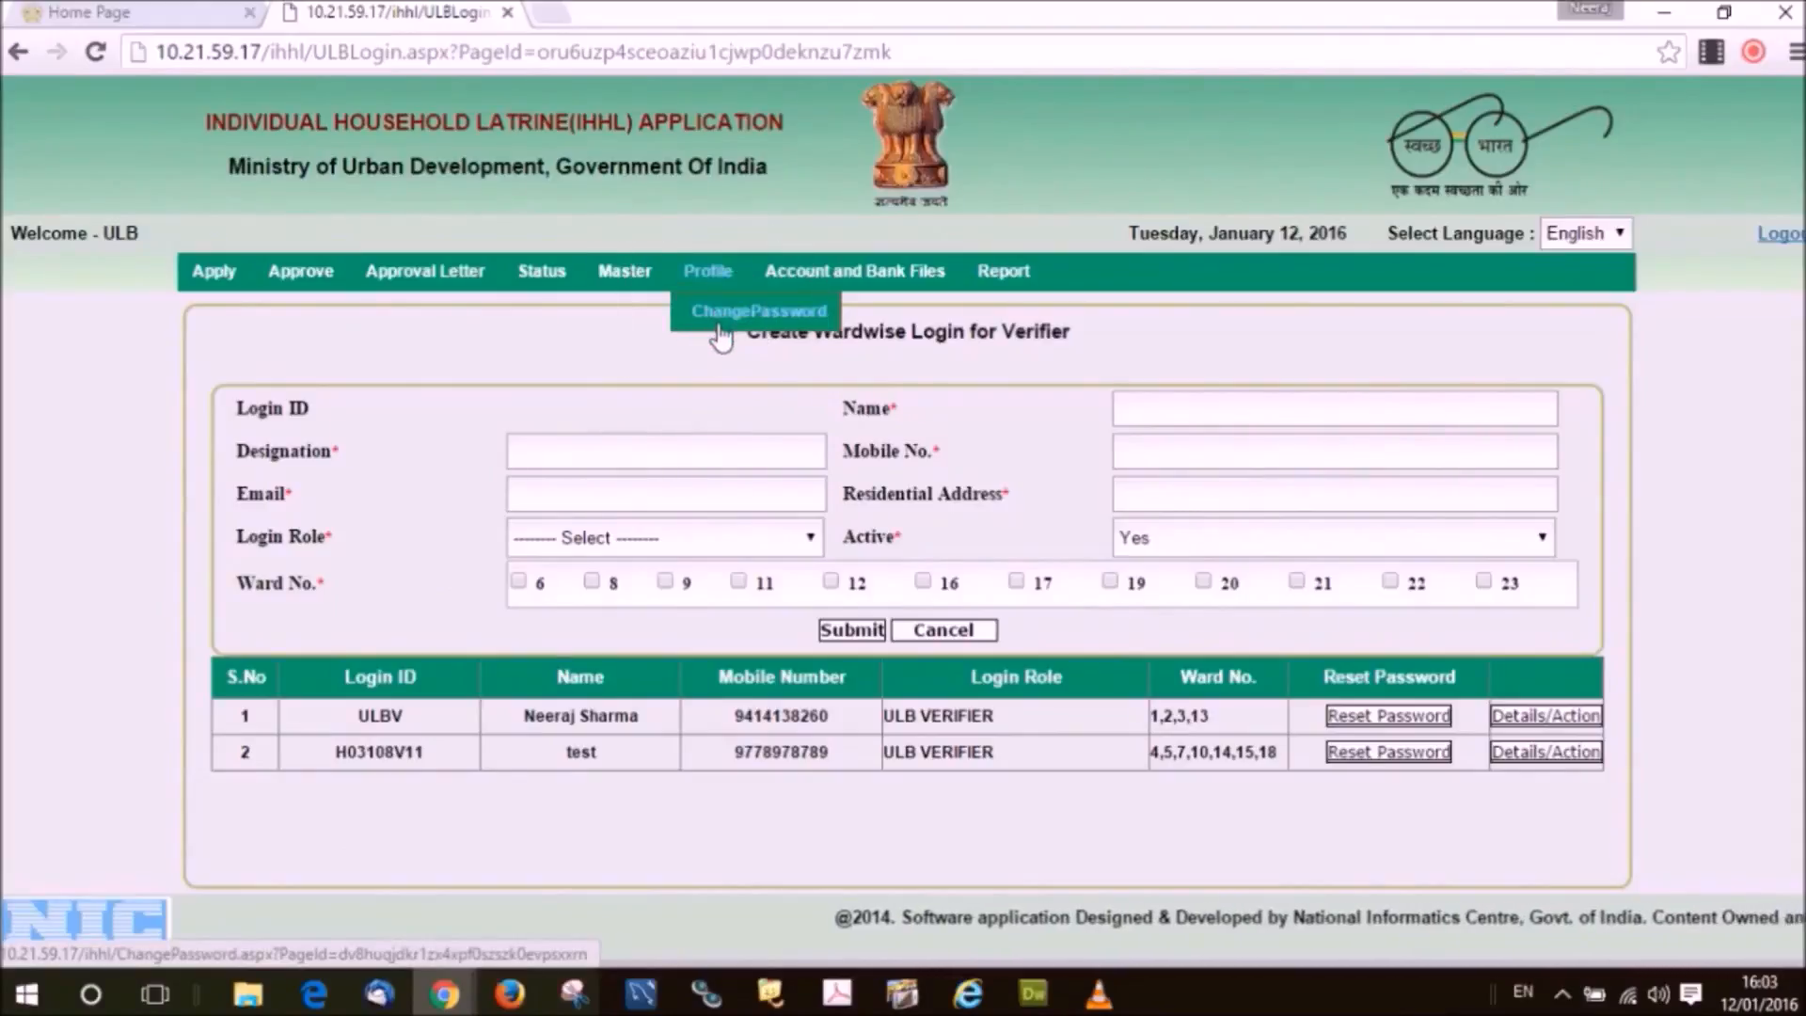
left_click(720, 324)
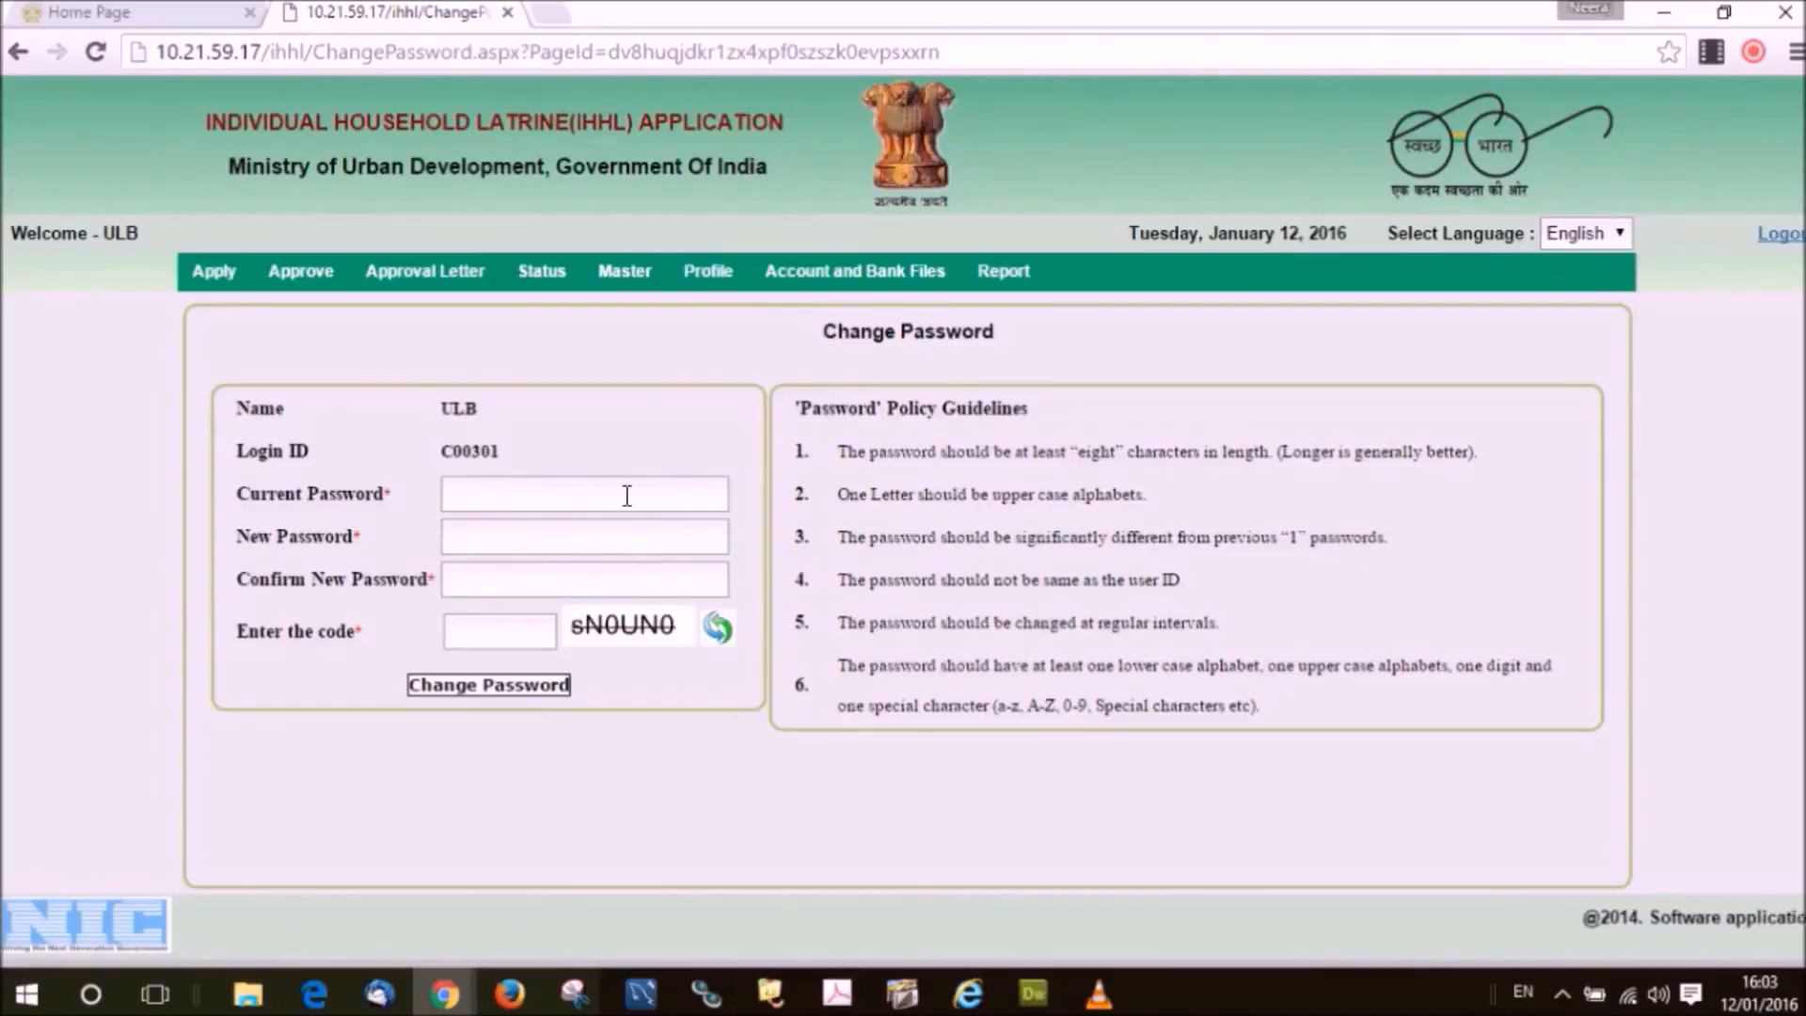
left_click(615, 535)
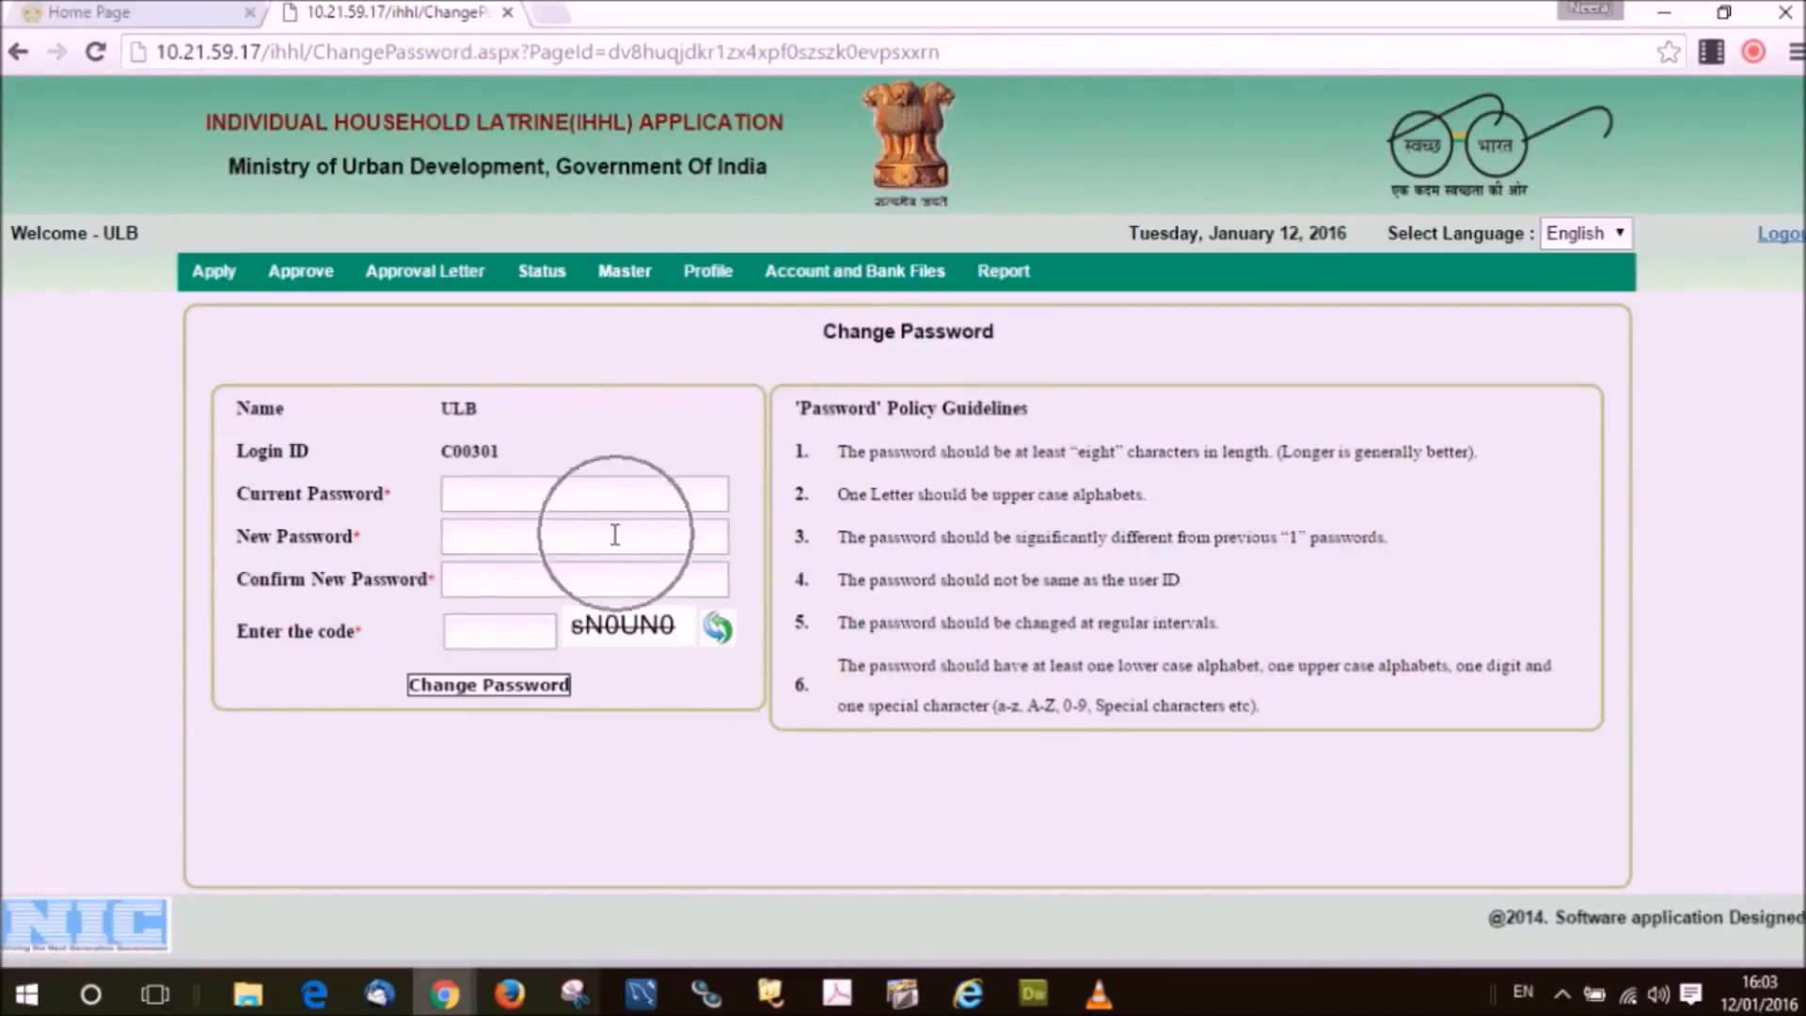
left_click(561, 586)
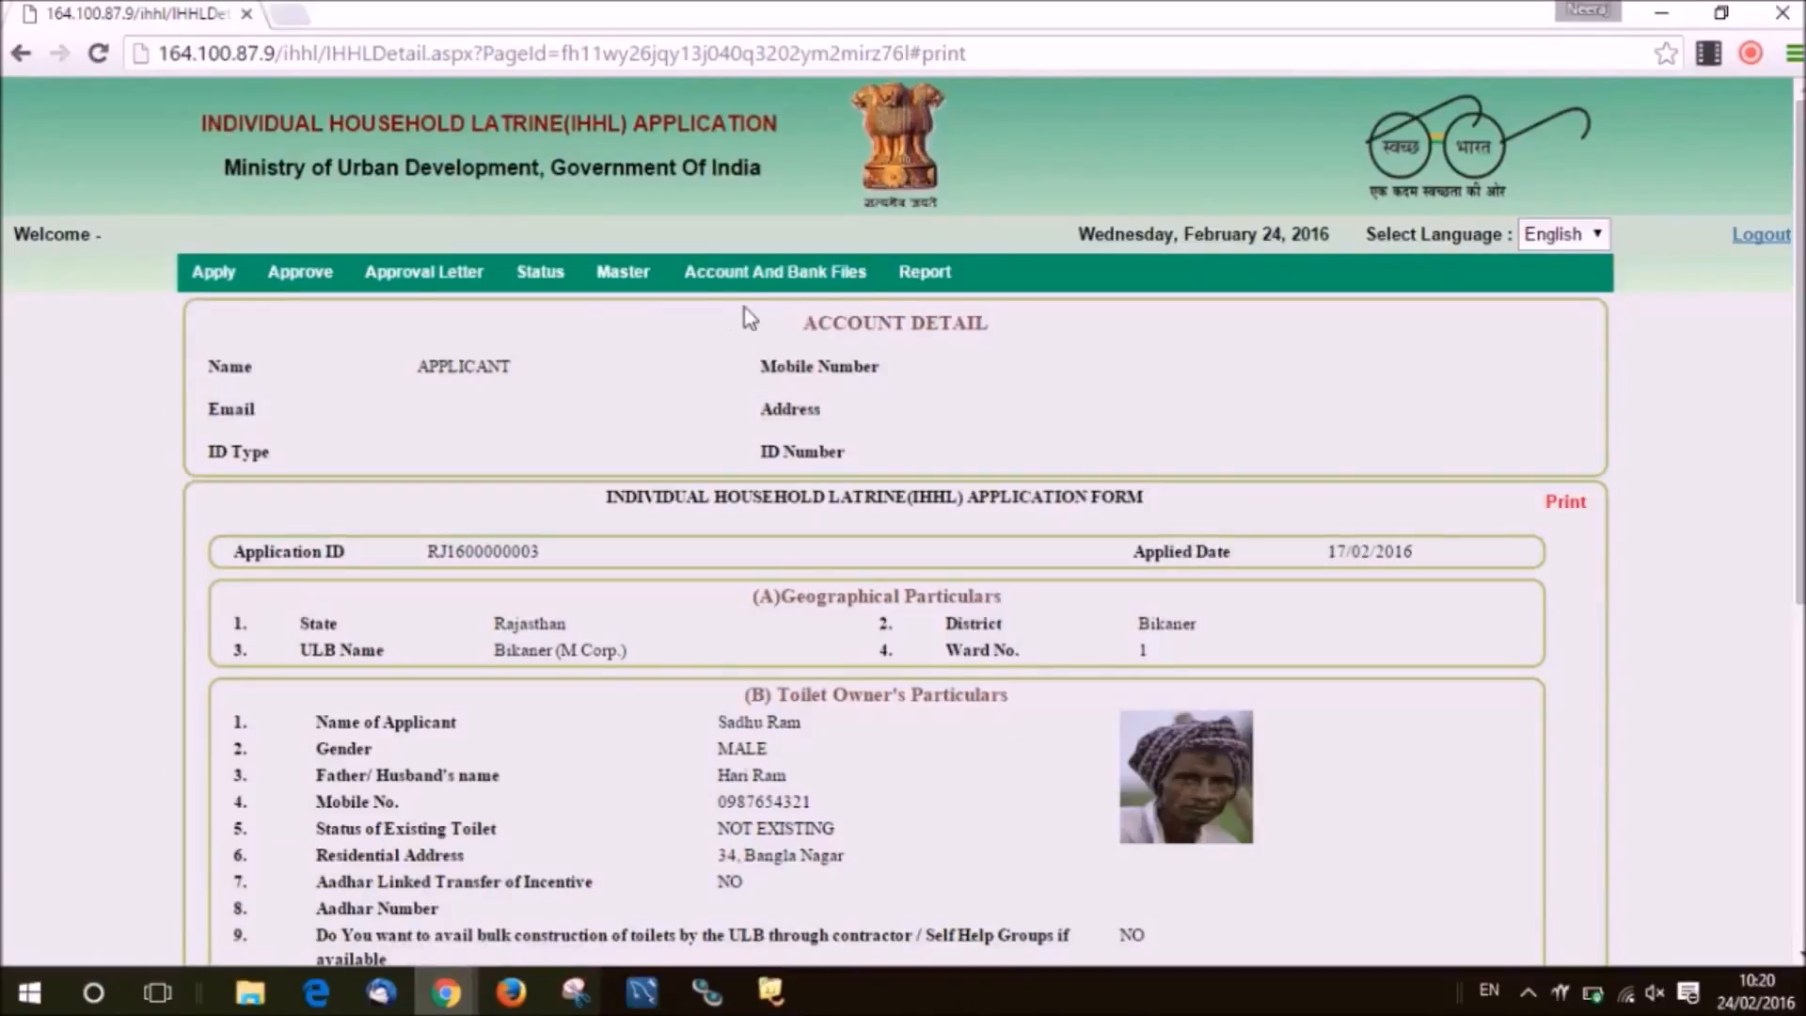
Open the ULB's HDFC BANK account details, make them editable and submit the update.
mouse_move(752, 301)
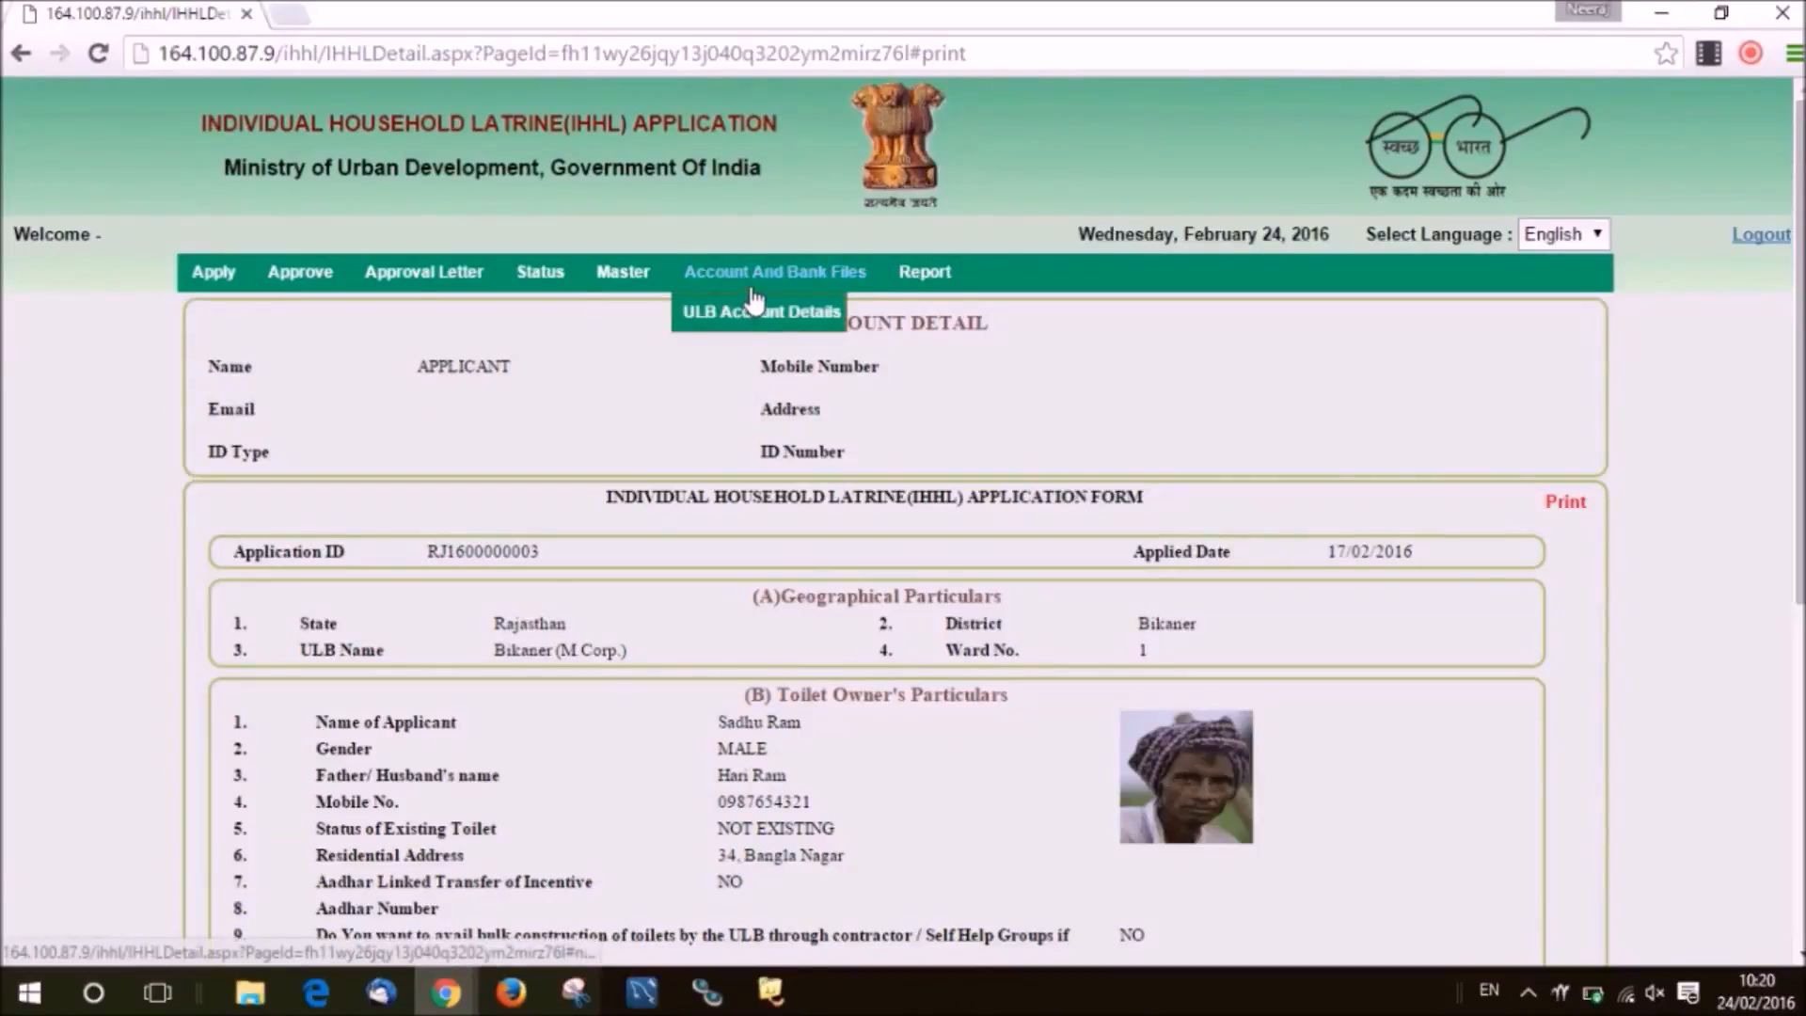
left_click(758, 320)
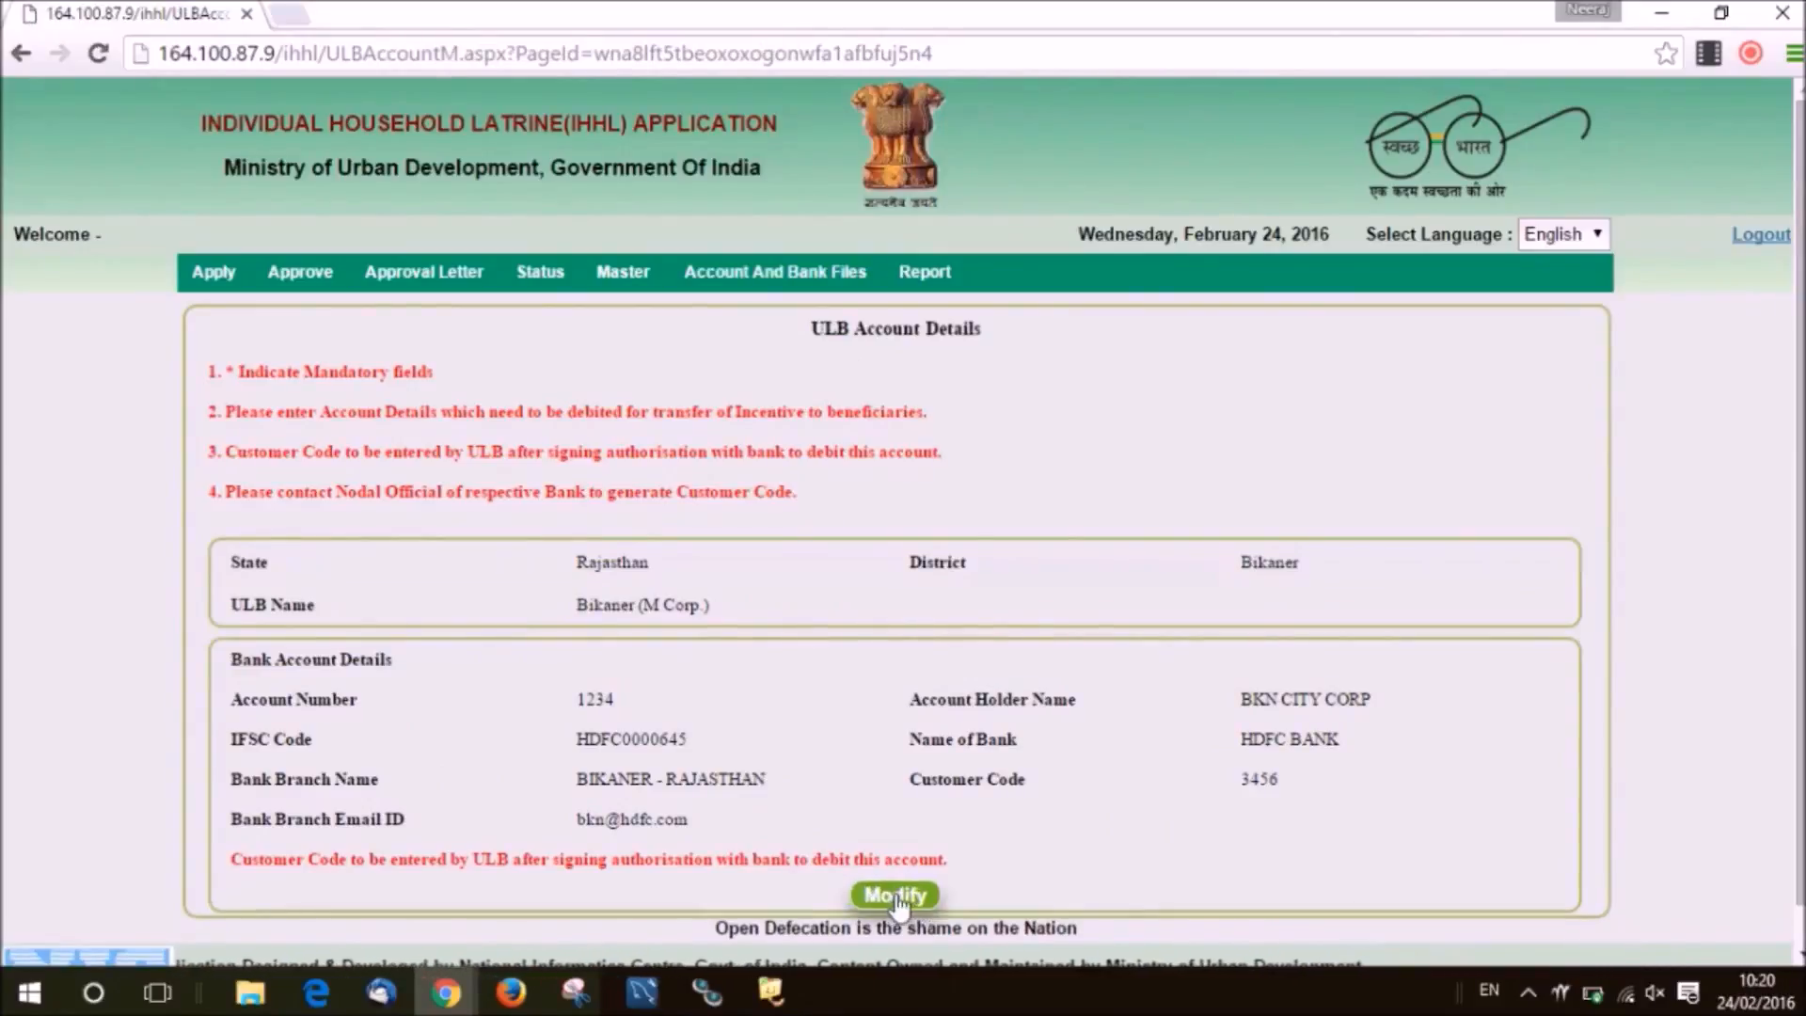
left_click(896, 898)
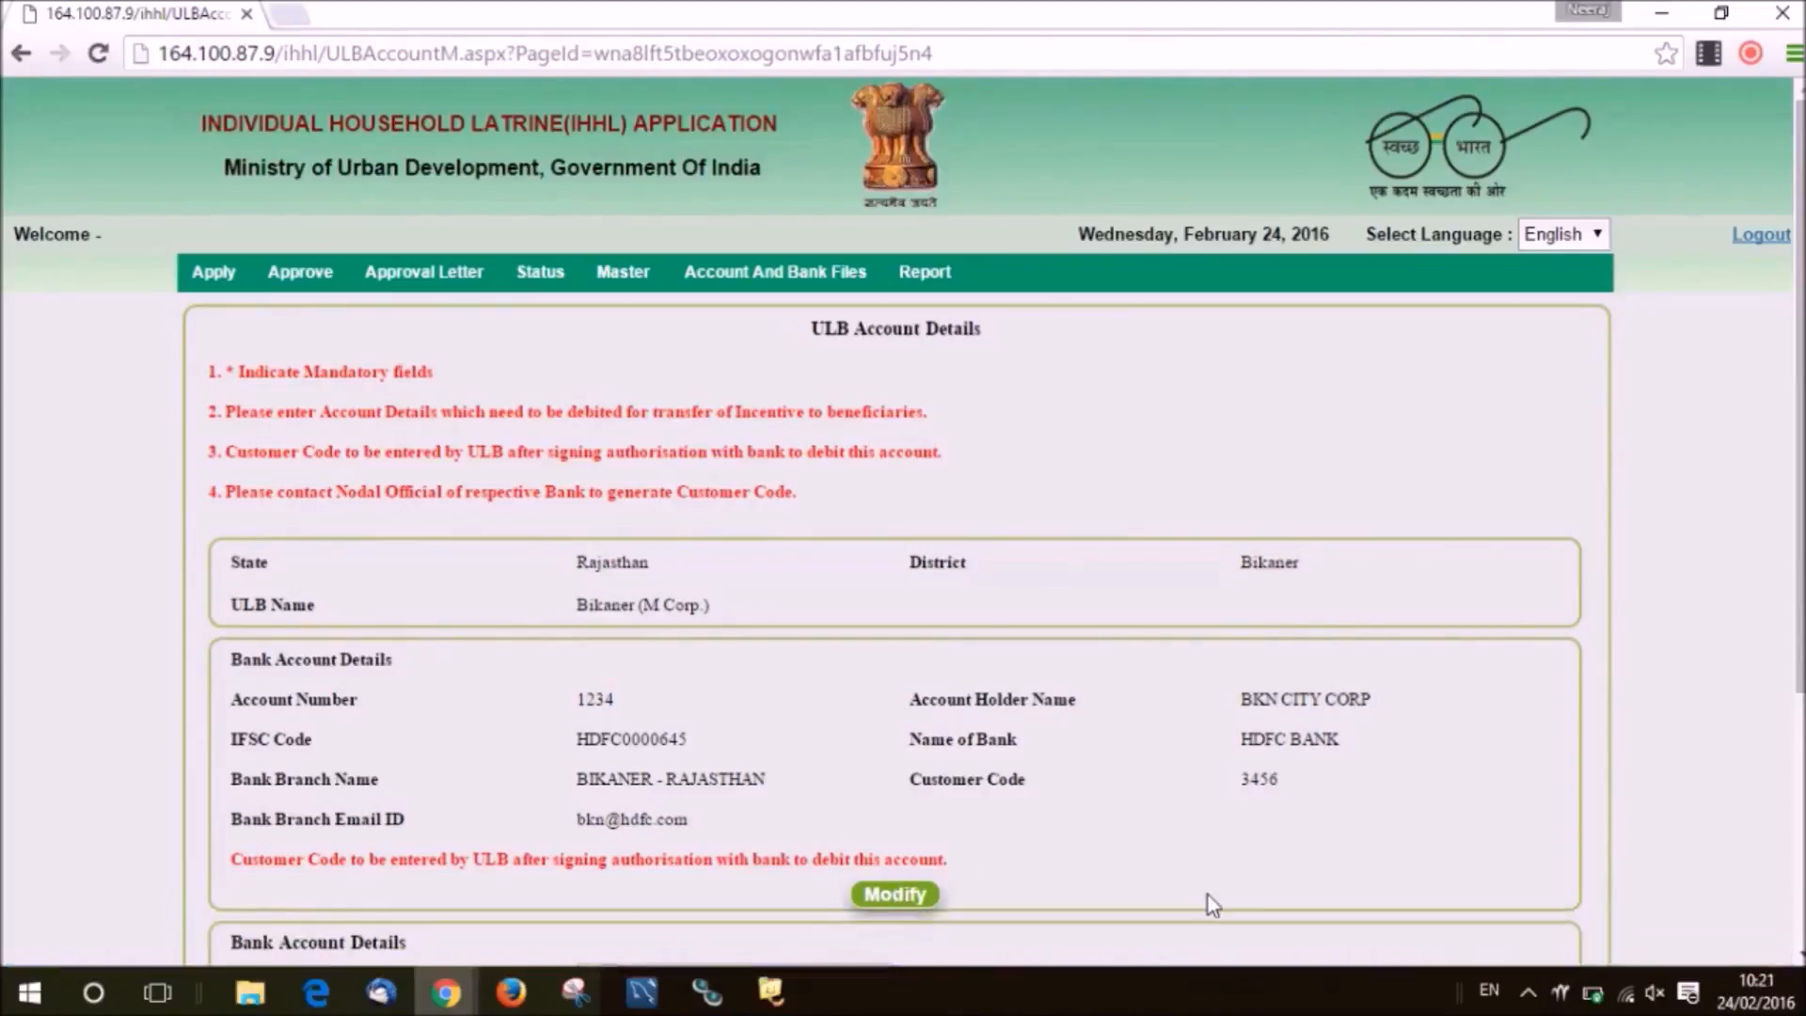
scroll(903, 522, "down", 3)
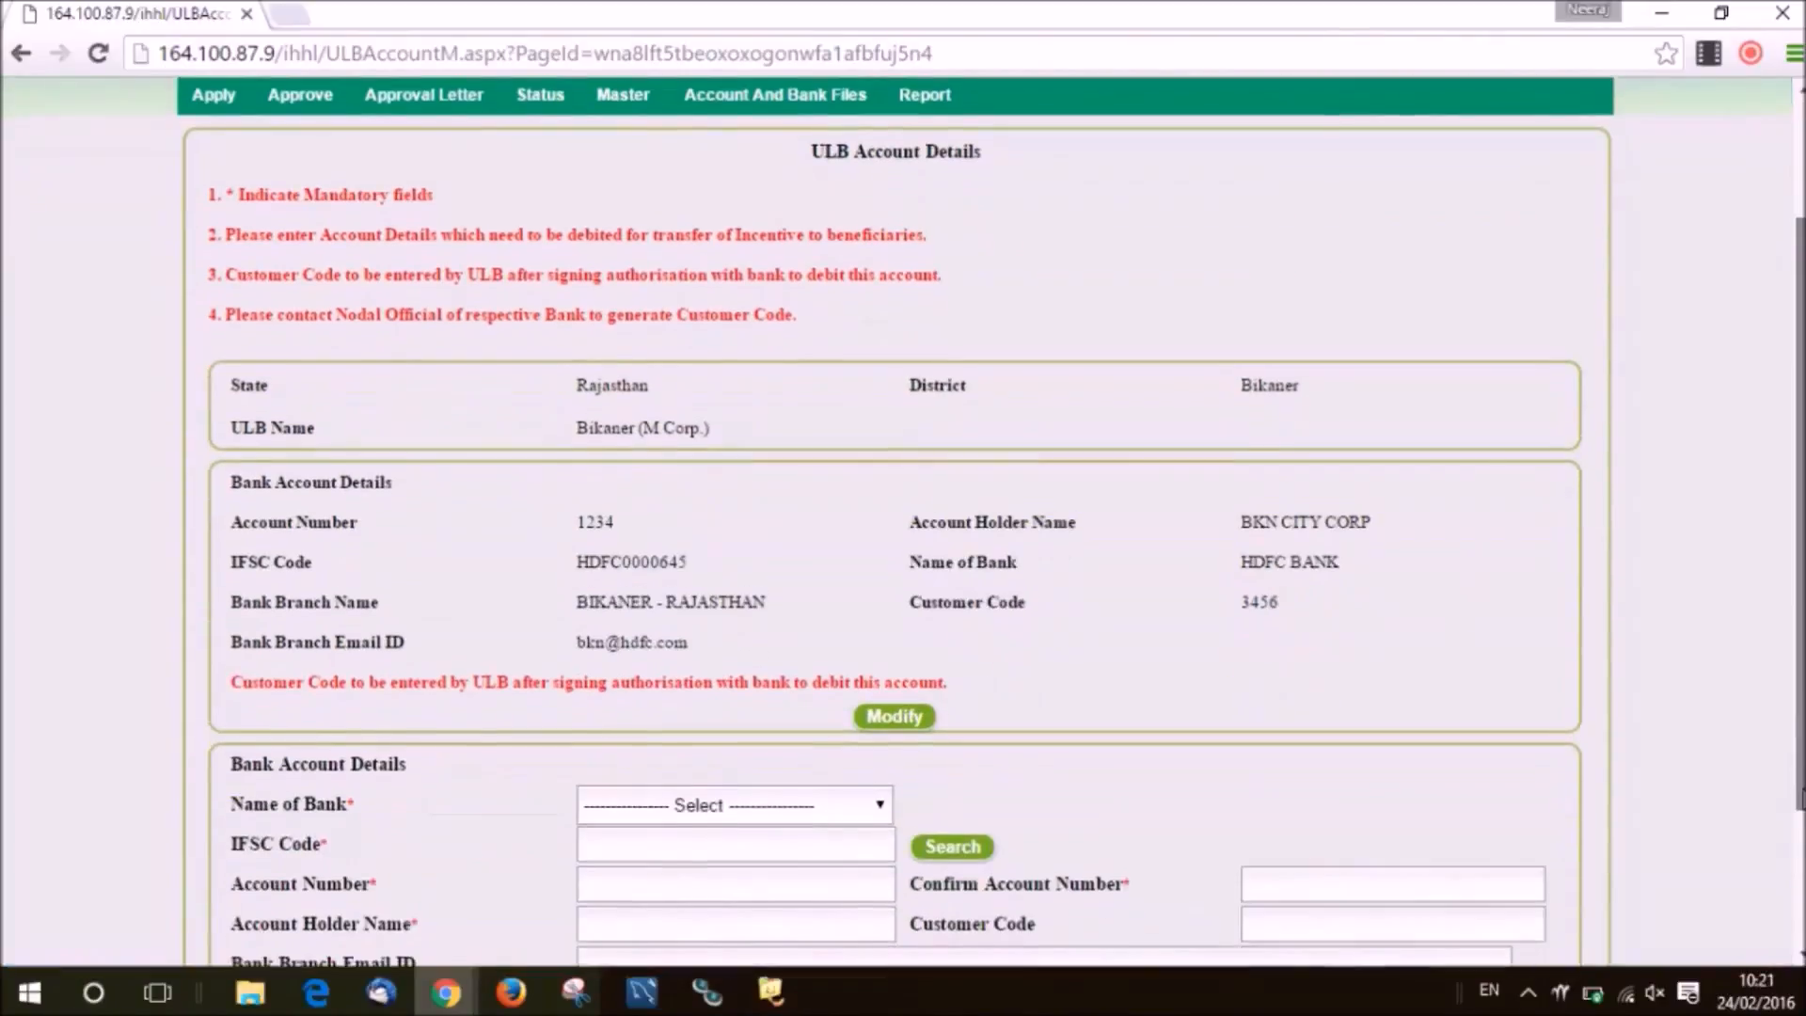
scroll(958, 864, "down", 2)
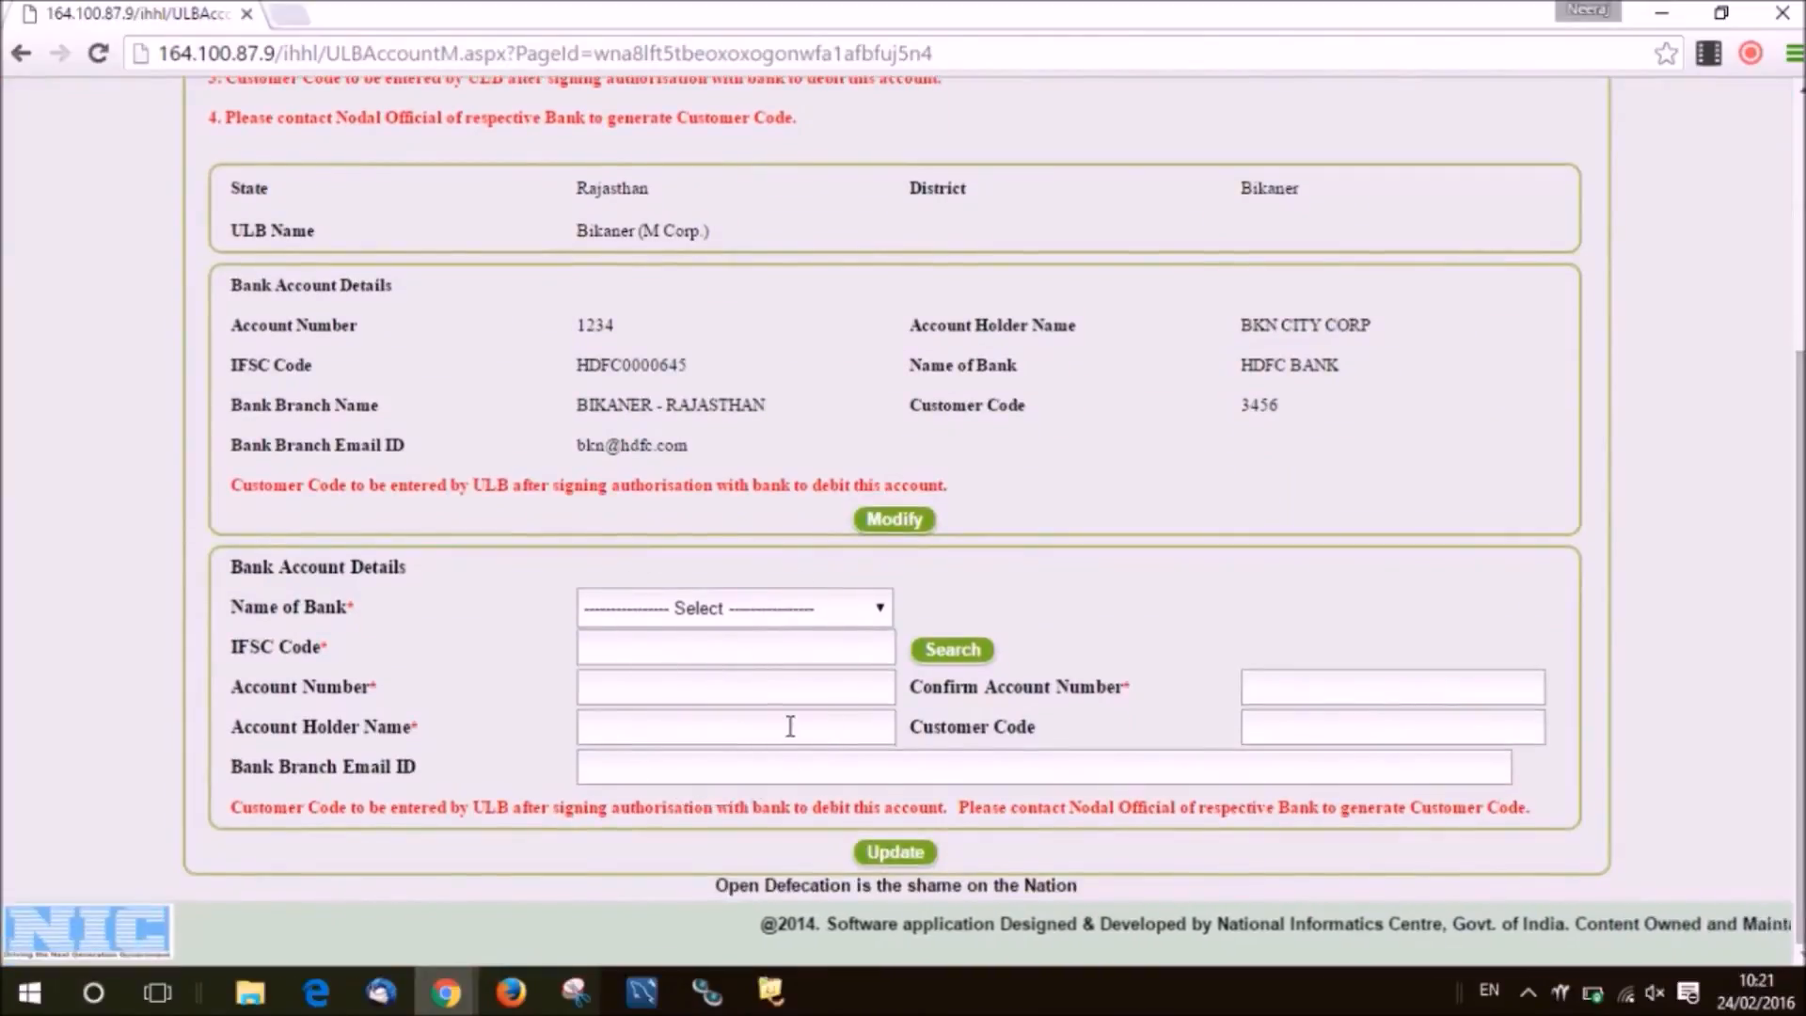
left_click(925, 854)
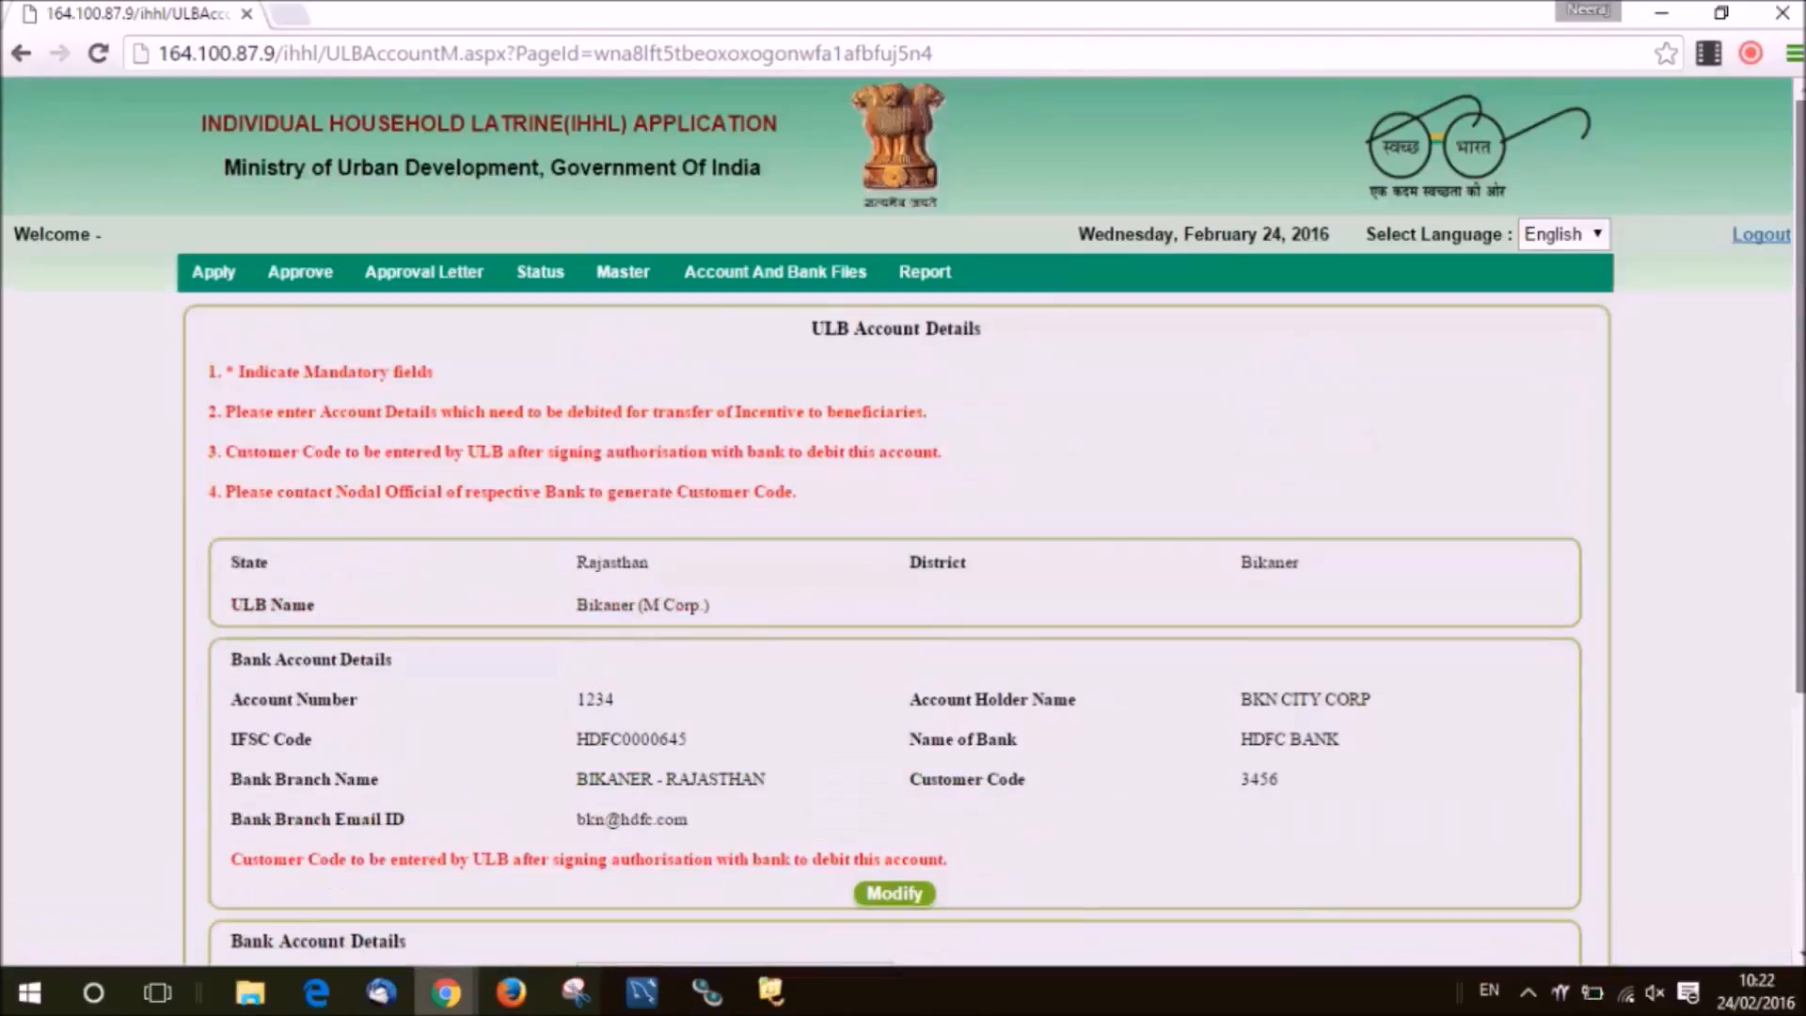
Generate the Approved Application List report for 01/02/2016 to 24/02/2016.
mouse_move(925, 283)
left_click(931, 320)
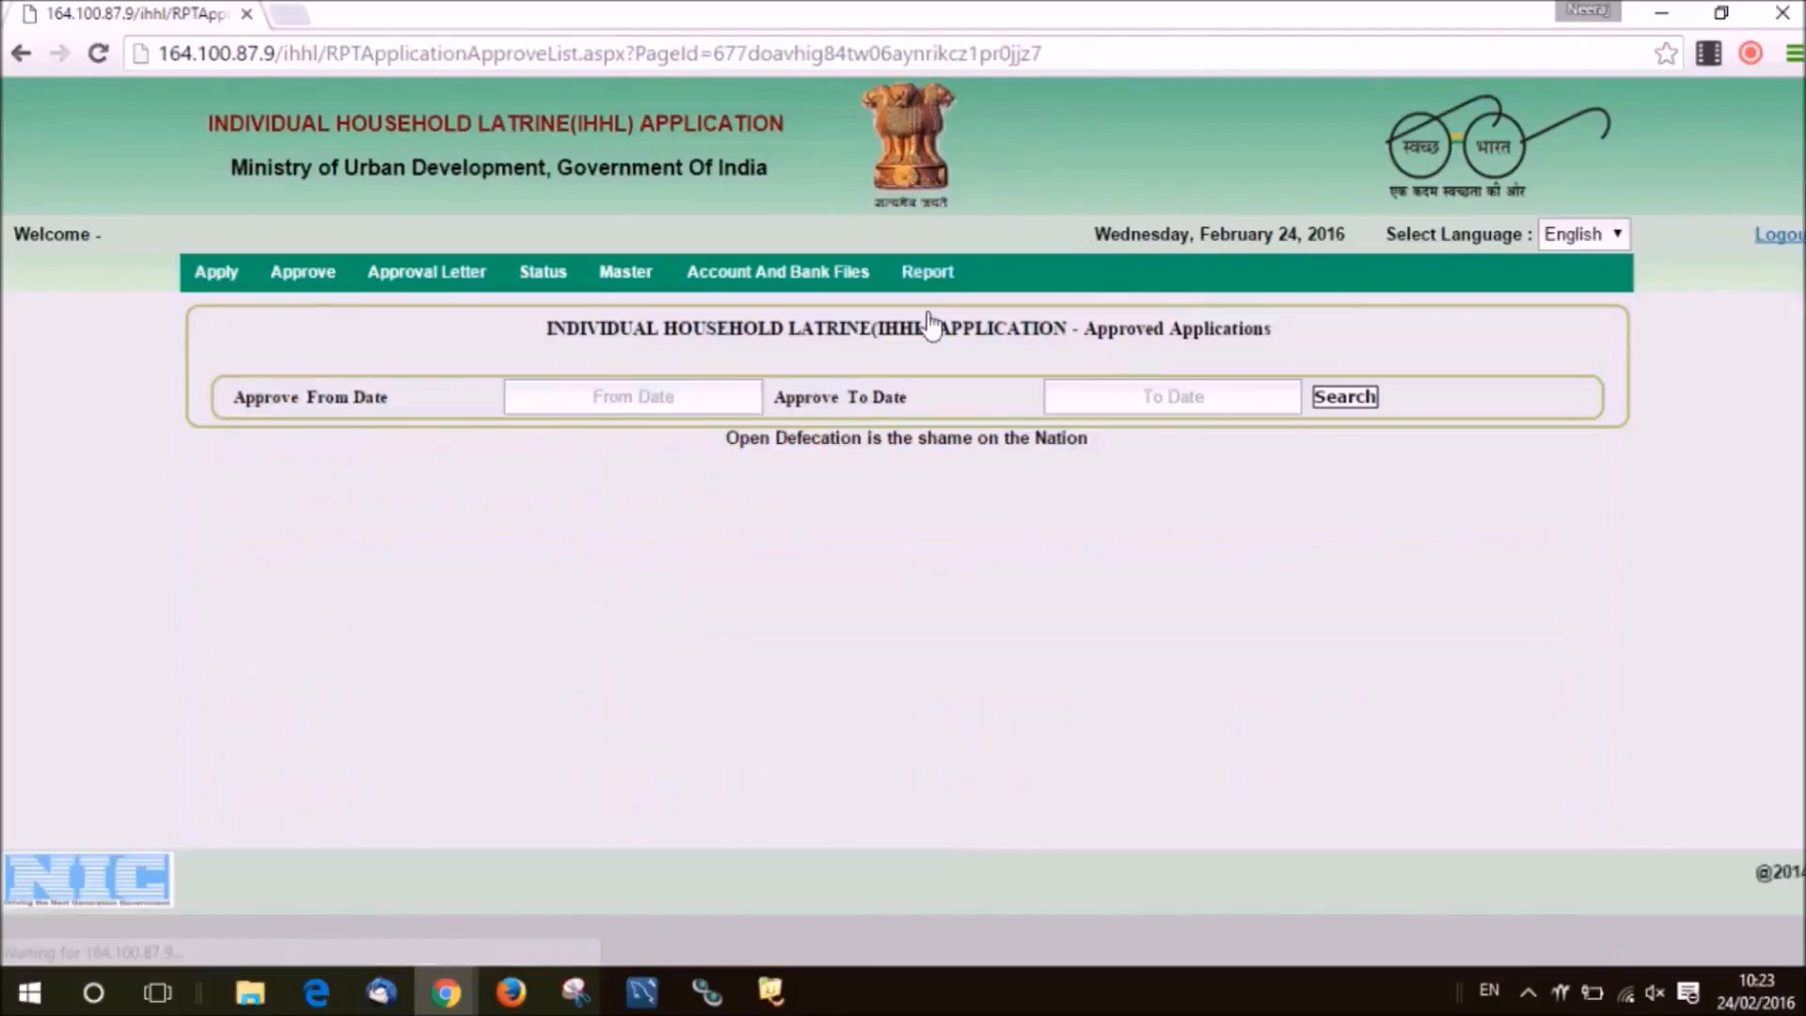
left_click(659, 396)
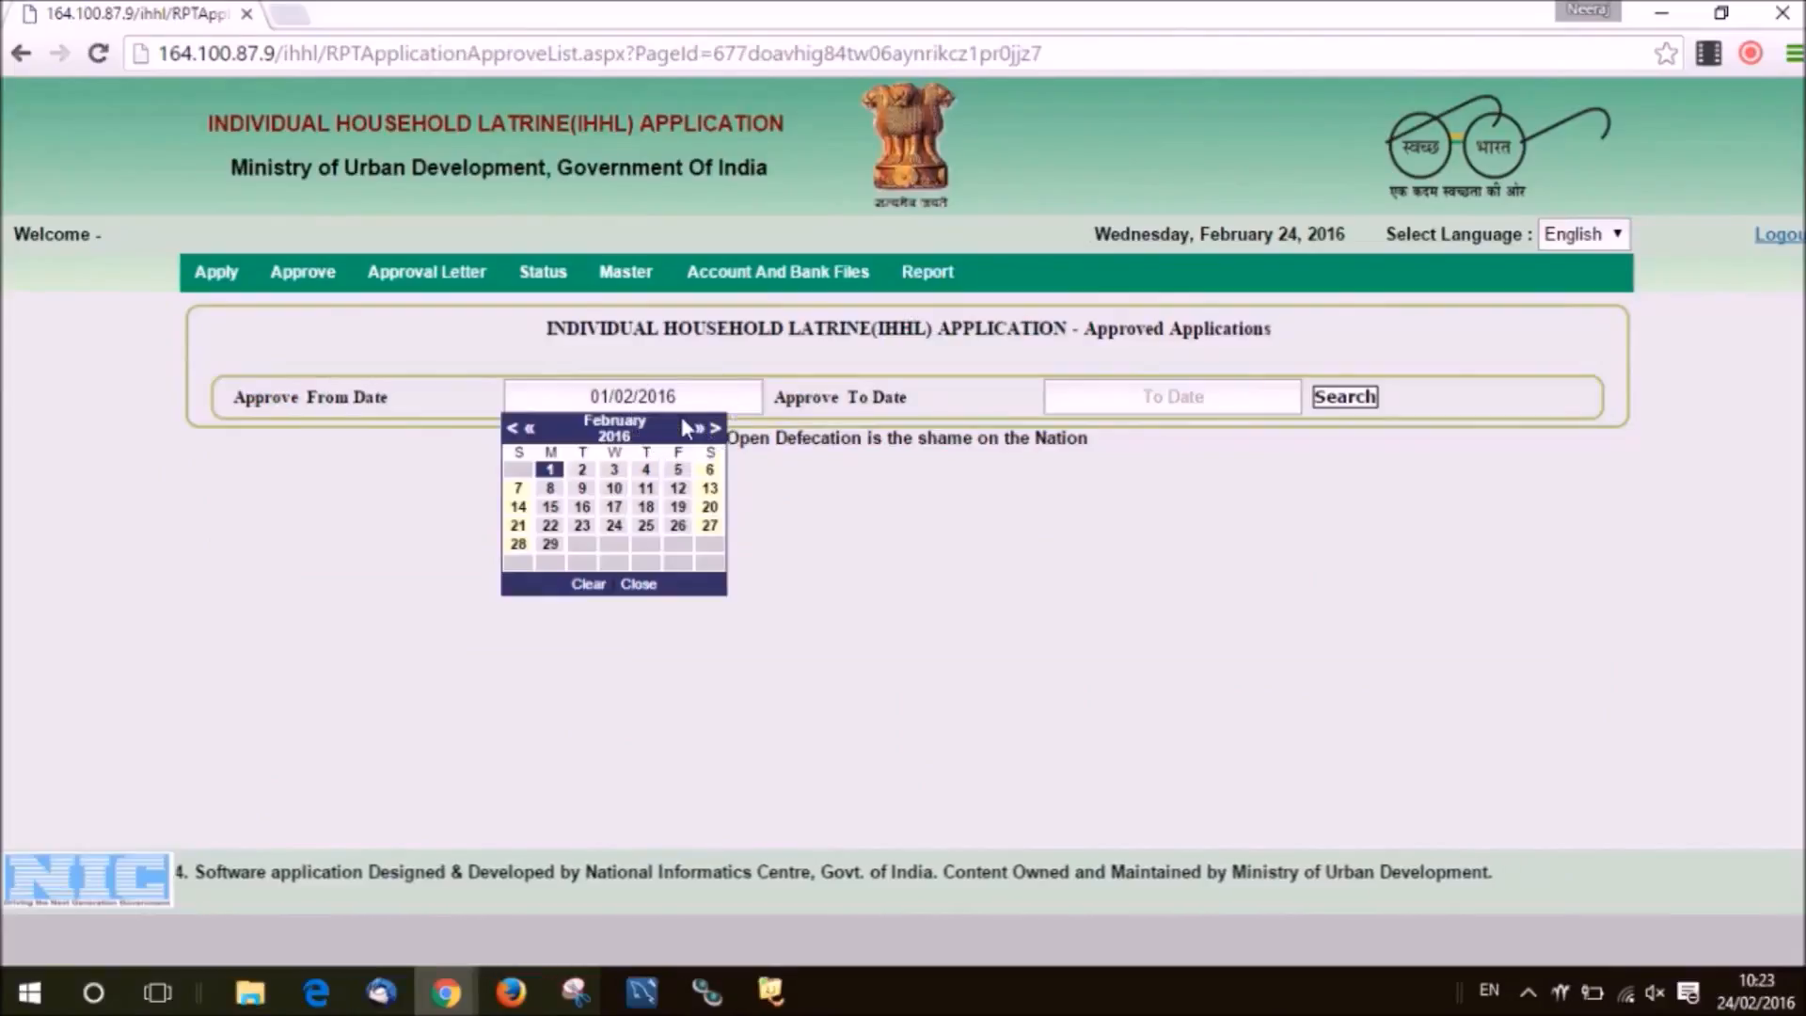
left_click(1187, 399)
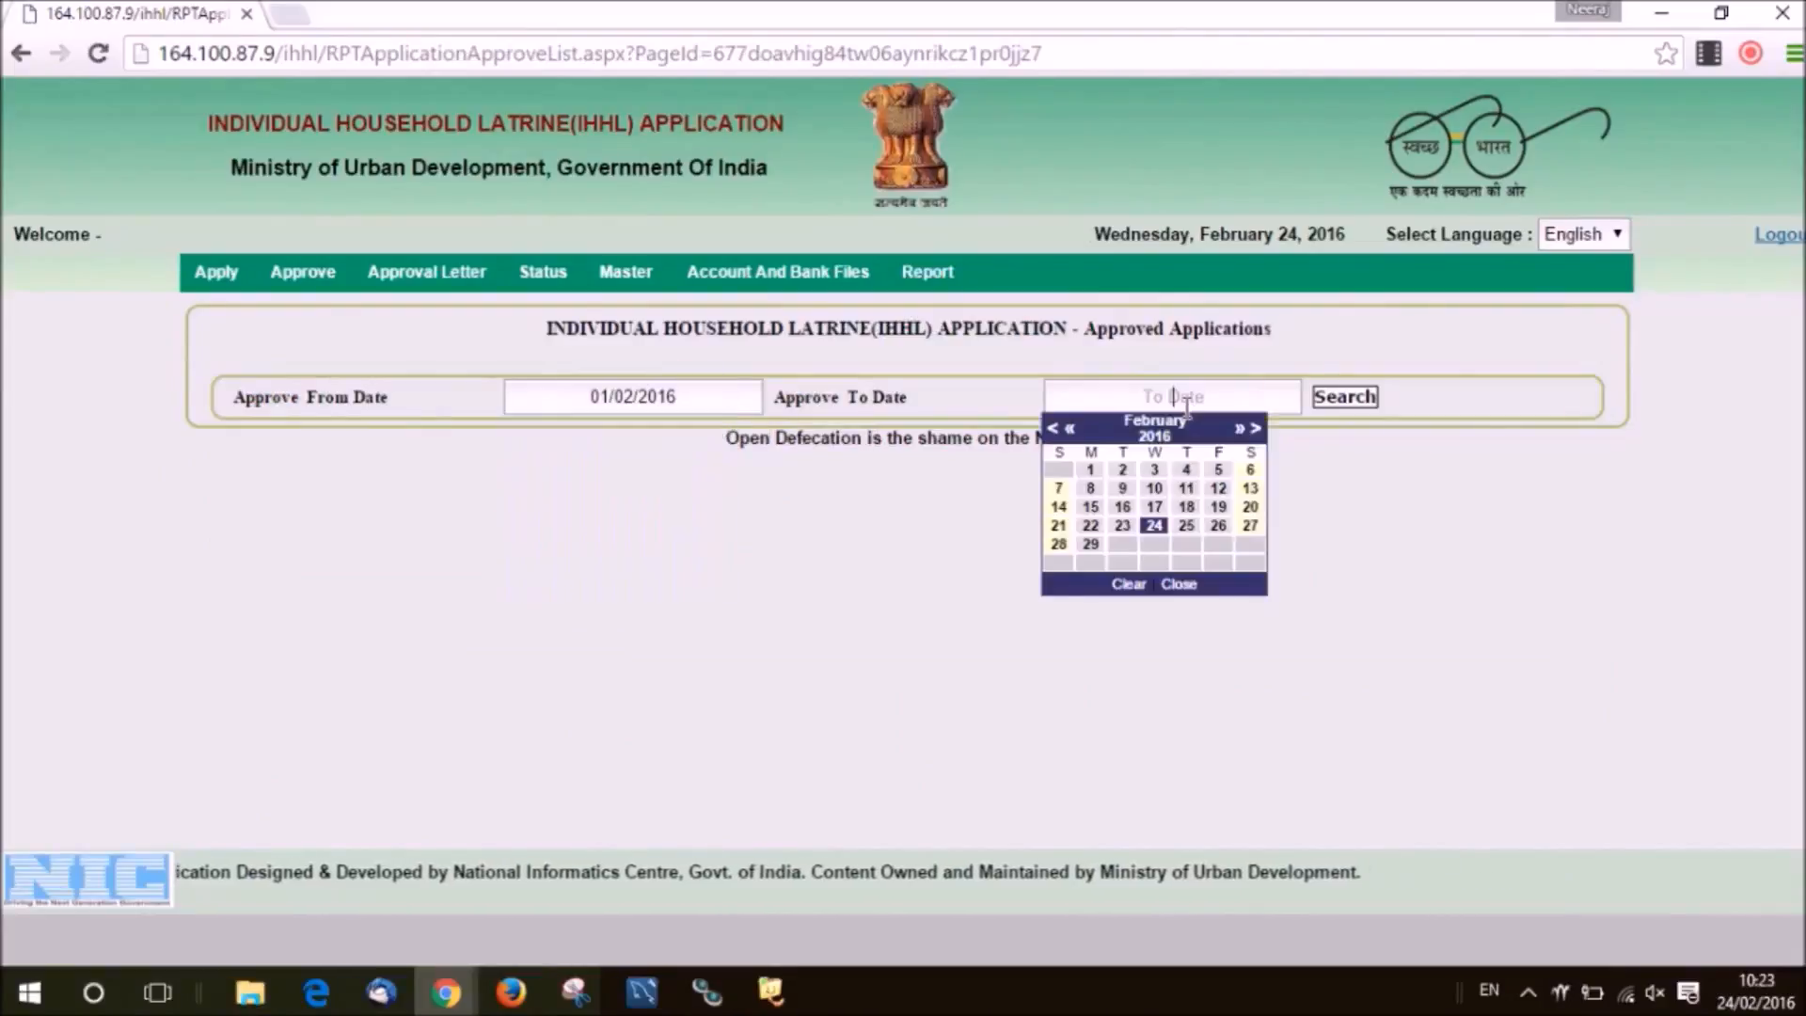
left_click(1146, 524)
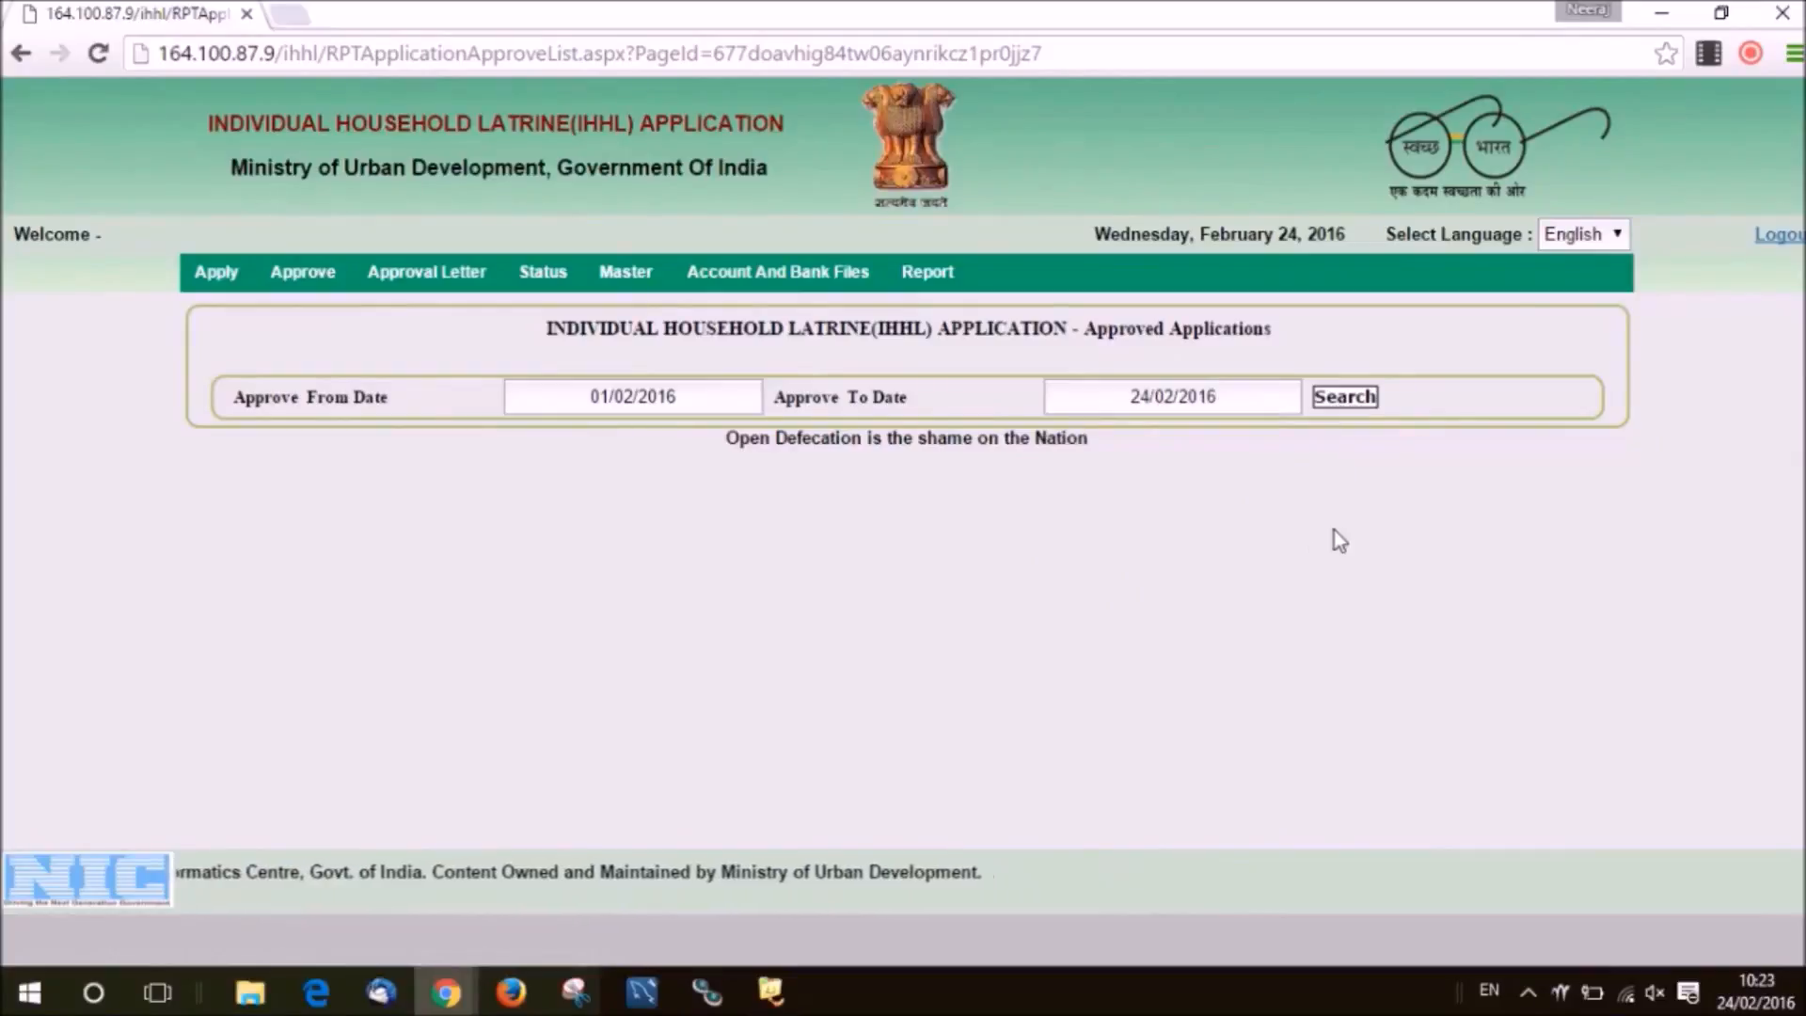
left_click(1325, 401)
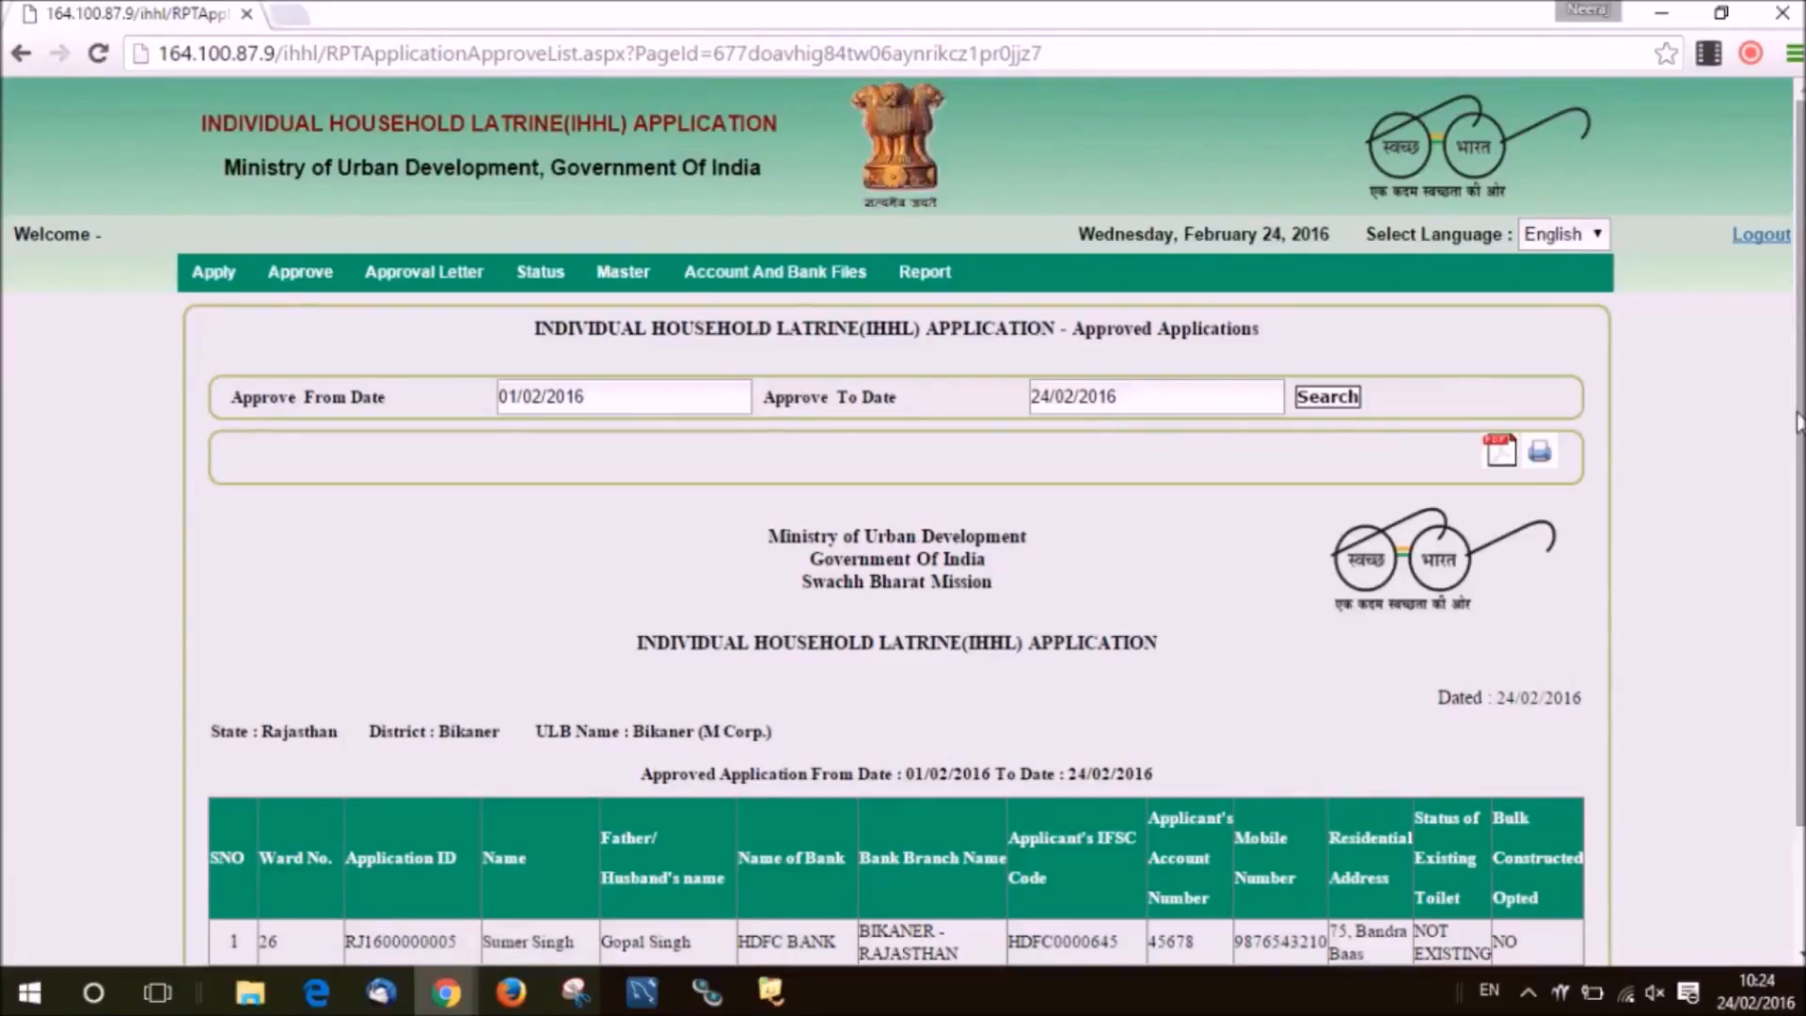
Export the approved applications report as IHHLReport.pdf and print it.
left_click_drag(1798, 421, 1800, 564)
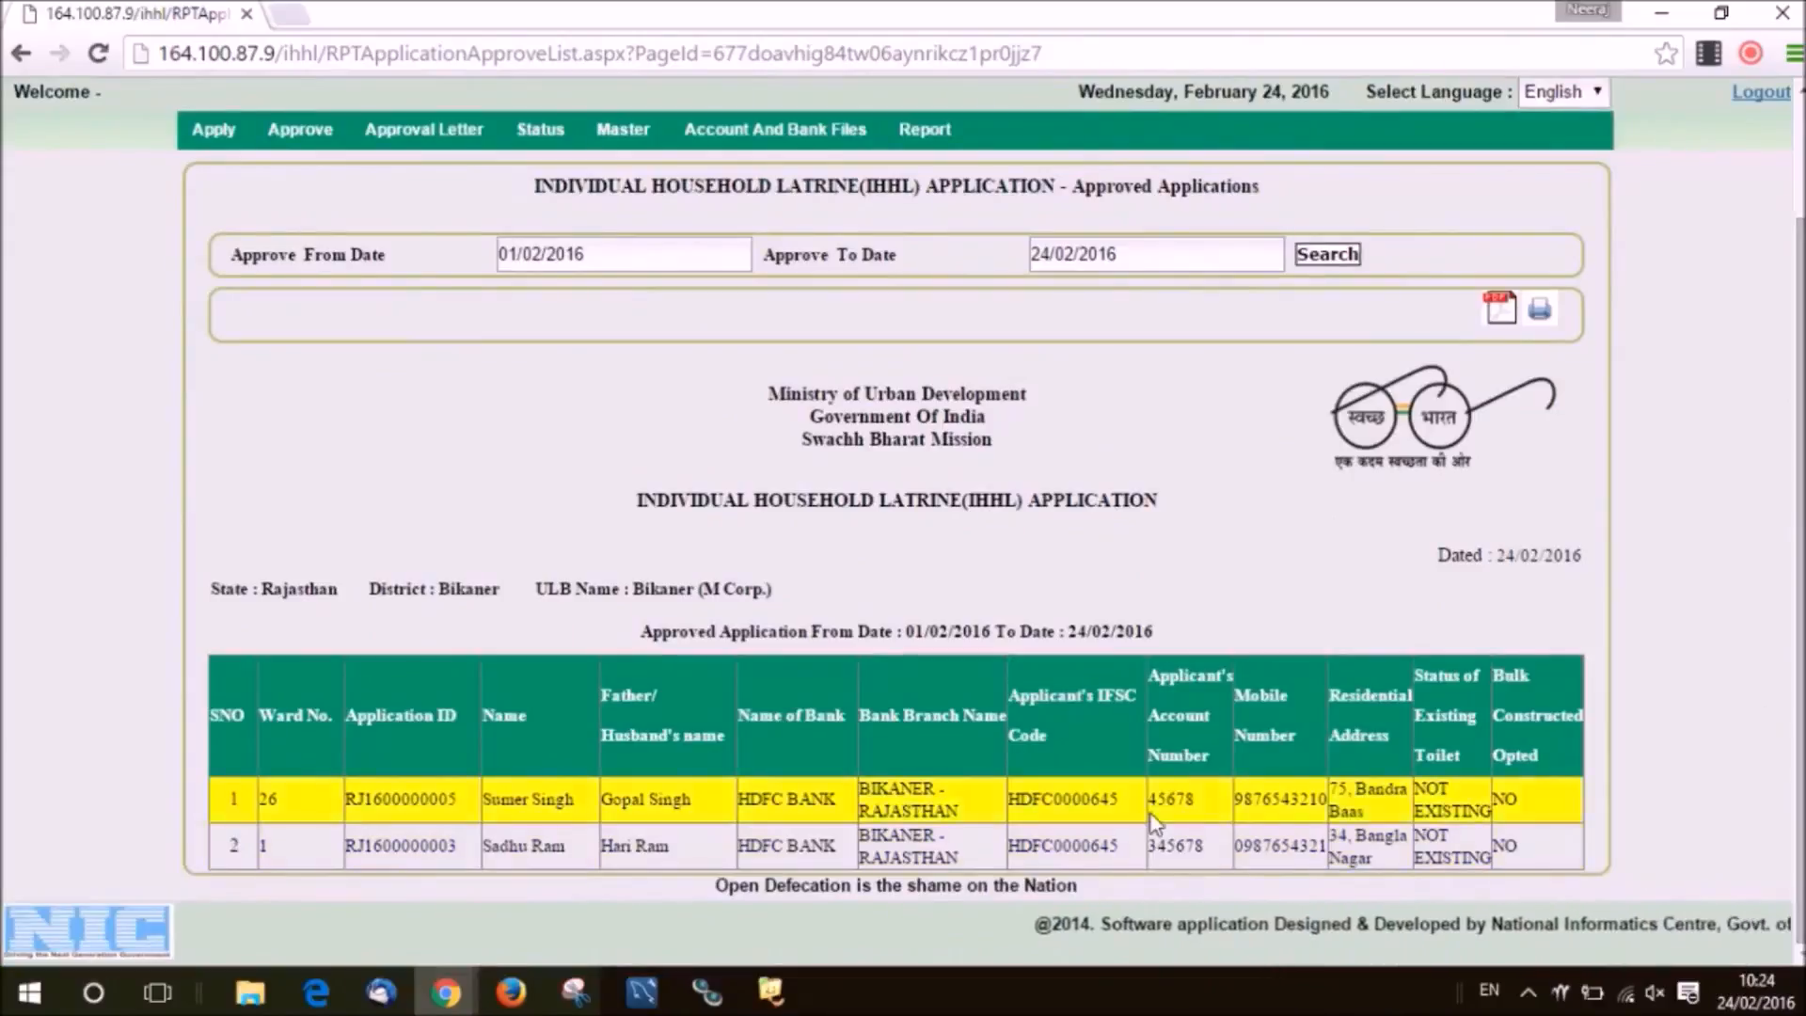
left_click(1499, 320)
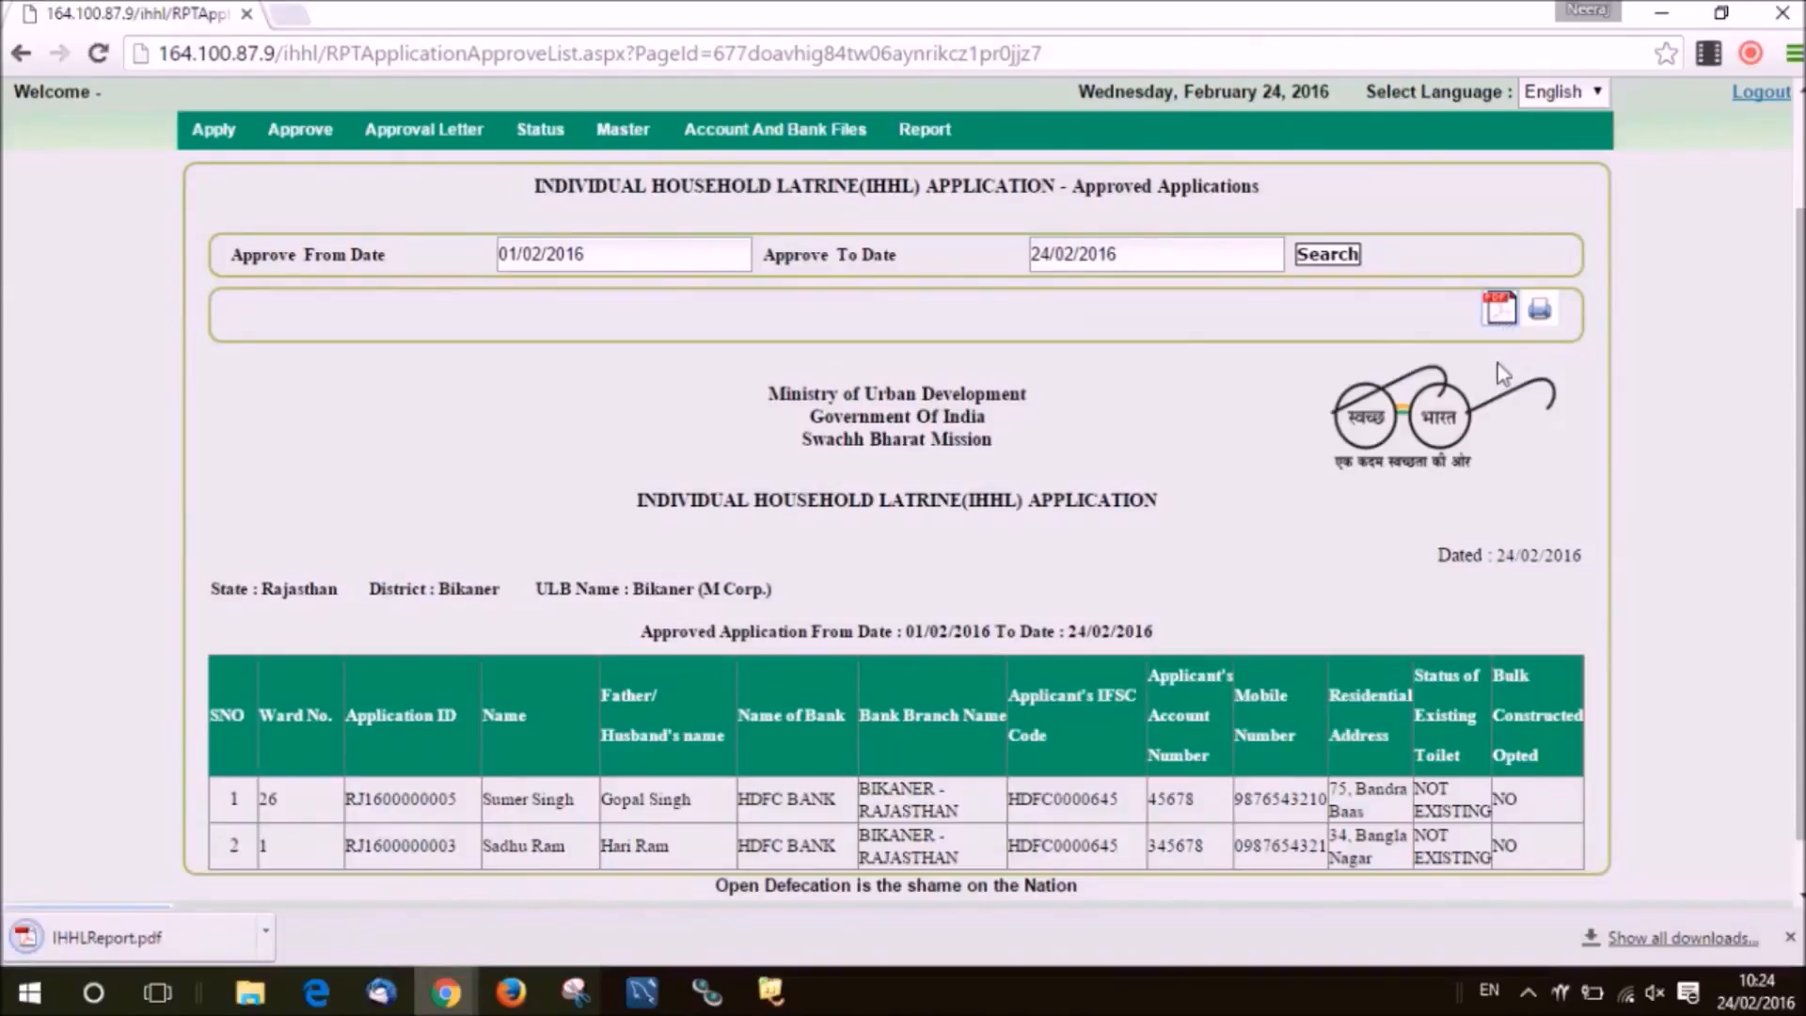
left_click(1544, 329)
scroll(894, 317, "up", 2)
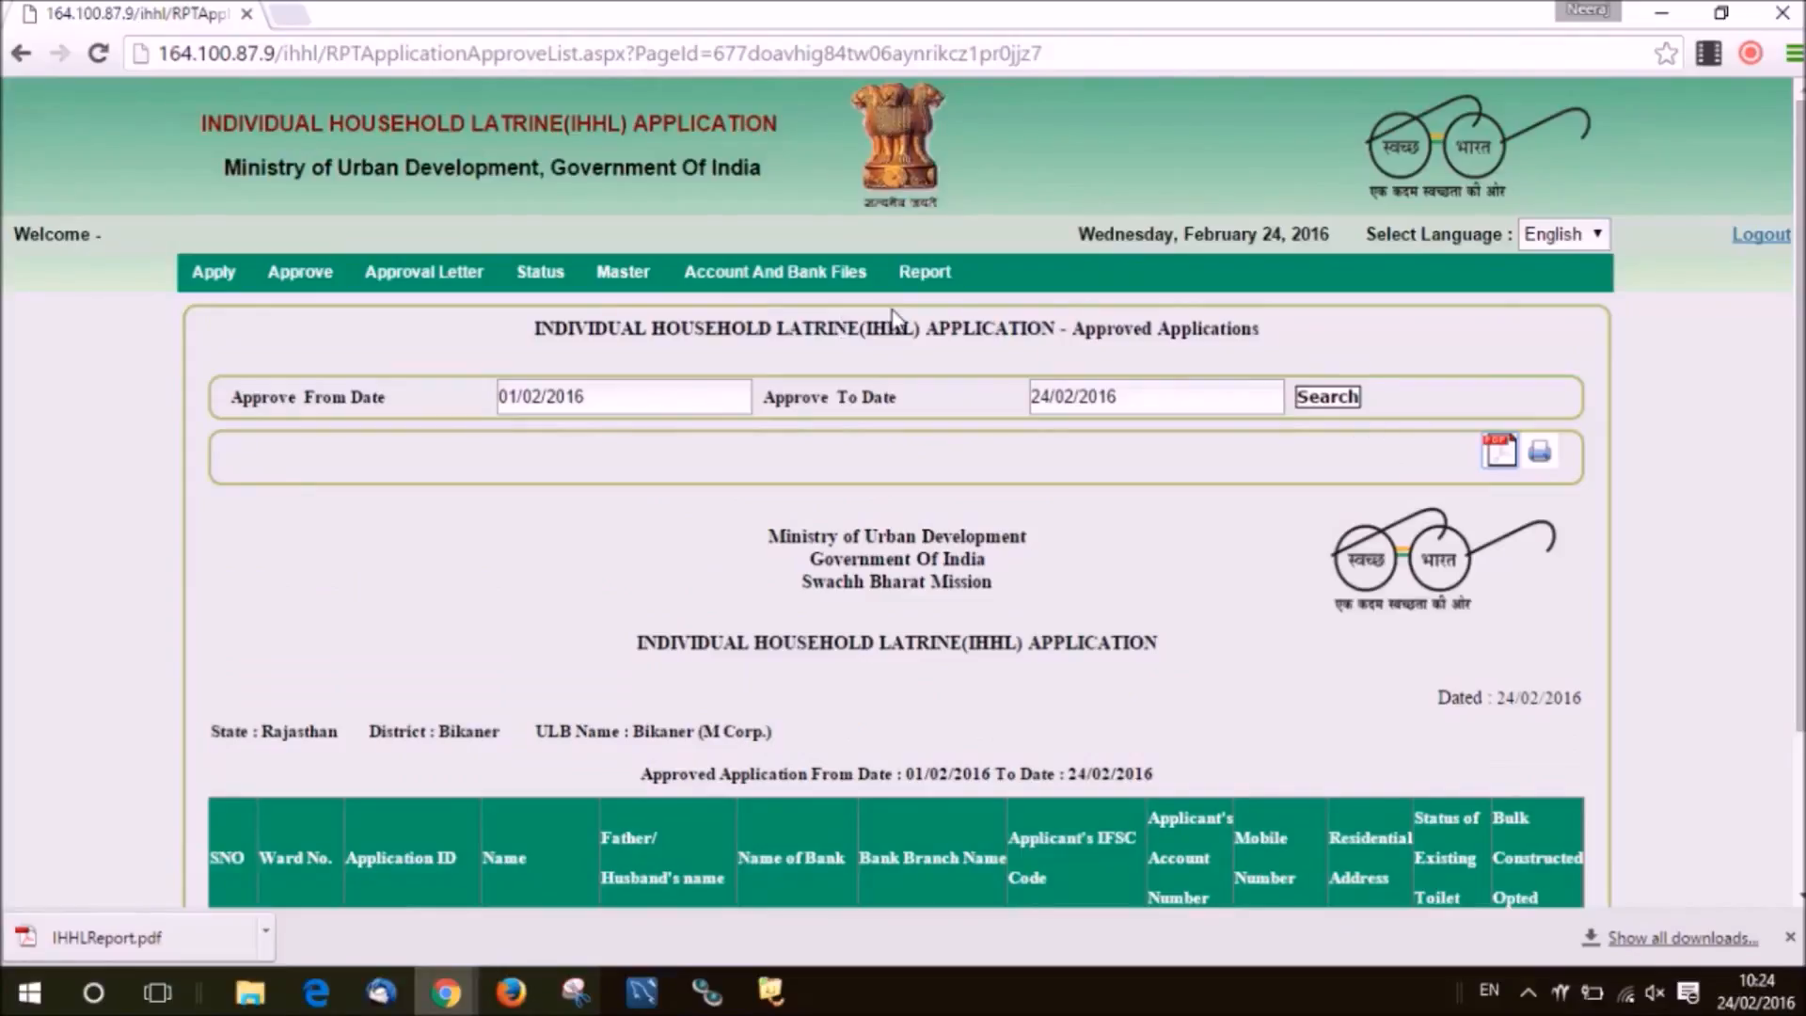
mouse_move(910, 300)
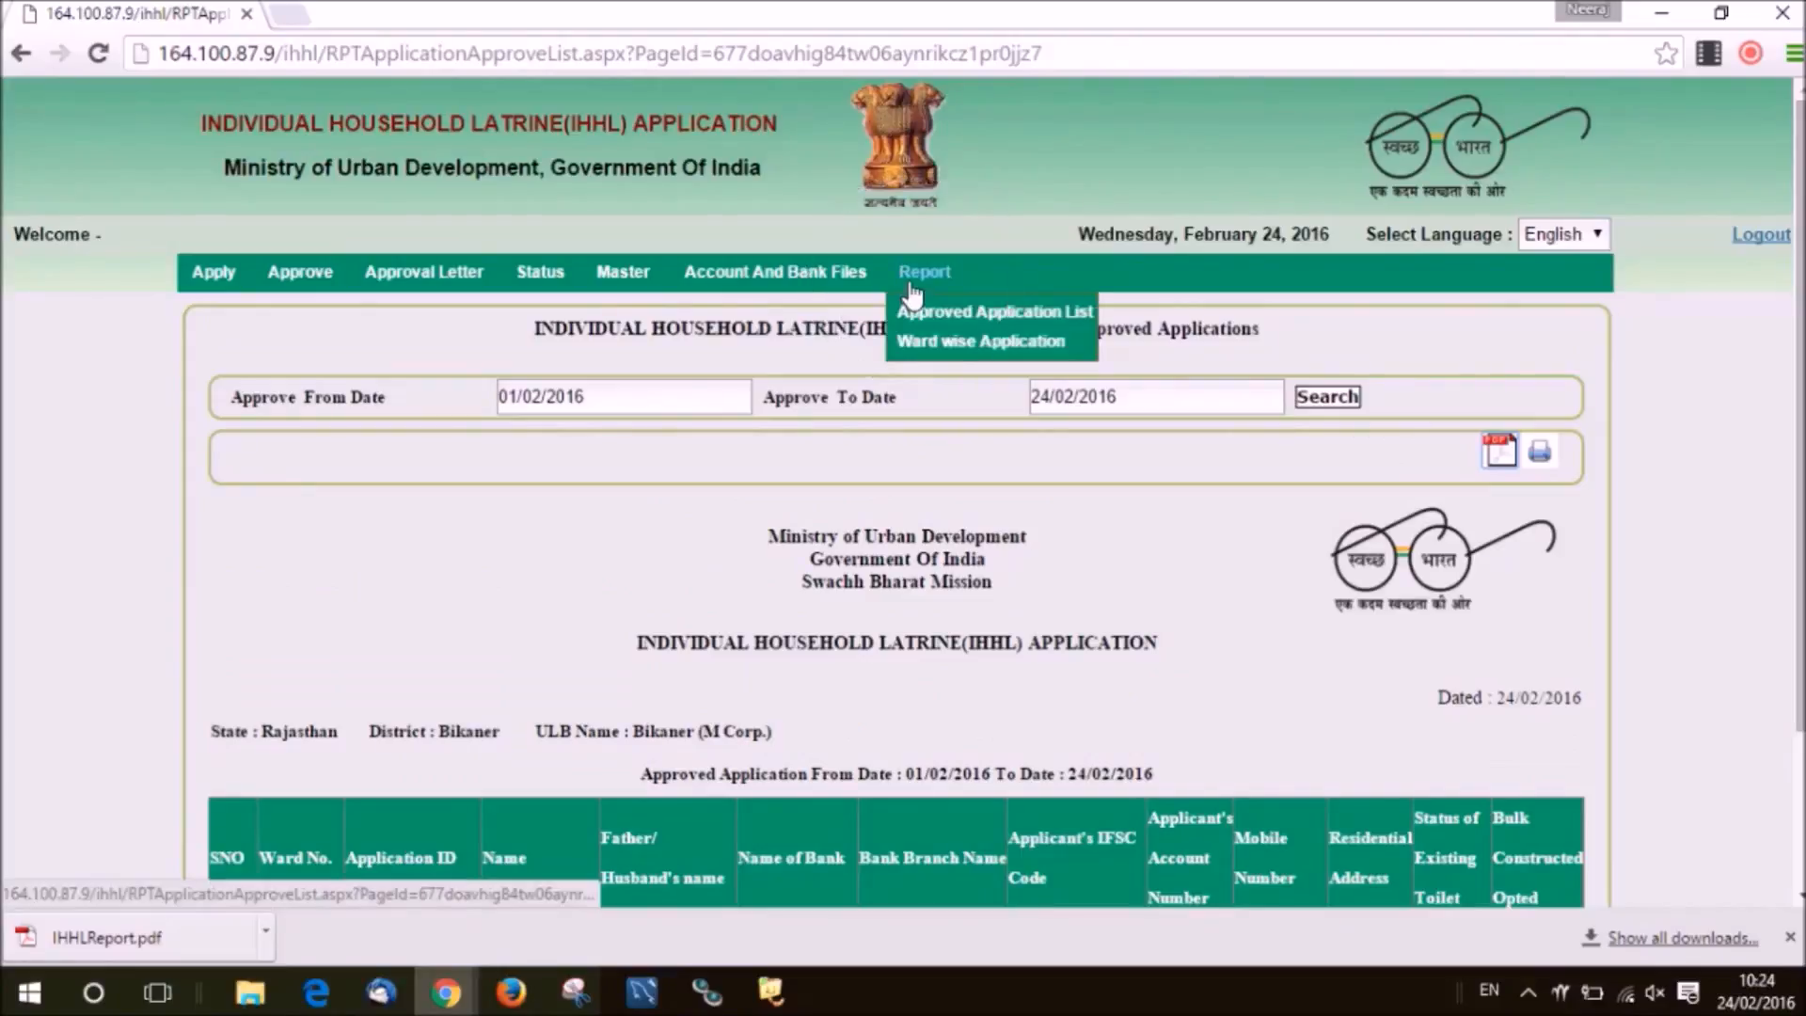
Review each status card of the Bikaner ward-wise application report, then log out.
left_click(926, 340)
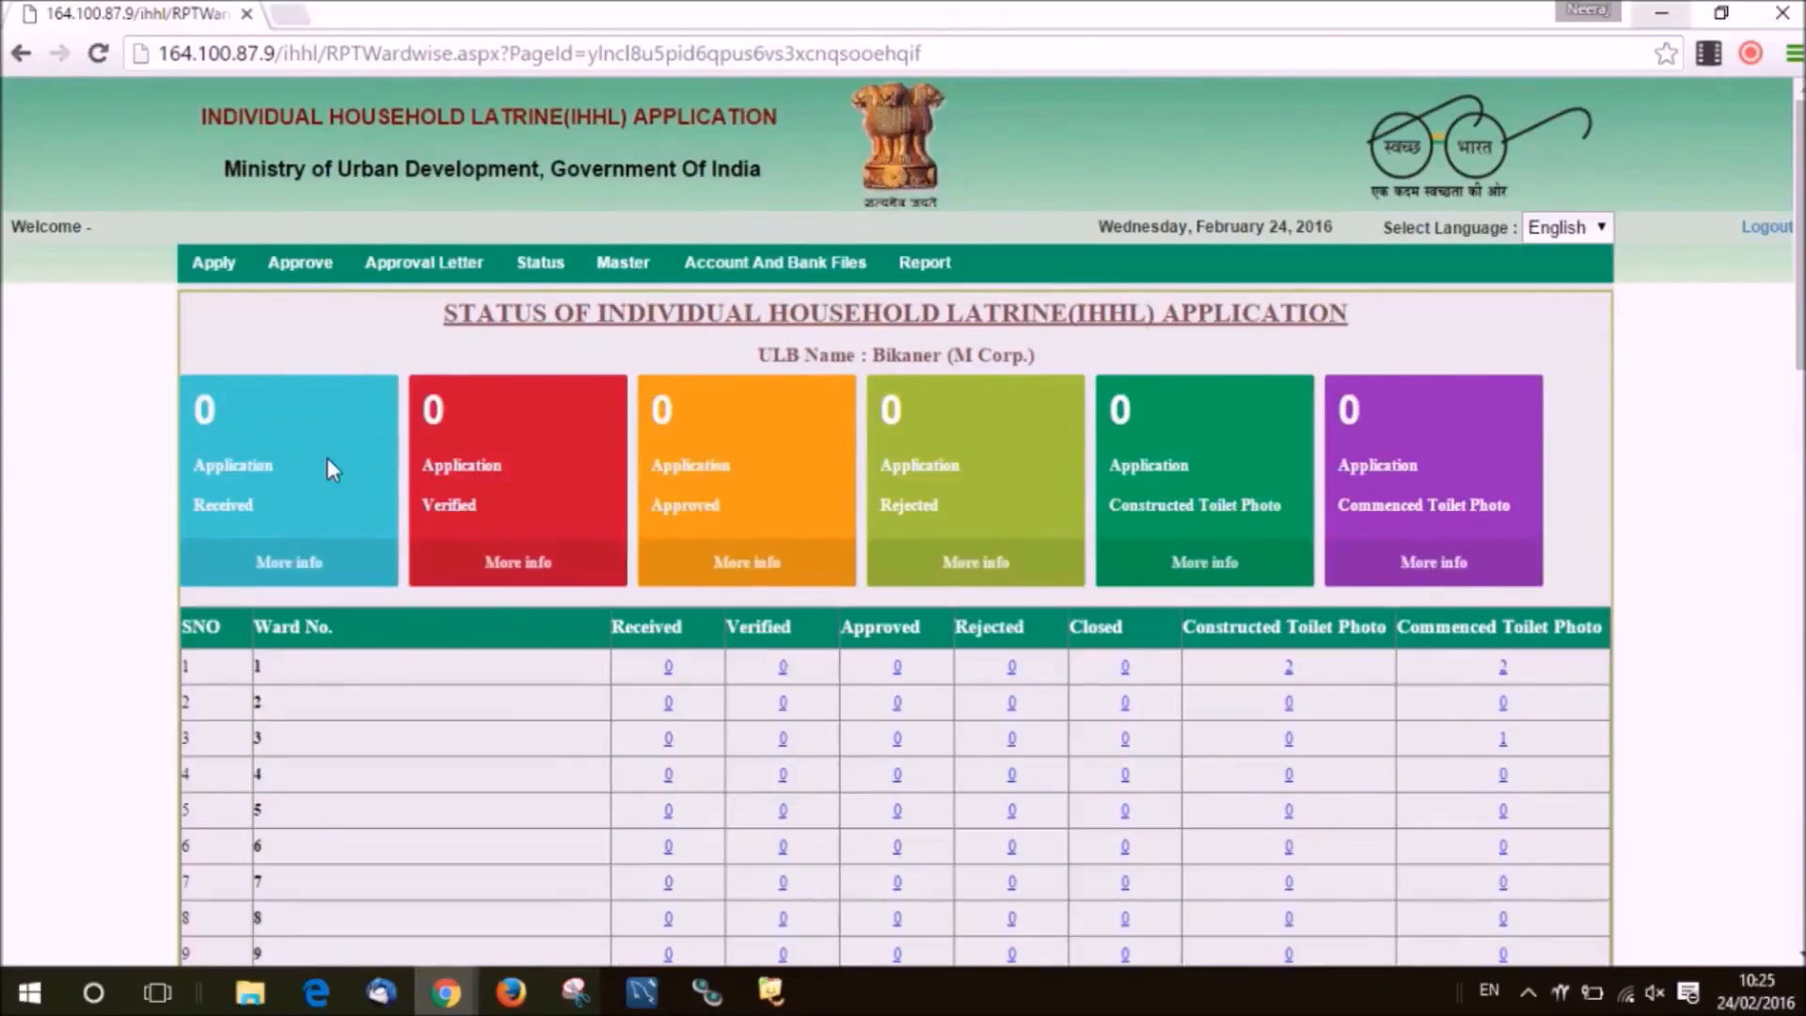
left_click(526, 513)
left_click(717, 500)
left_click(957, 463)
left_click(1185, 501)
left_click(1383, 502)
left_click(1759, 248)
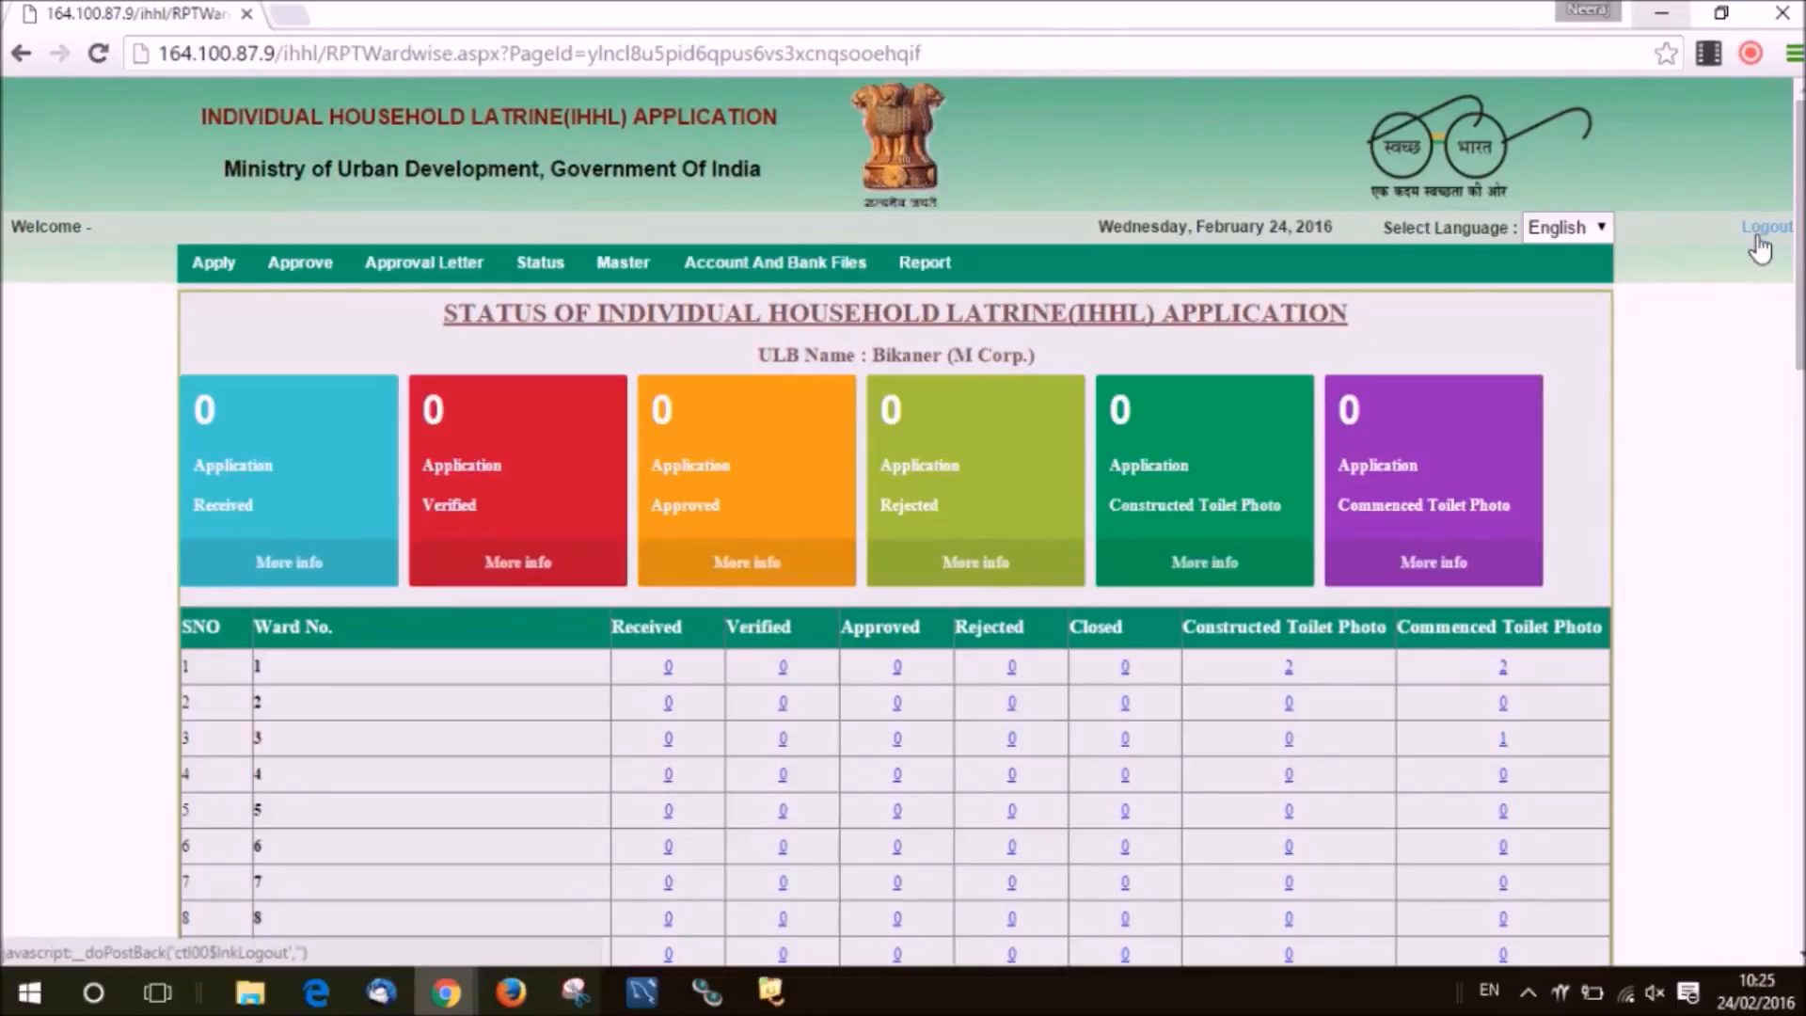